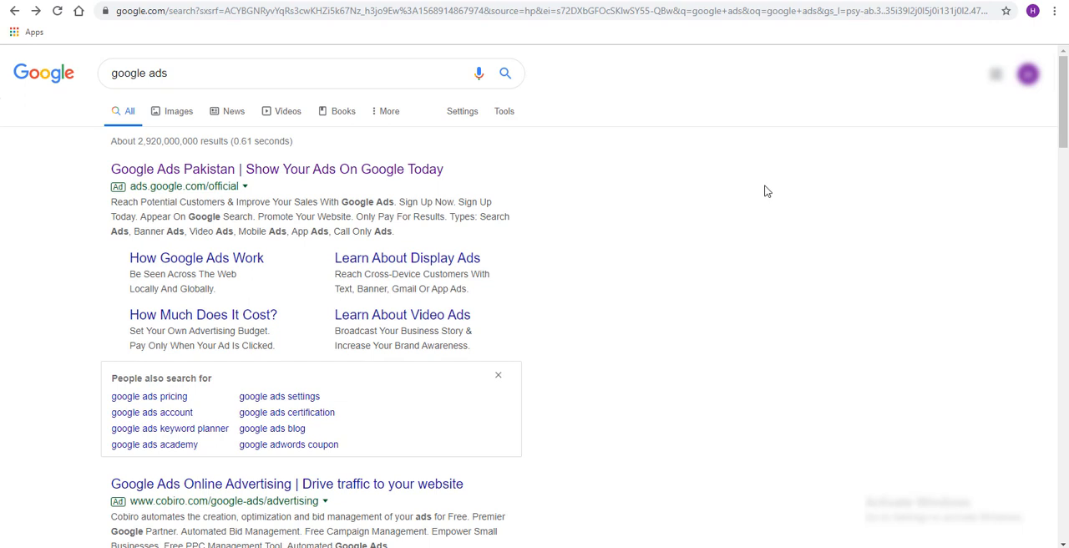
Open the Google Ads Pakistan search result and examine the promotional ad credit offer on its home page
click(281, 174)
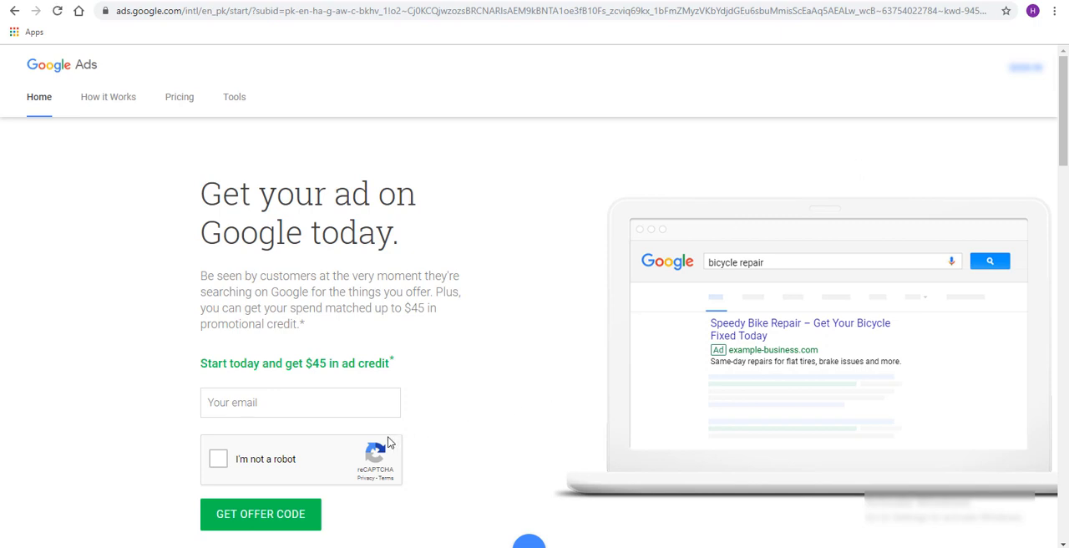
drag(199, 365, 391, 359)
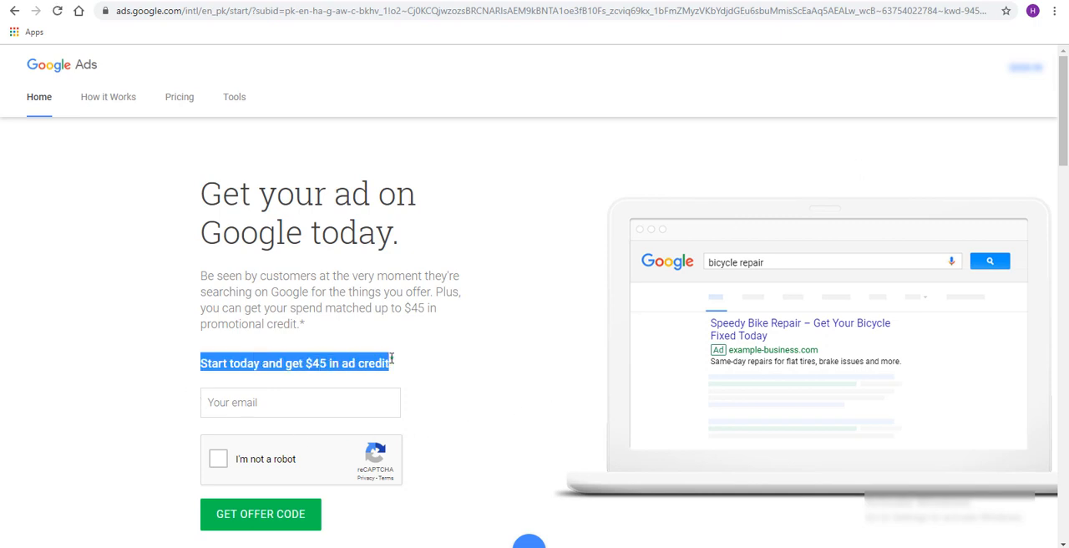
scroll(262, 243, down, 3)
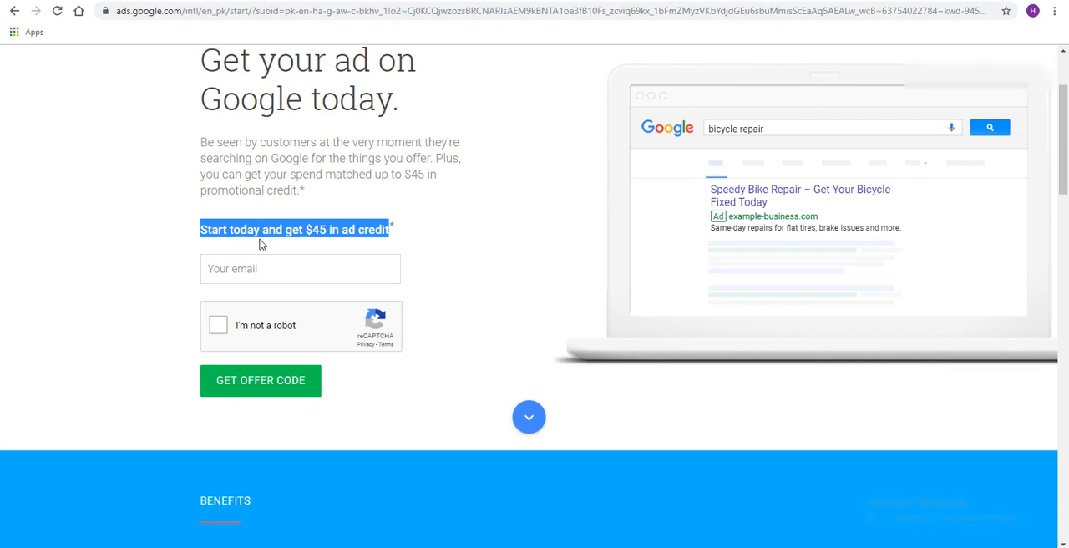
click(445, 247)
drag(194, 232, 460, 244)
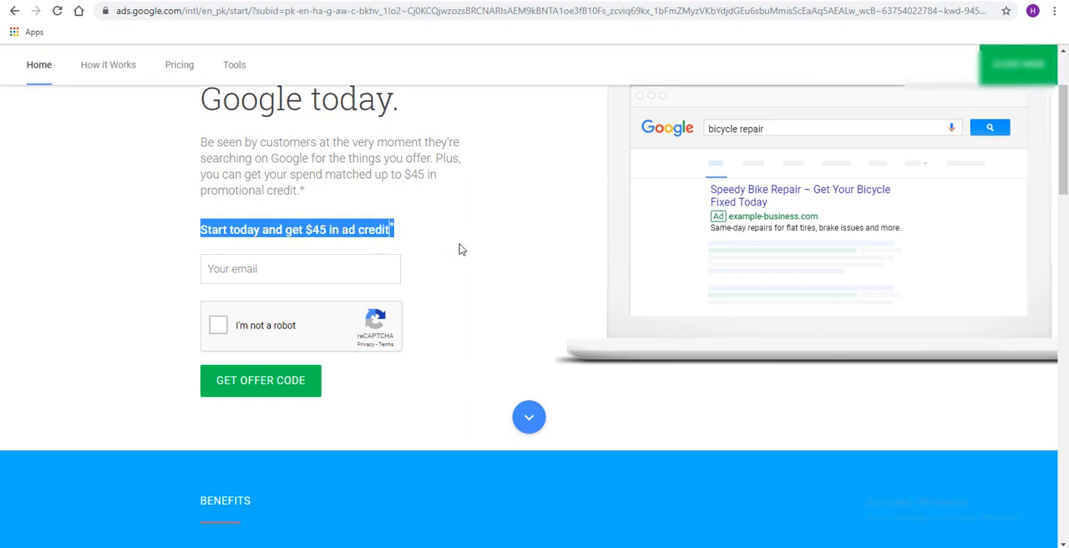
scroll(466, 247, up, 3)
scroll(468, 252, down, 1)
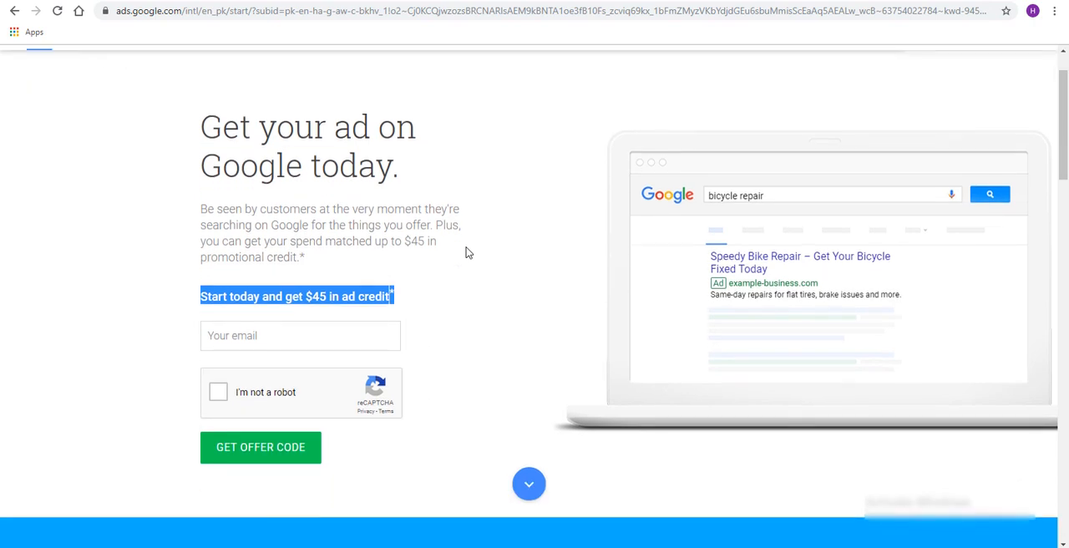
scroll(467, 253, up, 1)
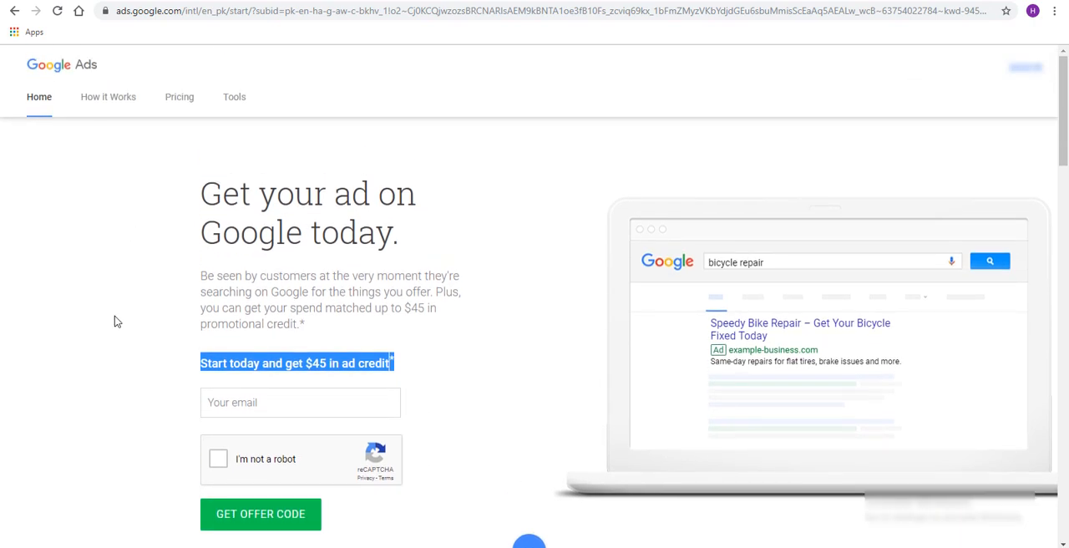
Examine the offer-code form, the ad credit wording and the sample search ad on the Google Ads home page
click(223, 399)
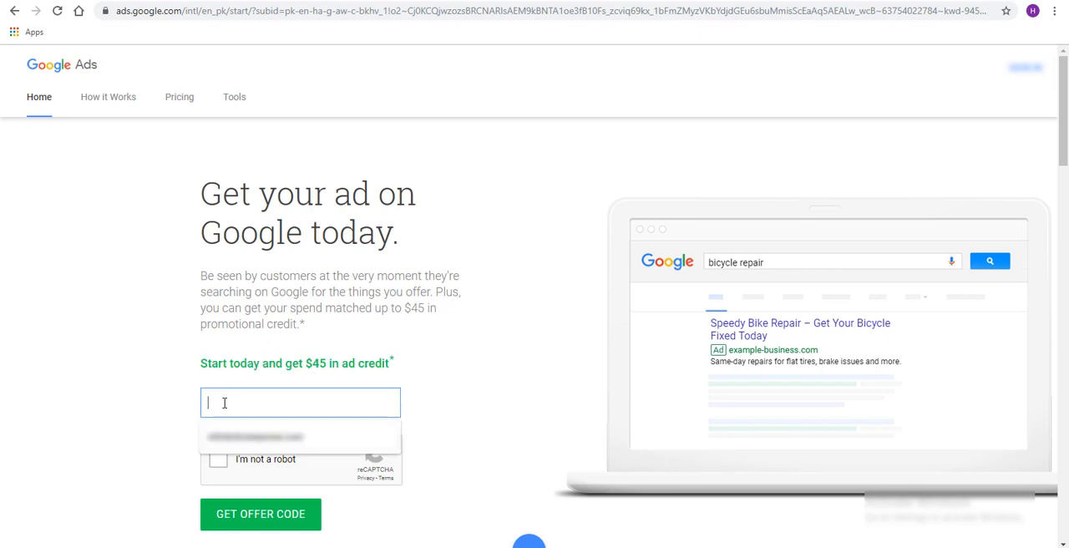
click(219, 460)
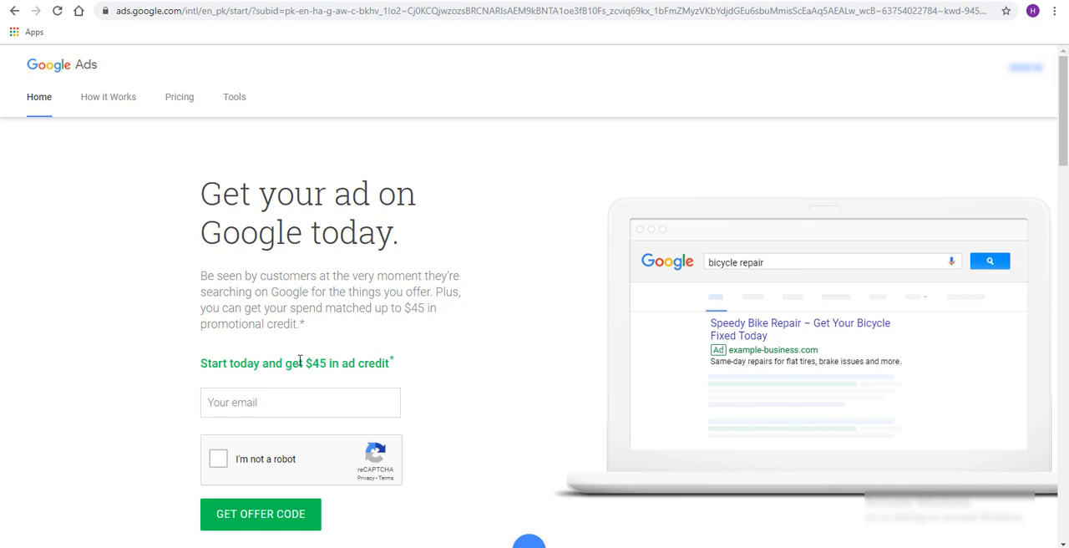
drag(305, 362, 396, 364)
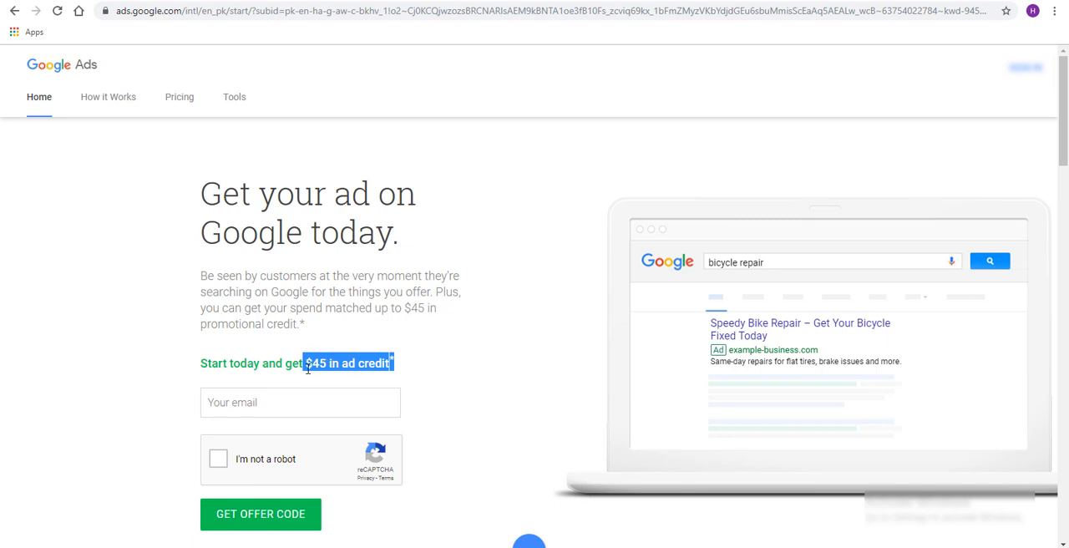
drag(319, 363, 342, 363)
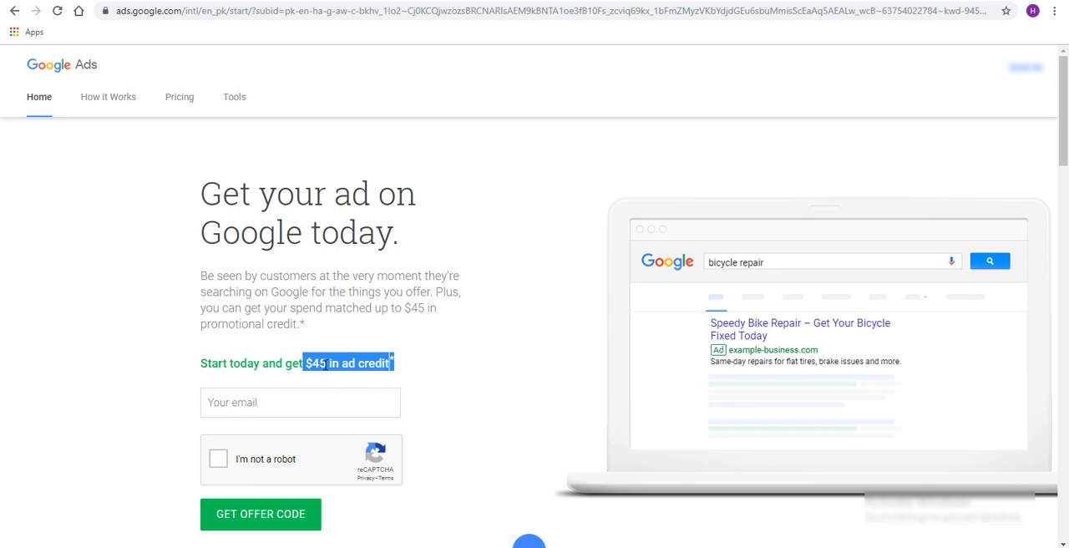
click(518, 324)
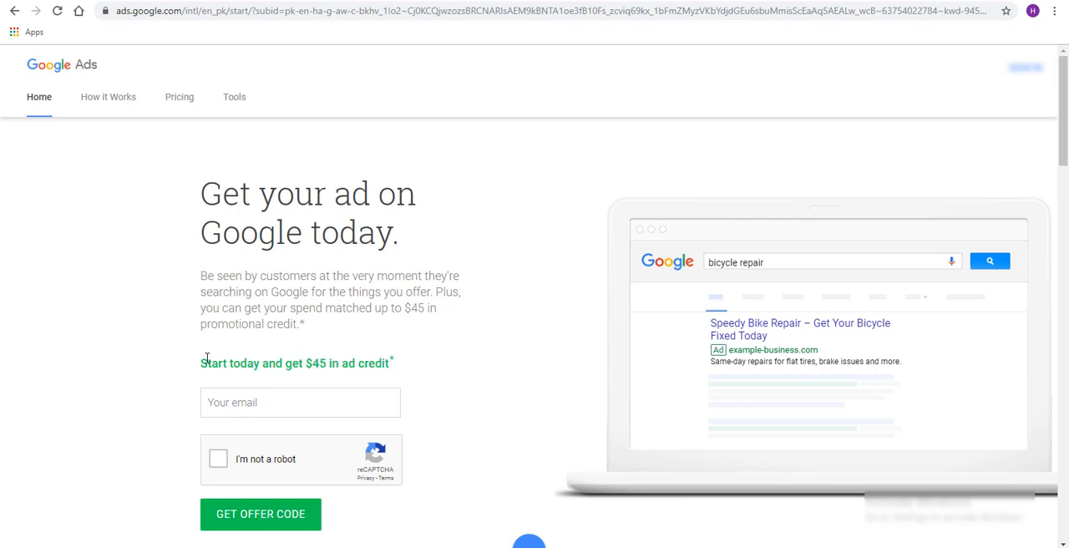
drag(207, 363, 429, 358)
click(428, 358)
drag(713, 262, 814, 258)
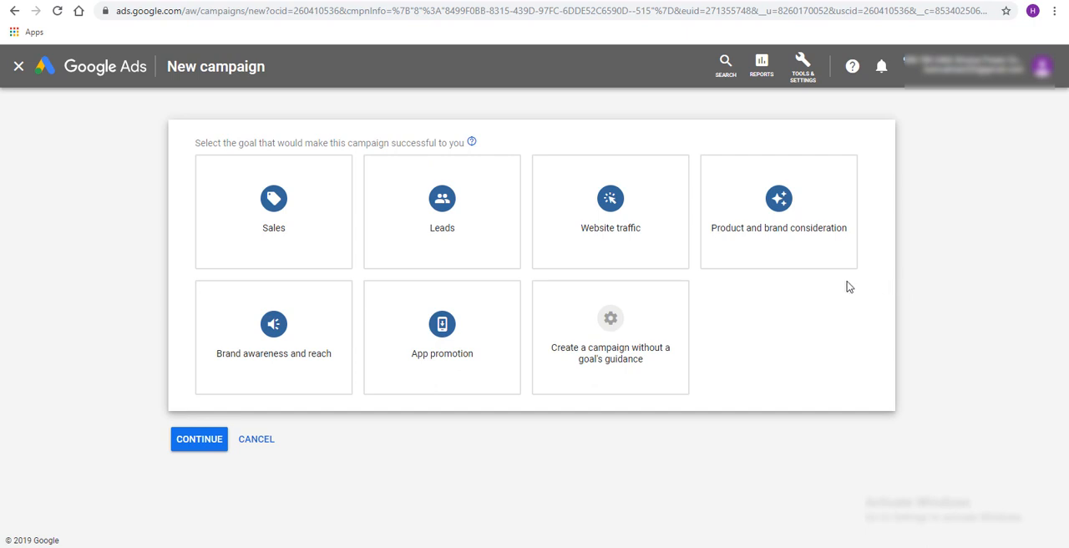
Review the descriptions of the available campaign goals, including Product and brand consideration, Brand awareness and reach, Sales and Leads
mouse_move(773, 235)
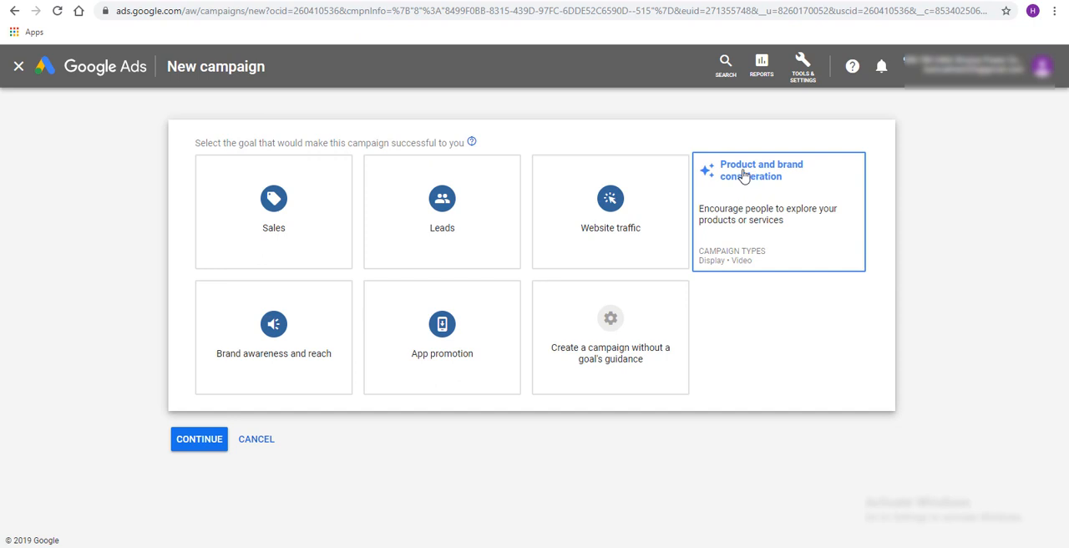
mouse_move(334, 336)
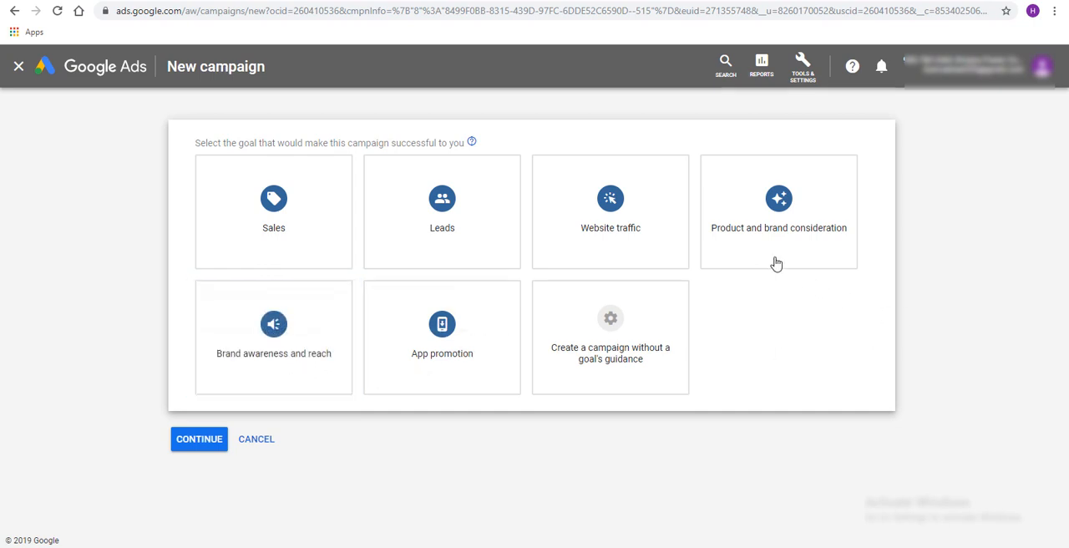
mouse_move(802, 193)
mouse_move(834, 187)
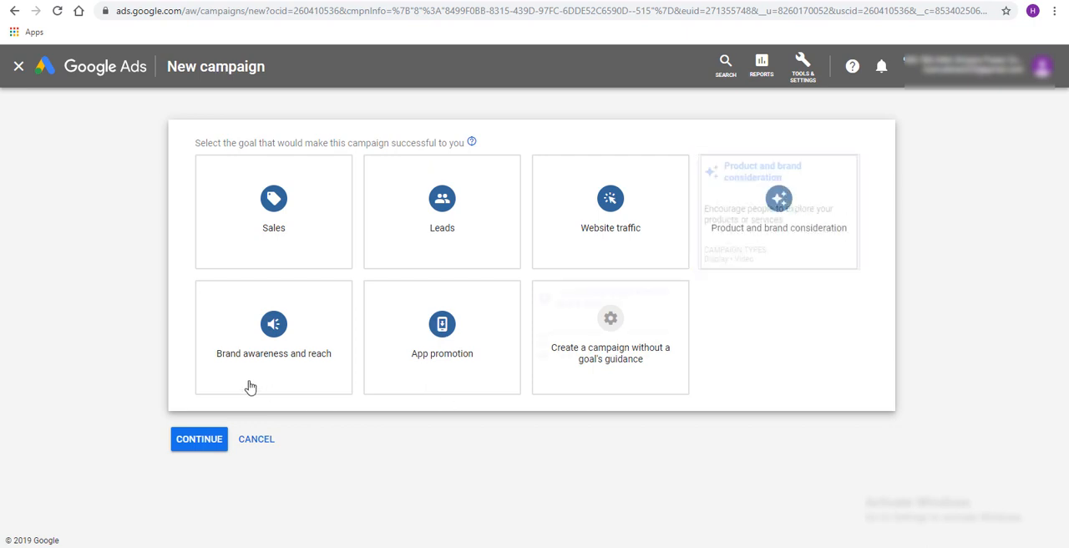
mouse_move(279, 345)
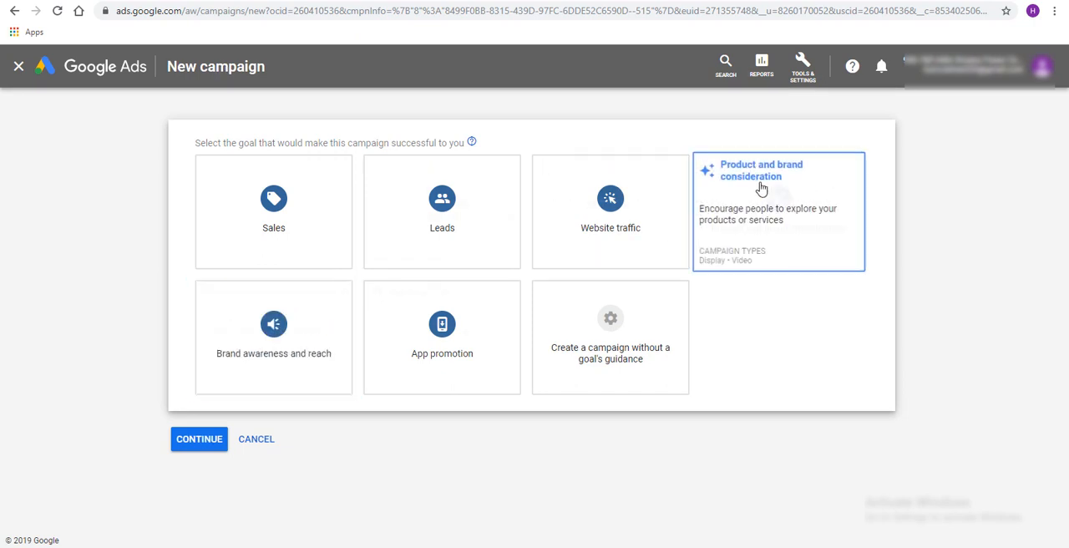
click(731, 193)
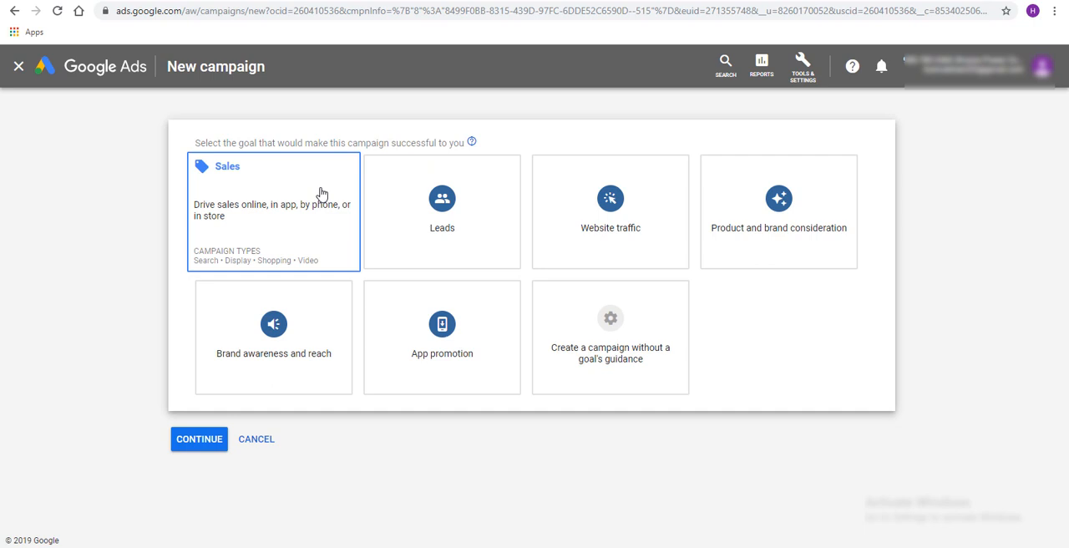
click(418, 199)
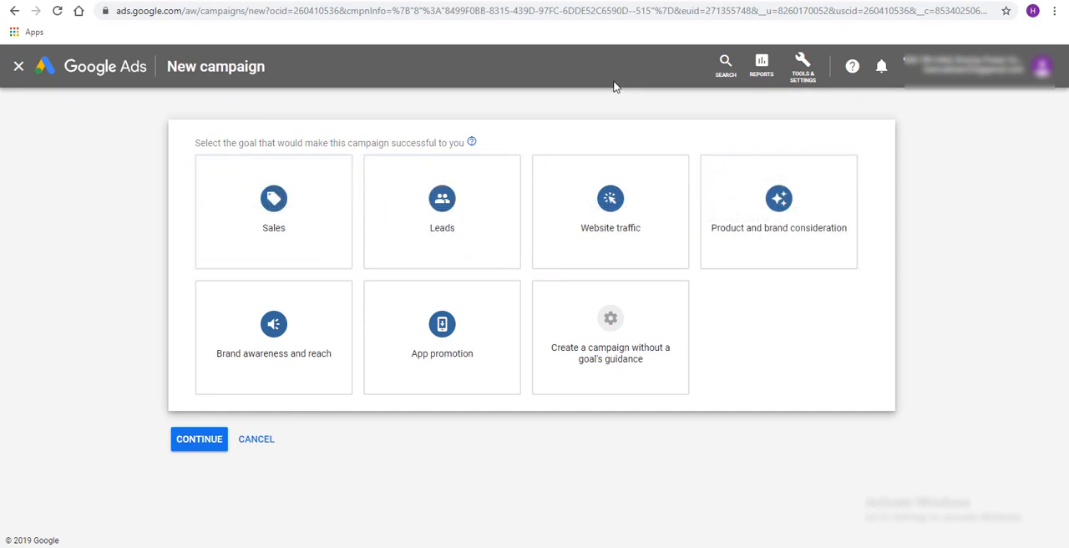
mouse_move(666, 178)
mouse_move(754, 222)
mouse_move(231, 219)
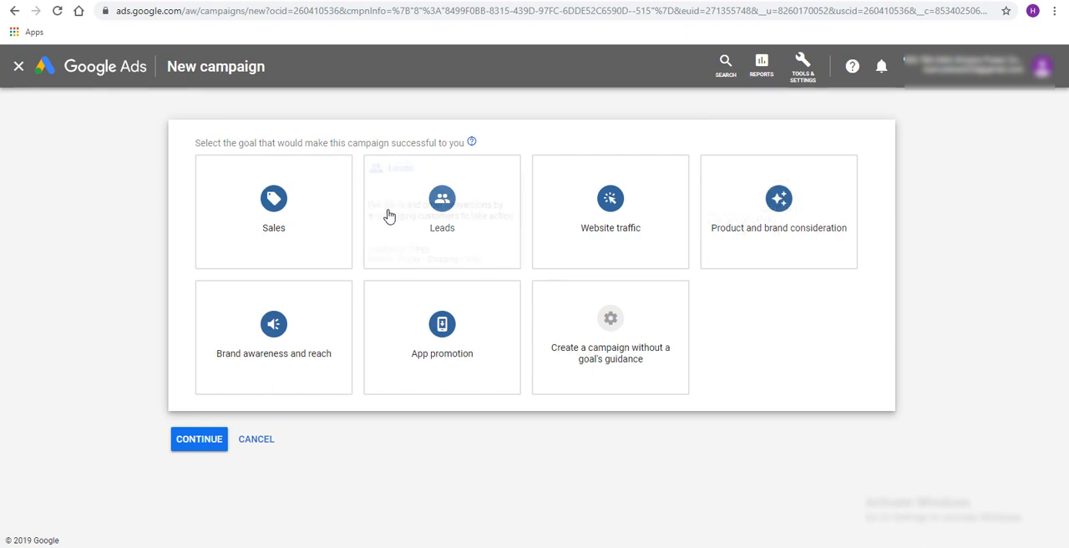
mouse_move(446, 174)
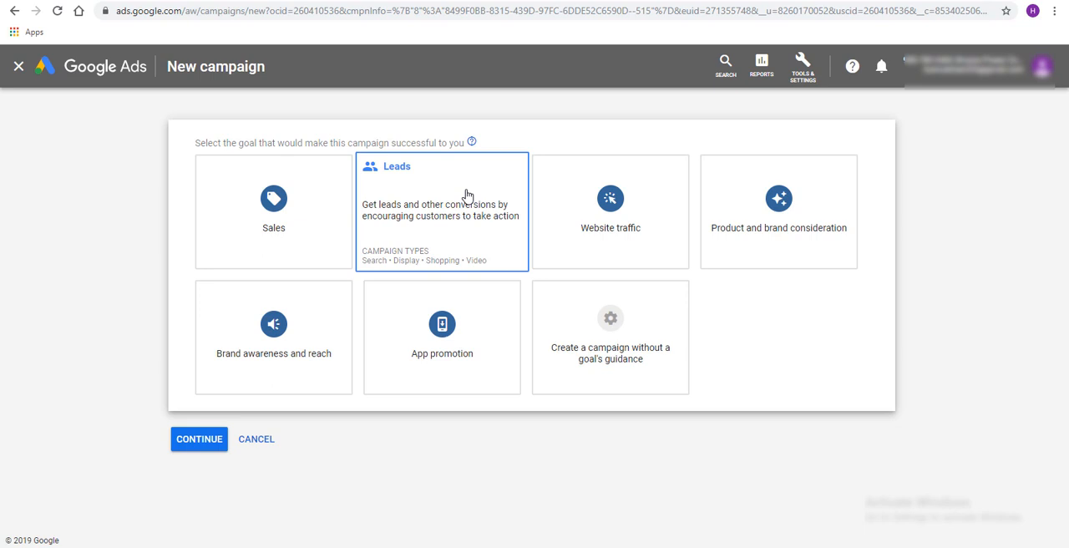
Choose Sales as the goal of the new campaign and Search as its campaign type
click(241, 198)
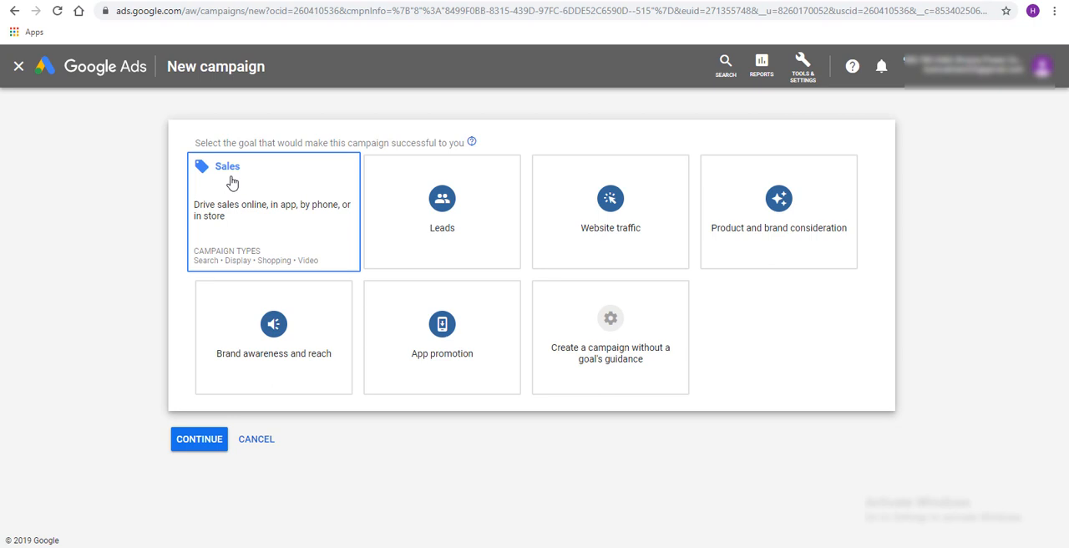
click(232, 182)
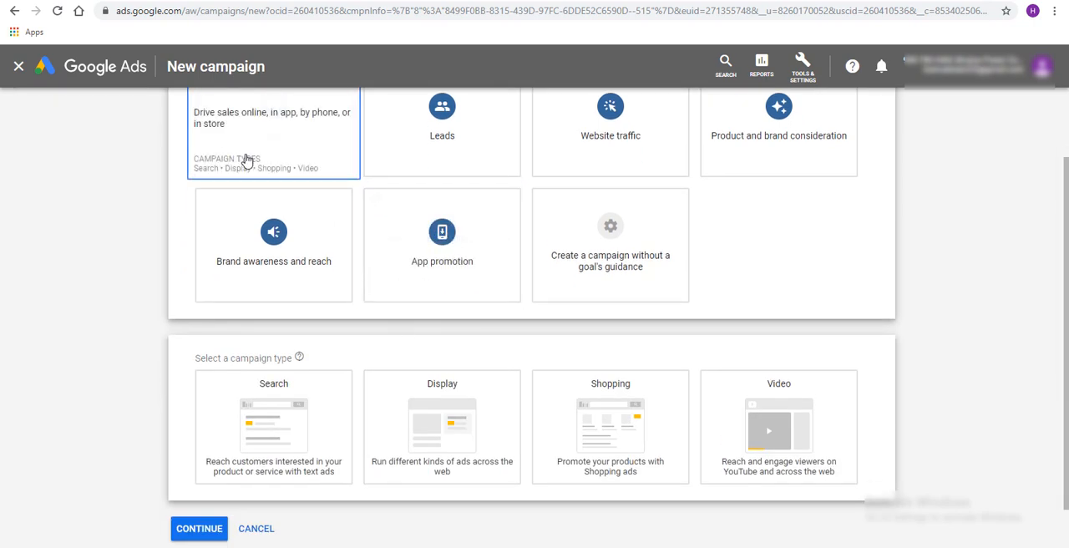
click(381, 238)
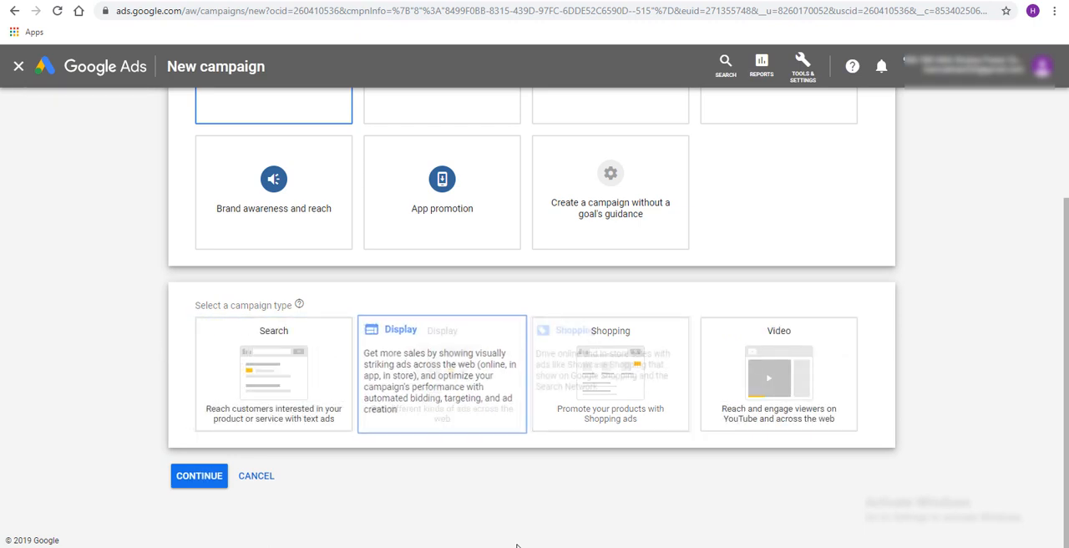
click(257, 350)
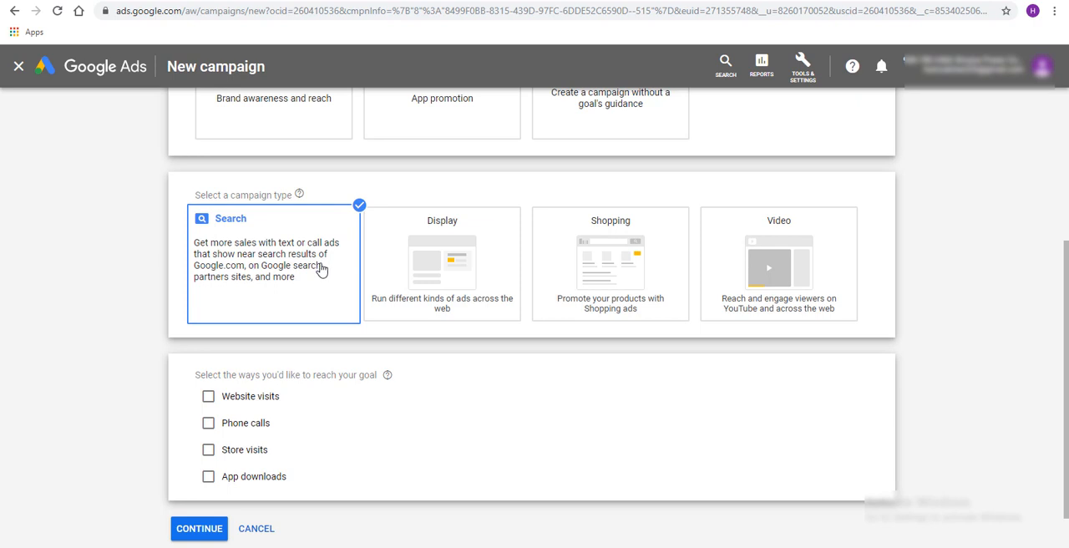
click(411, 284)
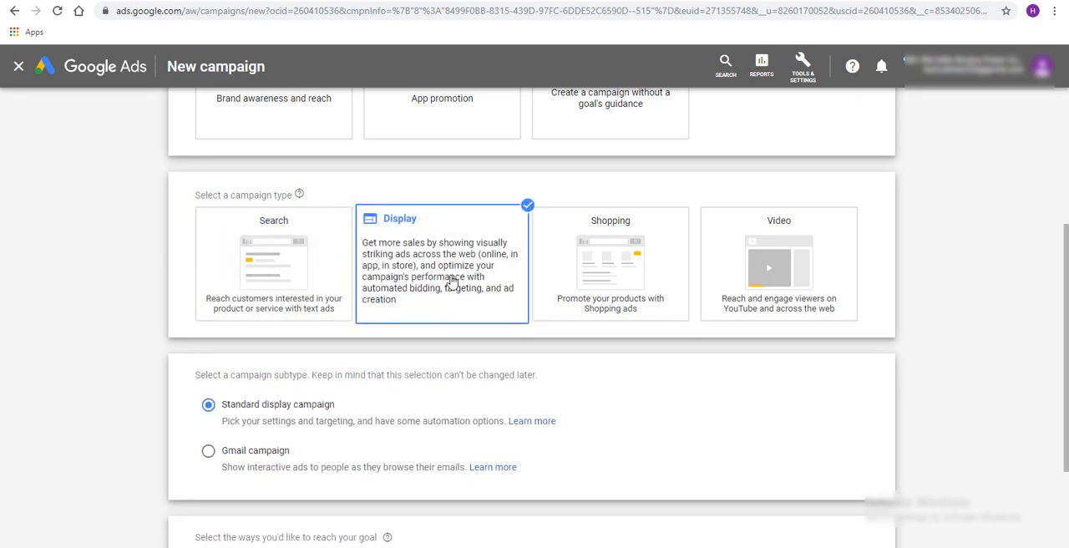
click(293, 282)
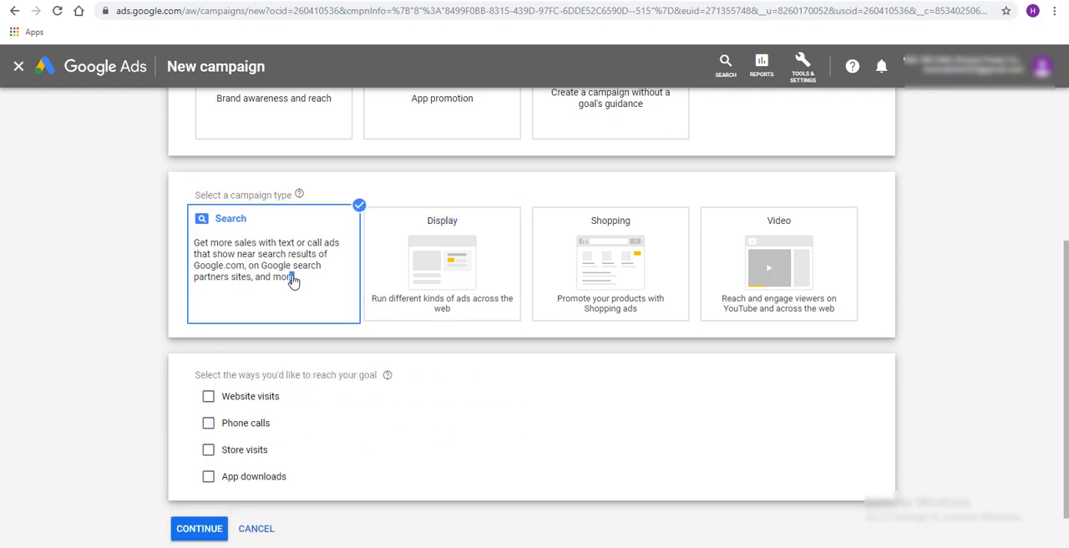
Enable Website visits and Phone calls as ways to reach the goal, and enter the business's website address
scroll(351, 309, down, 1)
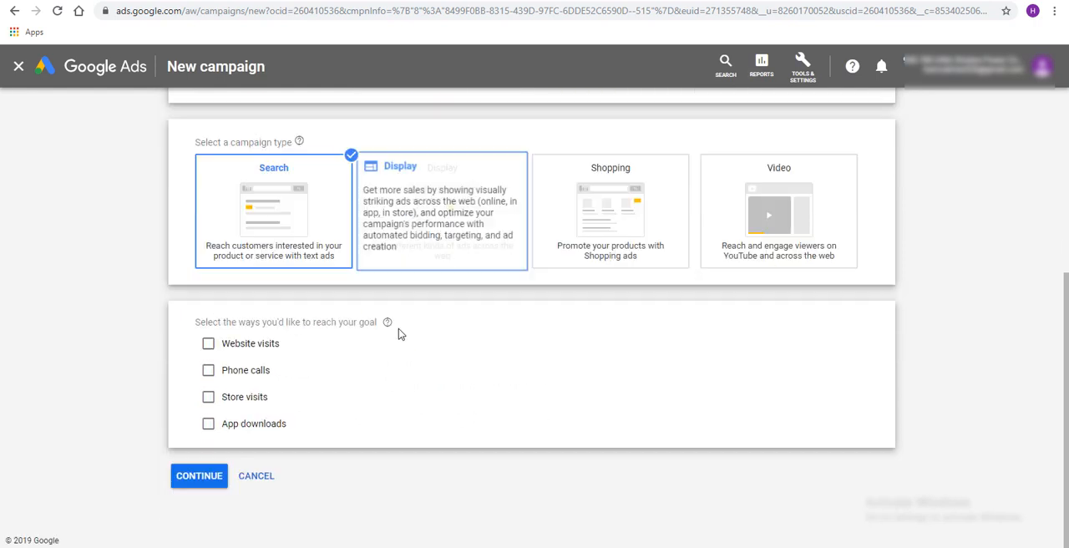
click(207, 344)
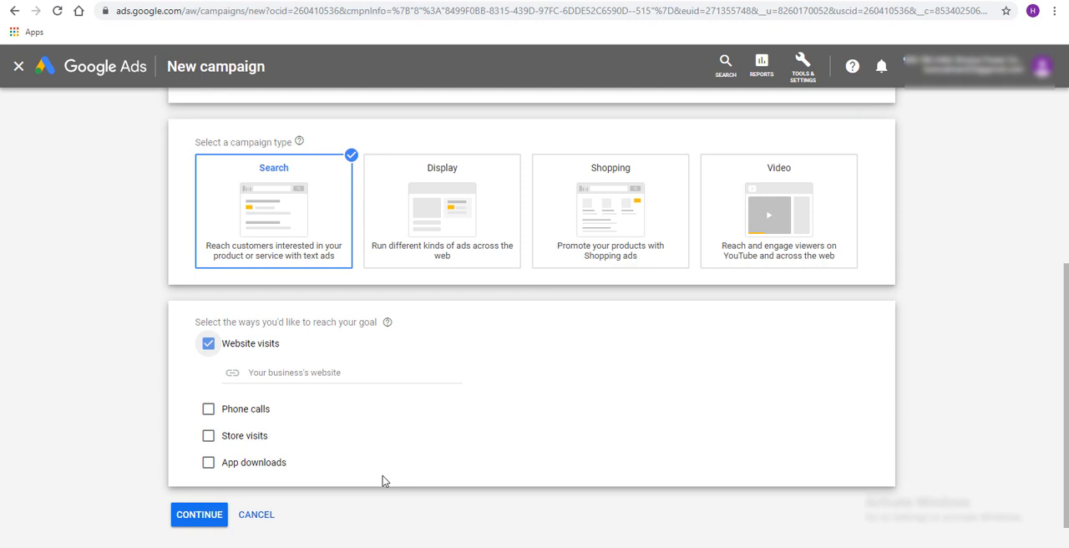
click(208, 410)
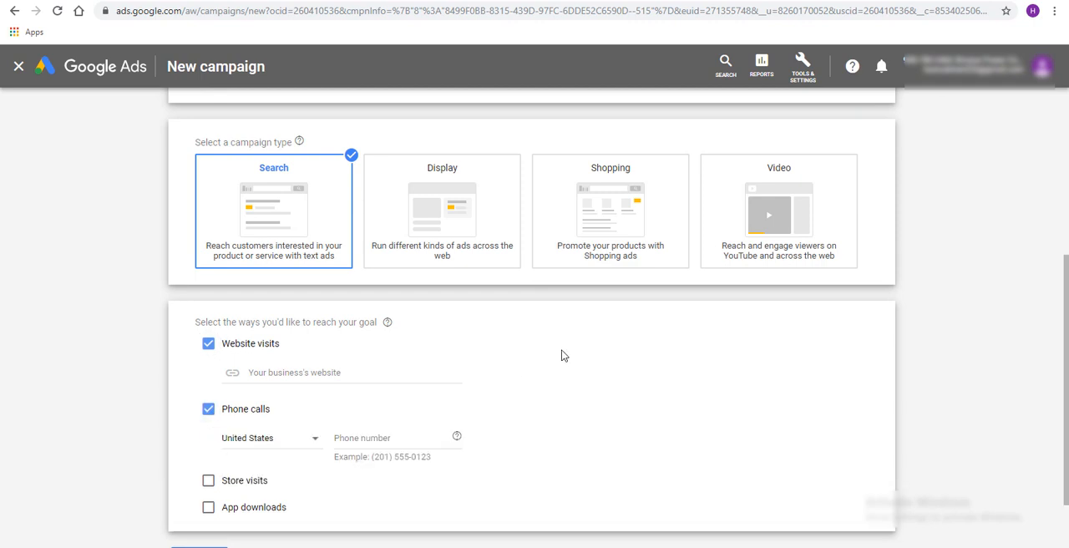
click(314, 373)
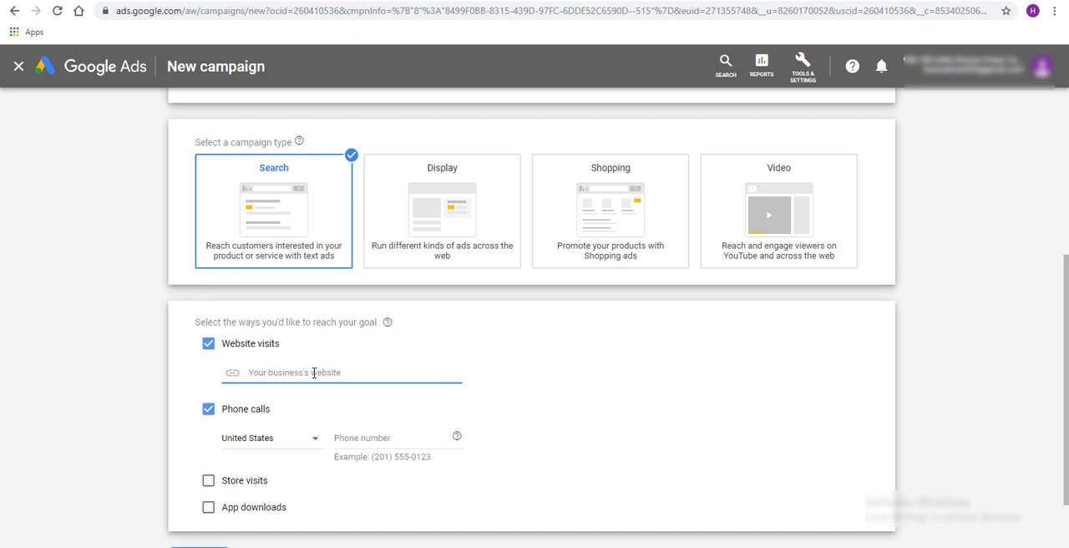
text(www.yasr)
key(BackSpace)
text(o)
text(irahmed.com)
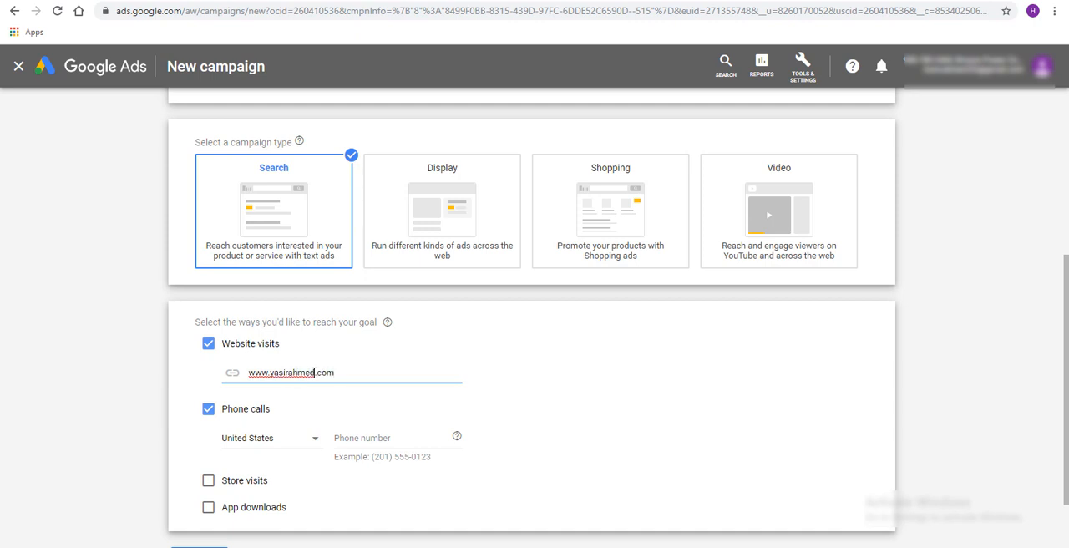
Set the country for phone calls to Pakistan and enter the business phone number
scroll(311, 390, down, 1)
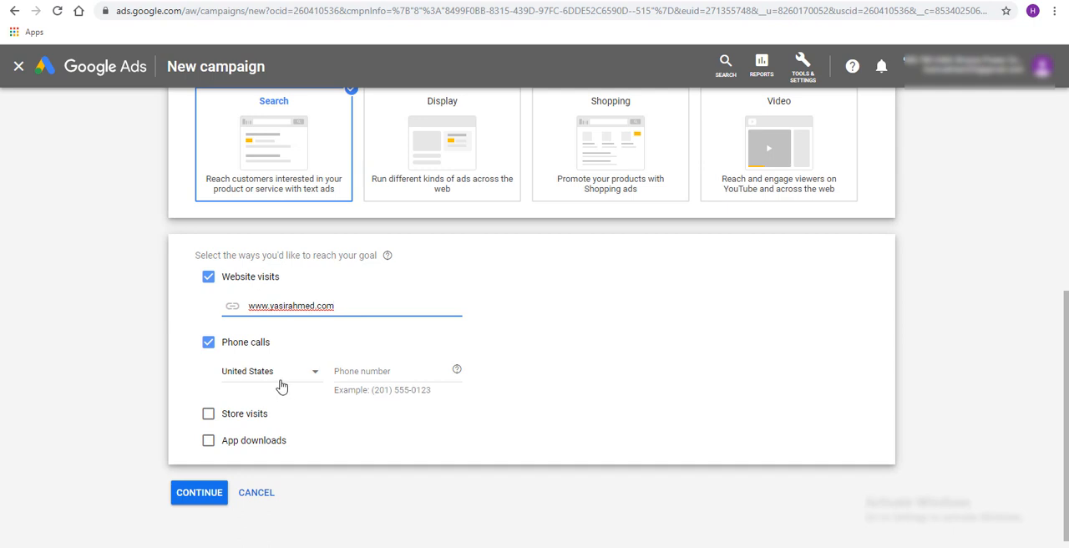
click(282, 386)
scroll(279, 387, up, 10)
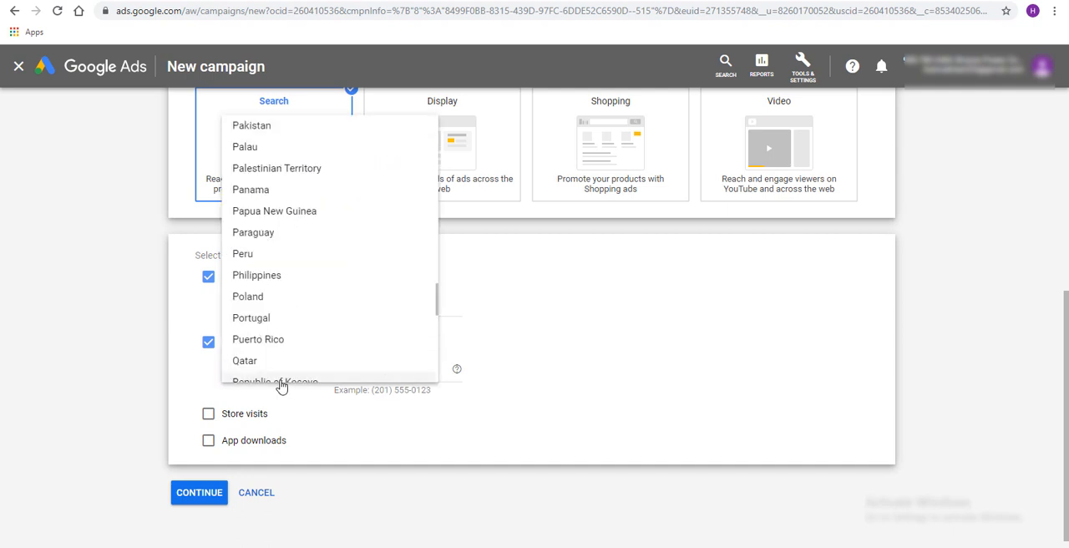
click(286, 129)
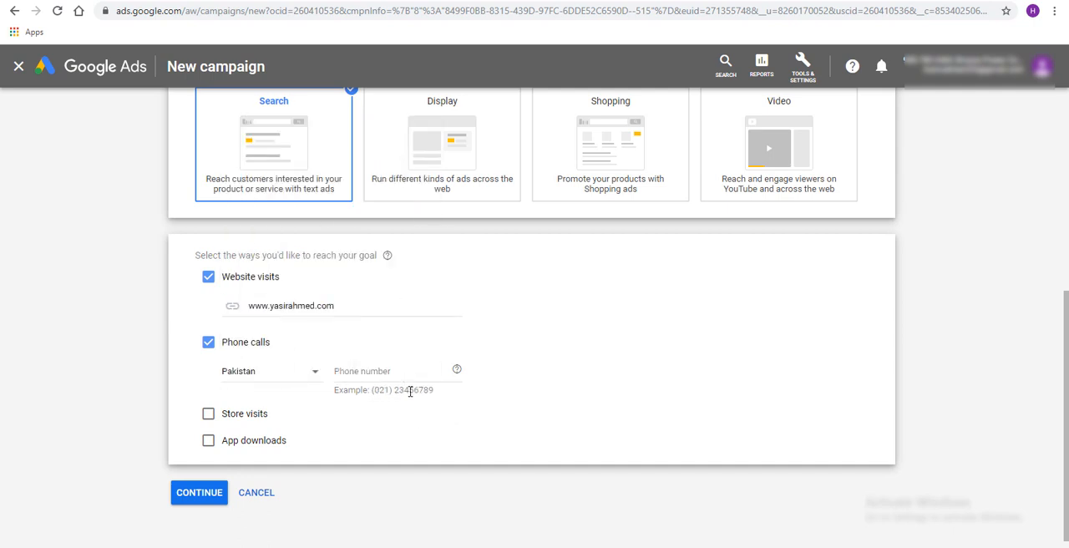
double_click(410, 391)
click(391, 375)
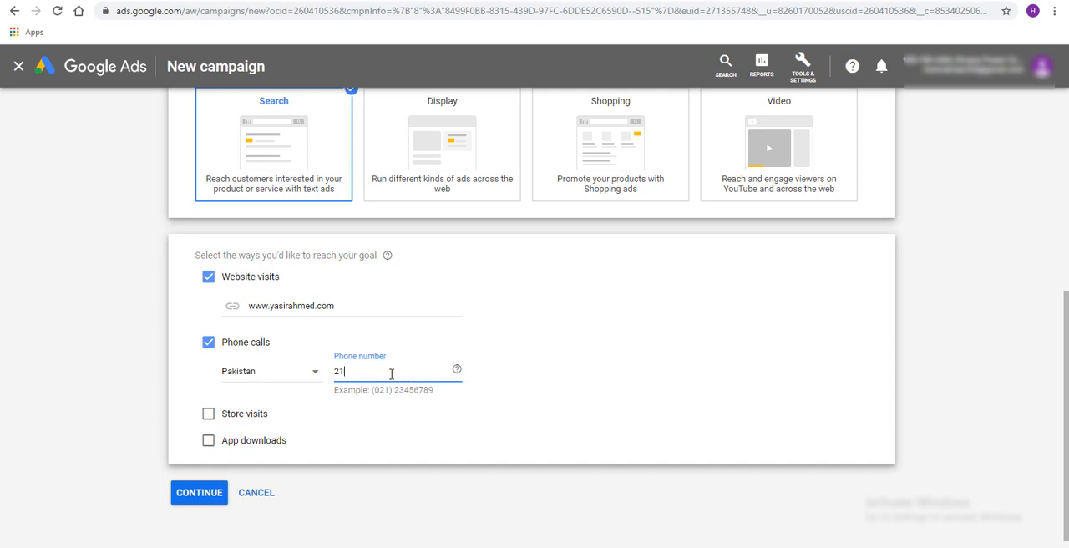
Continue to the campaign settings and rename the campaign as Sales-Search- 19 - 30 Sept
click(209, 492)
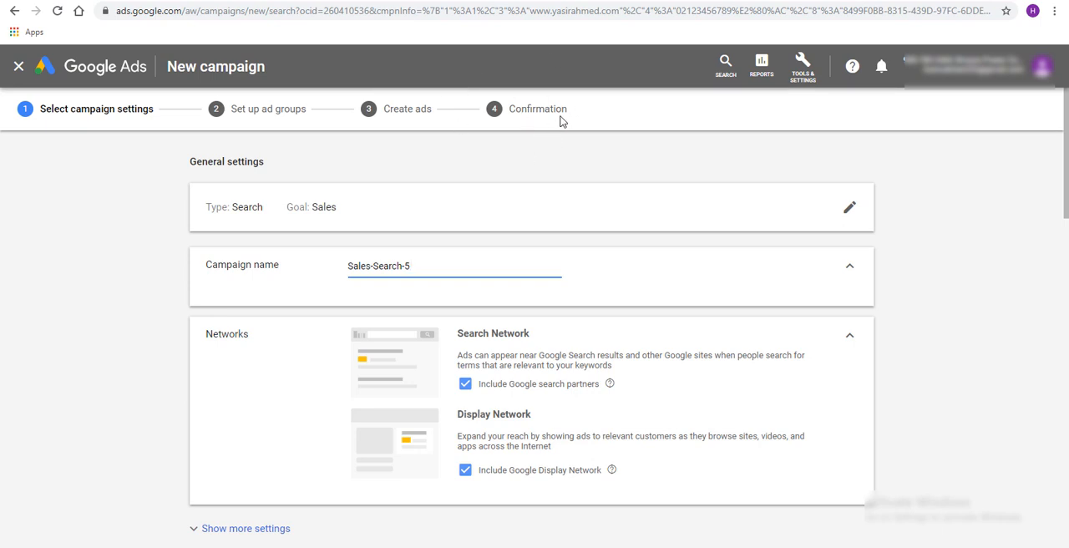
scroll(377, 265, down, 1)
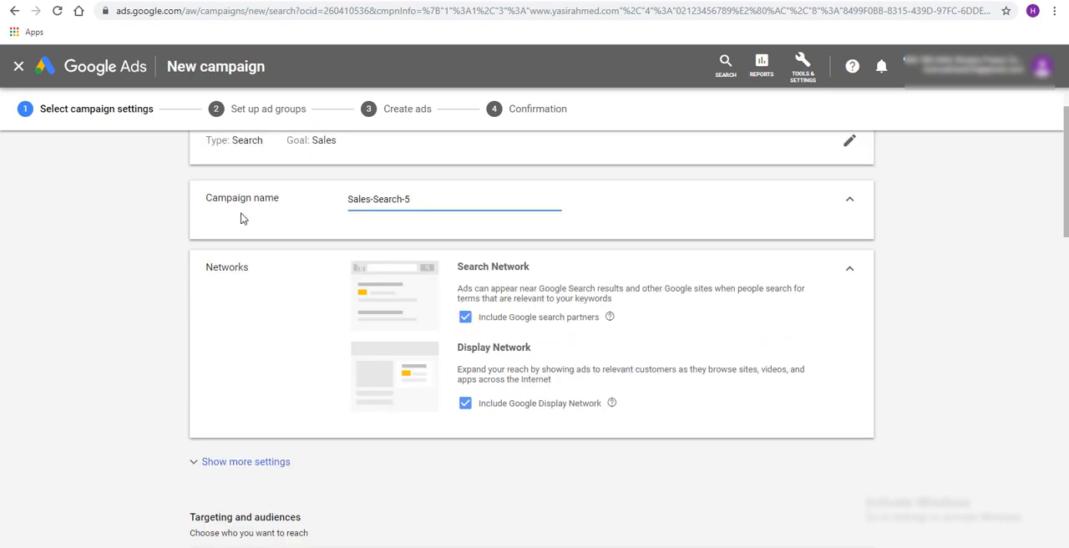
drag(409, 199, 343, 210)
double_click(391, 199)
double_click(419, 197)
click(437, 195)
key(BackSpace)
text(19 Sept -)
key(Left)
key(Left)
key(Left)
key(Left)
text(- 30)
Show the additional campaign settings and set the campaign's end date to Sep 30, 2019
scroll(535, 208, down, 1)
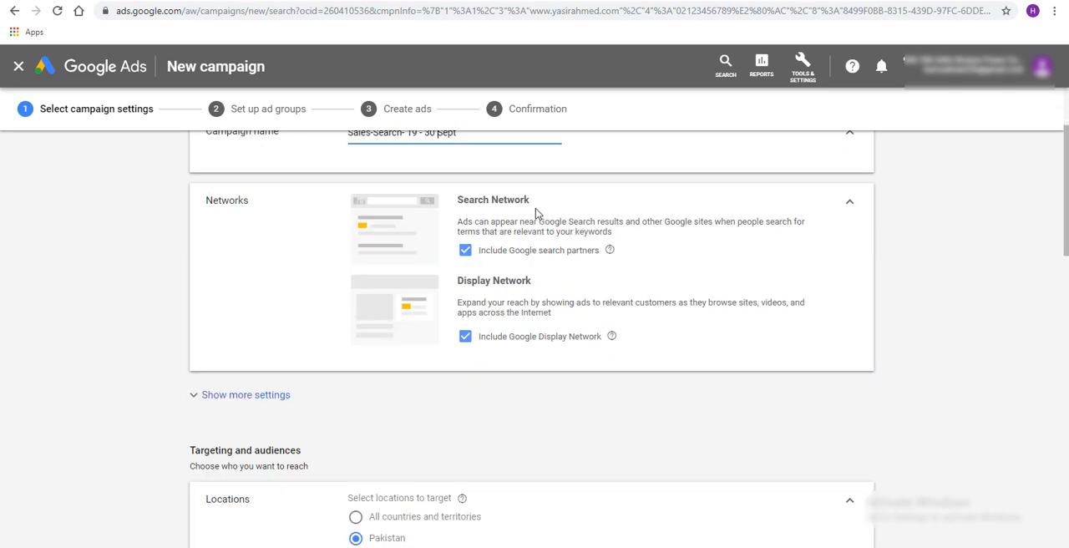
click(274, 407)
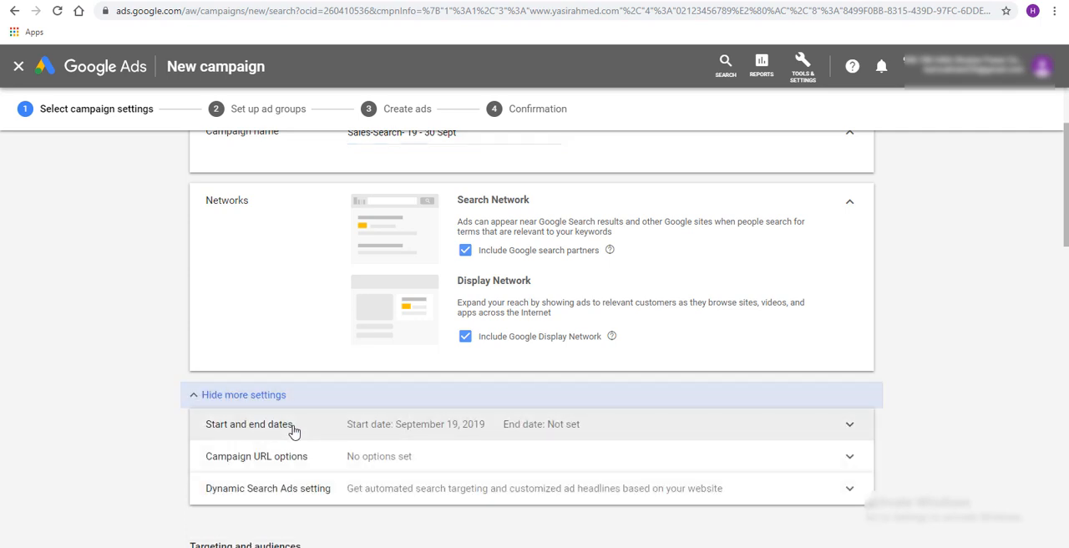
click(293, 432)
scroll(690, 408, down, 3)
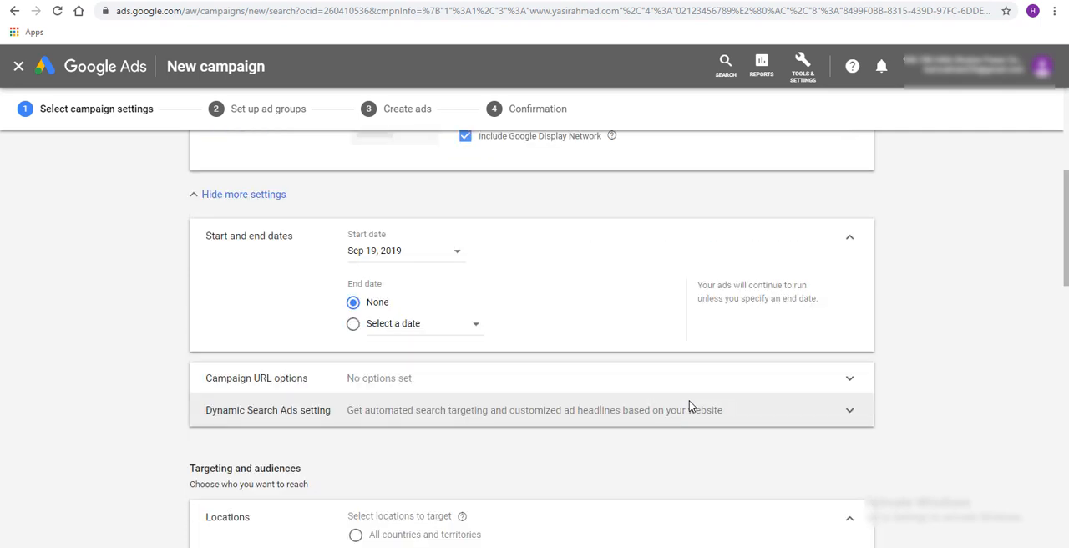
click(370, 331)
click(458, 332)
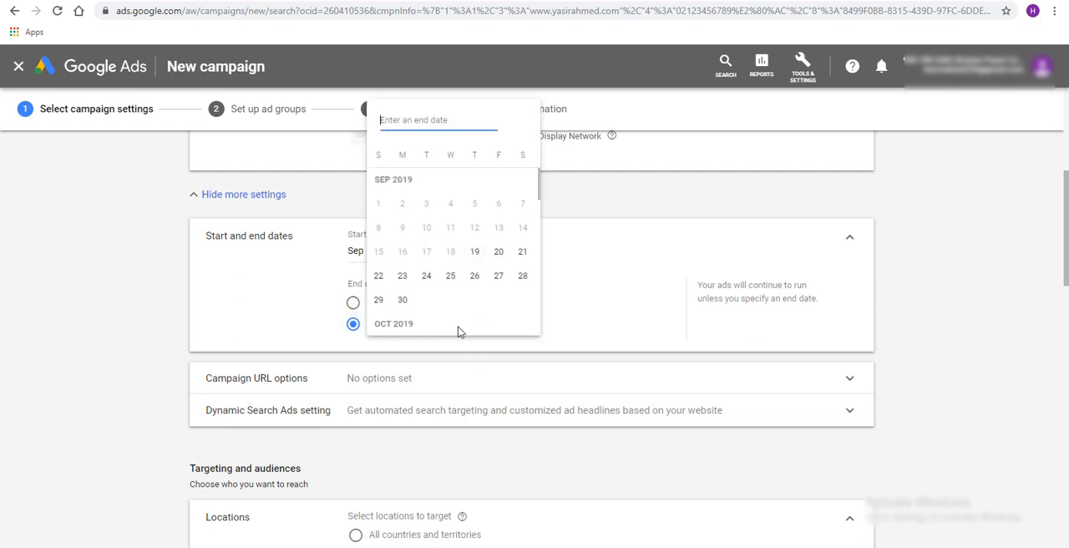
click(403, 299)
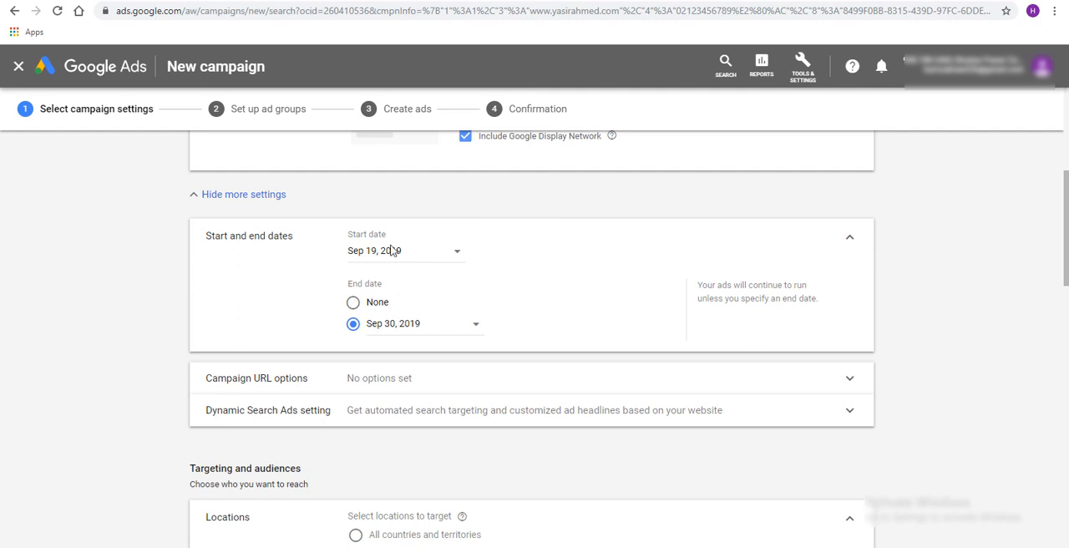
Search the locations for karachi and target the city of Karachi, Sindh, Pakistan instead of the whole country
scroll(709, 334, down, 1)
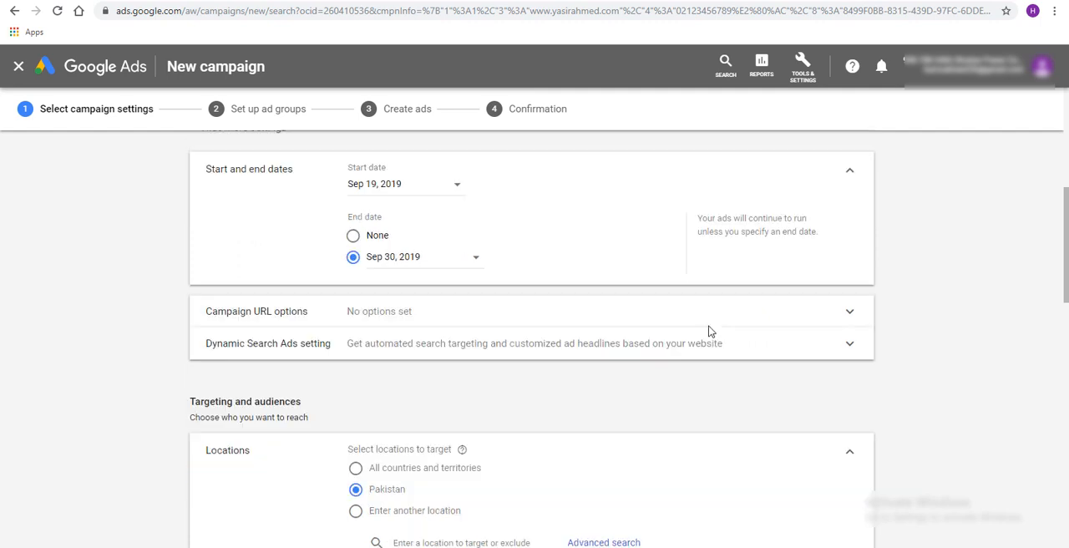
scroll(596, 375, down, 3)
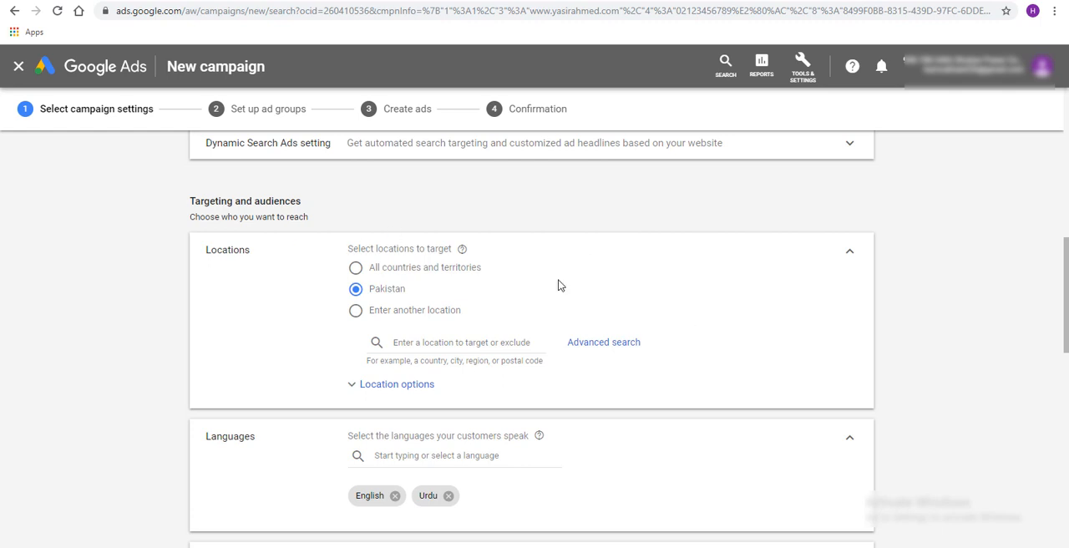
drag(192, 200, 302, 205)
click(303, 344)
click(483, 340)
text(karachi)
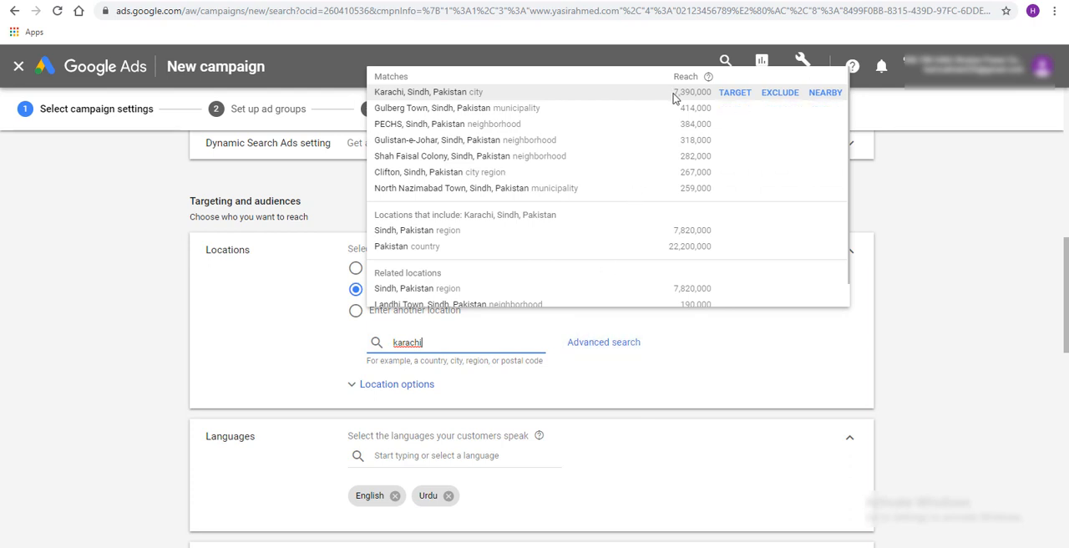
click(431, 95)
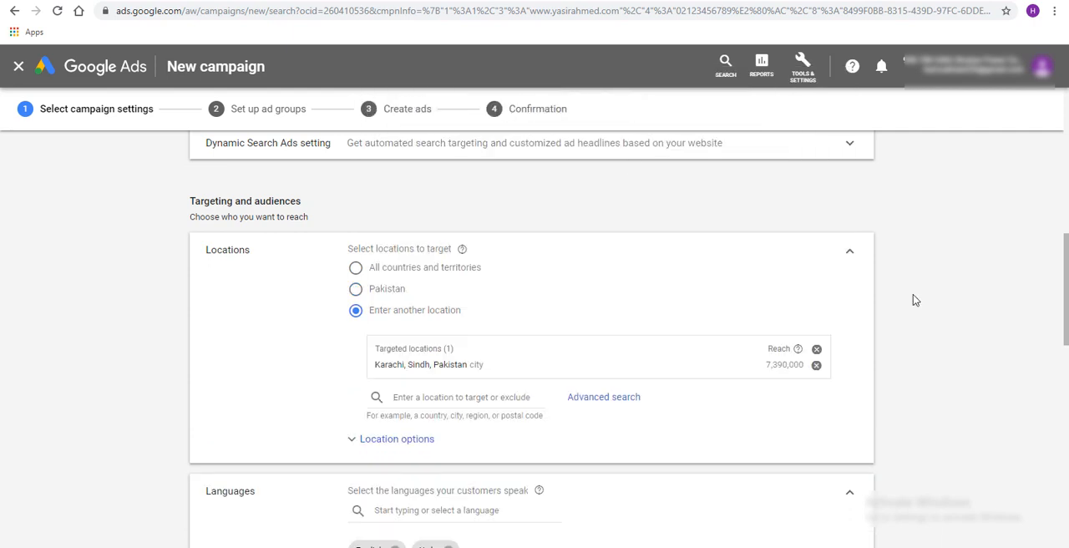
Open the advanced location search and examine the targeted Karachi area and its neighbourhoods on the map
scroll(913, 299, down, 1)
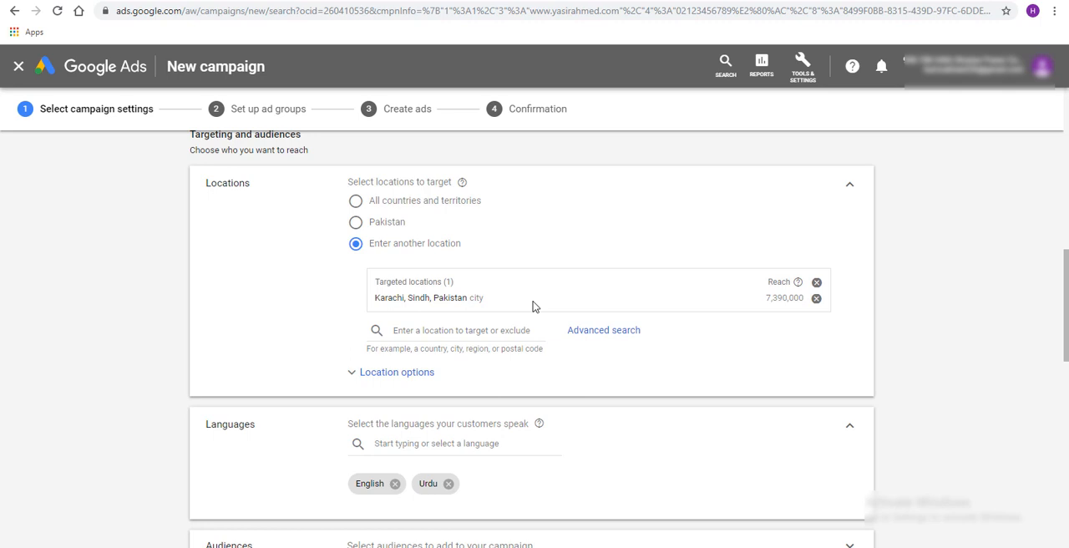
click(608, 333)
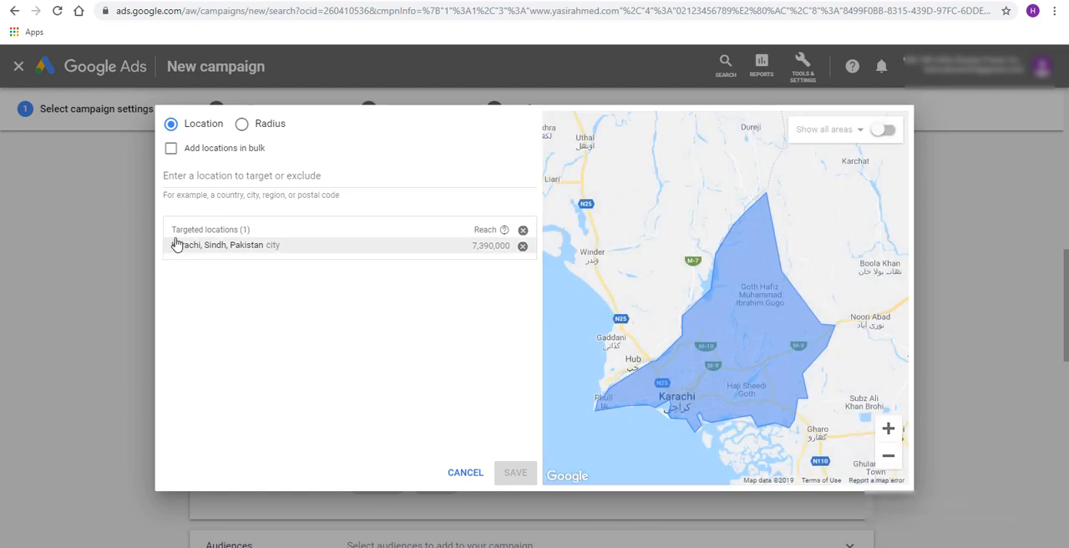
click(311, 252)
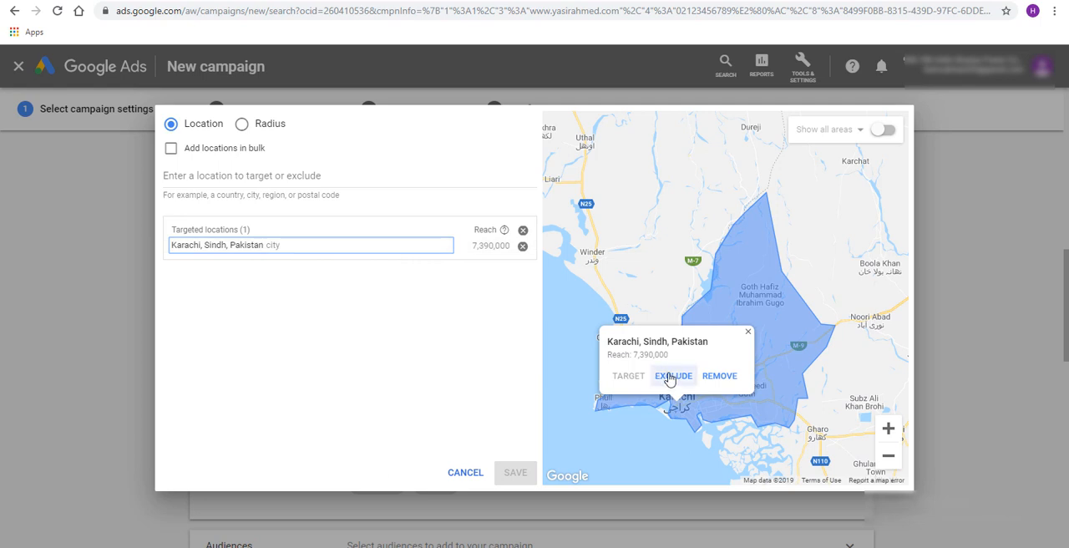
click(748, 332)
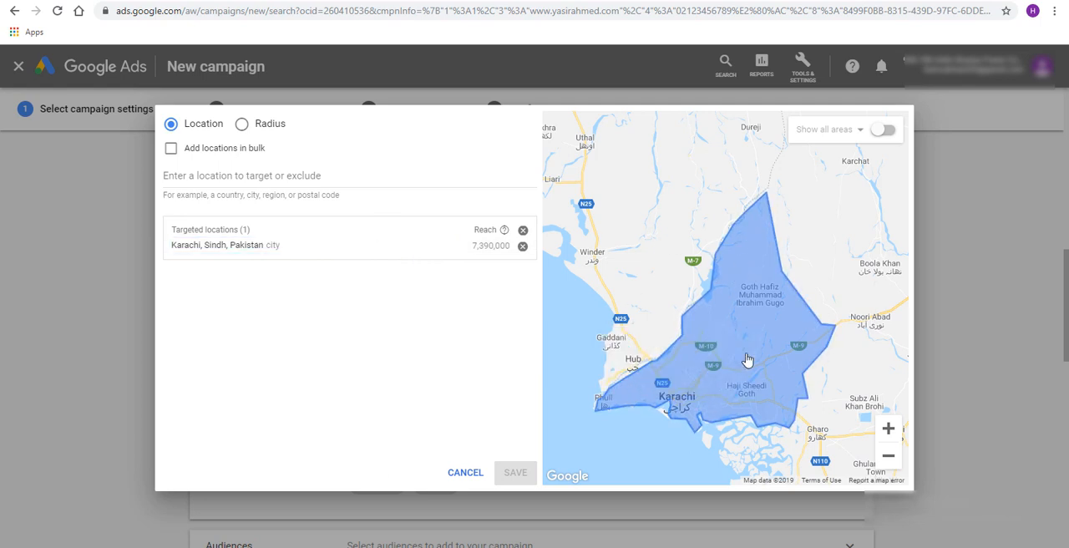
click(888, 428)
drag(740, 299, 764, 165)
drag(654, 373, 745, 205)
drag(720, 322, 781, 267)
drag(638, 350, 696, 248)
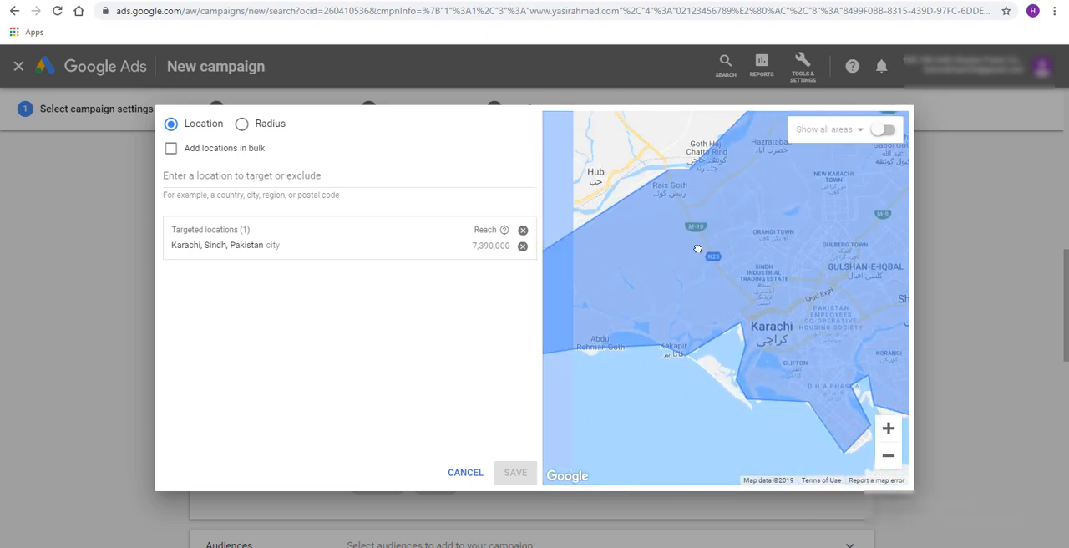
drag(757, 300, 818, 315)
click(888, 428)
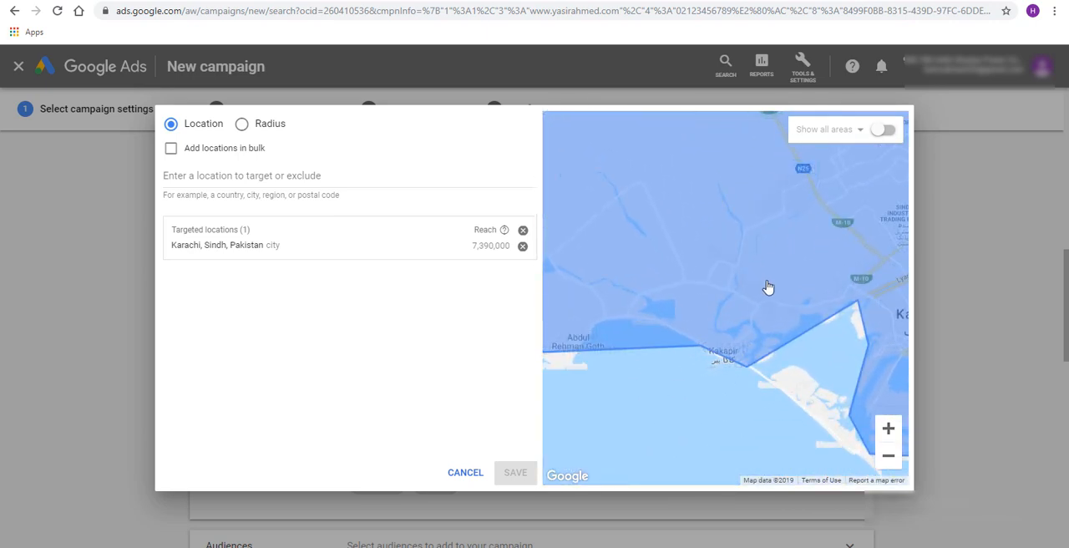
drag(800, 274, 673, 270)
drag(785, 282, 668, 285)
drag(761, 304, 641, 249)
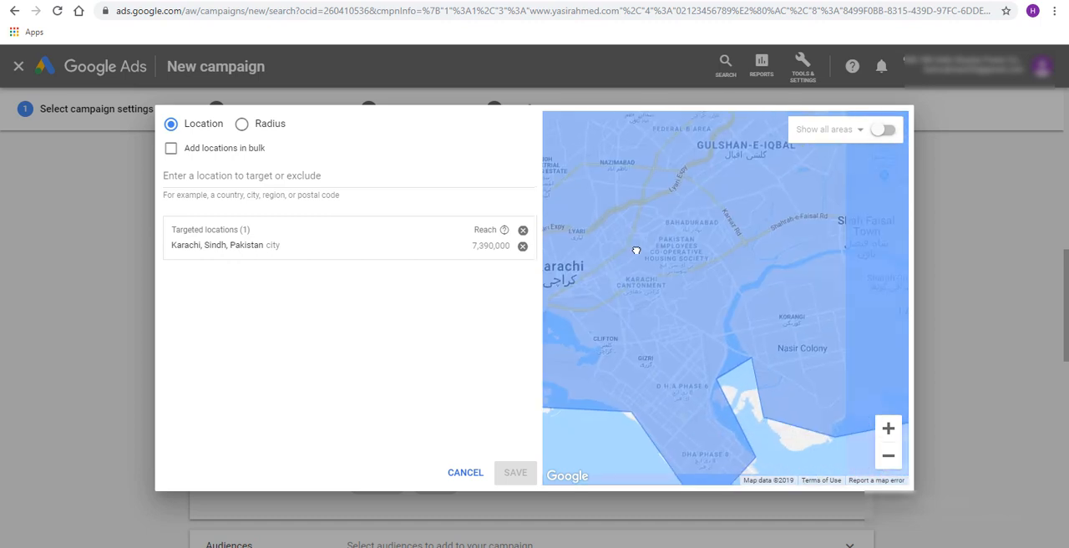
drag(825, 284, 737, 282)
drag(651, 251, 760, 385)
drag(735, 210, 852, 202)
click(887, 457)
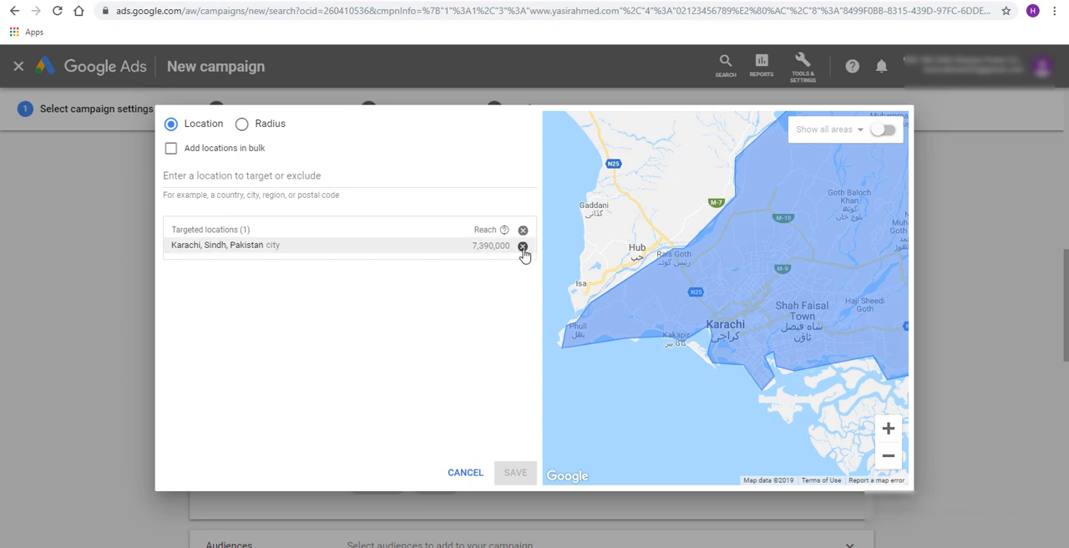
Add Gulberg Town, Sindh, Pakistan as a targeted location and remove the city of Karachi from the targets
click(235, 176)
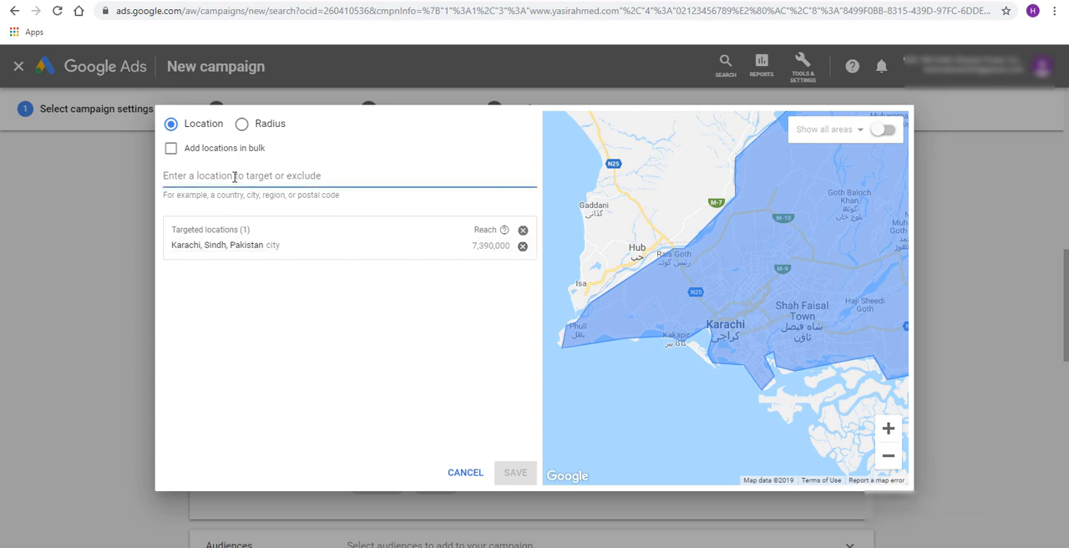
text(gulber)
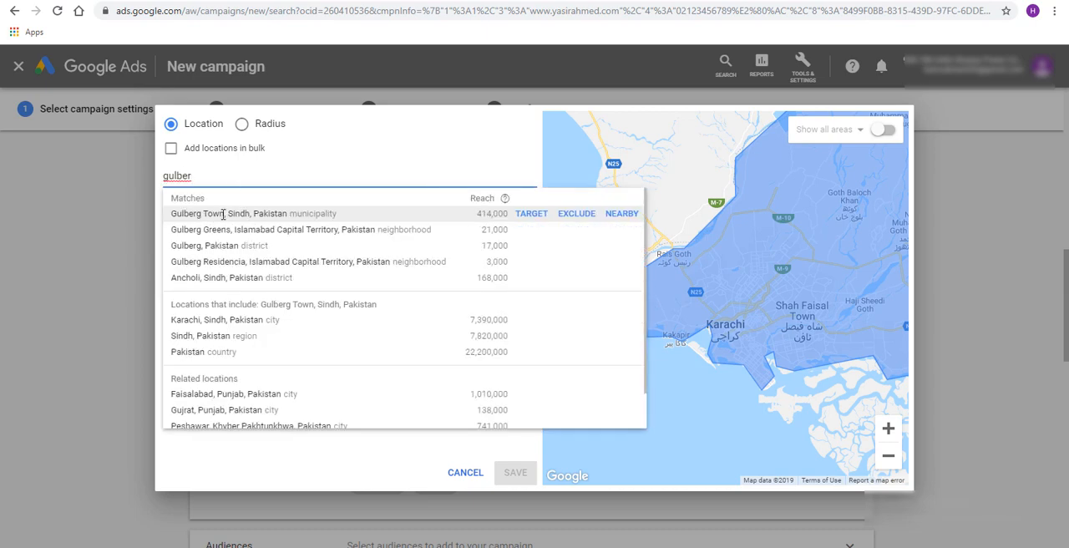
click(279, 215)
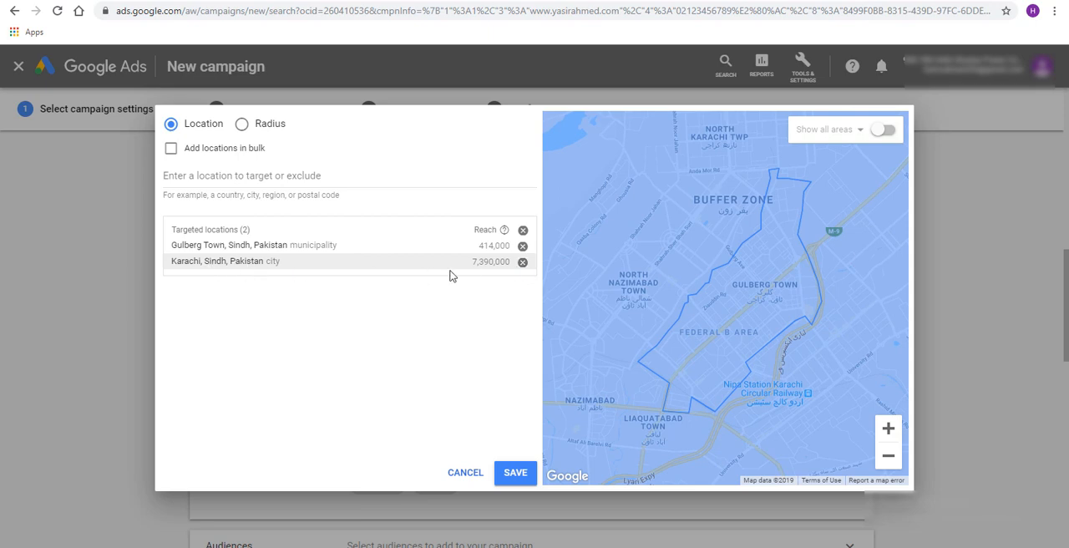
click(523, 263)
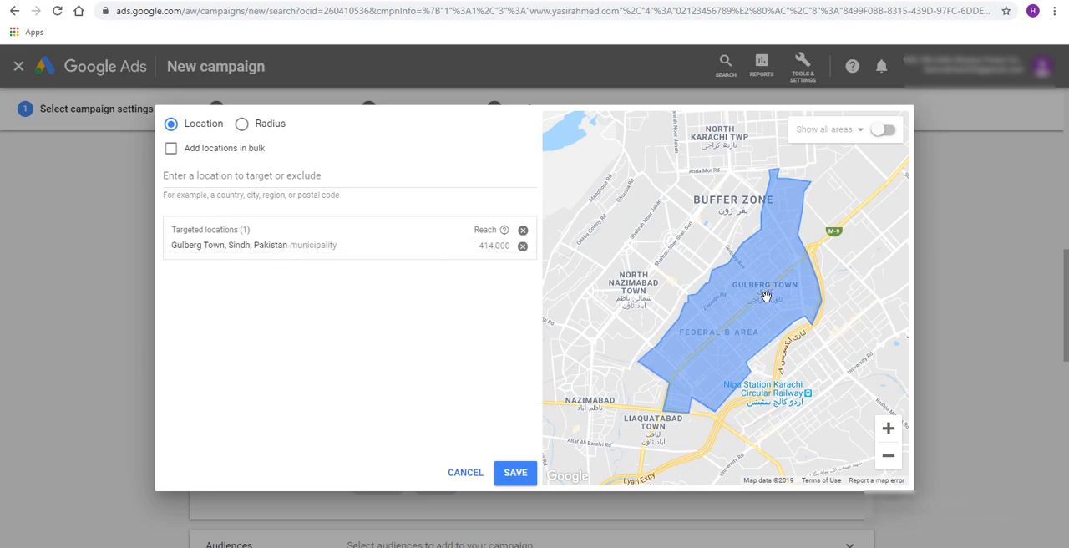
Search the locations for gulshan and add the Gulshan-e-Hadeed, Sindh, Pakistan neighborhood to the targeted locations
click(888, 455)
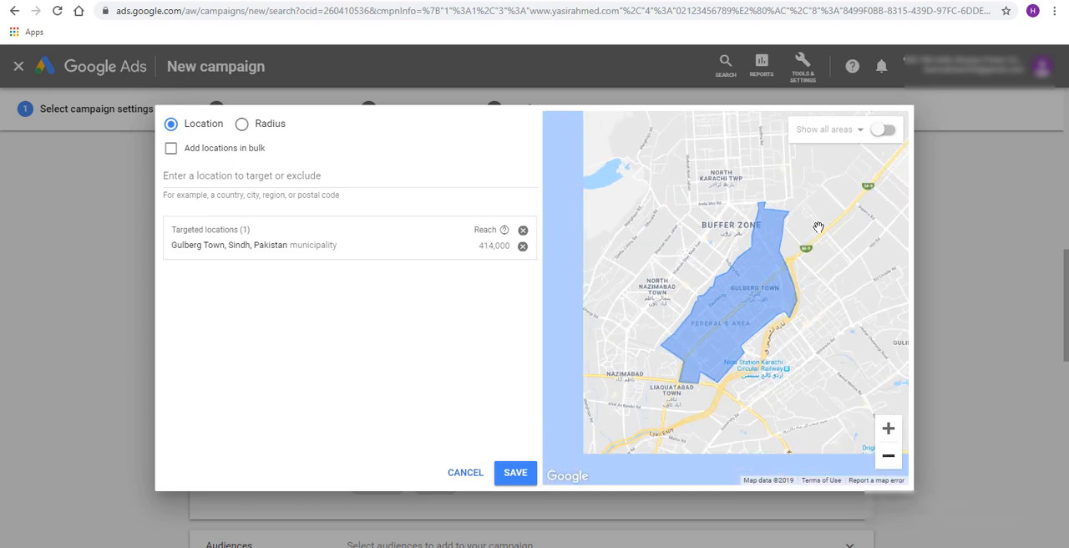
drag(783, 287, 710, 219)
click(888, 428)
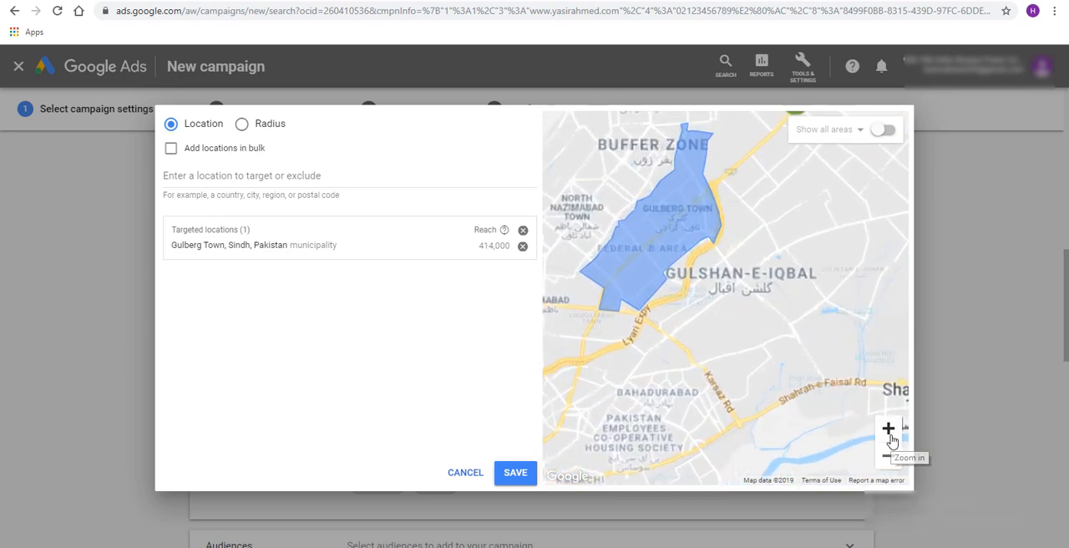
drag(749, 276, 828, 328)
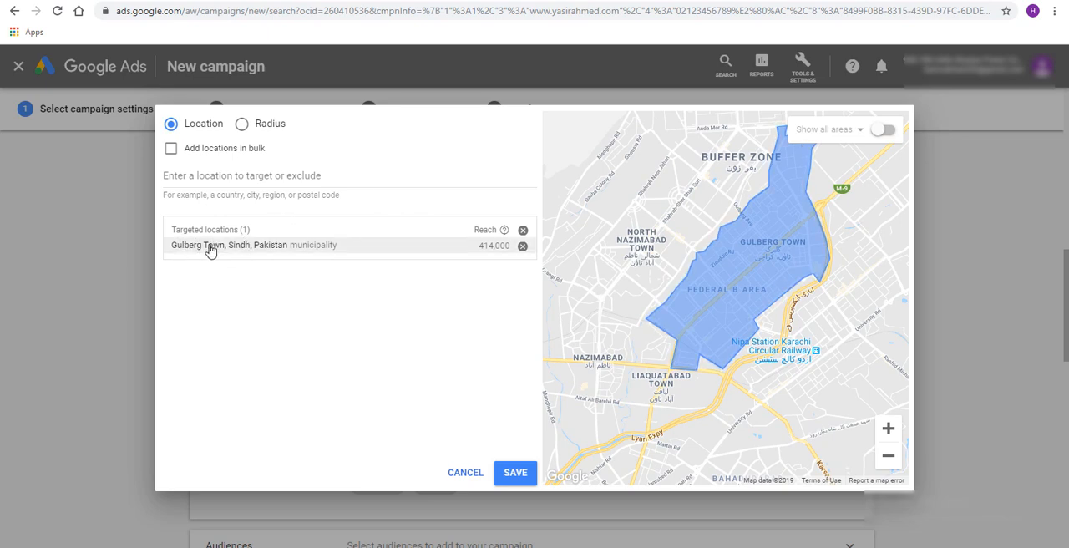
click(299, 176)
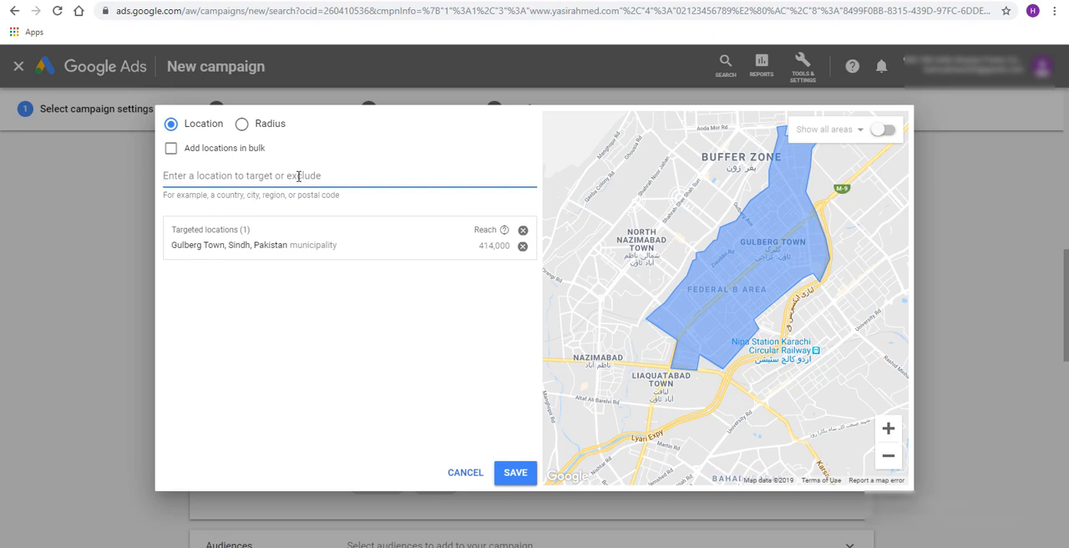
text(gulshan)
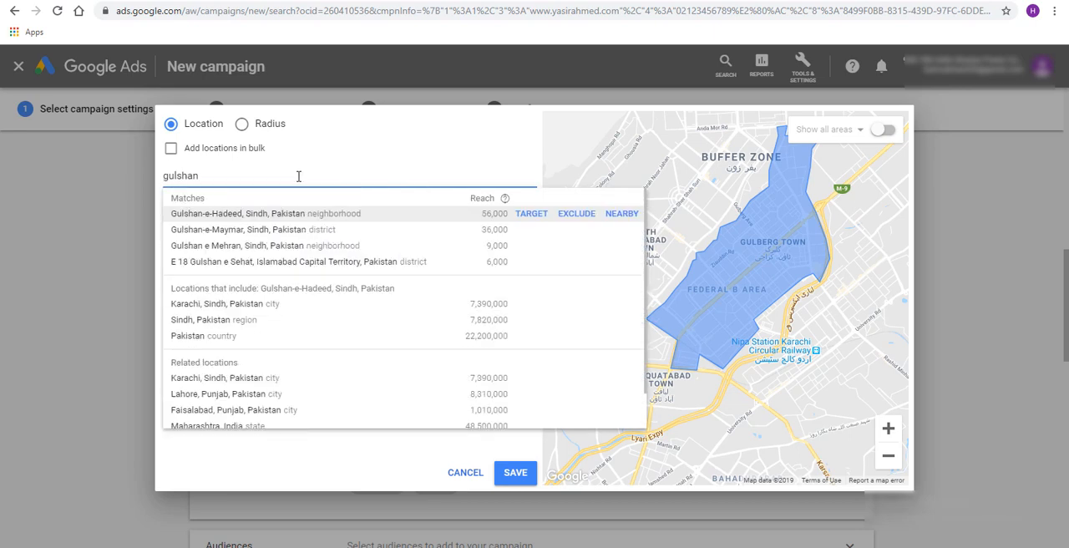
click(278, 214)
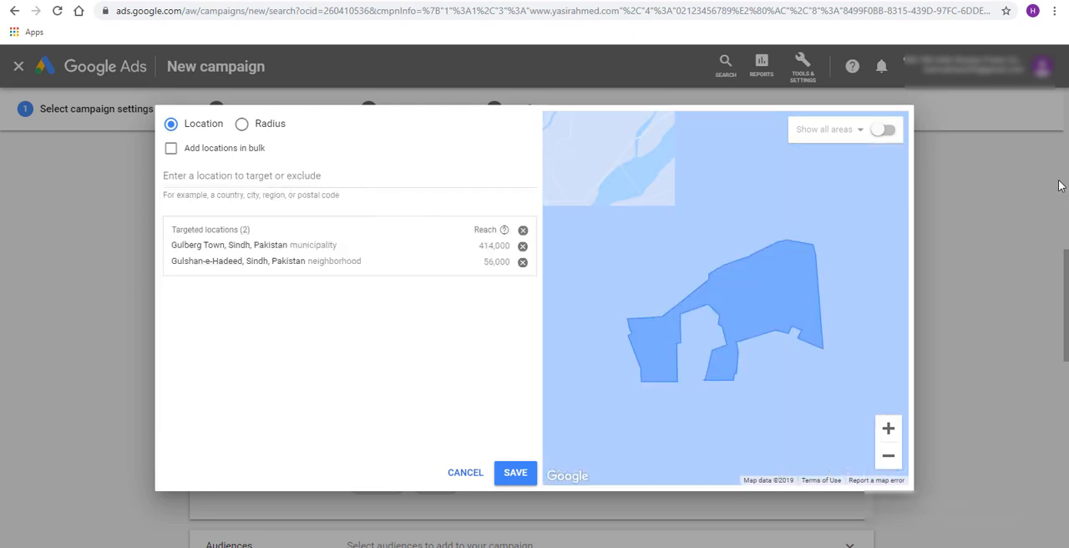
Examine on the map where the targeted Gulberg Town and Gulshan-e-Hadeed areas lie and how far they extend
click(888, 456)
drag(584, 276, 666, 268)
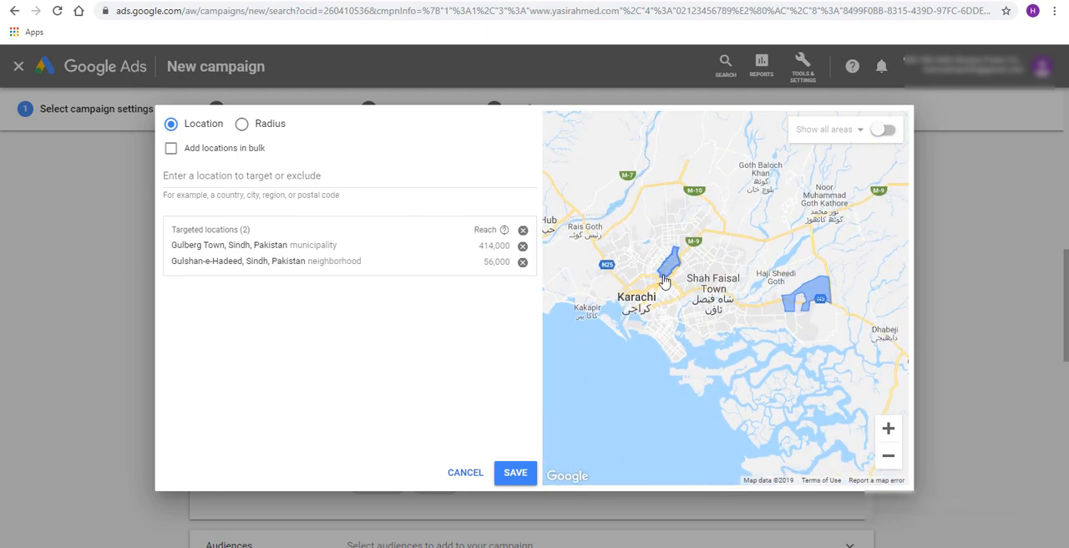
double_click(889, 430)
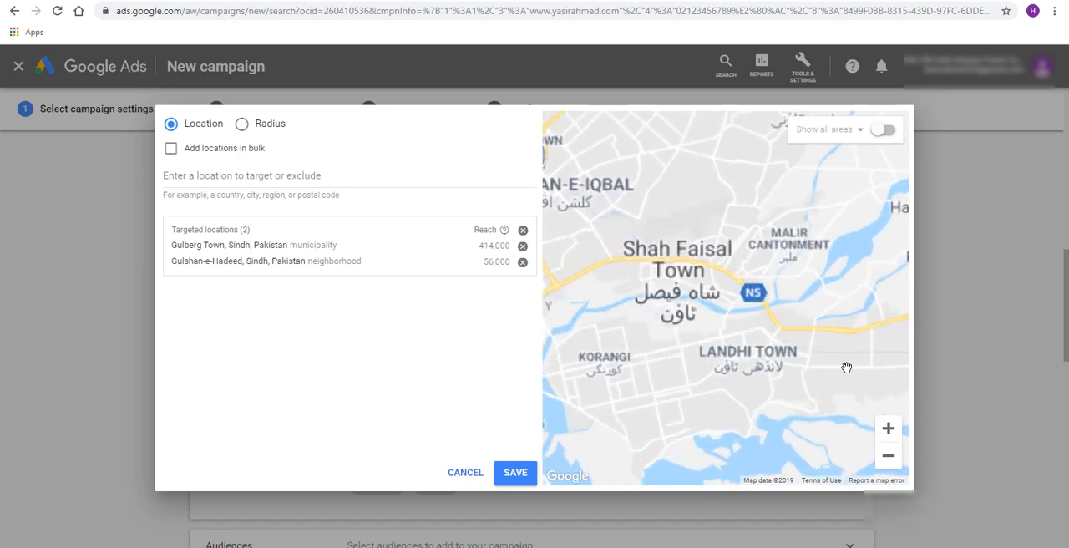
drag(847, 367, 660, 366)
drag(793, 390, 668, 380)
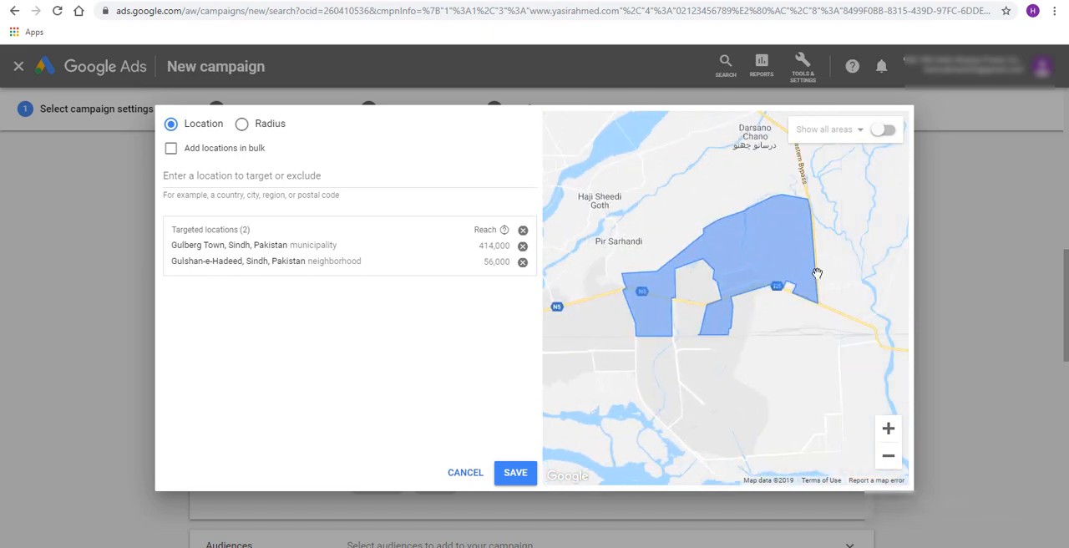
click(889, 429)
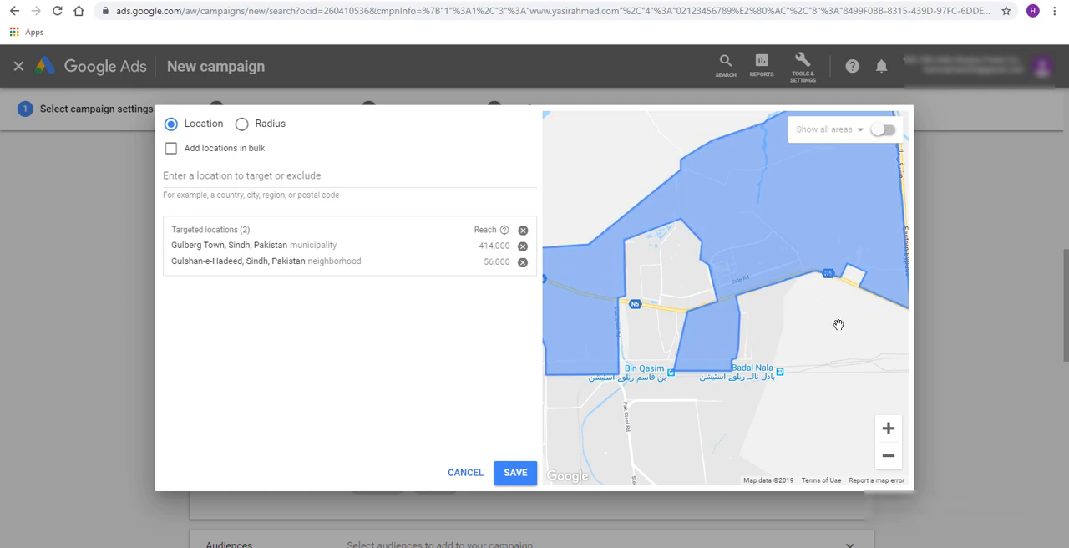
drag(817, 397, 835, 387)
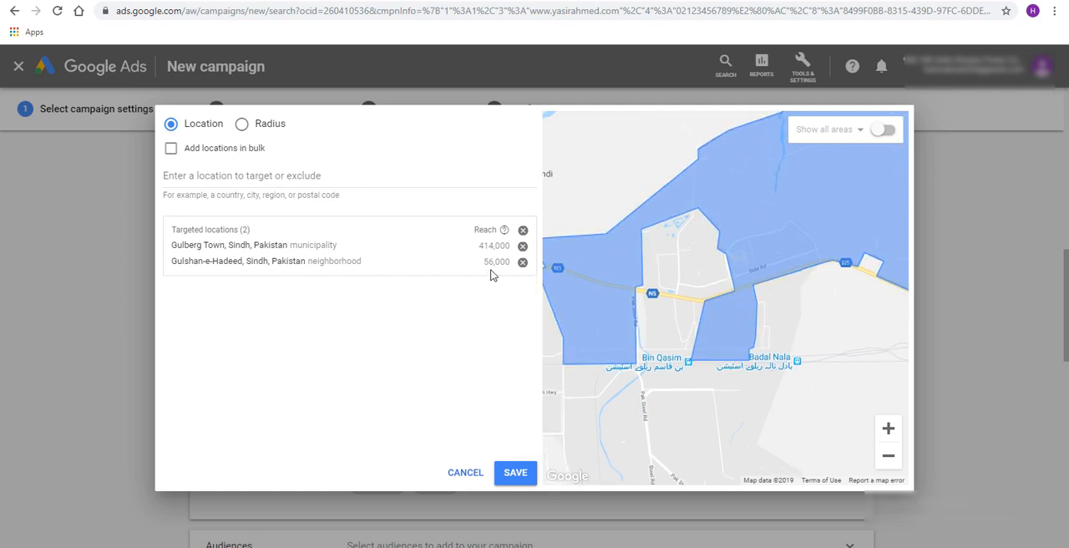
click(890, 456)
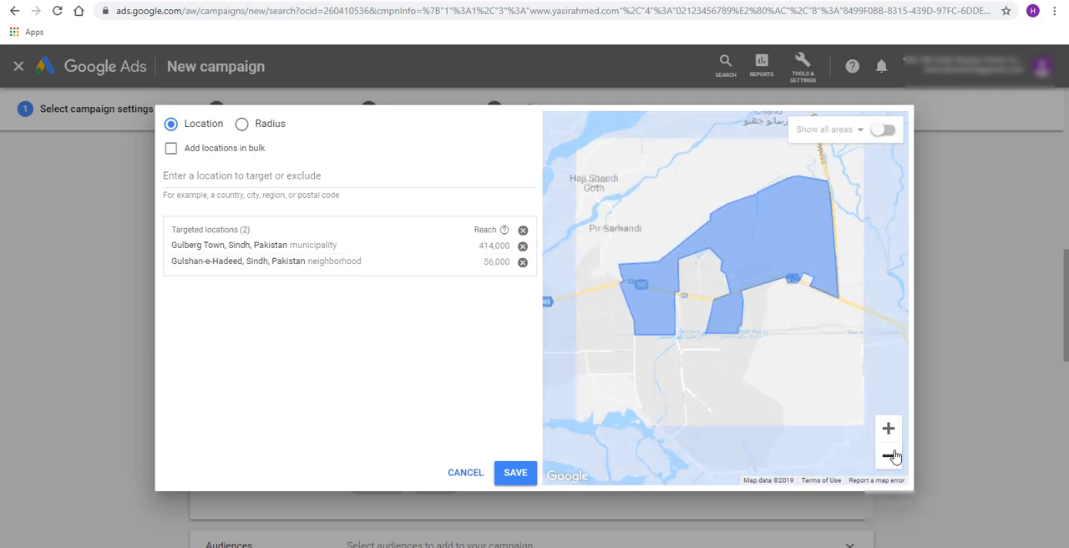
Search the locations to target or exclude for dha
click(889, 456)
click(890, 433)
click(889, 433)
click(884, 464)
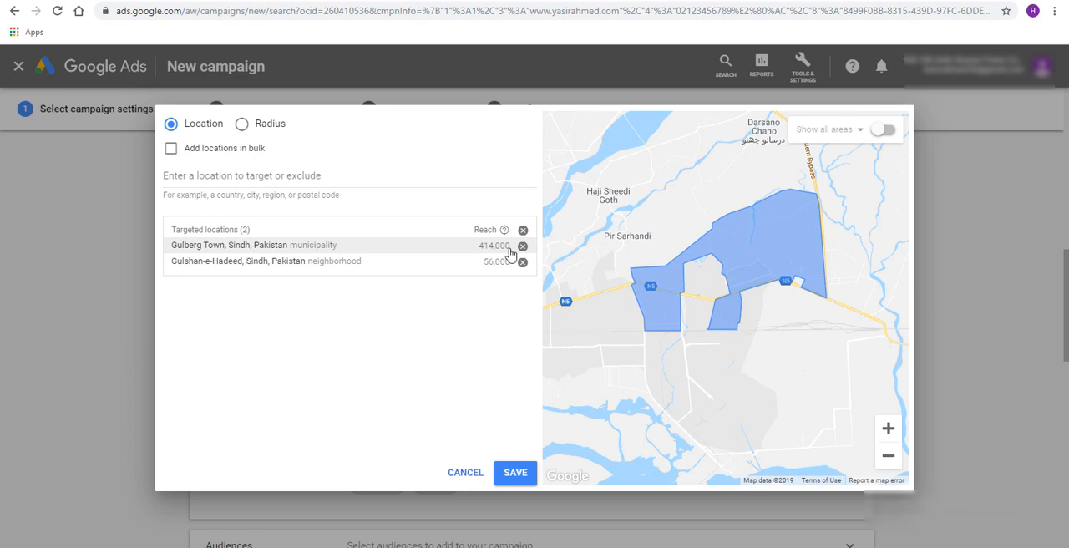
drag(680, 347, 770, 397)
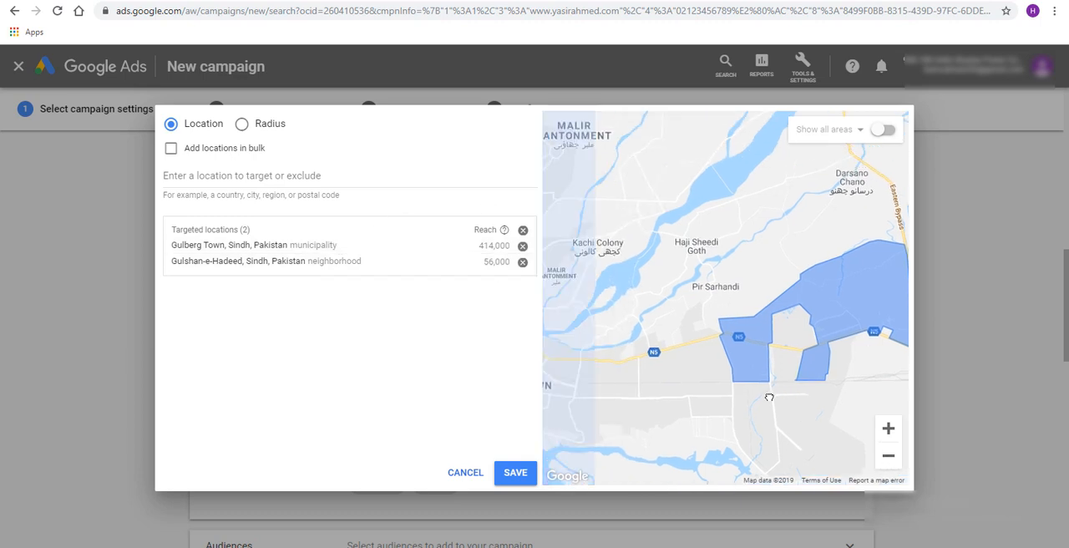
click(291, 178)
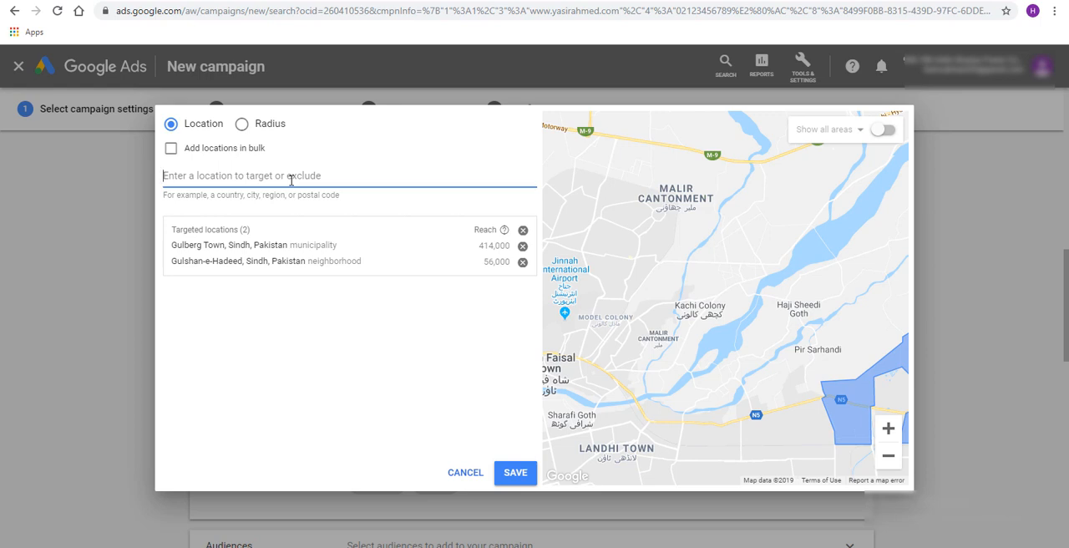
text(dha)
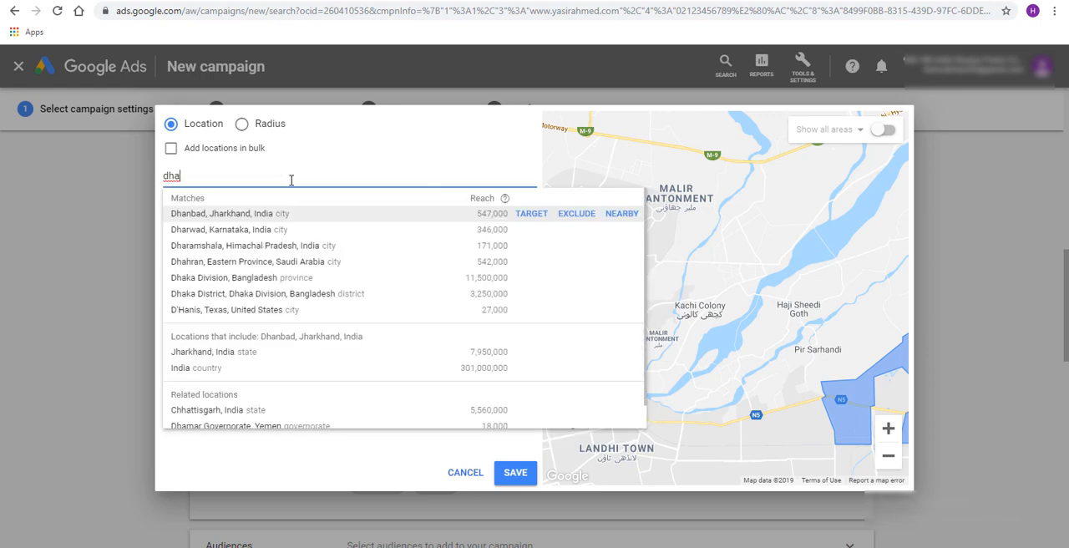
key(BackSpace)
key(BackSpace)
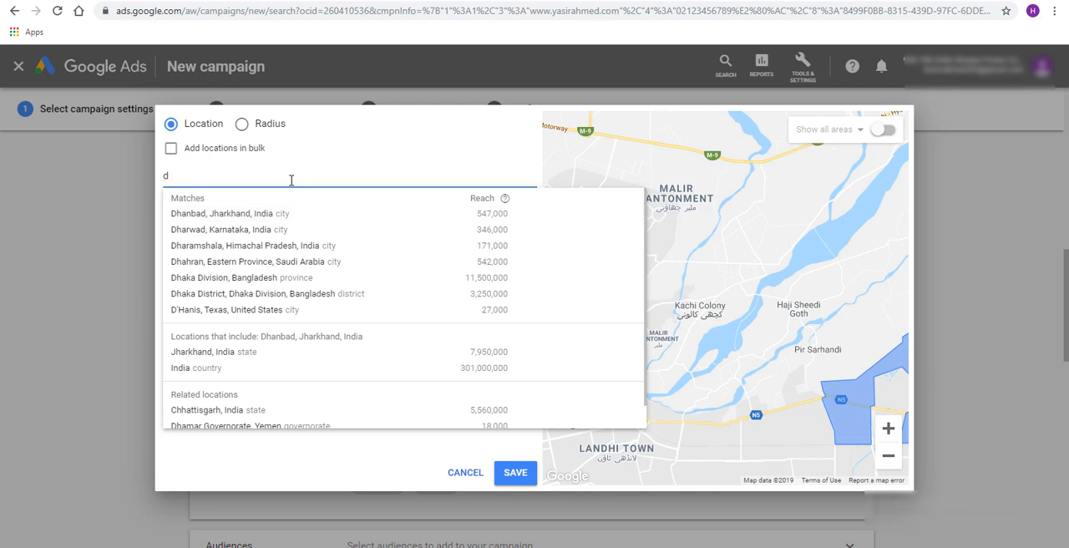
Search the locations for defence housing auth and clear the search text
text(efence hous)
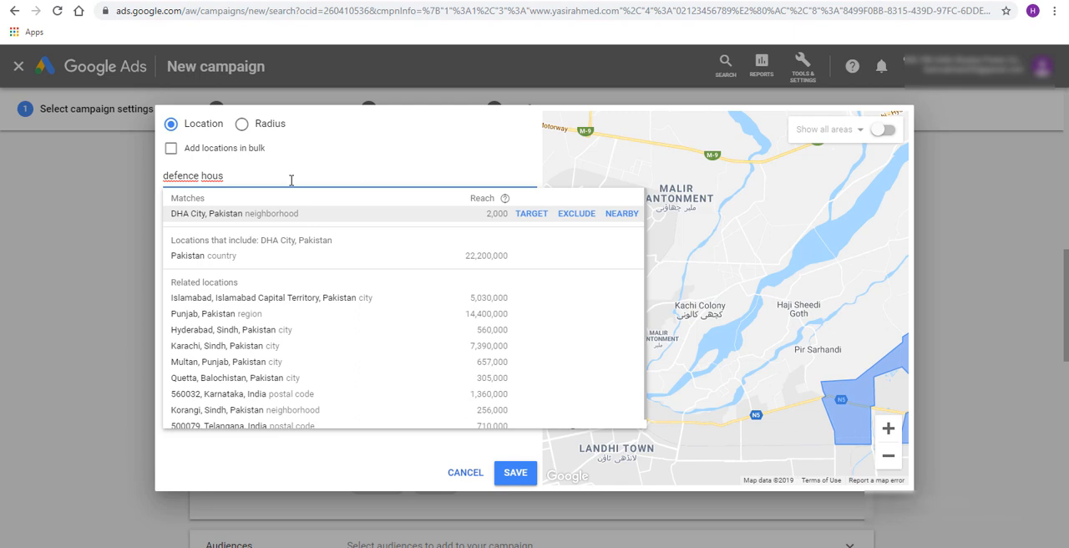
text(ing so)
key(BackSpace)
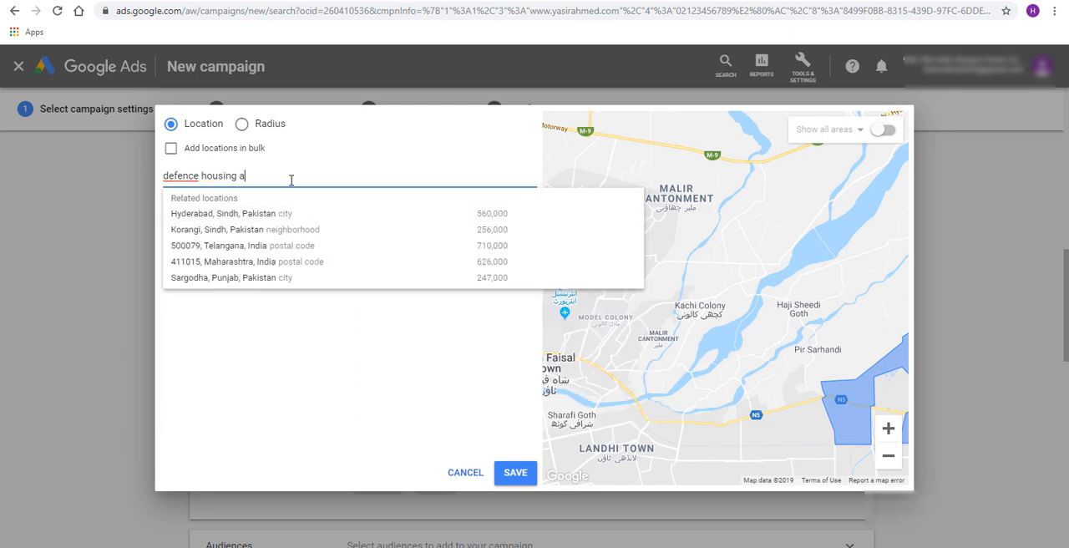
text(uth)
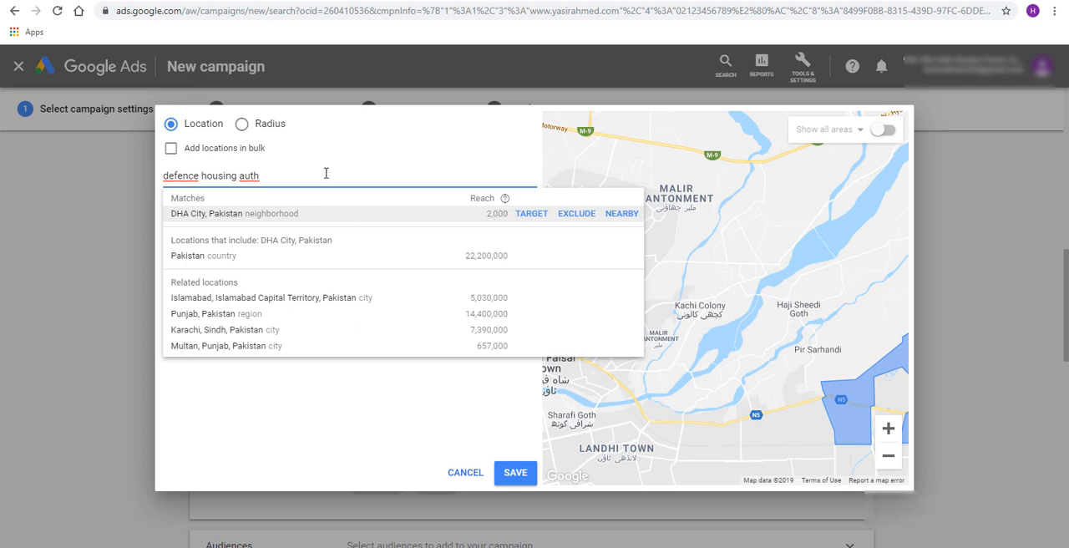
drag(314, 173, 145, 181)
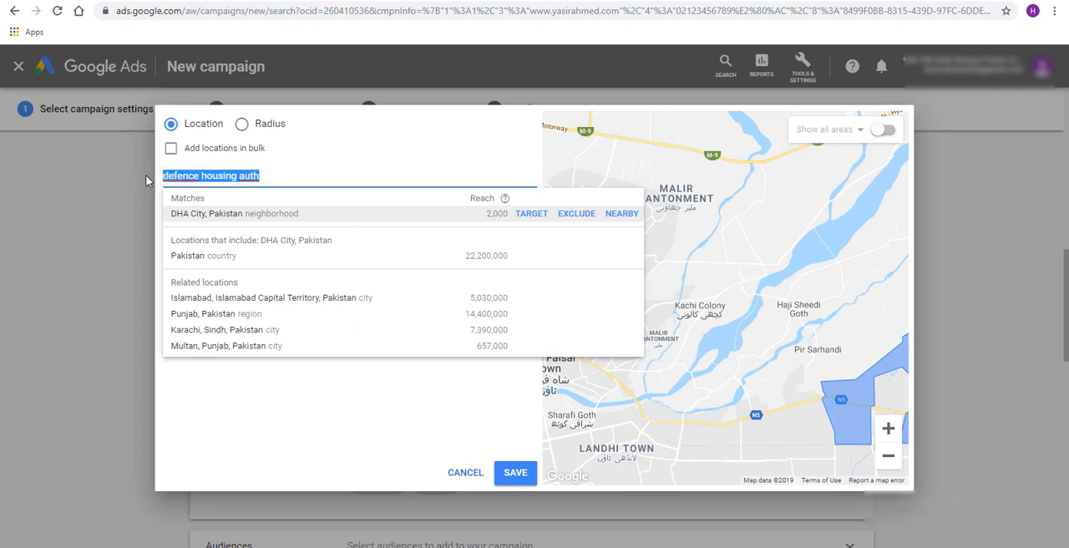
key(BackSpace)
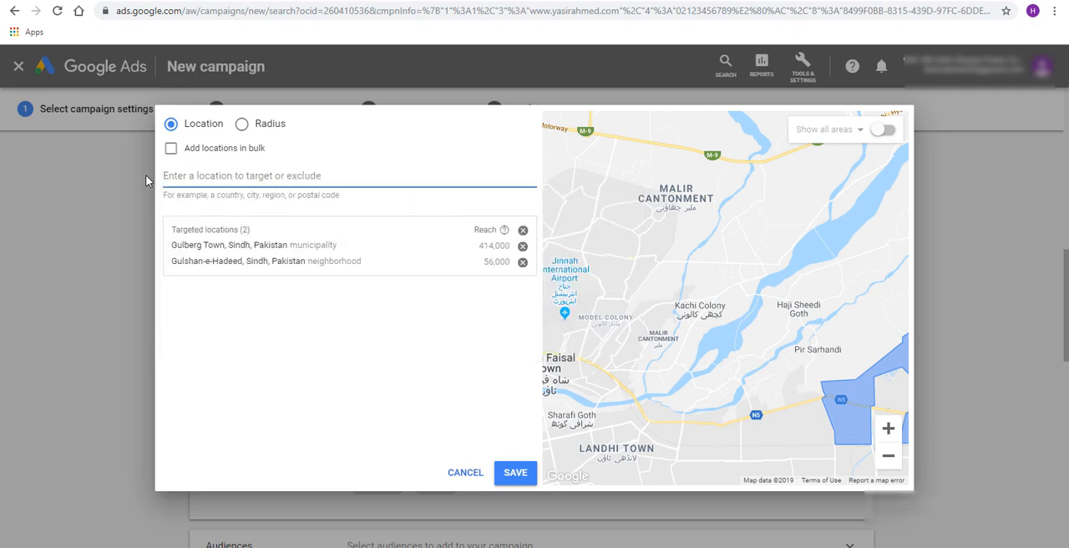
Switch to radius targeting, look up d h and target 20 mi around D.H.A Phase 6, Karachi
click(242, 125)
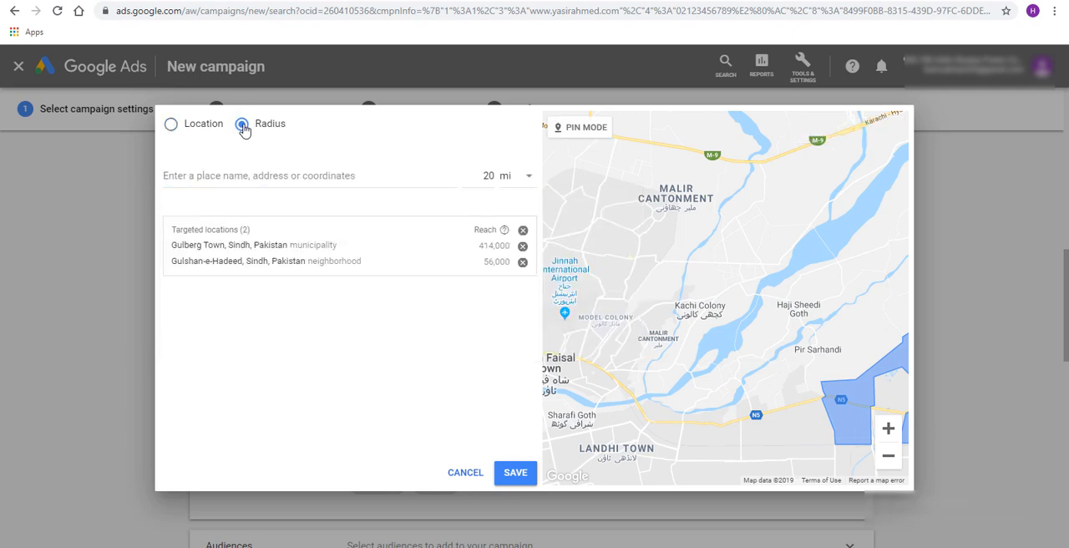
drag(668, 352, 801, 309)
drag(716, 369, 784, 286)
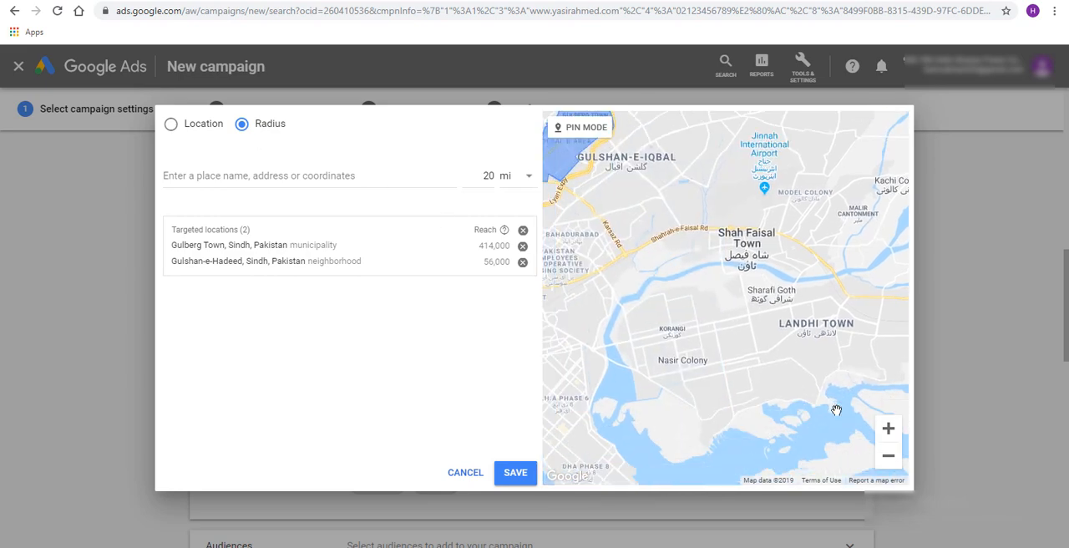
click(888, 455)
click(888, 455)
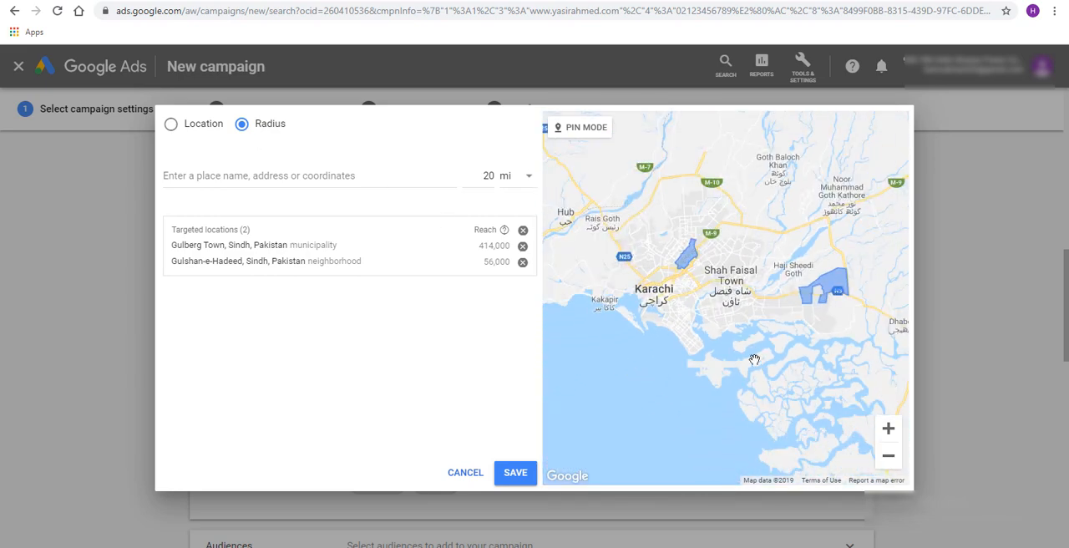
drag(738, 340, 773, 362)
click(887, 430)
drag(739, 401, 695, 329)
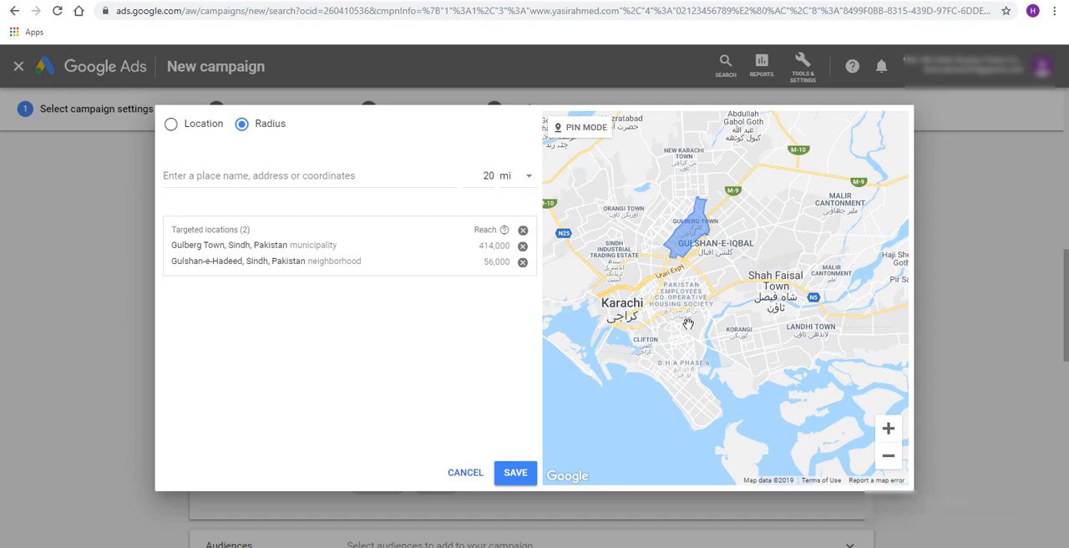
click(389, 177)
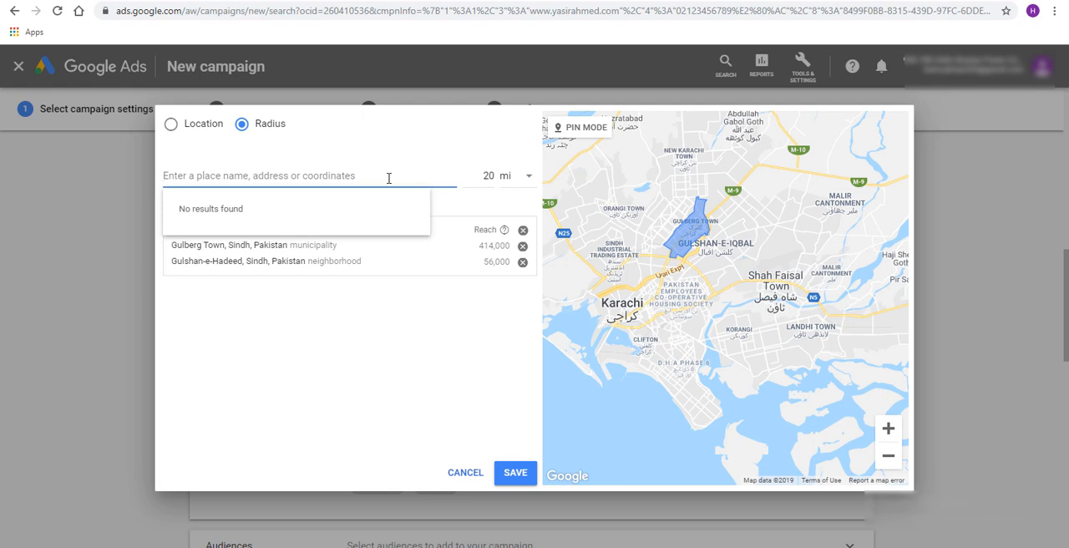
text(d h)
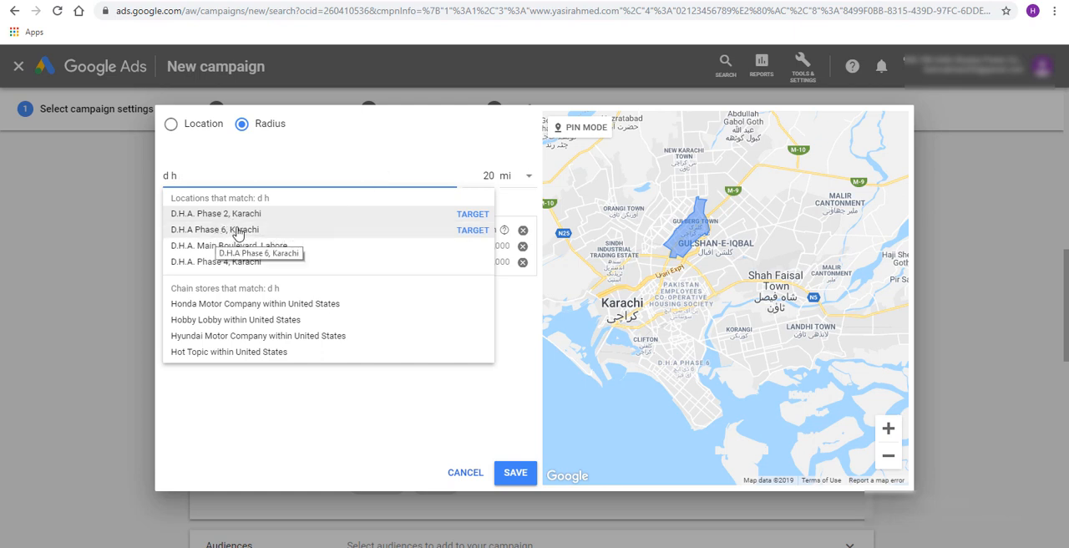
click(238, 230)
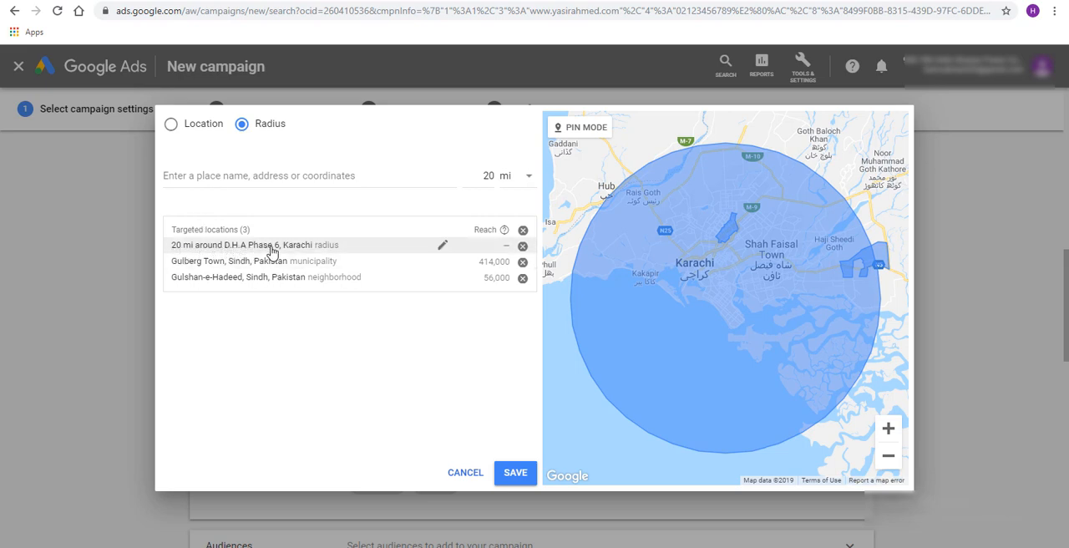
Set the target radius around D.H.A Phase 6, Karachi to 1 km
click(443, 247)
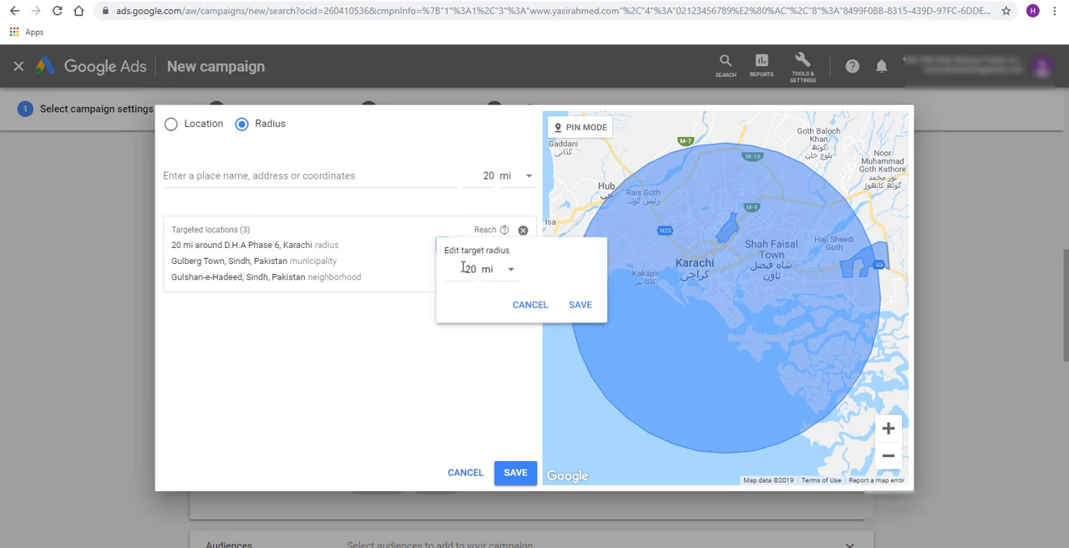
drag(464, 268, 474, 268)
text(1)
click(487, 272)
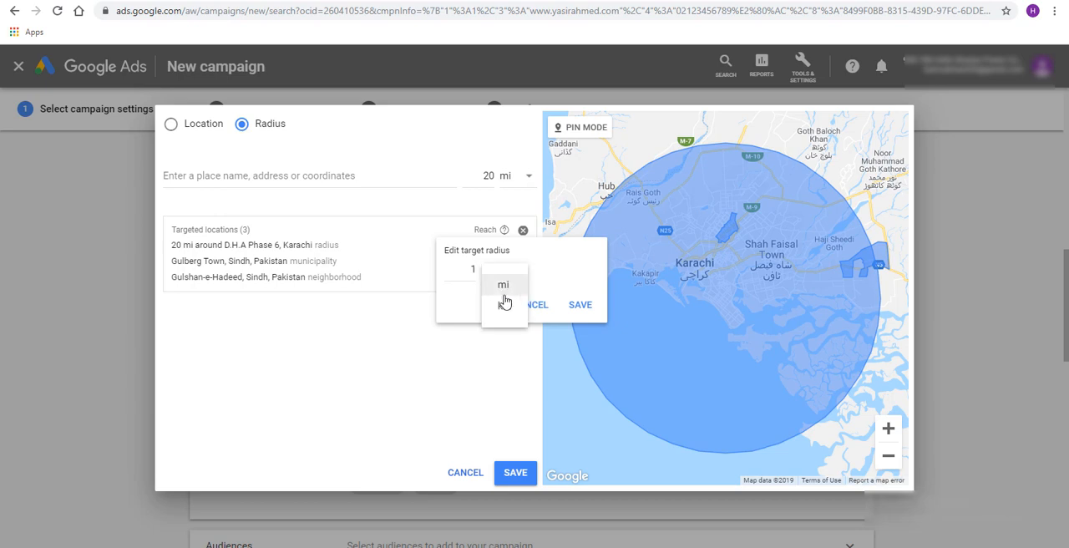
click(504, 308)
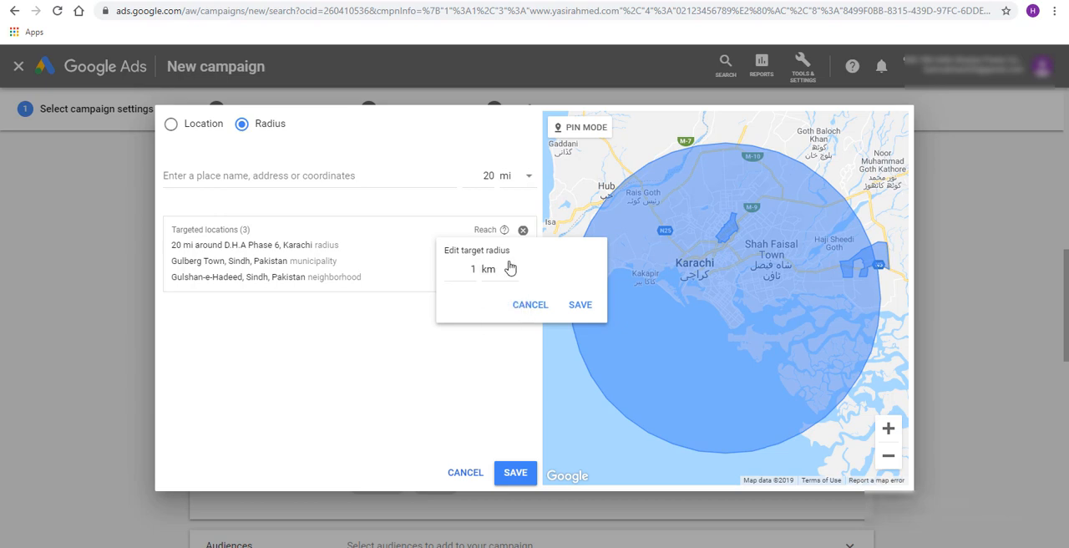
click(579, 304)
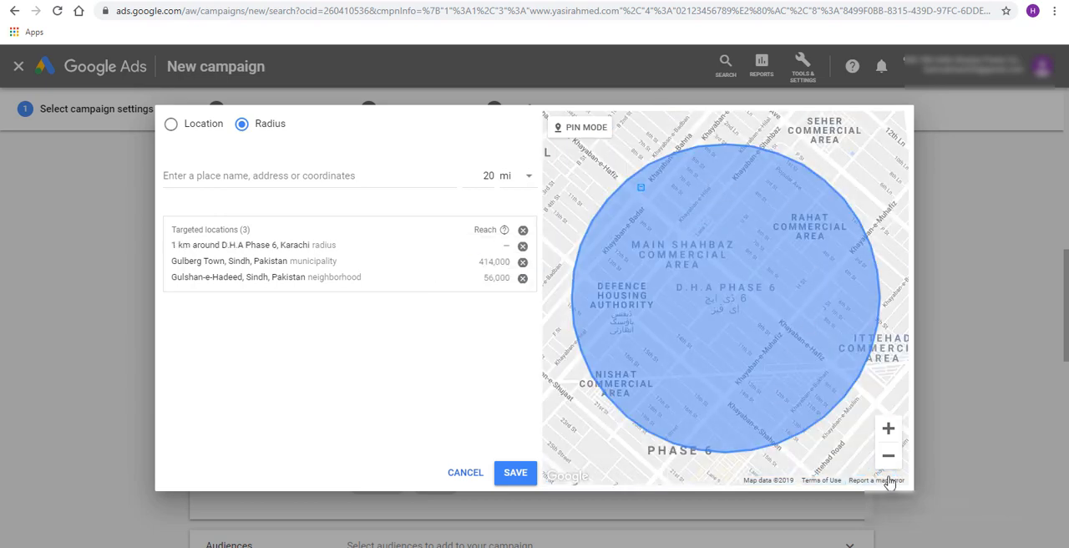
Set the target radius around D.H.A Phase 6, Karachi to 3 km
click(888, 455)
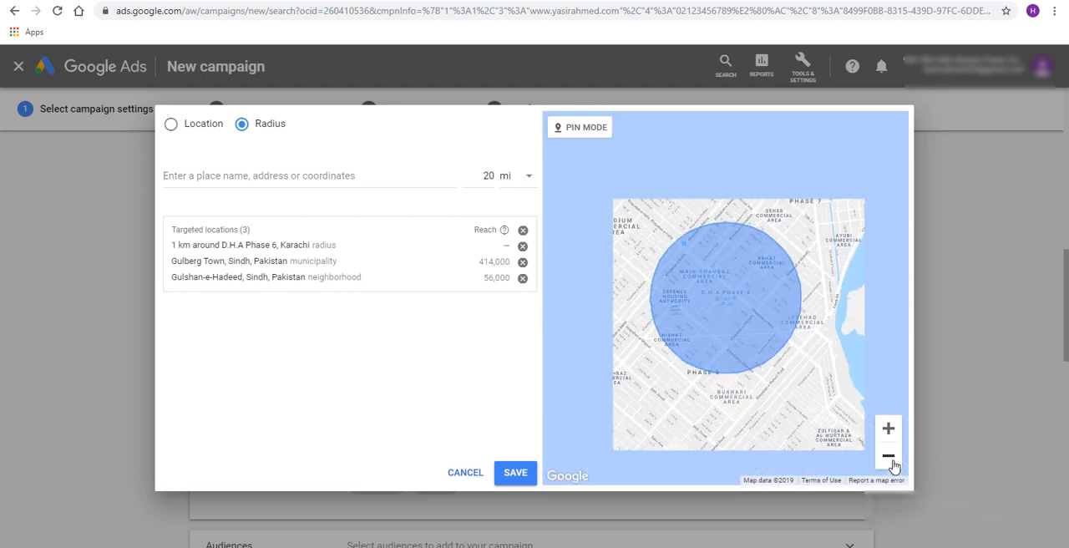
click(888, 455)
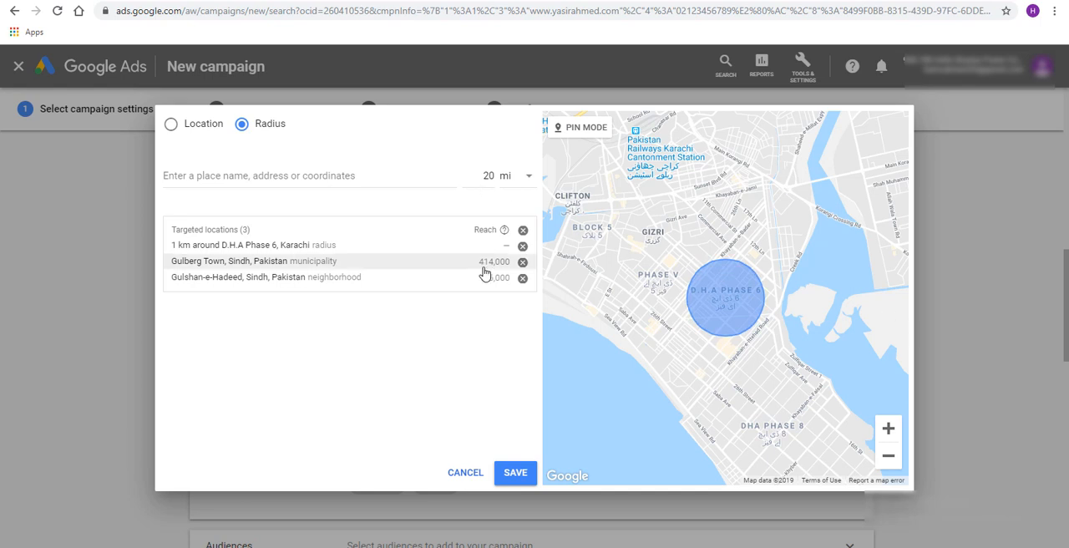
click(440, 248)
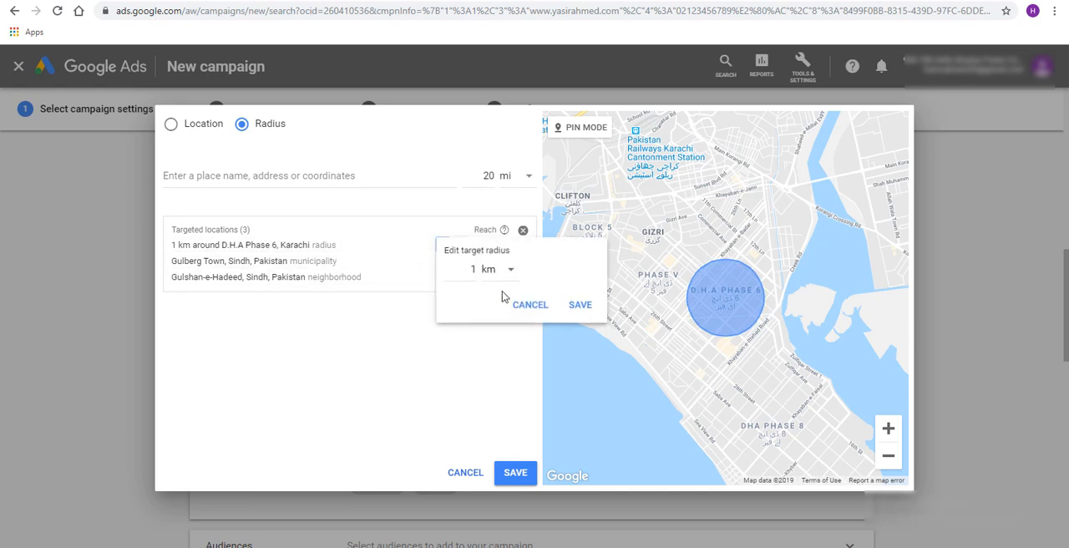
double_click(473, 271)
click(596, 305)
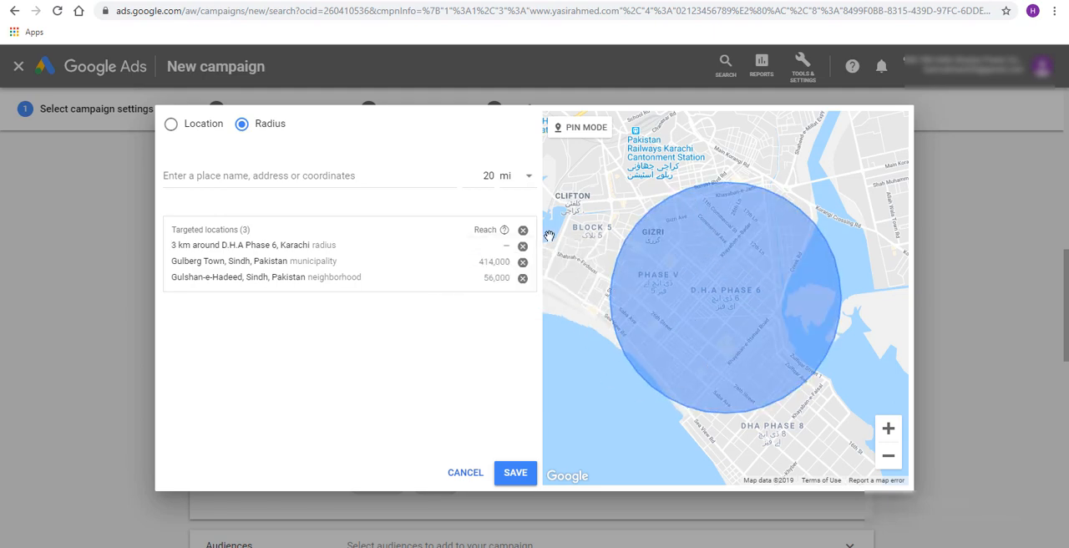
Set the target radius around D.H.A Phase 6, Karachi to 2 km
drag(743, 420, 776, 275)
drag(694, 277, 748, 317)
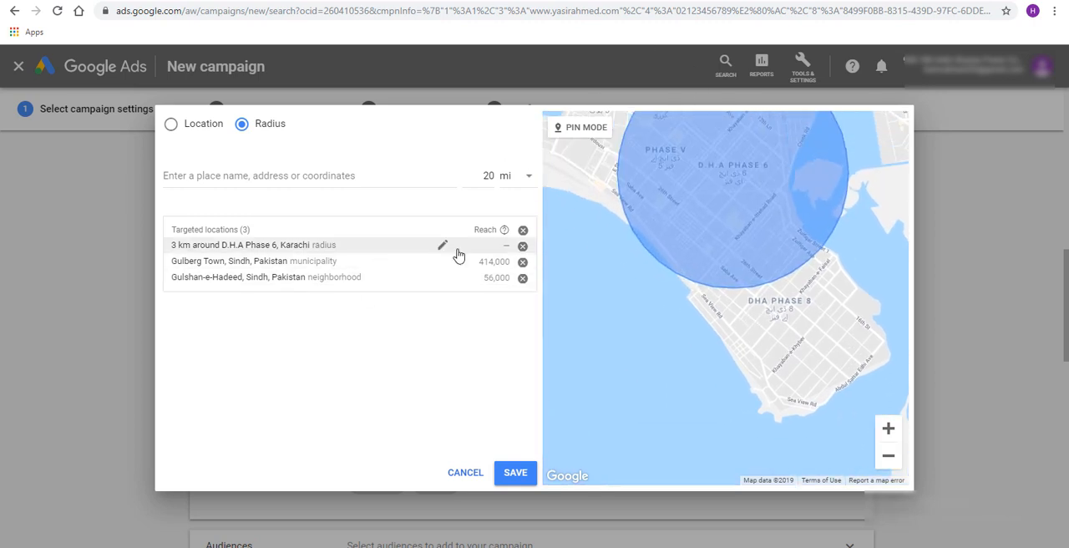
click(442, 245)
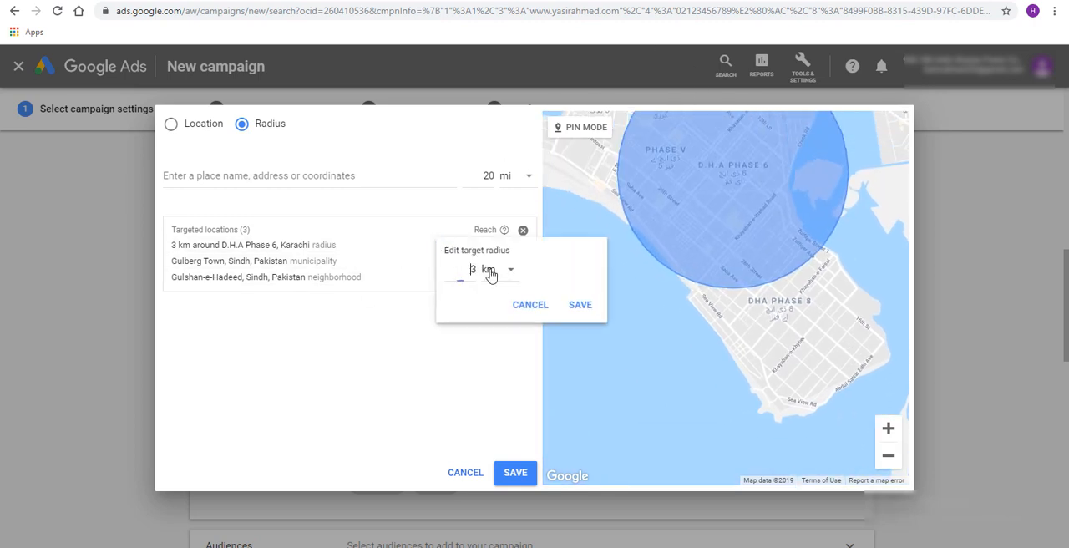
text(1)
key(BackSpace)
text(2)
click(581, 306)
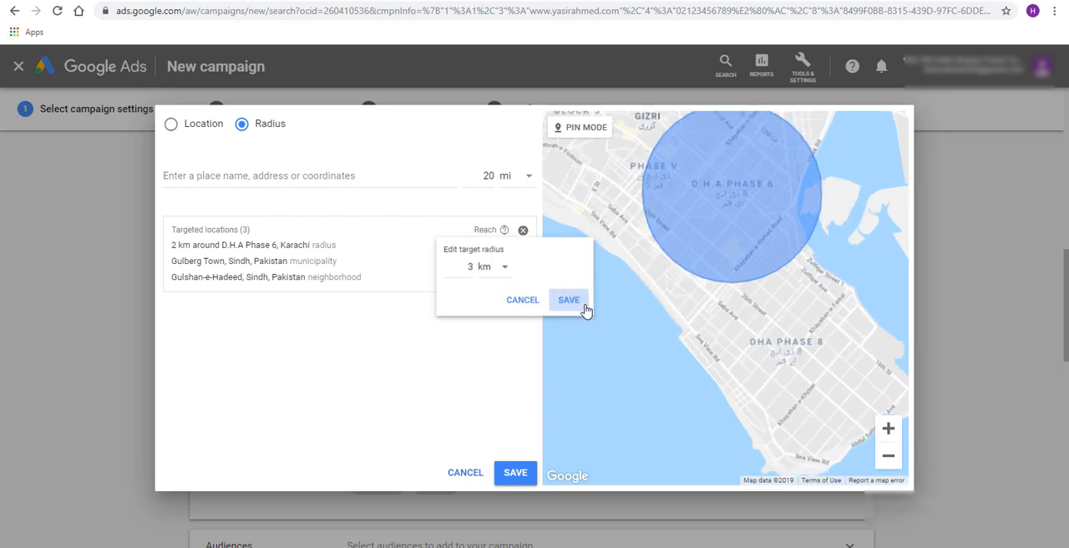
click(887, 459)
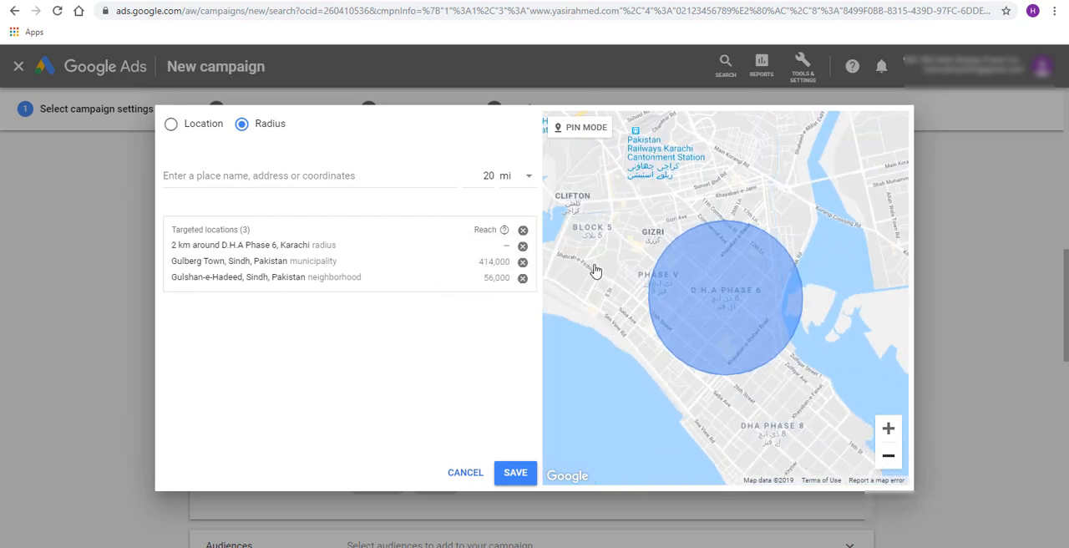
Look up d.h.a and add a 20 mi radius around D.H.A. Phase 2, Karachi to the targeted locations
click(335, 176)
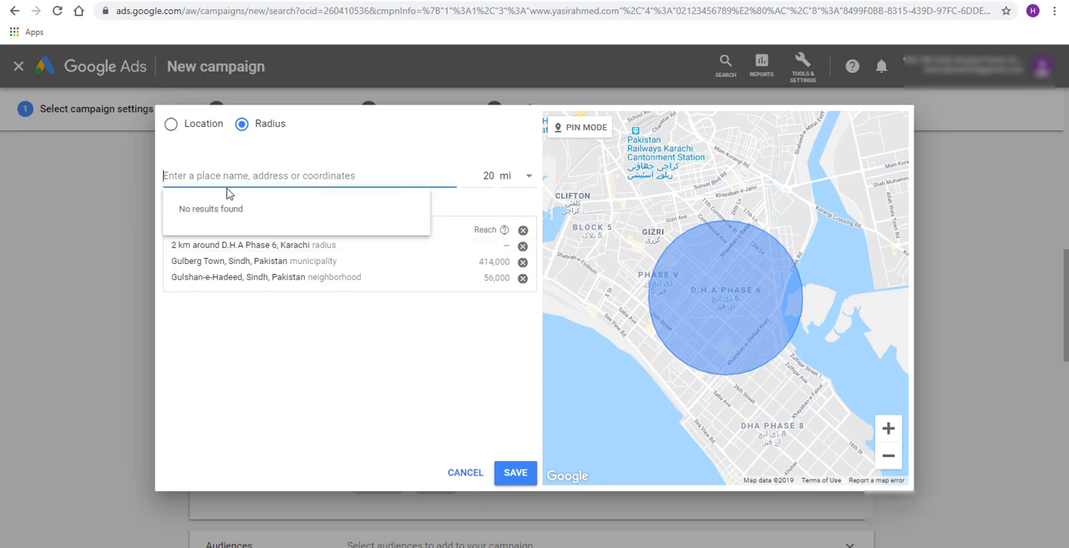
text(d)
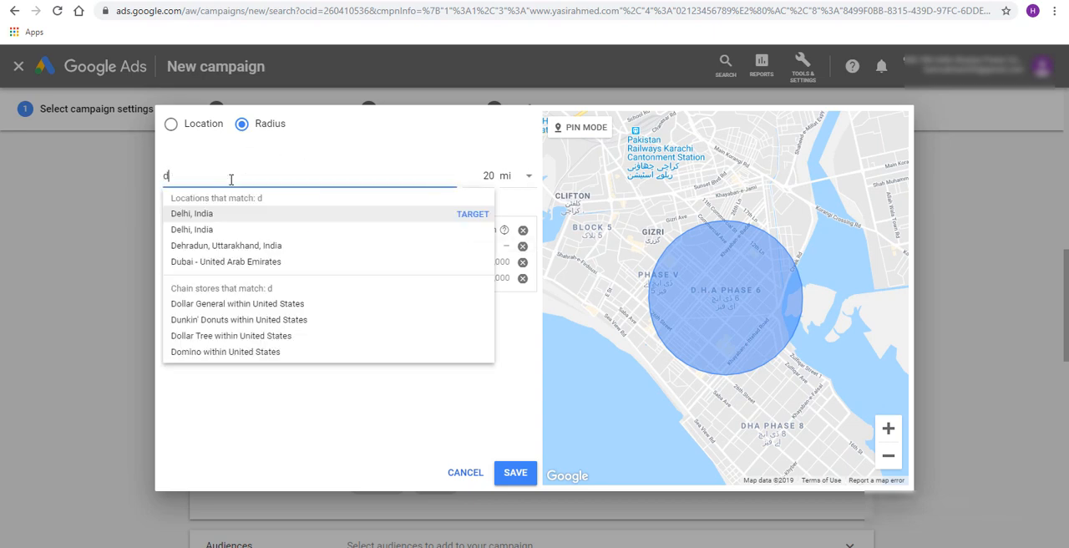
text(.h.)
key(BackSpace)
text(h.a)
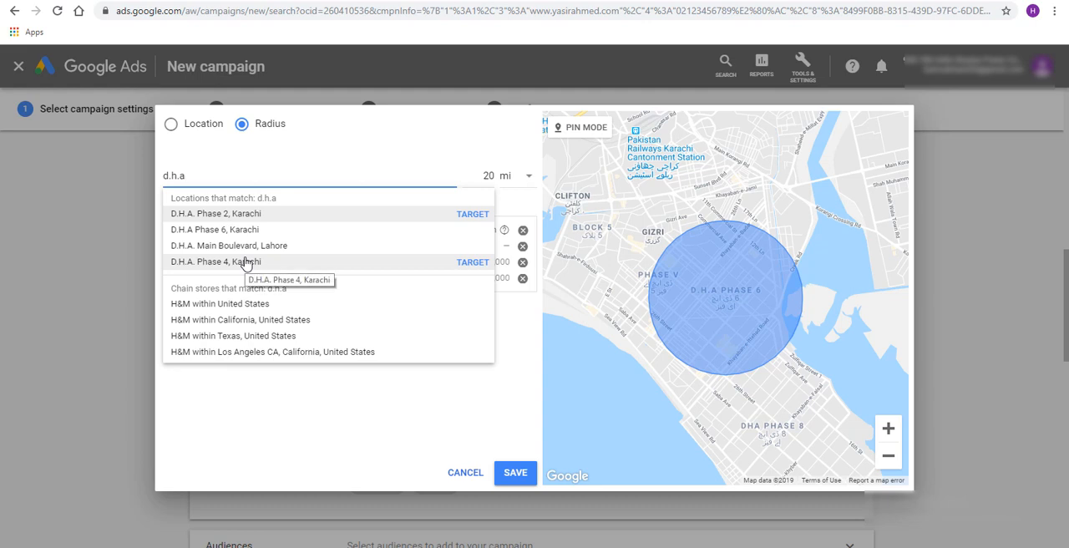
click(244, 216)
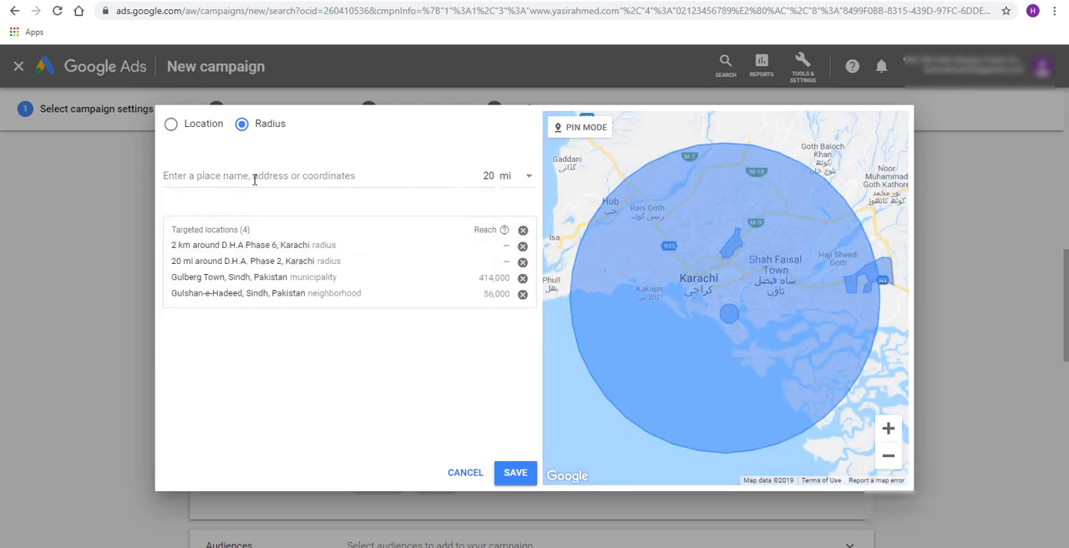
click(441, 245)
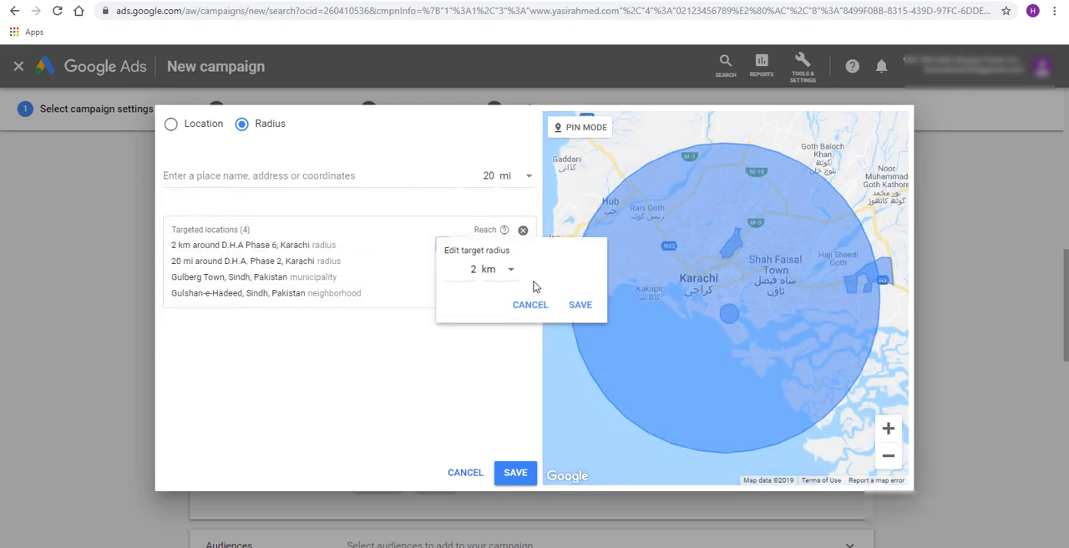
double_click(474, 268)
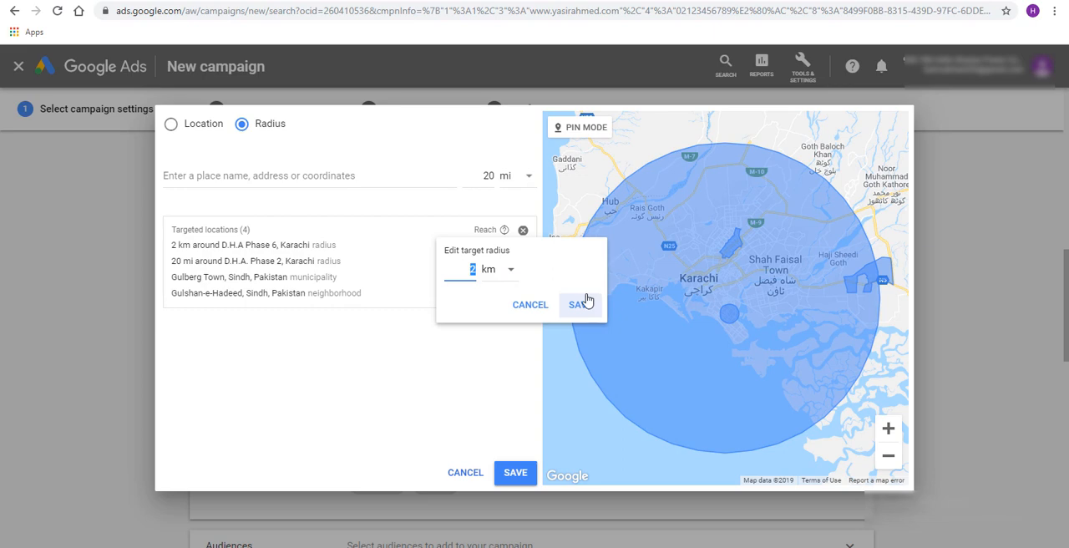
click(520, 304)
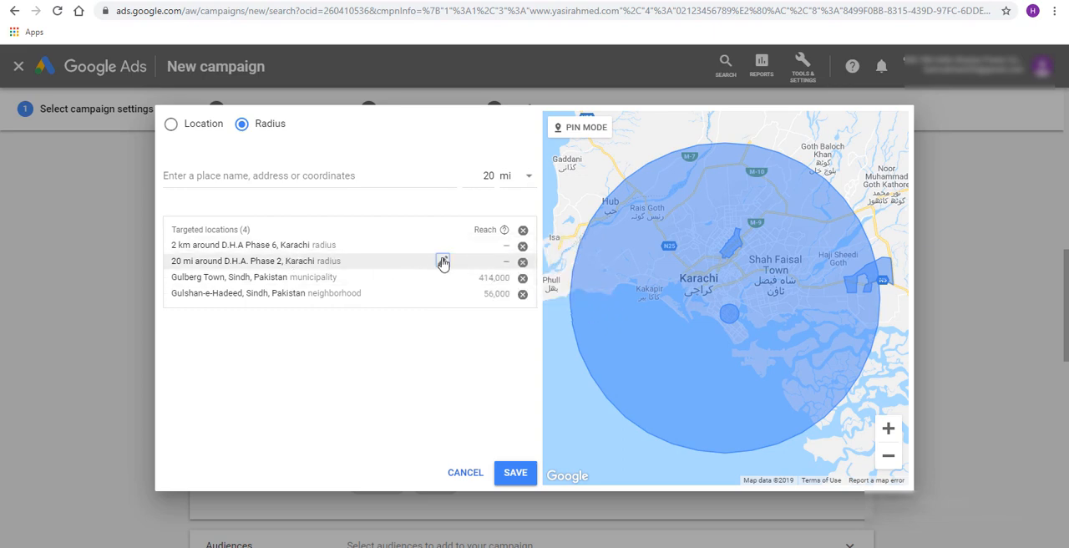
Set the target radius around D.H.A. Phase 2, Karachi to 2 km
click(443, 262)
double_click(473, 270)
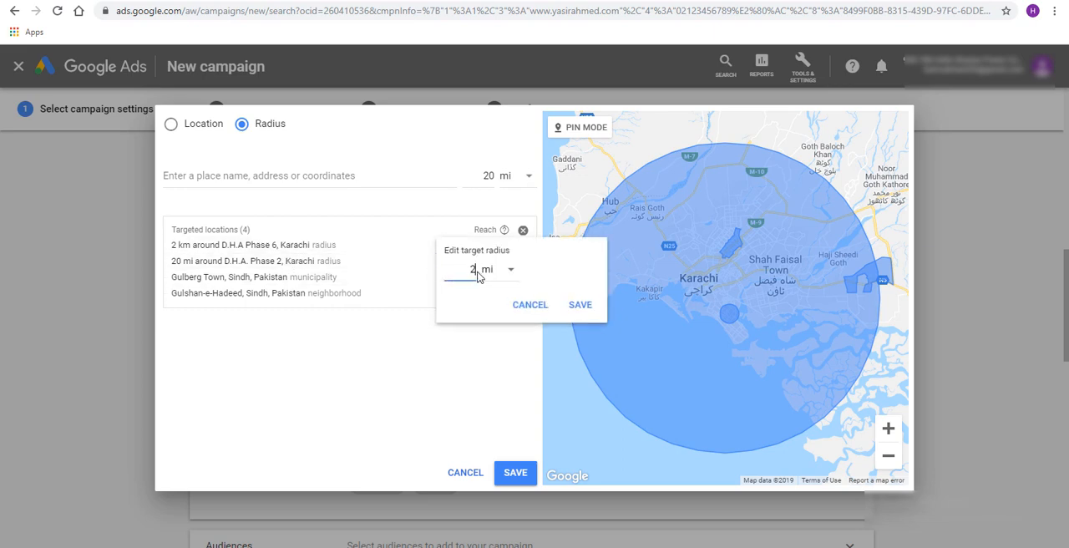
click(509, 269)
click(506, 310)
click(578, 306)
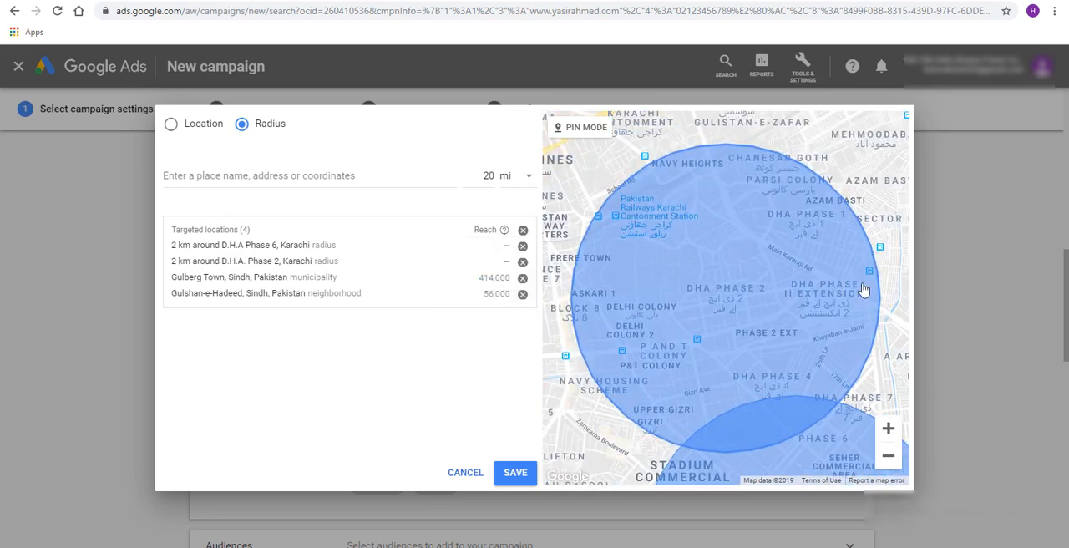
Examine on the map the coverage of the radius targets around D.H.A. Phase 2 and D.H.A Phase 6
drag(656, 401, 673, 312)
drag(582, 423, 726, 196)
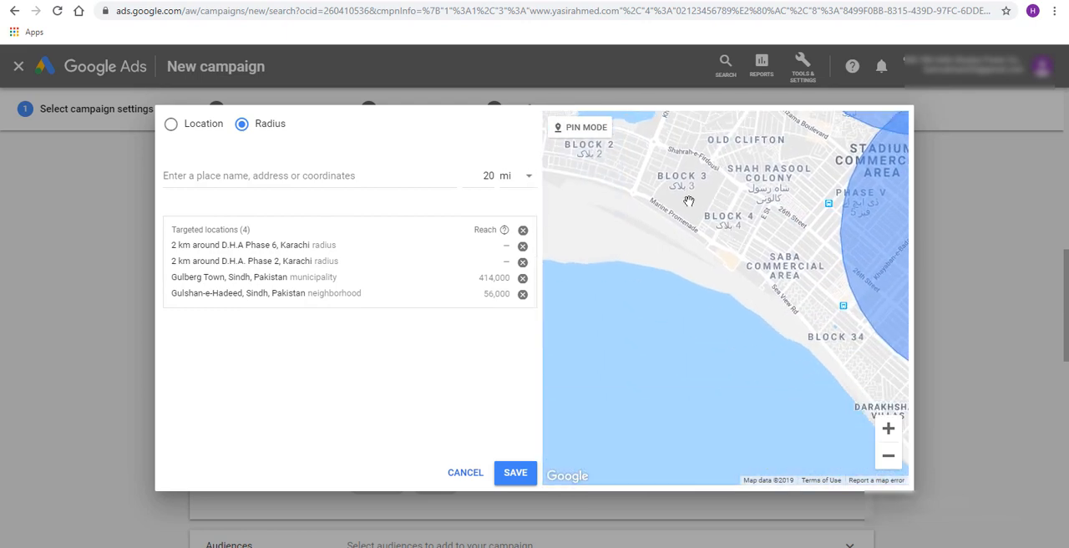
click(888, 460)
click(888, 461)
drag(810, 346, 752, 373)
drag(778, 178, 818, 234)
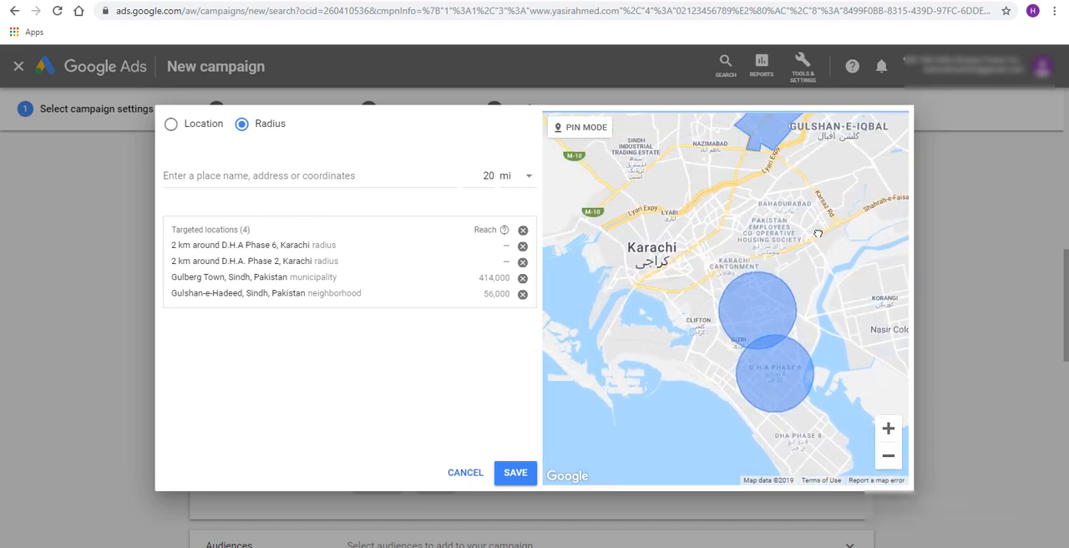
drag(755, 251, 725, 195)
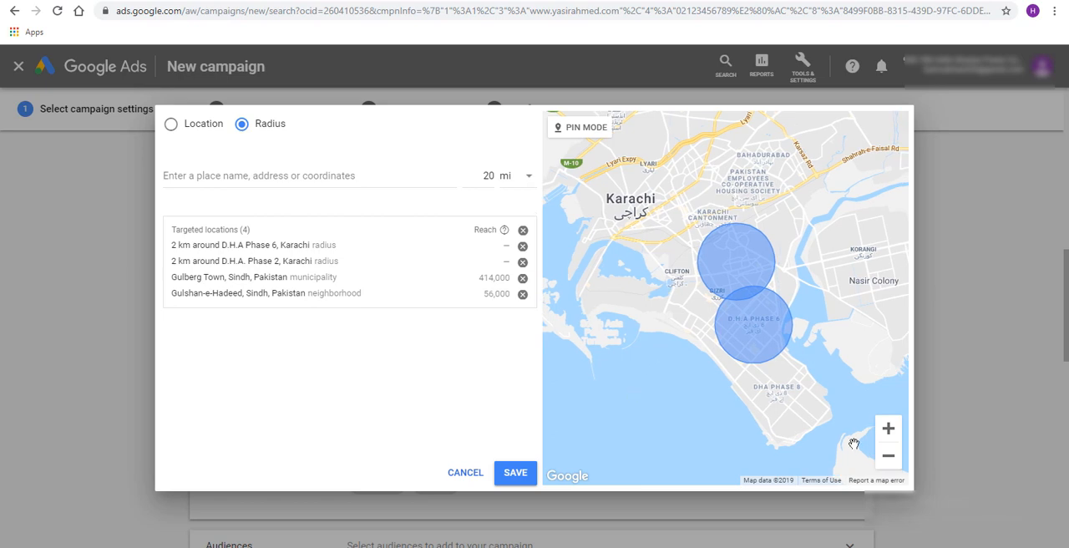
click(888, 428)
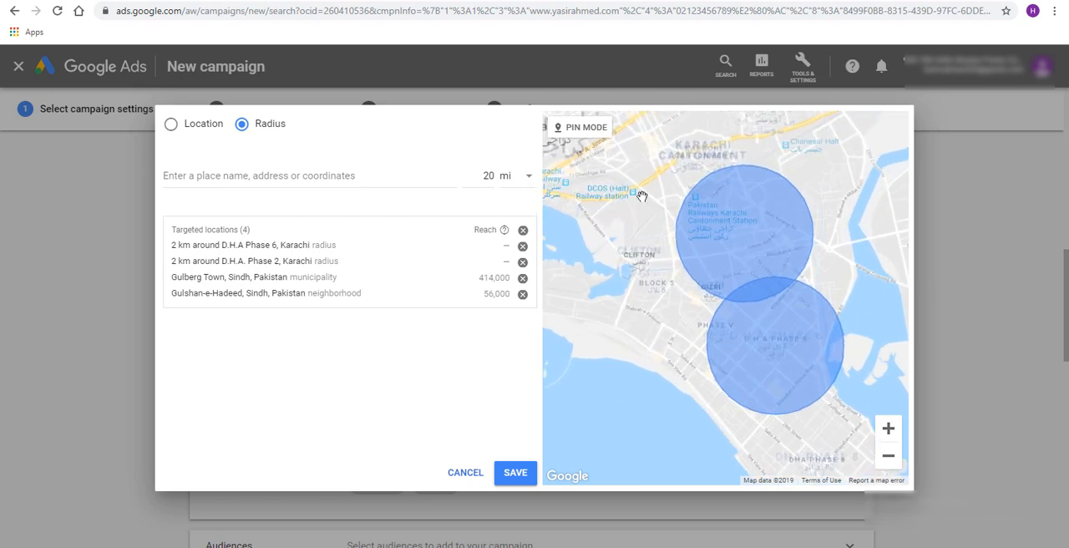
click(568, 129)
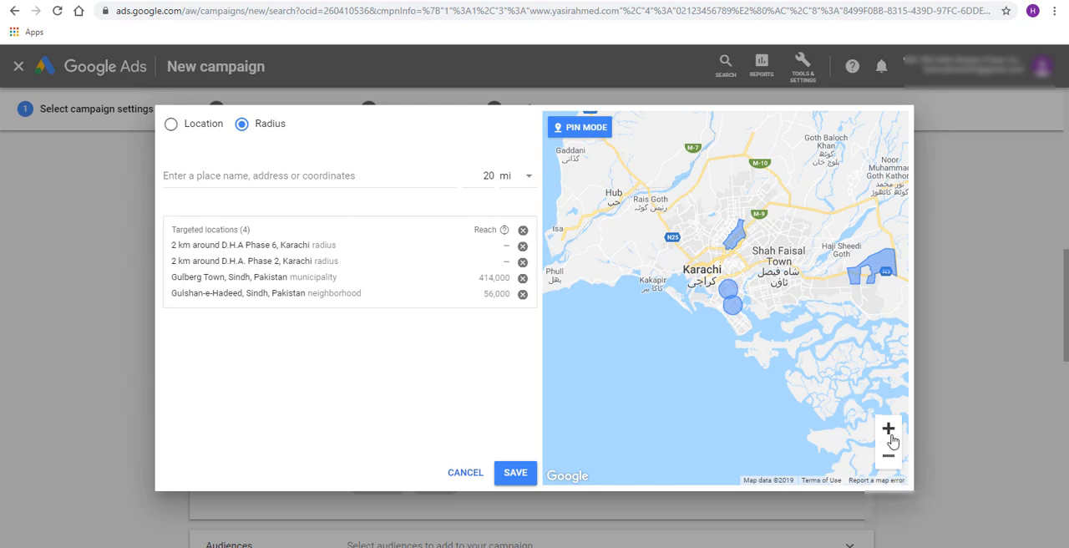
scroll(824, 278, up, 2)
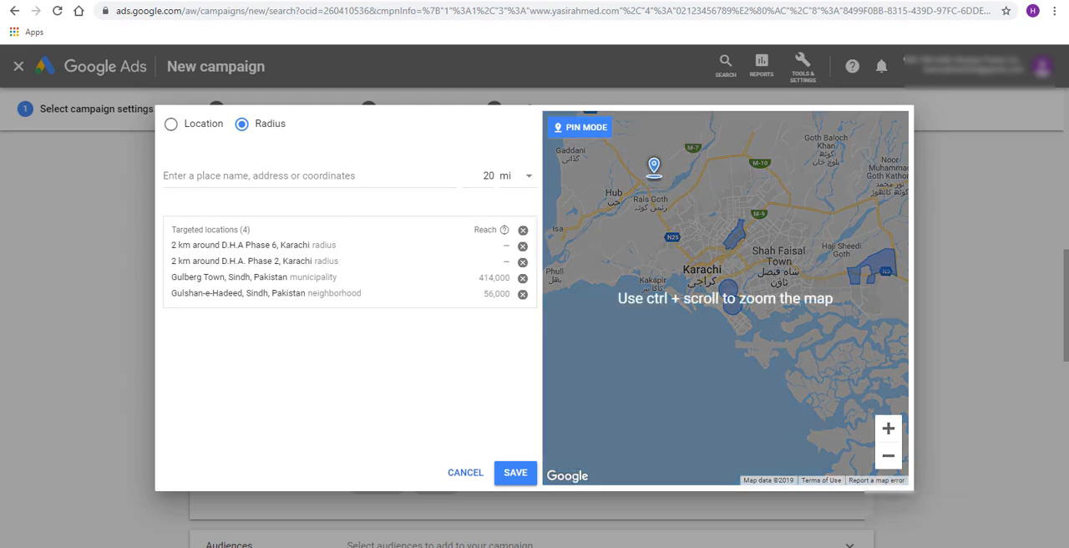
click(586, 142)
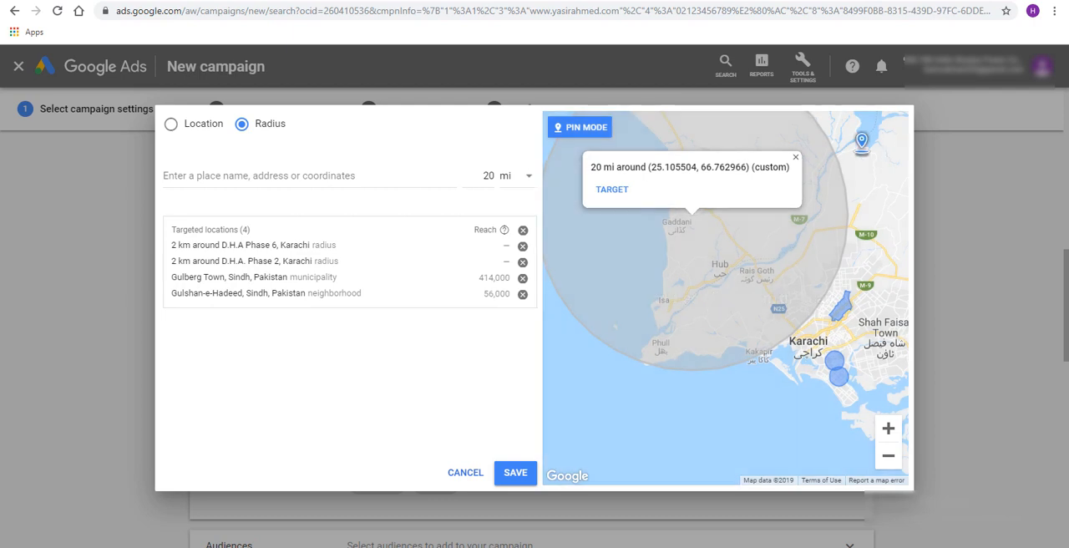
click(795, 157)
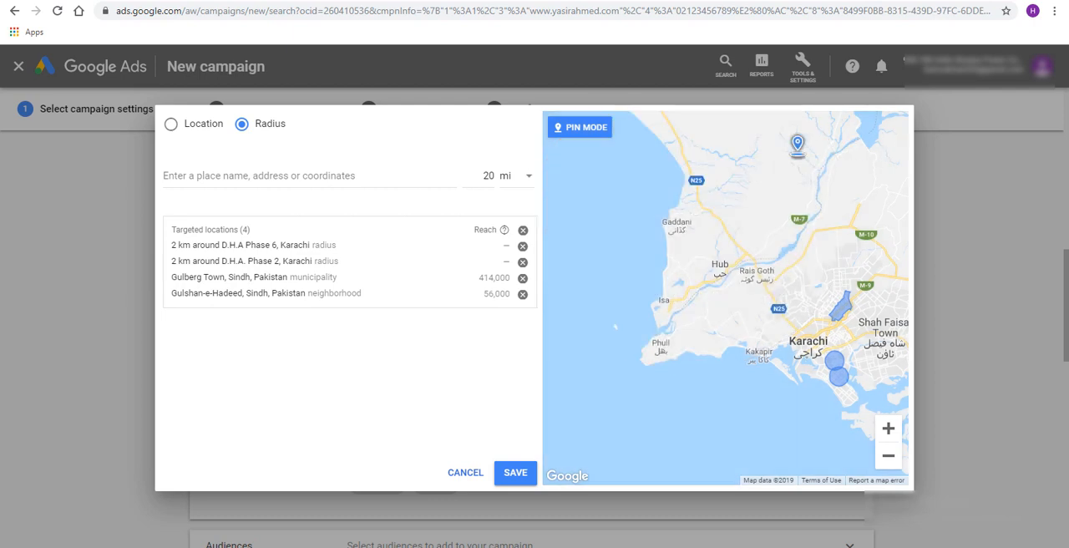
click(577, 127)
Examine how all the targeted Karachi areas are spread across the map
drag(759, 396, 632, 375)
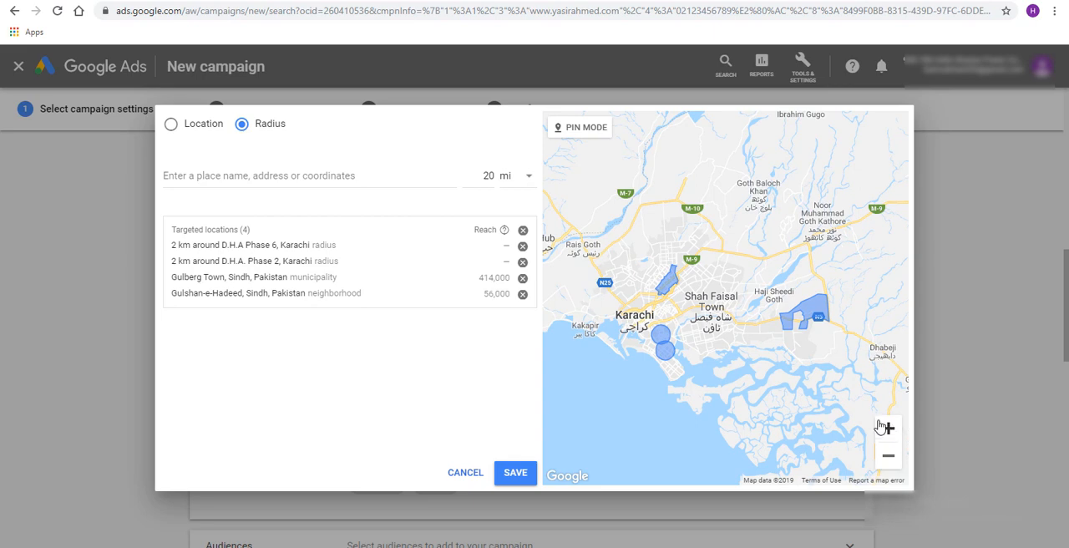
scroll(756, 343, up, 2)
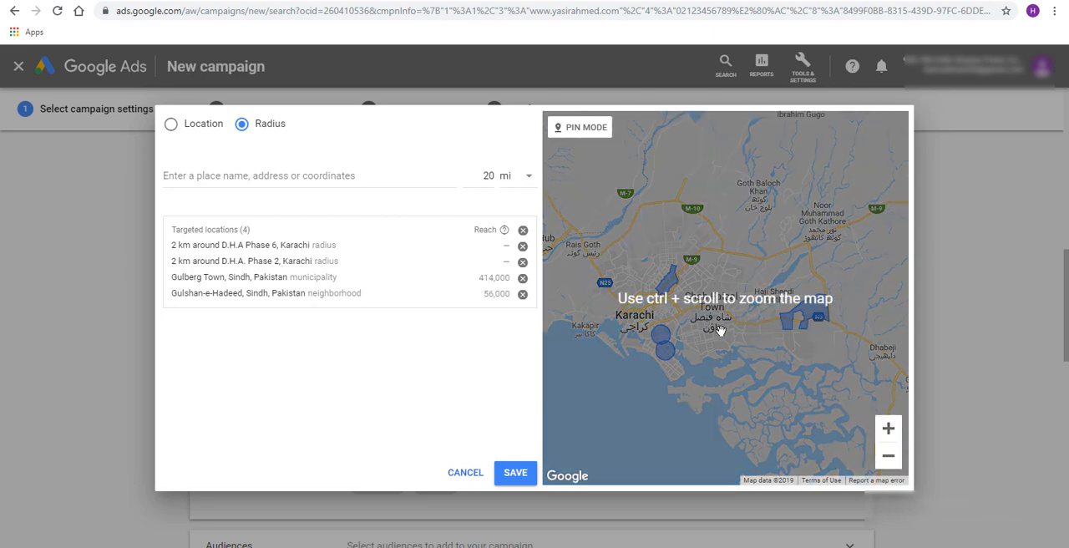
click(890, 460)
click(887, 440)
click(887, 440)
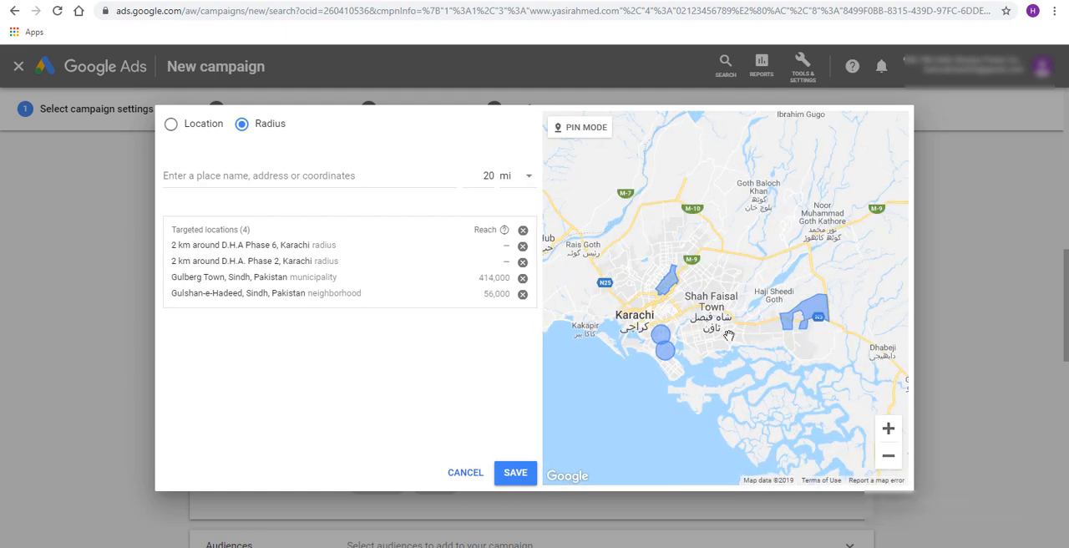
drag(730, 337, 742, 264)
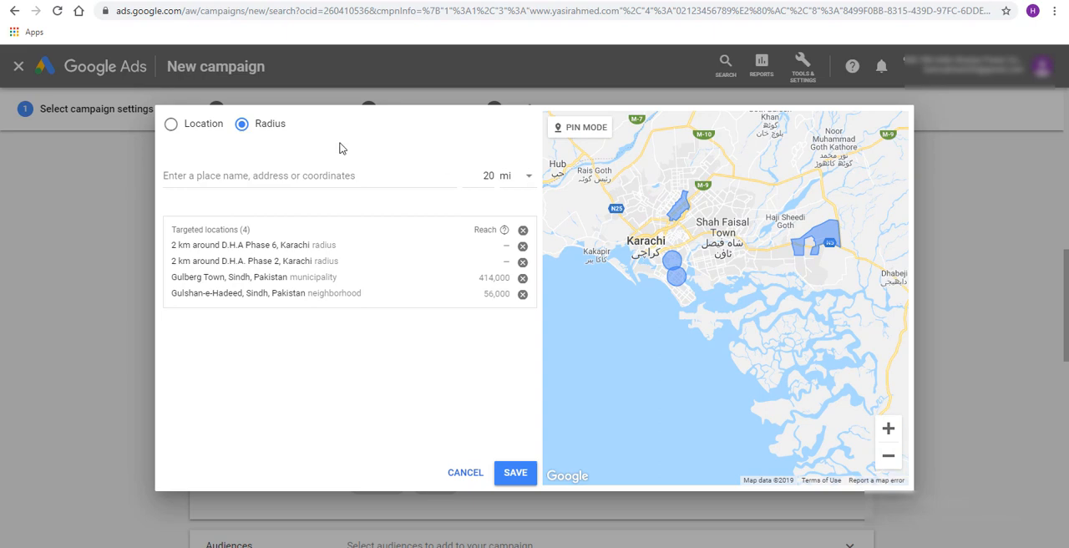
click(172, 124)
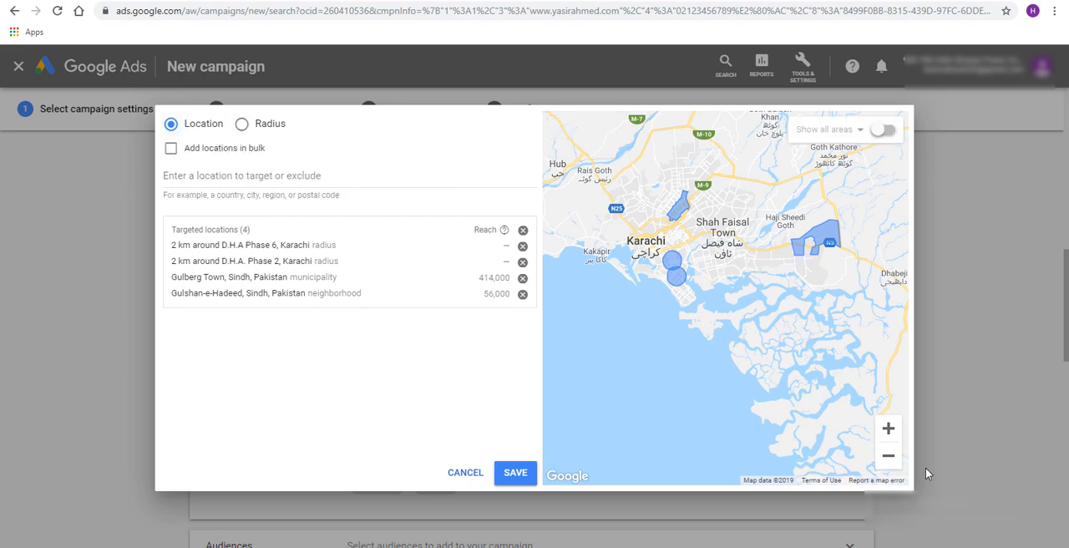
click(889, 455)
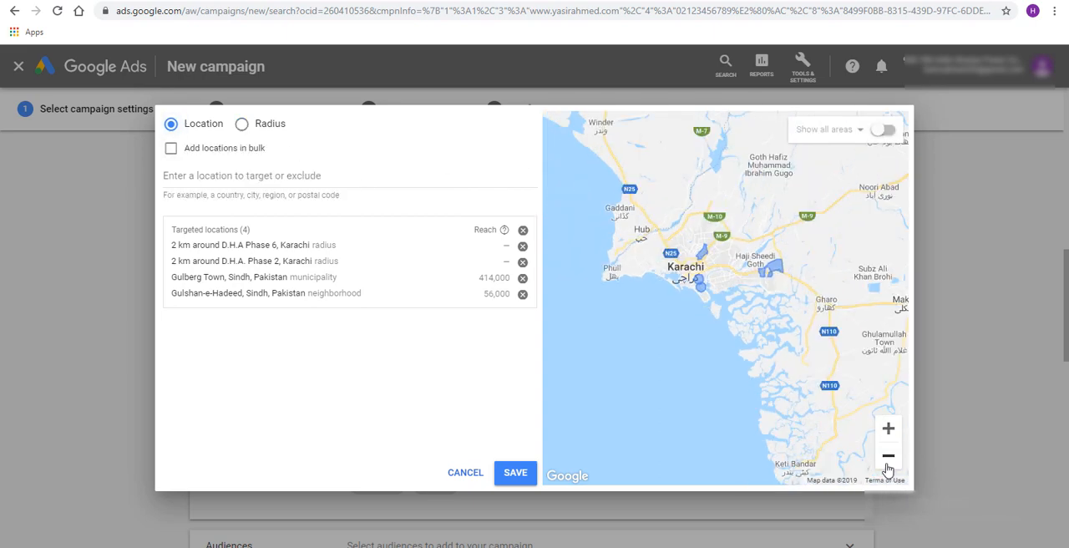
click(889, 431)
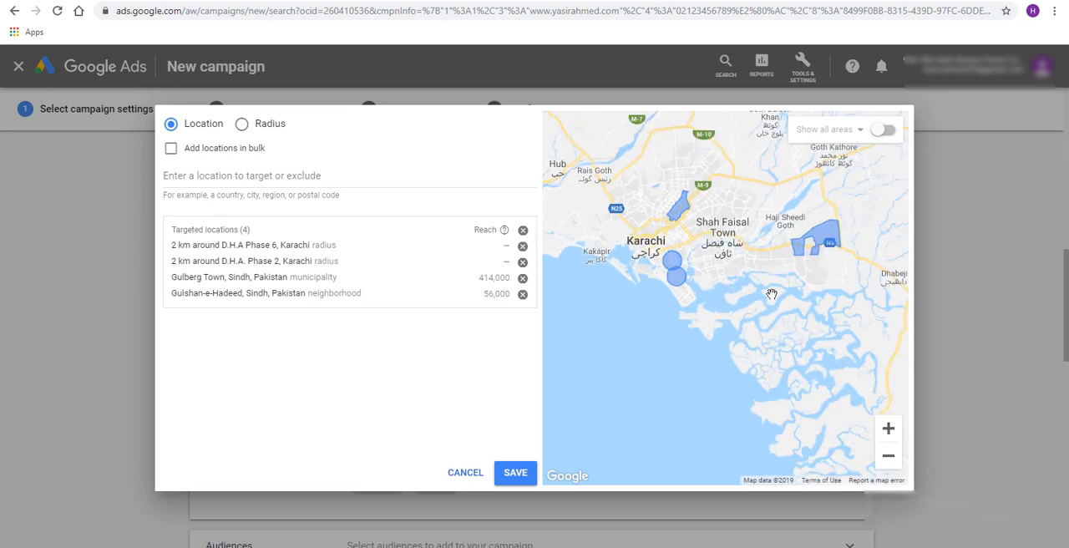
drag(770, 294, 763, 344)
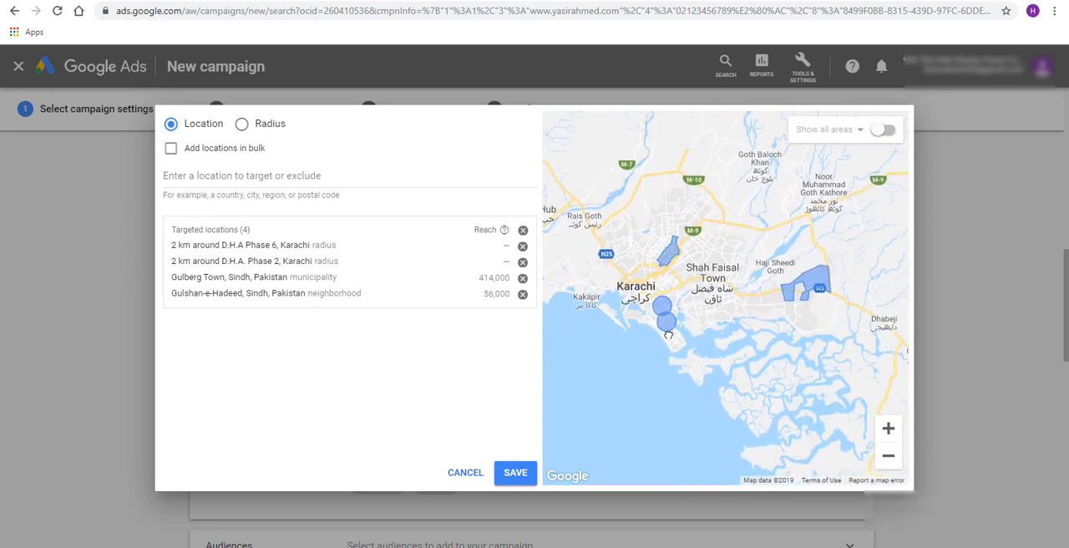
drag(668, 335, 734, 207)
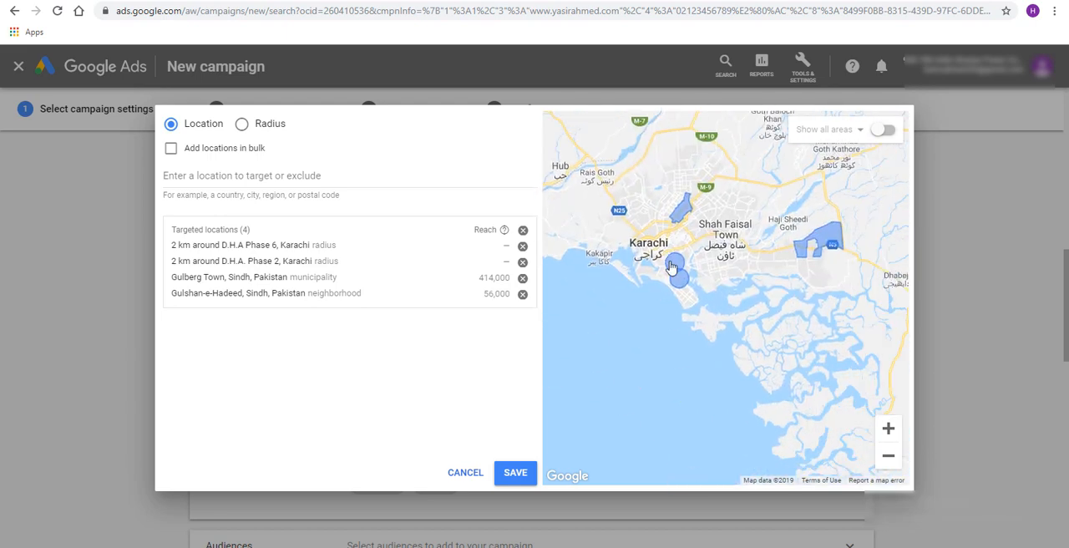
drag(702, 238, 726, 266)
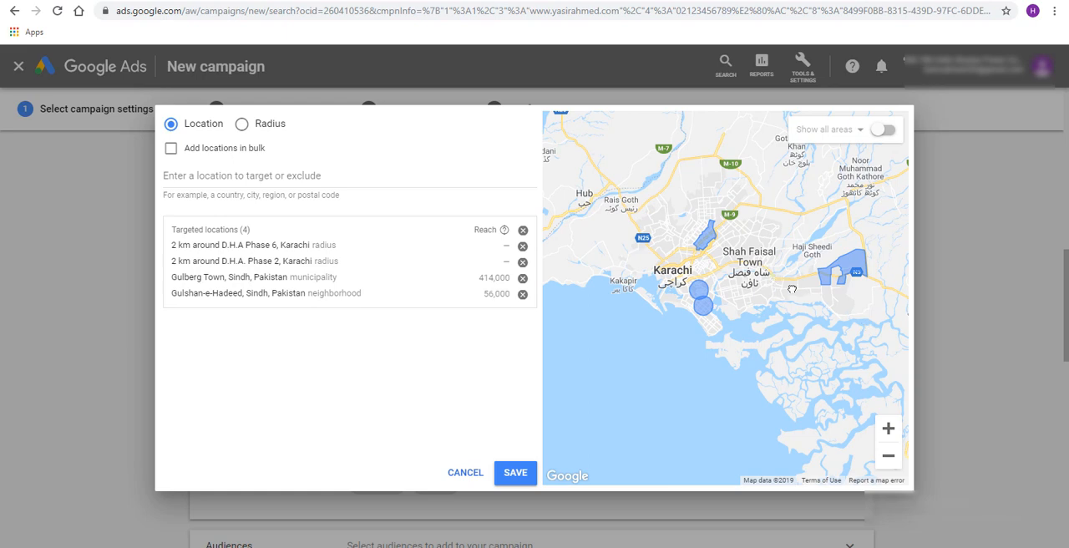
drag(642, 205, 692, 227)
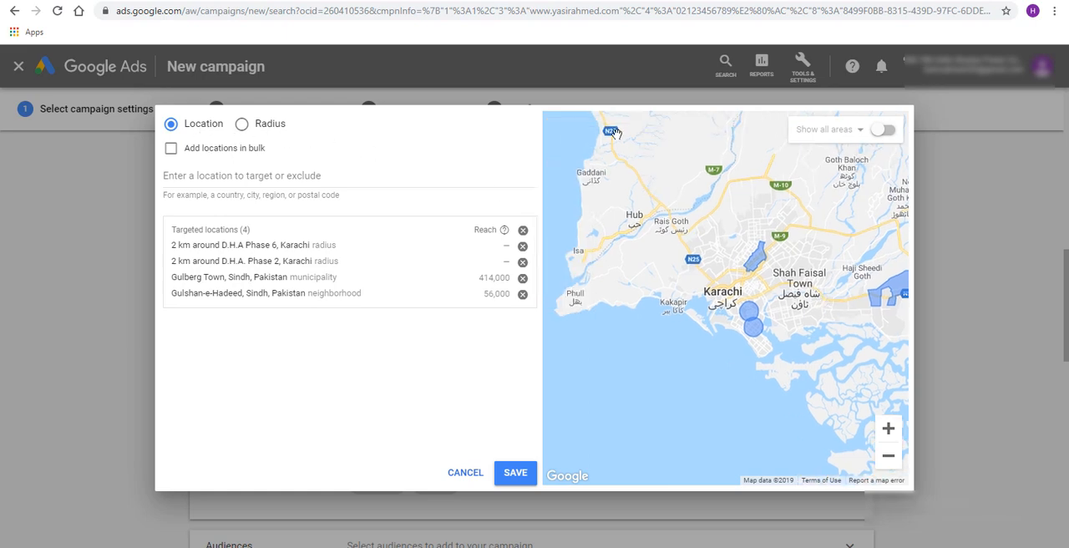
Drop a pin on the map east of the D.H.A circles and target 20 mi around (24.830994, 67.122768)
click(241, 125)
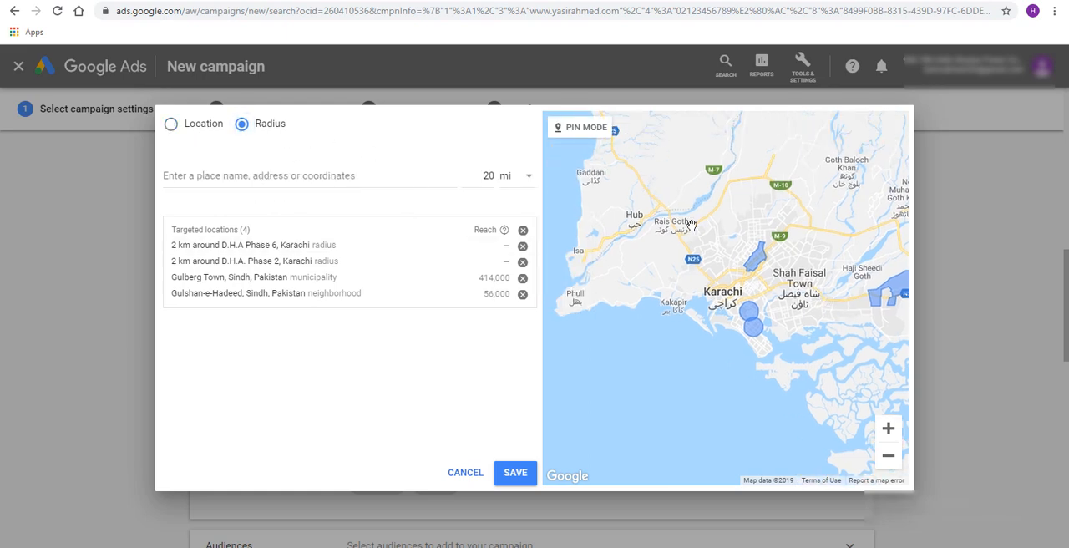
click(588, 130)
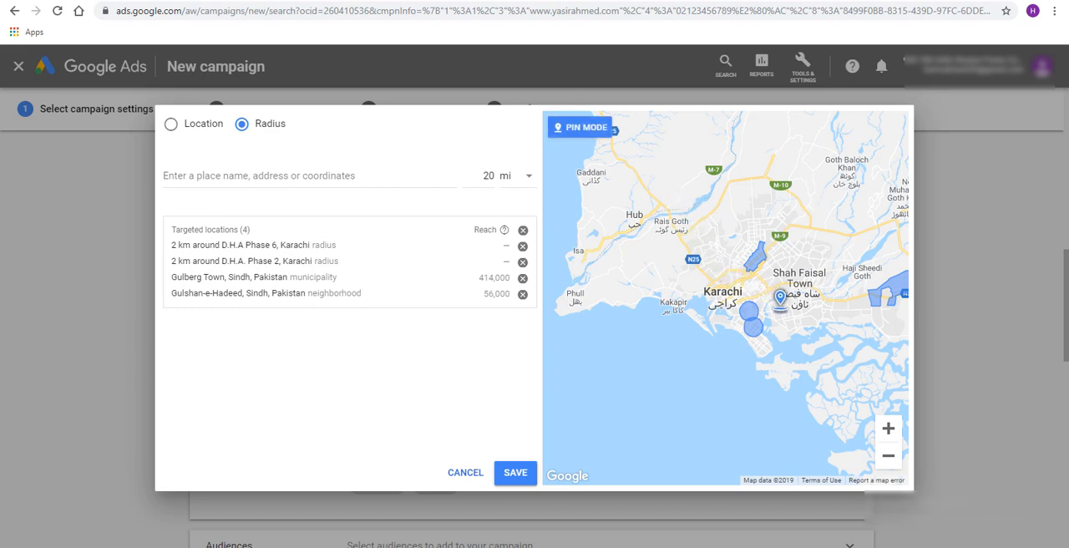
click(779, 305)
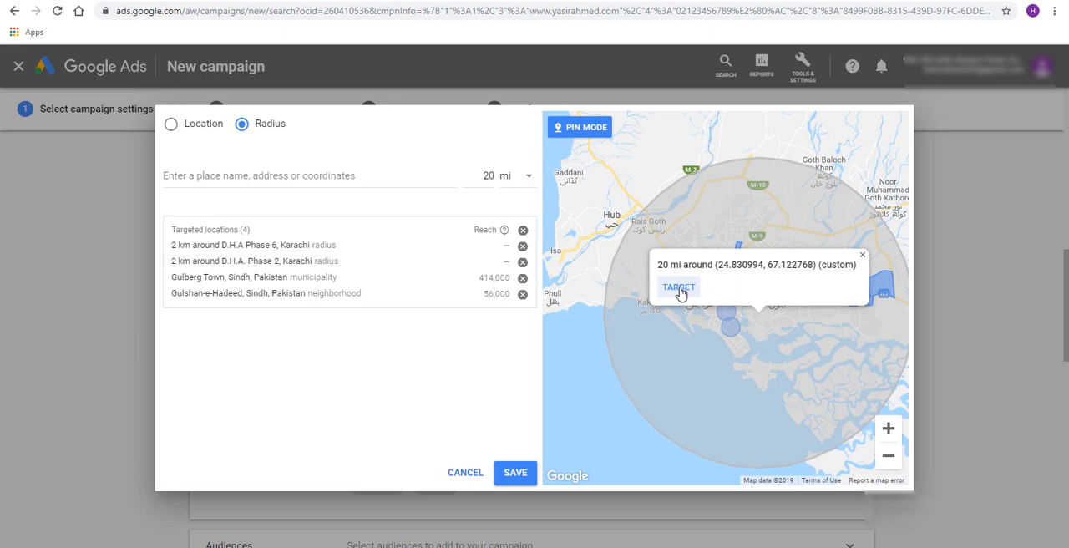
click(679, 288)
Set the target radius around the custom point (24.830994, 67.122768) to 1 km
scroll(398, 246, down, 1)
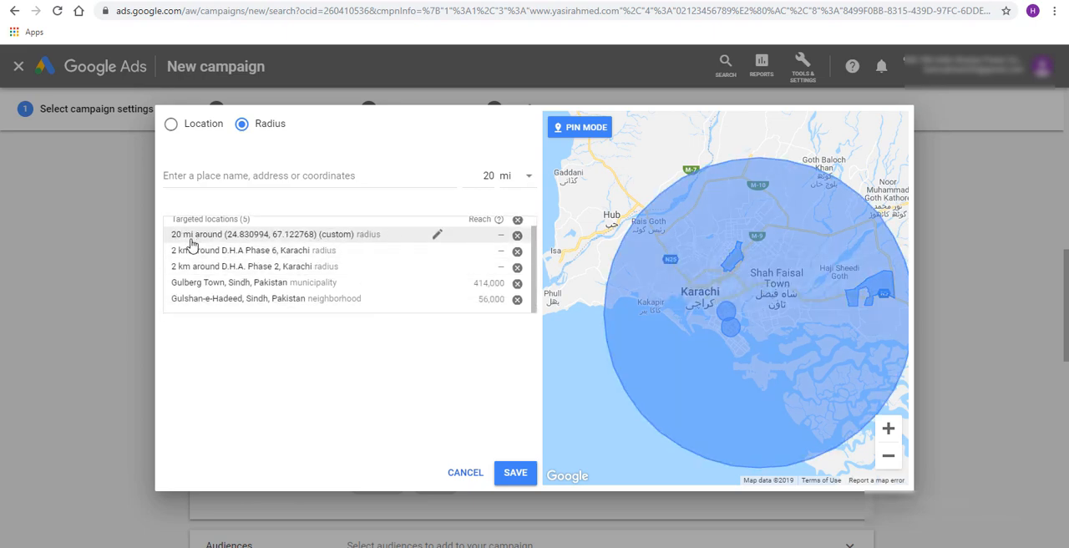
click(435, 236)
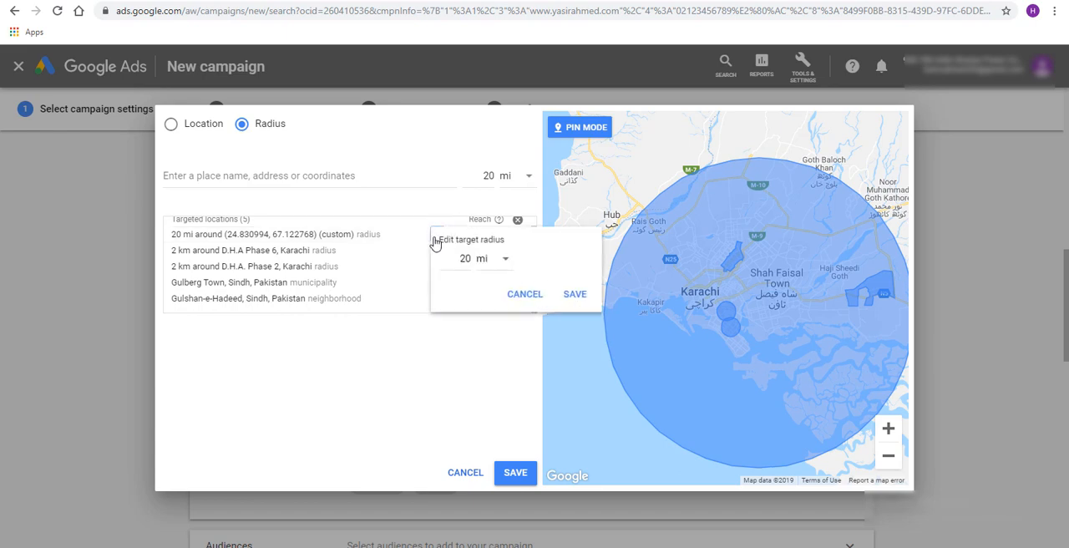
text(1)
click(490, 260)
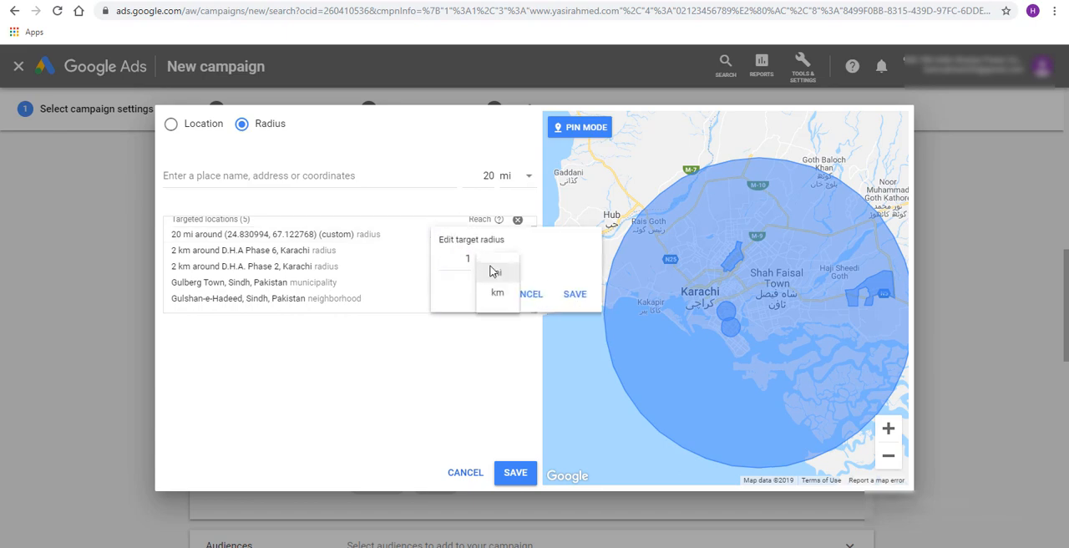
click(493, 298)
click(573, 296)
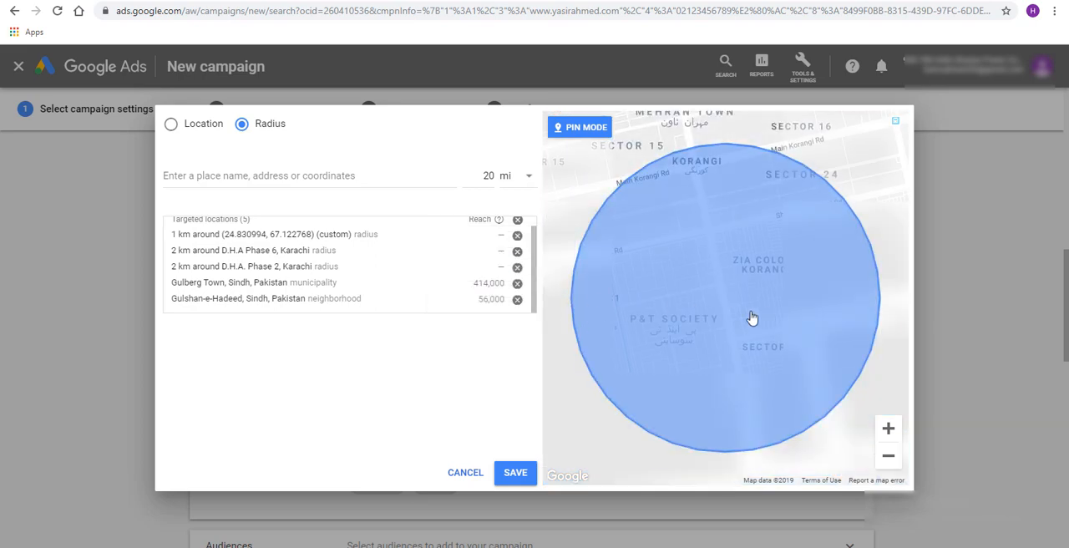
Inspect the custom target area near Korangi on the map in relation to the D.H.A circles
click(888, 459)
click(889, 459)
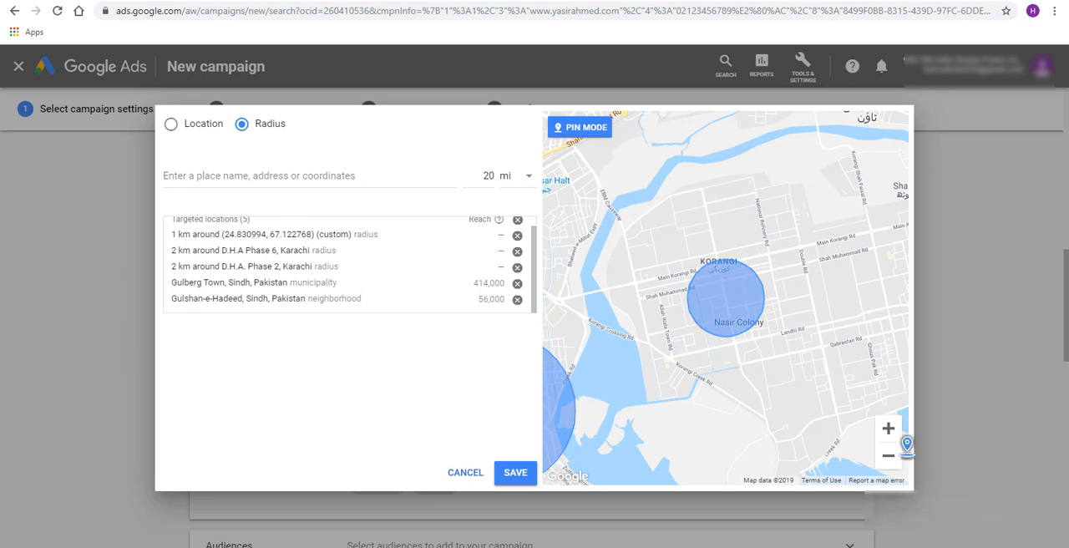
click(889, 457)
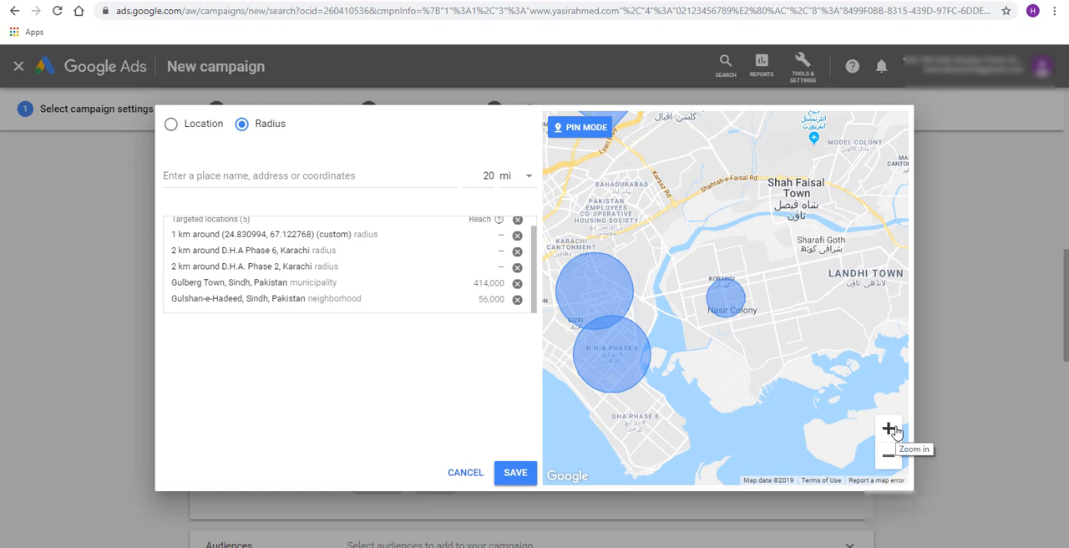
click(890, 429)
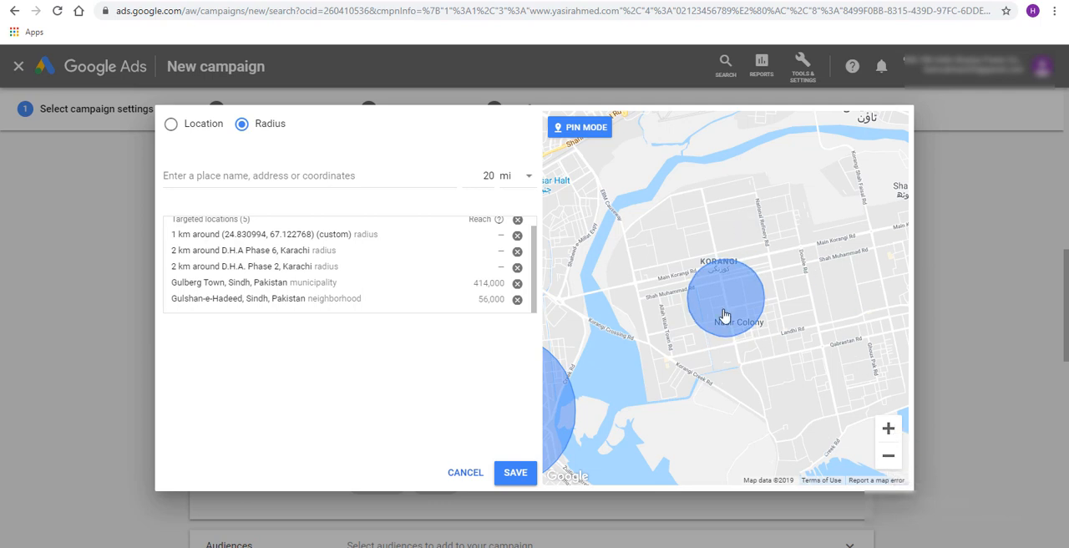
click(888, 456)
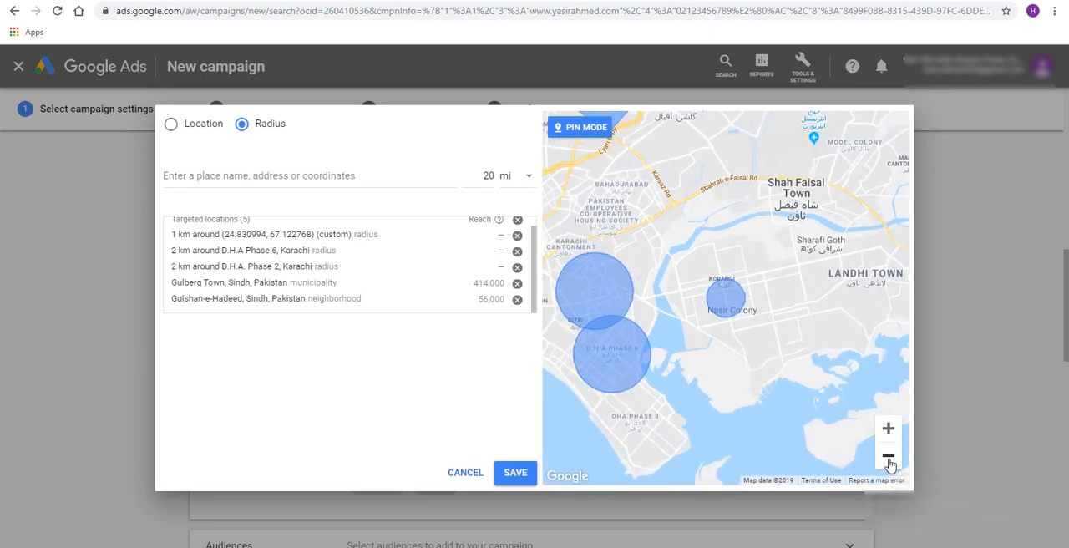
Turn off pin mode, review the targeted Karachi areas on the map and in the list, and save the targeted locations
click(889, 429)
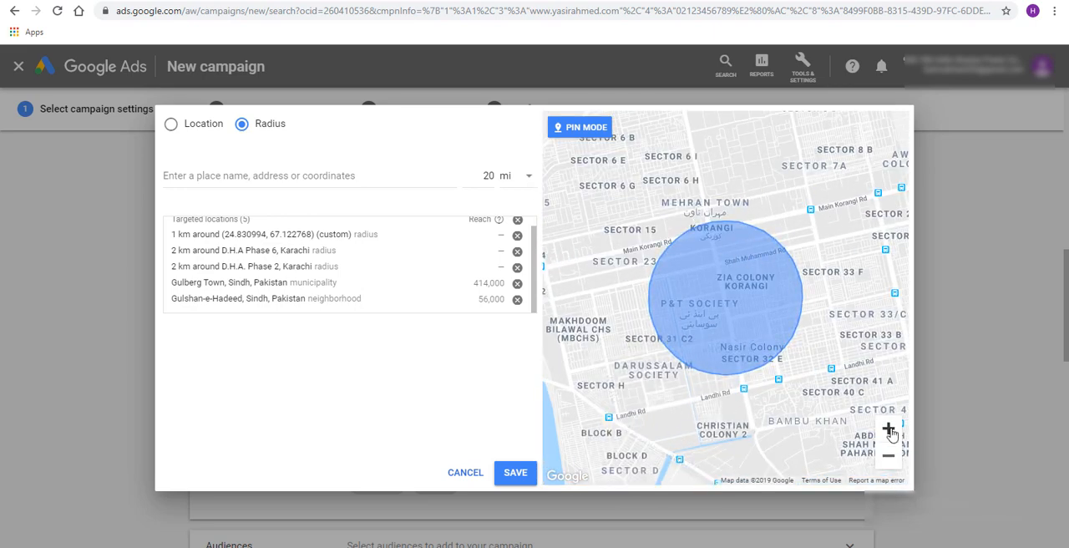
click(888, 456)
click(888, 456)
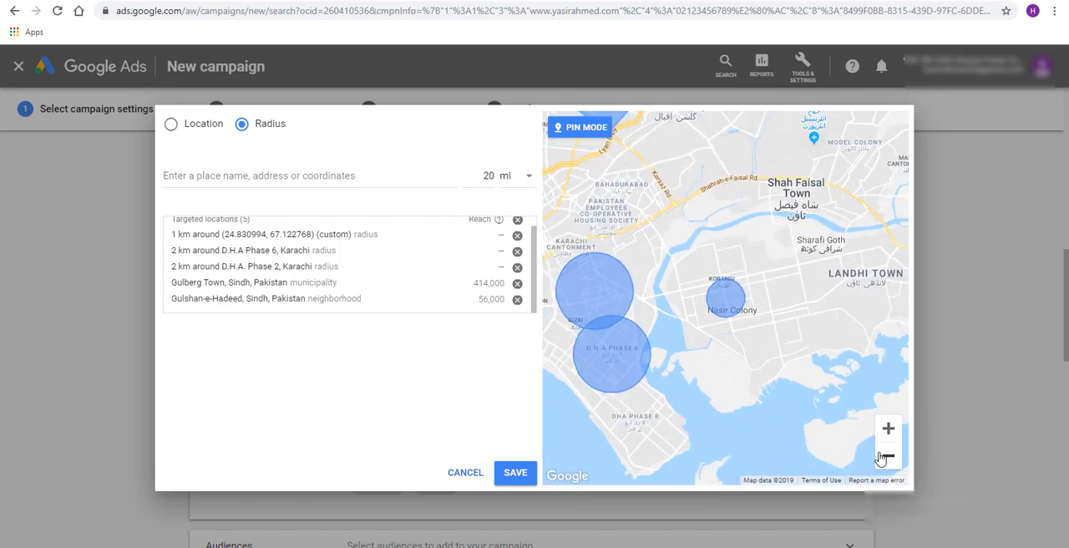
click(592, 136)
click(889, 456)
click(889, 456)
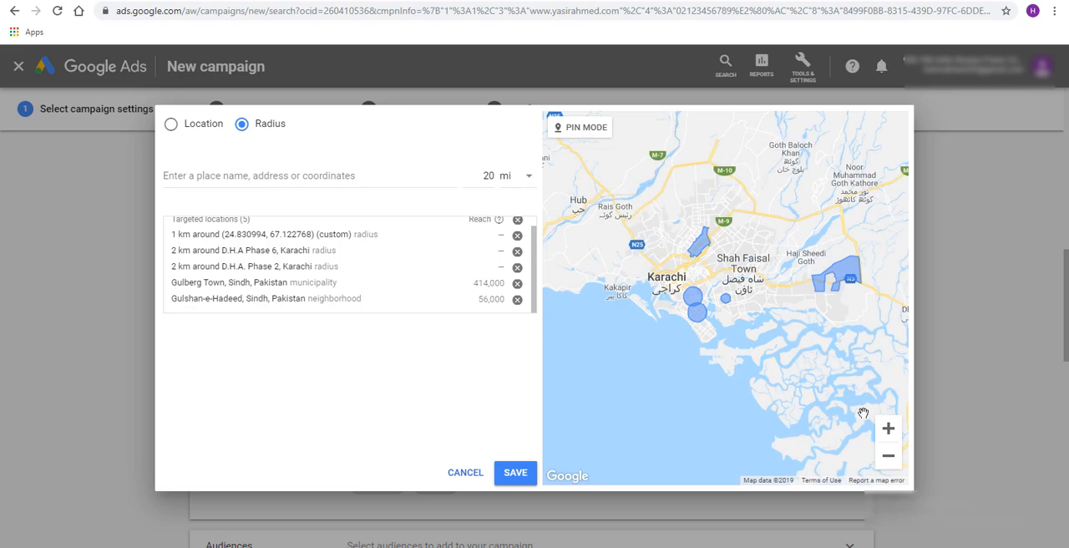
scroll(835, 376, down, 2)
scroll(409, 284, up, 1)
scroll(275, 269, down, 1)
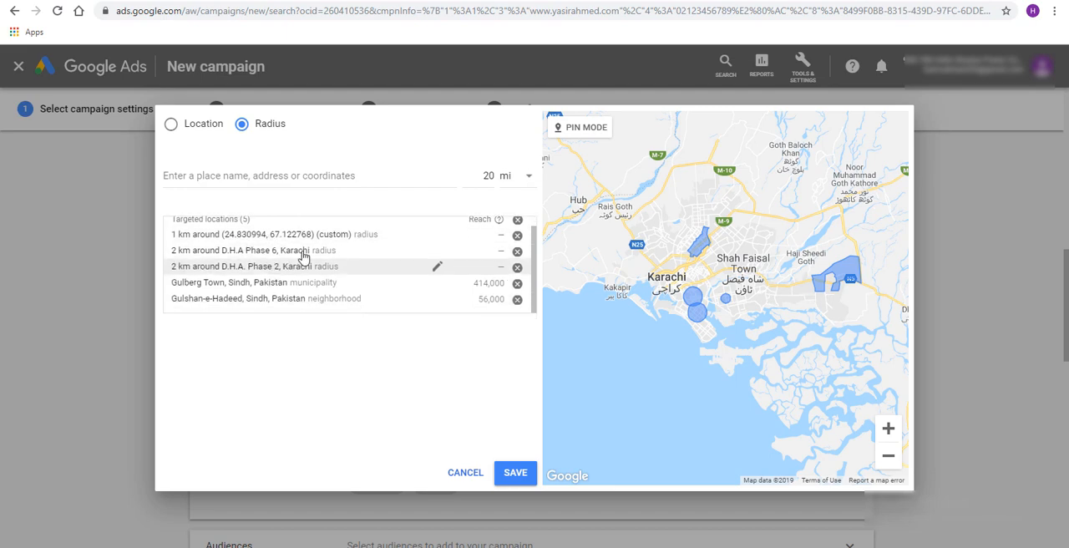
click(515, 474)
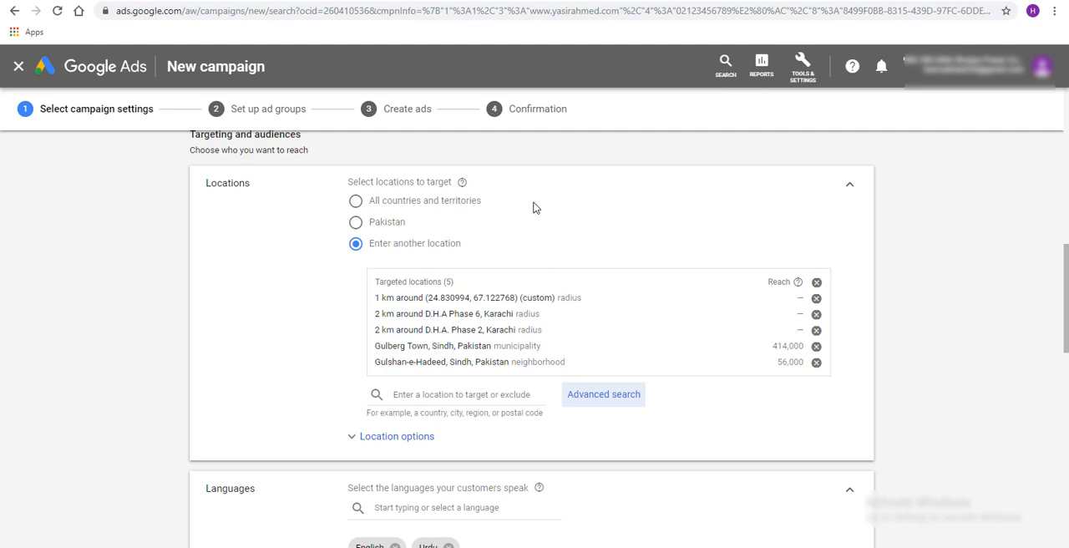
Search the advanced location search for postal codes 75950 and 7595, and close it without adding a location
scroll(534, 207, down, 2)
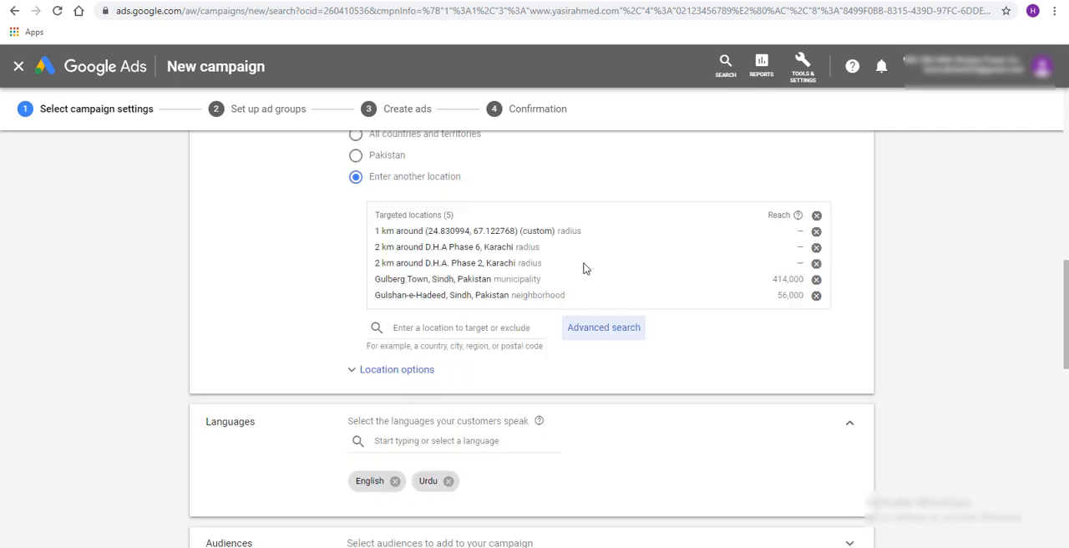
scroll(520, 210, up, 1)
click(609, 328)
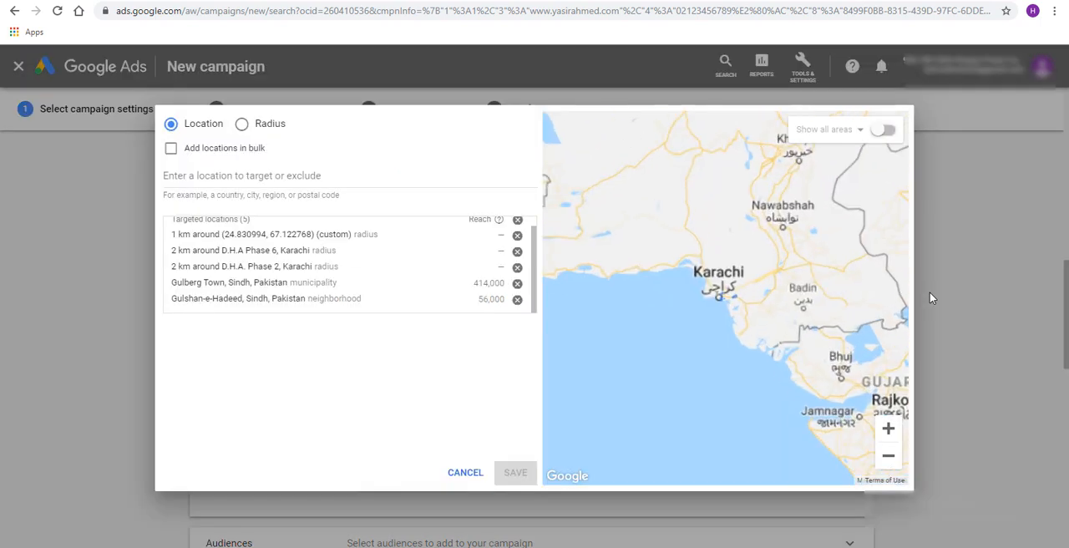
click(299, 176)
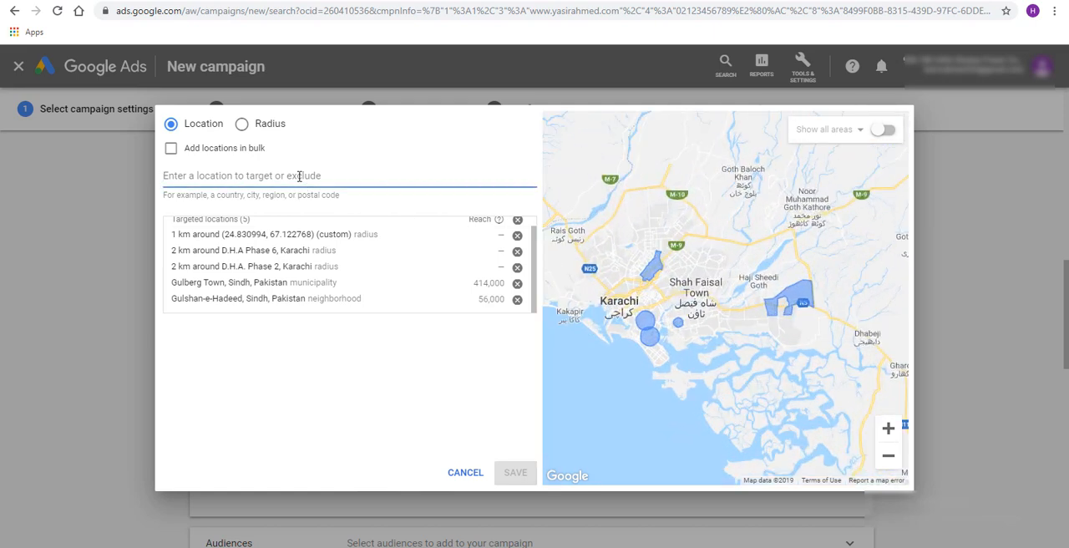
text(75950)
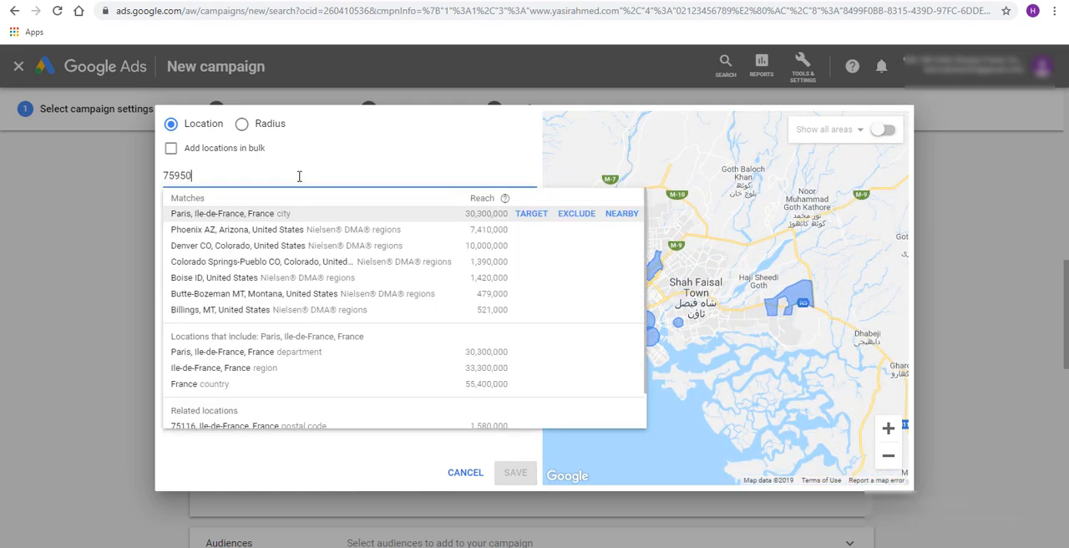
key(BackSpace)
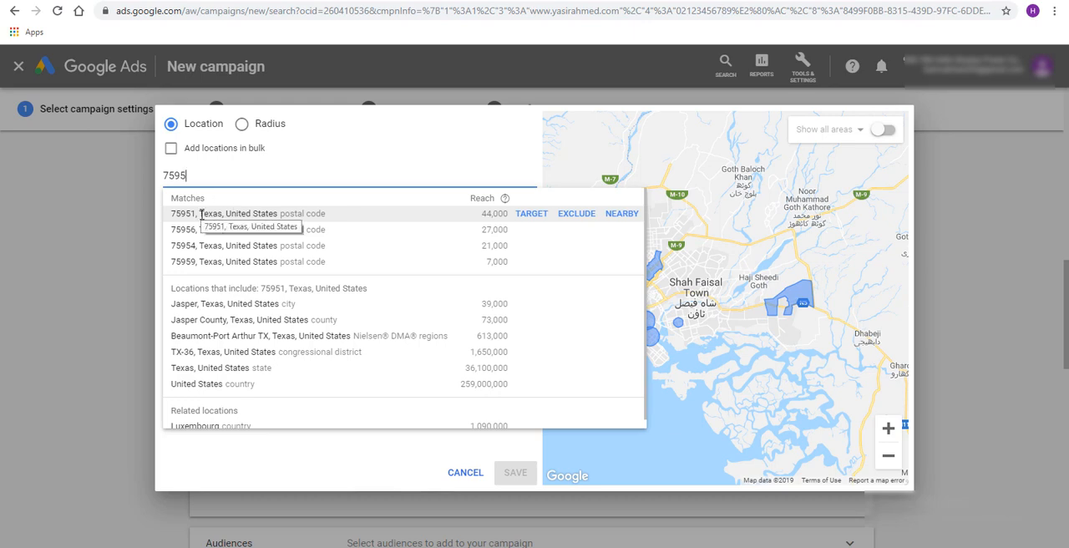
scroll(382, 331, down, 1)
scroll(351, 293, up, 1)
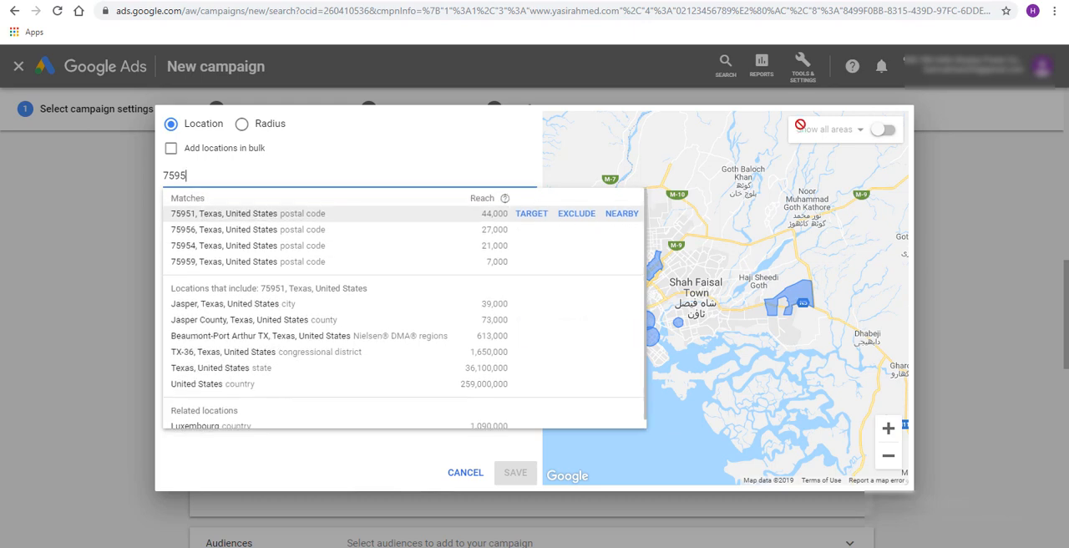
drag(222, 173, 132, 180)
key(BackSpace)
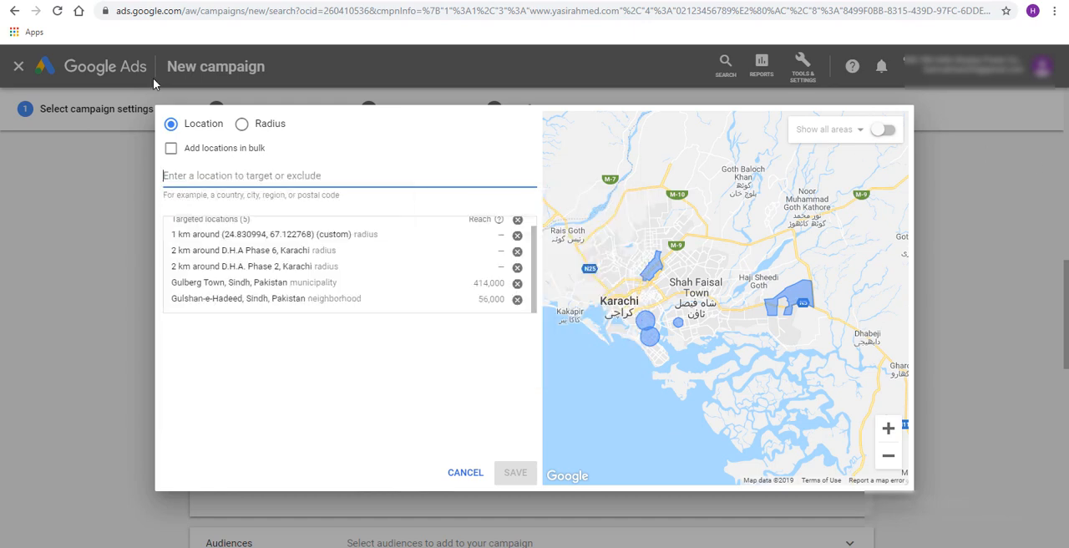
click(473, 473)
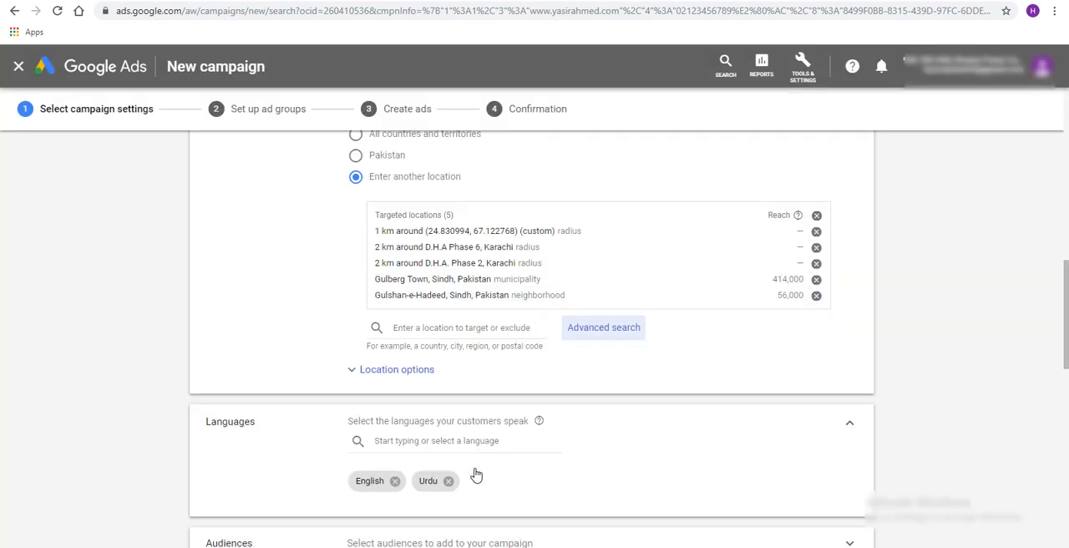
Review the available campaign languages down to Urdu, keeping the selection of English and Urdu
scroll(736, 417, down, 2)
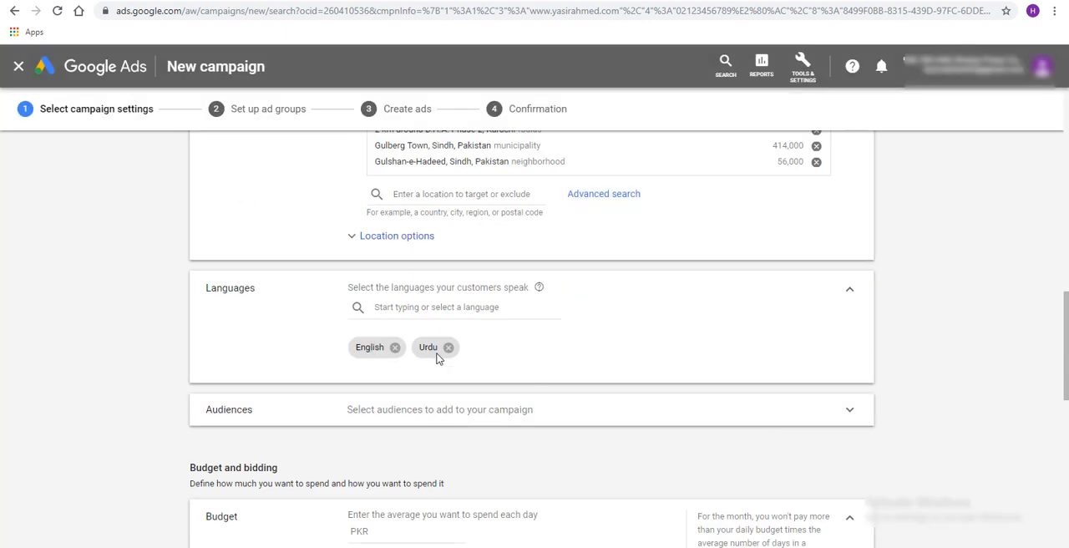
click(421, 310)
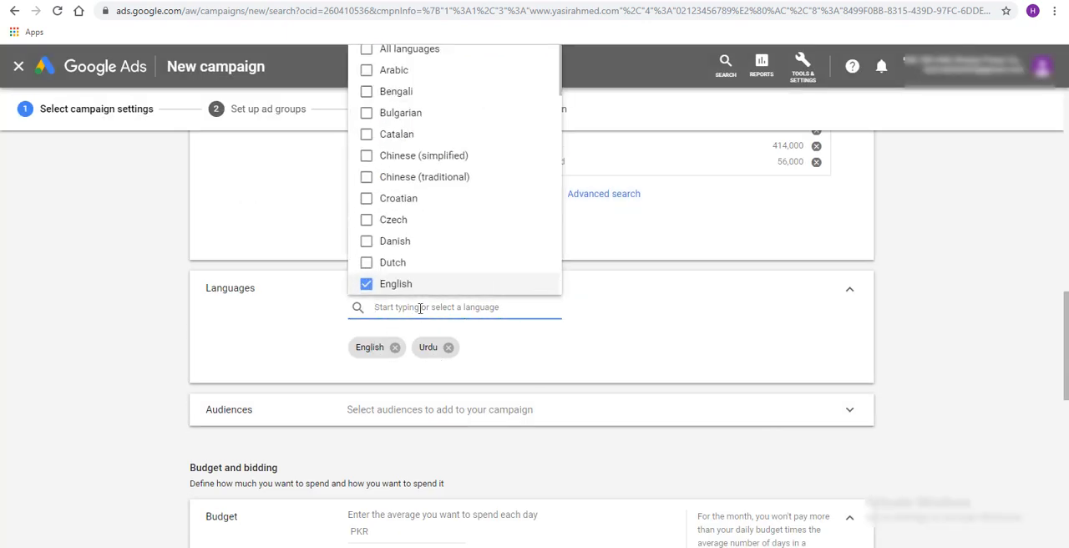
scroll(521, 171, down, 8)
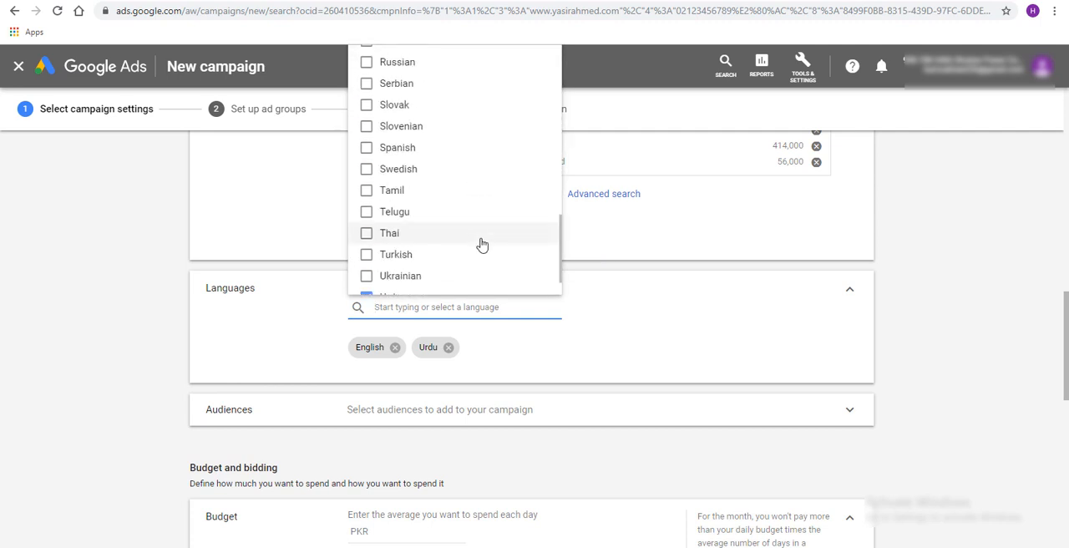
scroll(482, 244, down, 1)
click(384, 327)
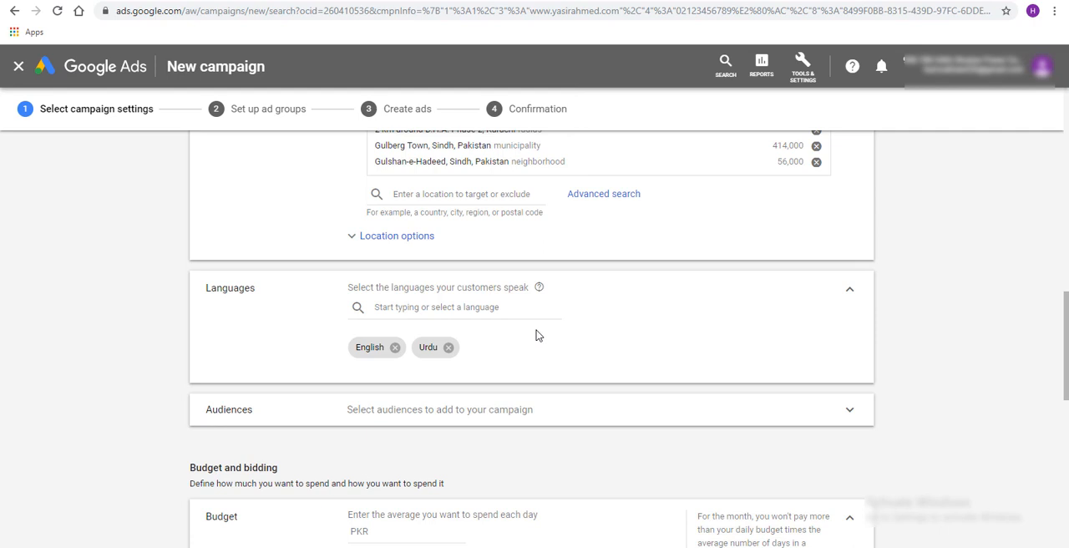
Expand the campaign's audience settings and review the Targeting and Observation options
scroll(537, 335, down, 2)
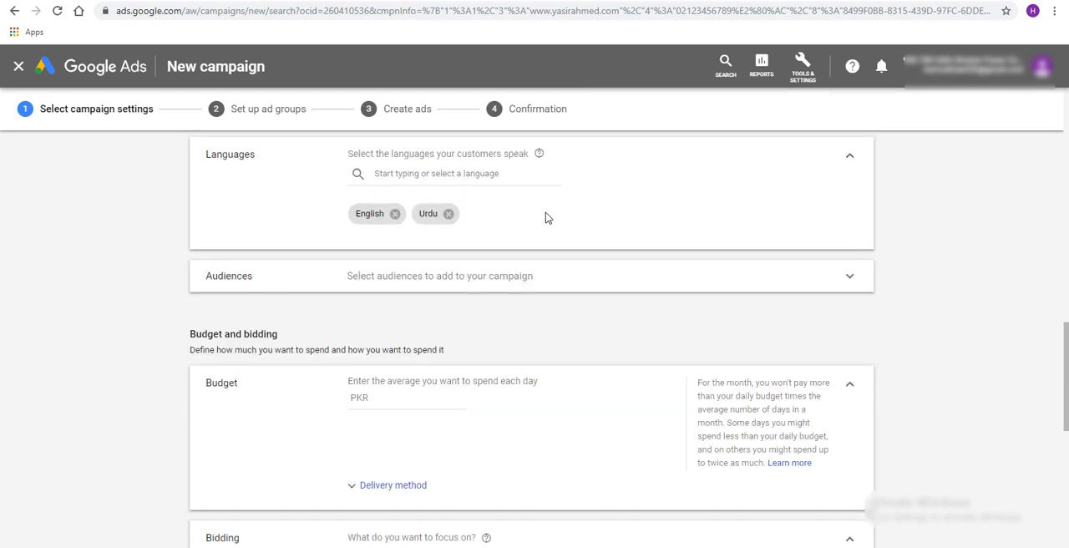
click(640, 275)
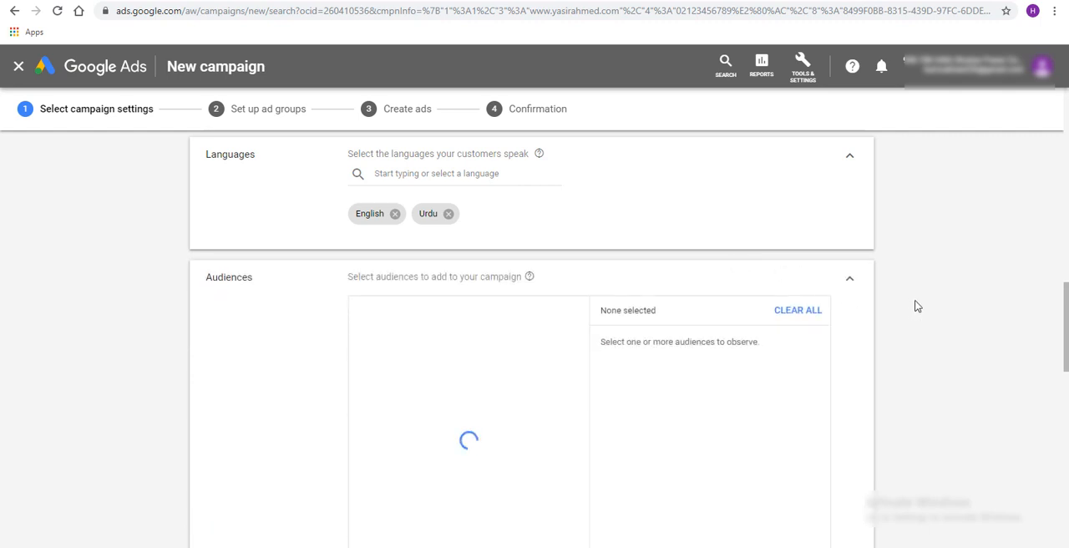
scroll(917, 306, down, 1)
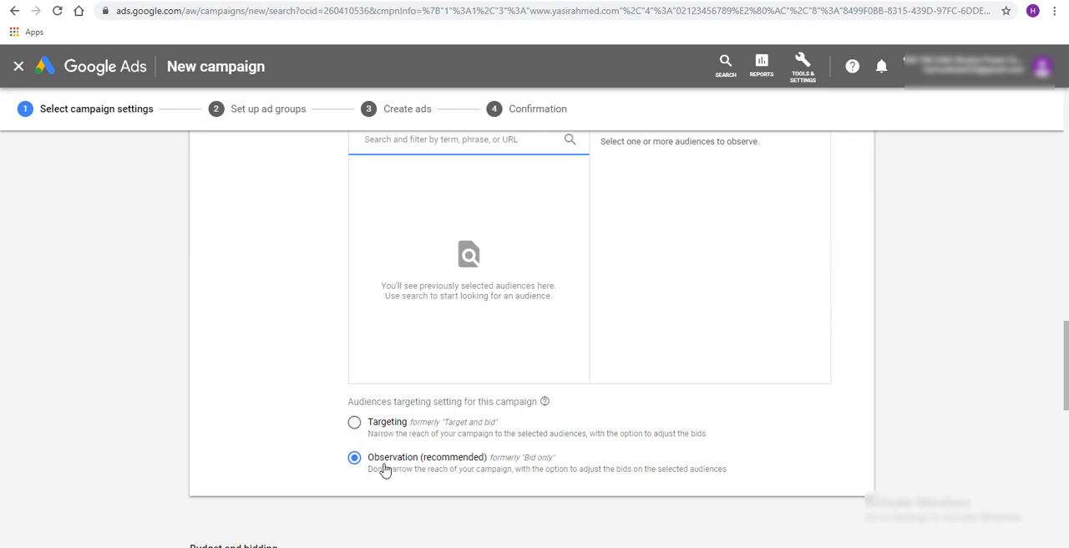
scroll(457, 430, up, 2)
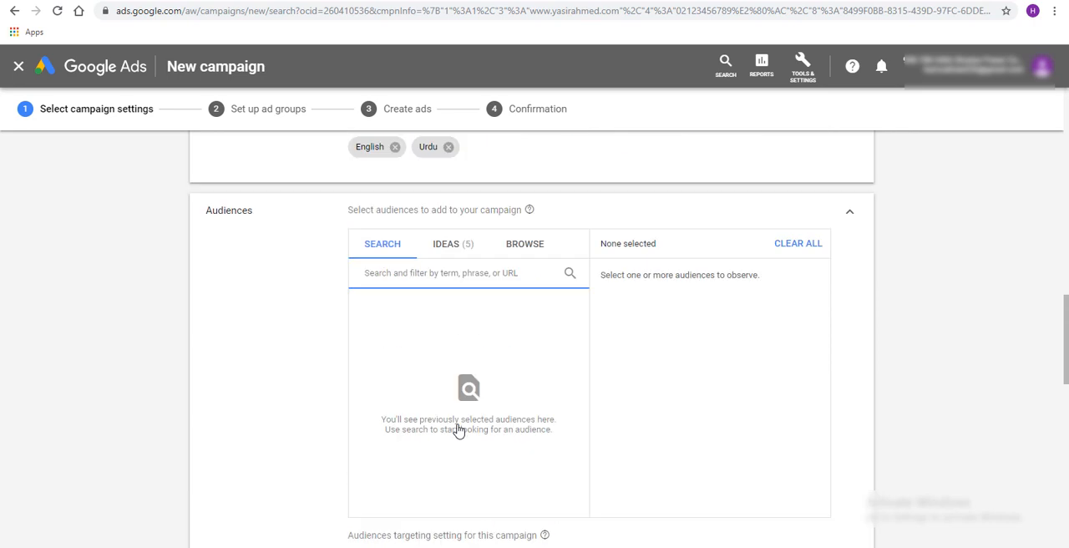
scroll(458, 430, up, 1)
Browse the audience categories and examine the detailed demographics under "Who they are"
click(484, 316)
click(535, 313)
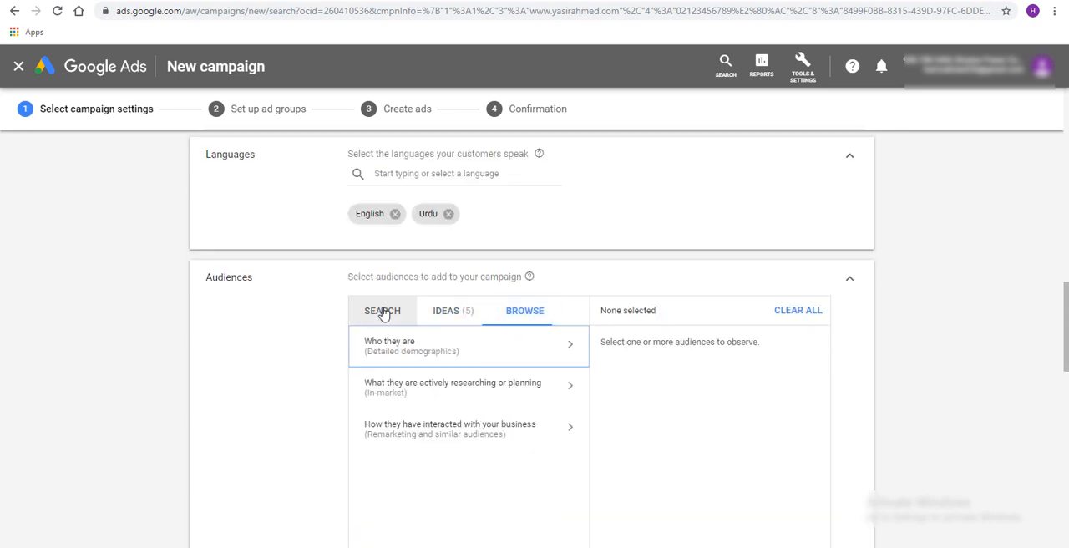
click(382, 313)
click(523, 308)
click(551, 351)
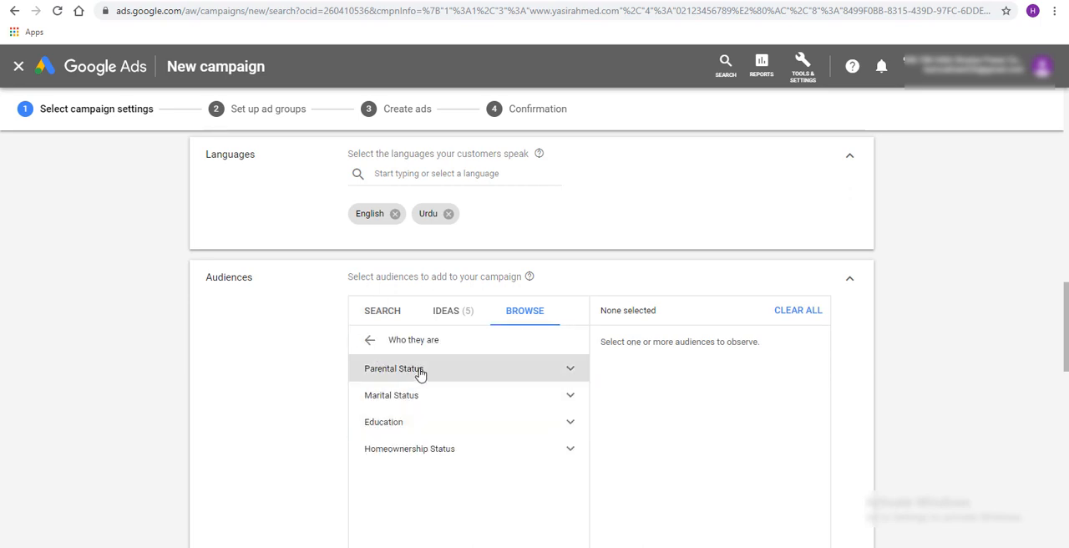
scroll(548, 363, down, 2)
scroll(509, 326, up, 1)
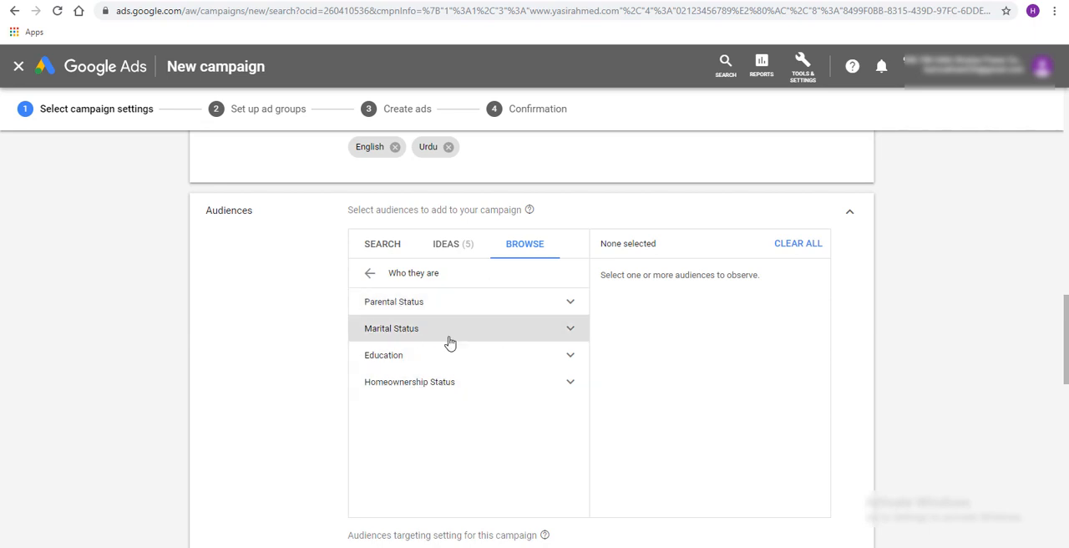
Examine the full list of in-market audiences under "What they are actively researching or planning", from Apparel & Accessories to Travel
click(371, 274)
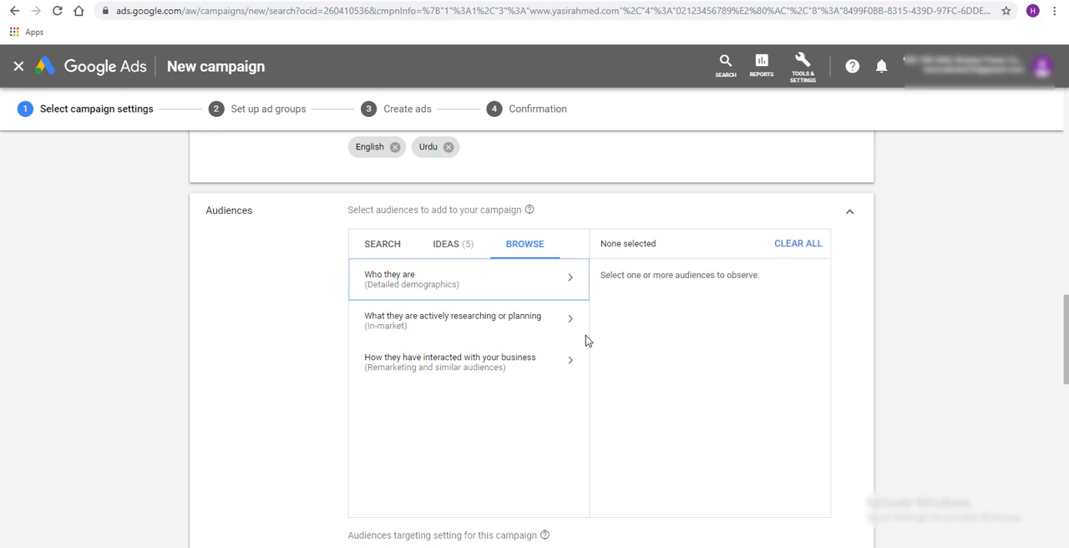
click(536, 335)
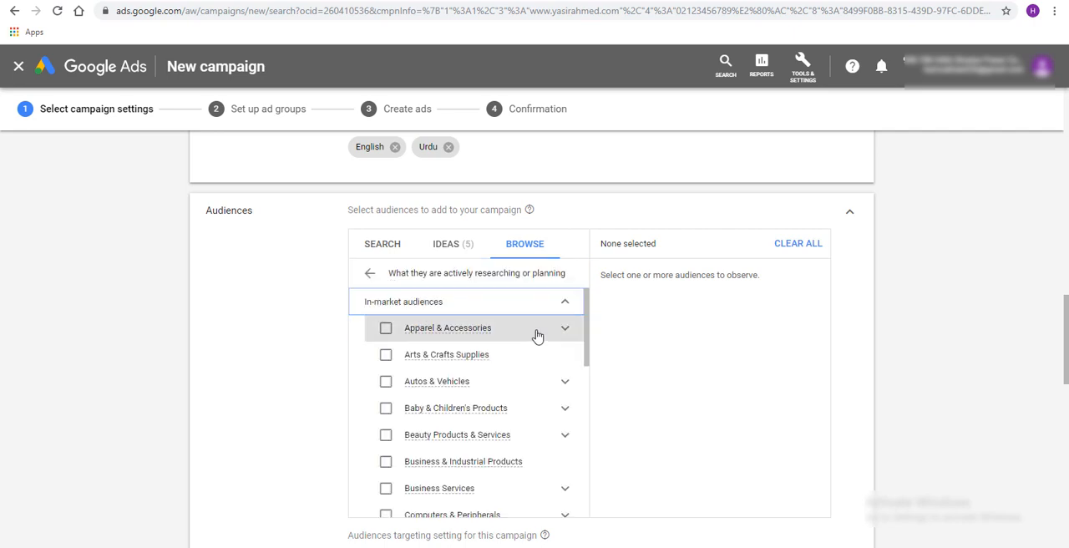
scroll(498, 353, down, 1)
scroll(497, 359, up, 2)
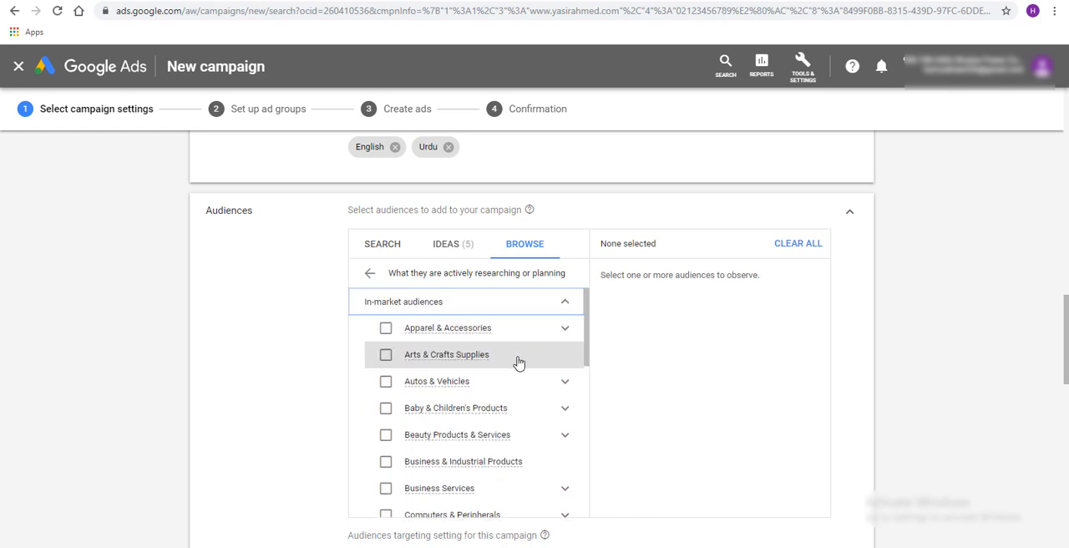
scroll(518, 363, down, 1)
scroll(494, 369, up, 1)
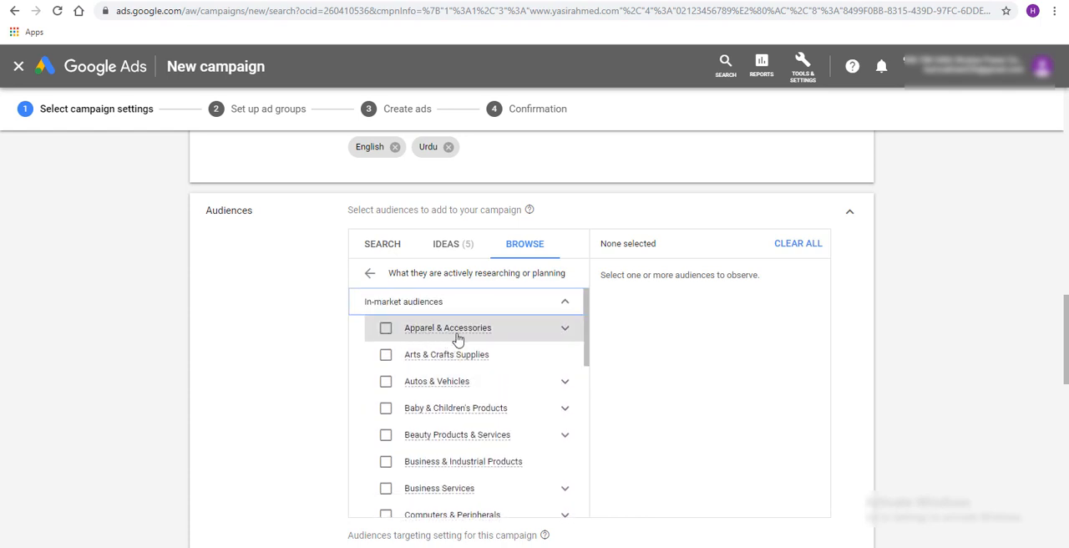
scroll(511, 375, down, 4)
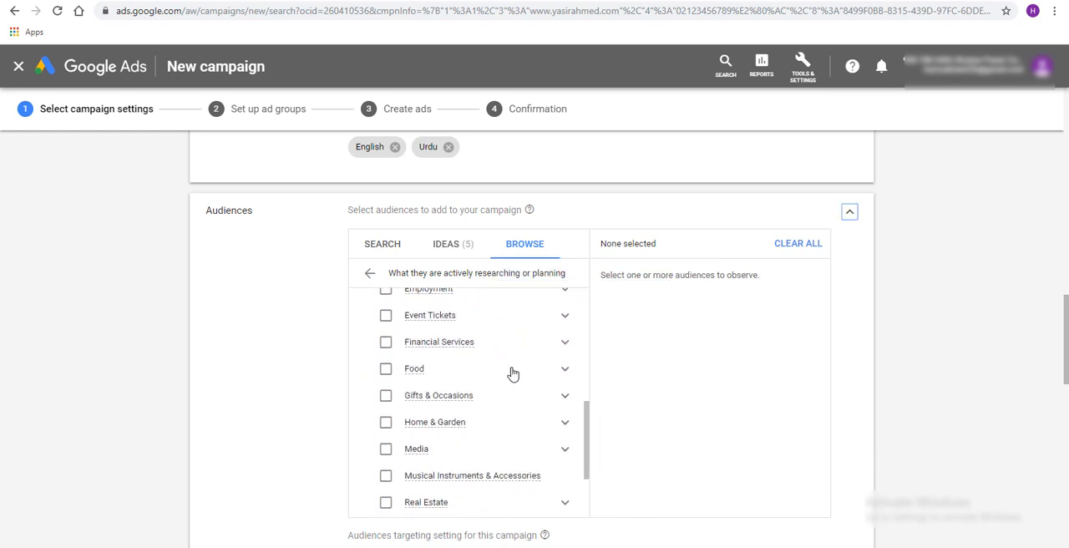
scroll(515, 348, down, 1)
scroll(444, 378, down, 3)
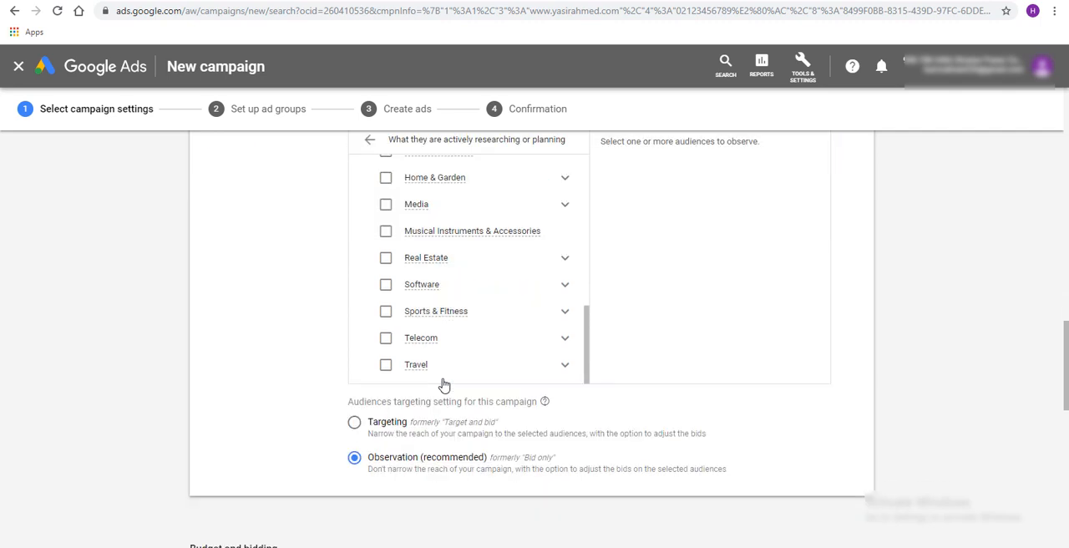
scroll(467, 352, up, 5)
click(370, 140)
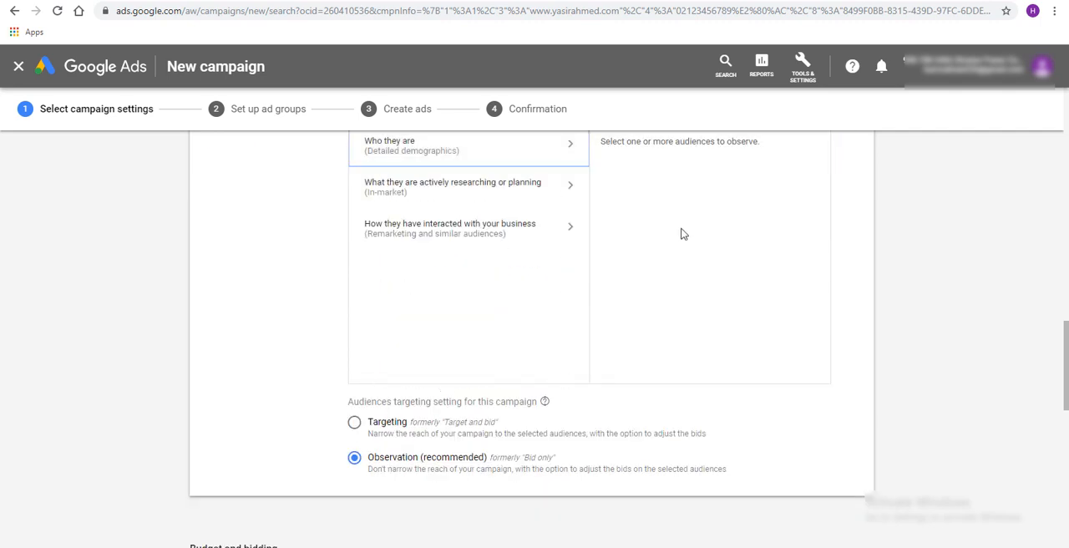
Check the remarketing and similar audiences category, and add the in-market audience Apparel & Accessories to the campaign
scroll(719, 261, up, 1)
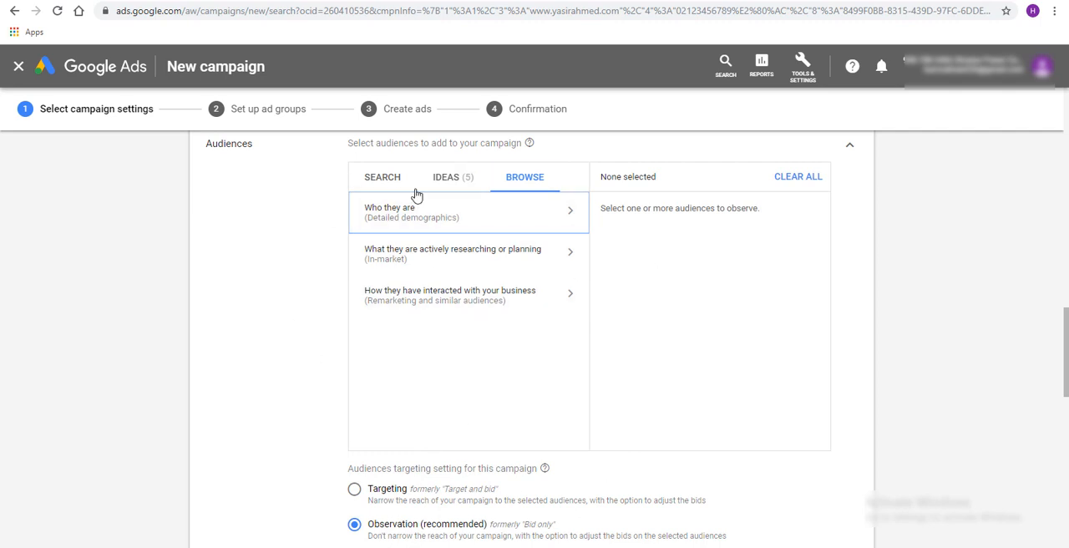
click(500, 308)
click(370, 208)
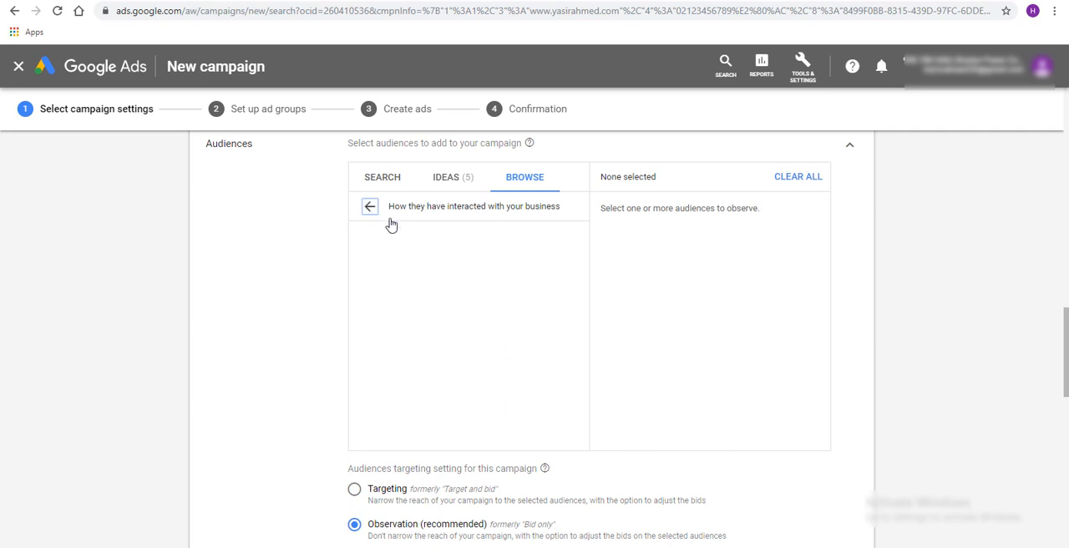
click(510, 254)
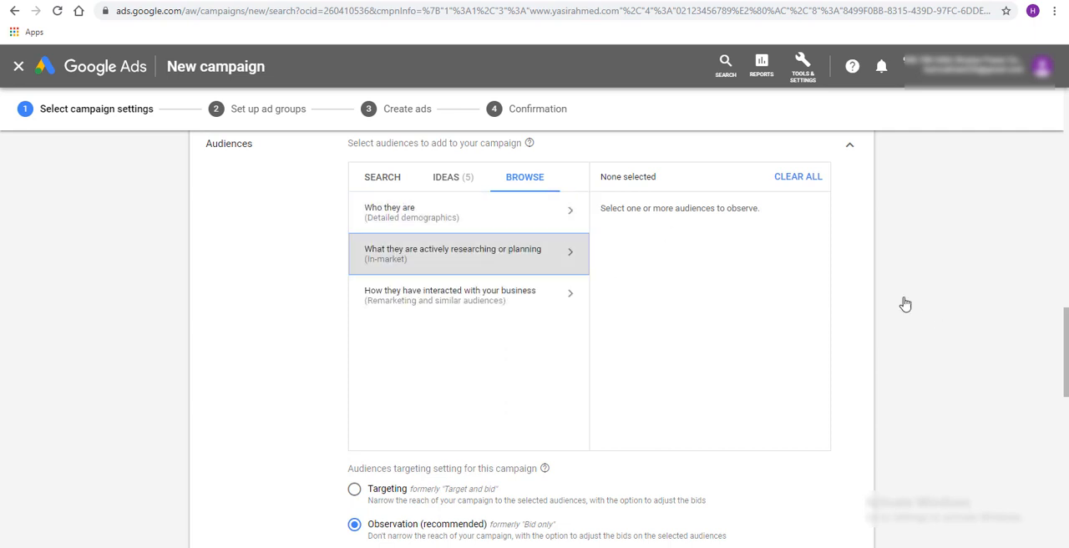
click(385, 262)
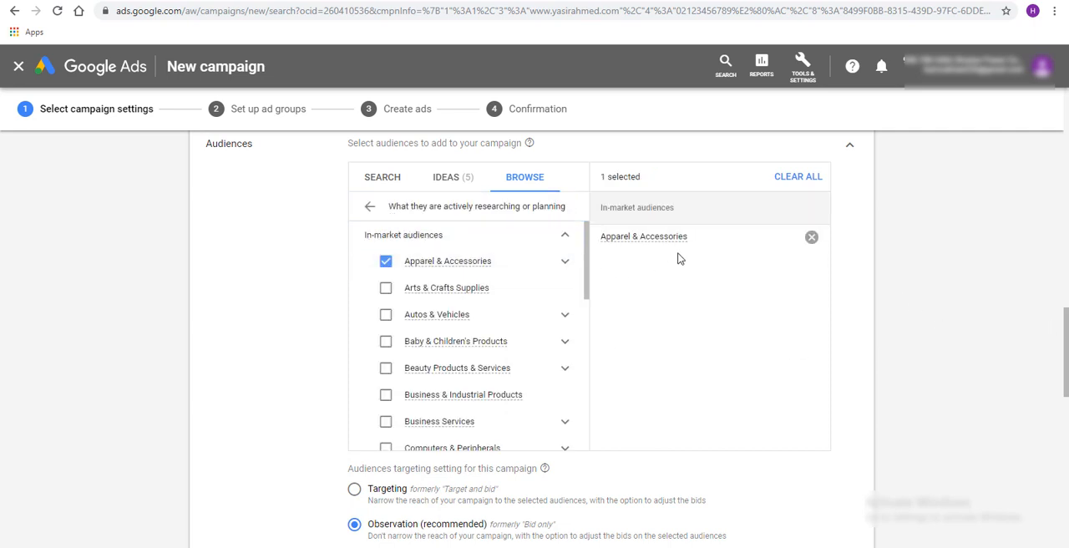
Remove Apparel & Accessories from the campaign's audiences and review the audience ideas based on similar advertisers
click(385, 262)
click(372, 207)
click(448, 182)
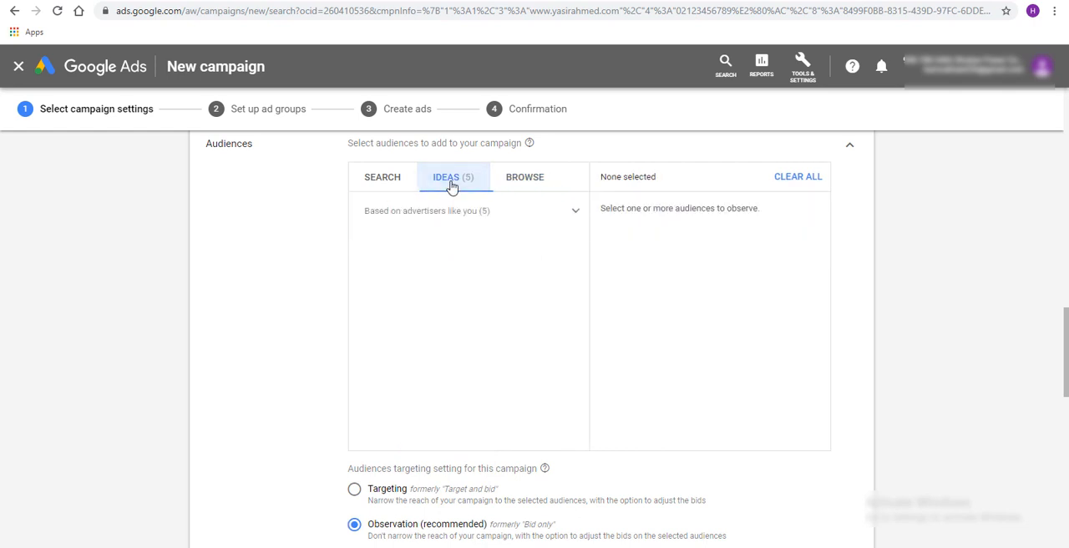
click(580, 210)
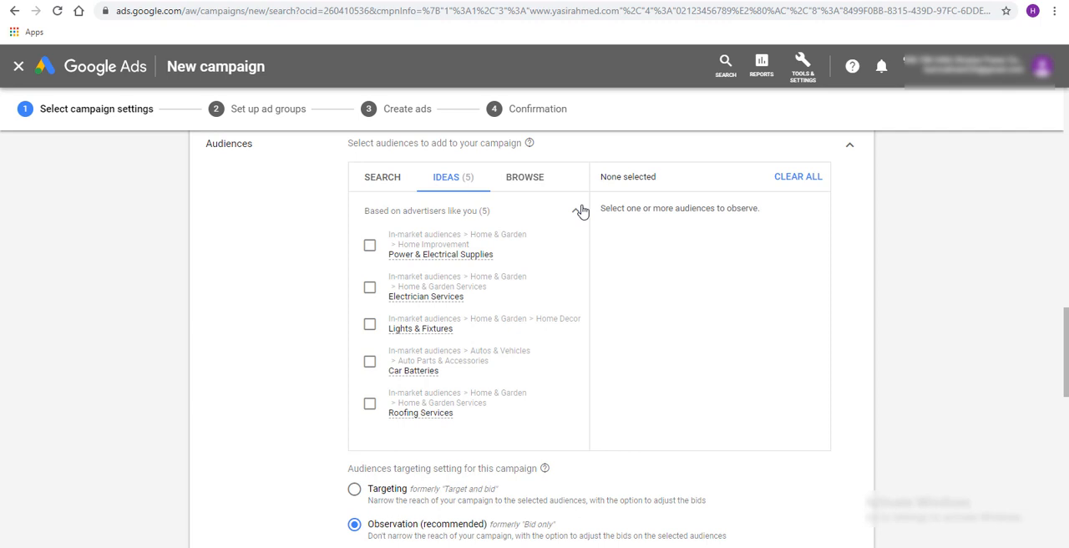
scroll(520, 299, down, 1)
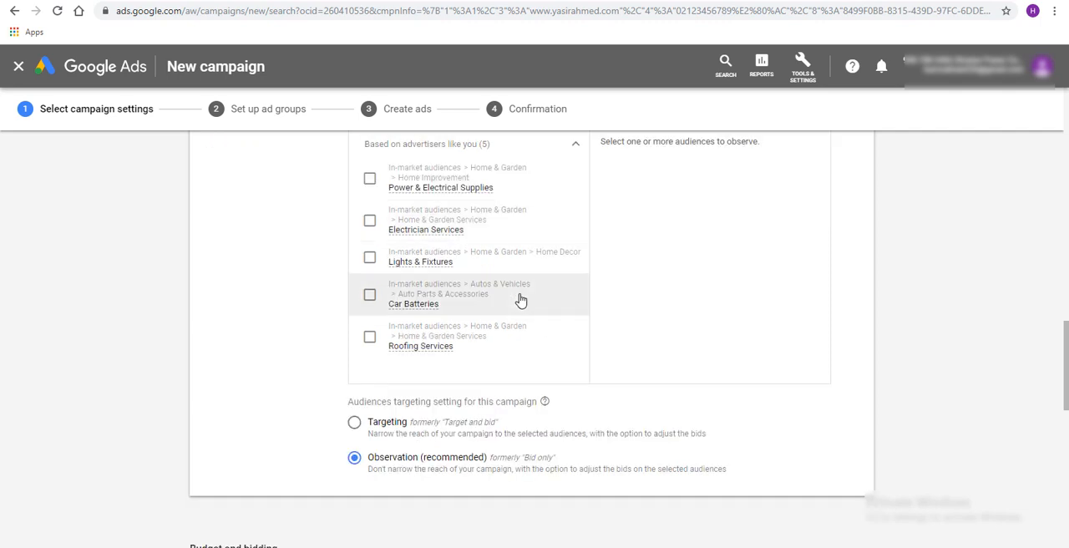
scroll(520, 299, up, 1)
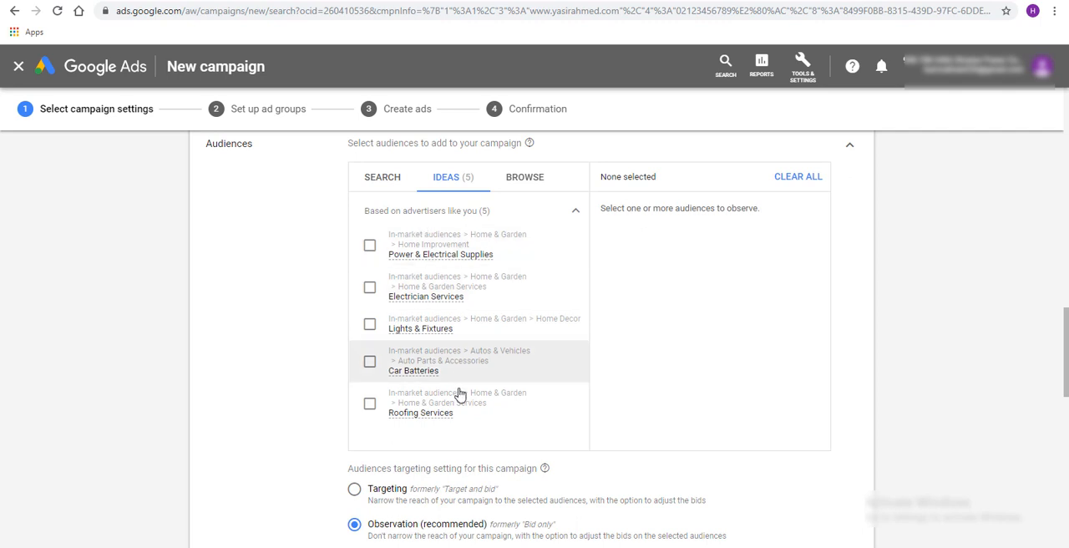
Search the audiences for "engaged shoppers" and add the whole "What they are actively researching or planning" group to the campaign
click(386, 184)
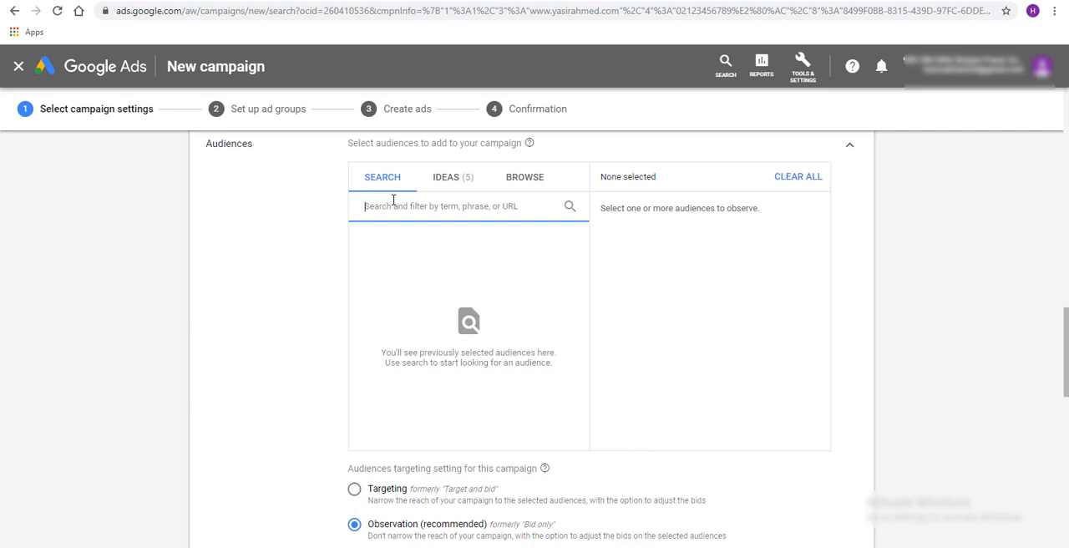
text(engaged )
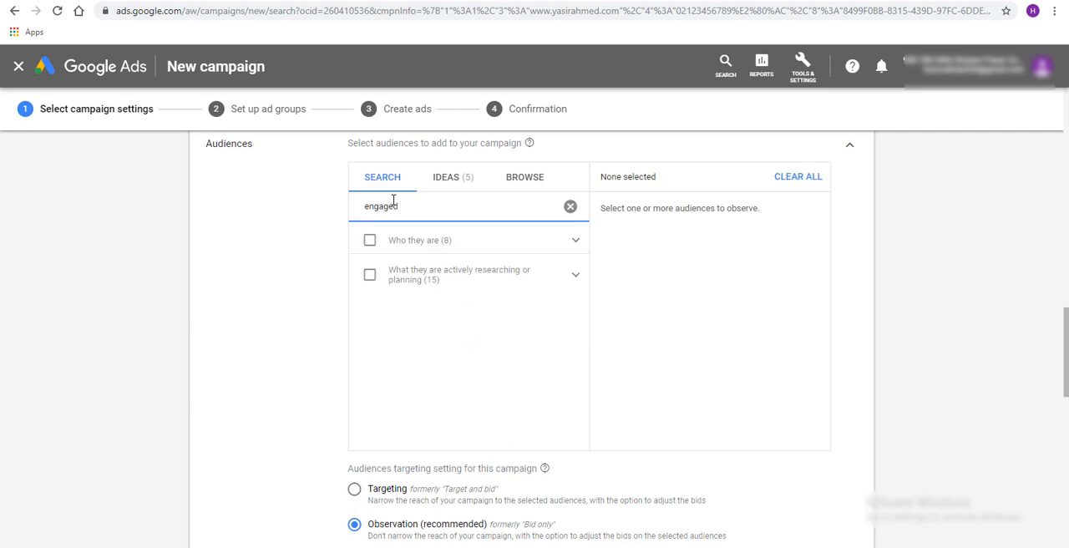
text(shoppoe)
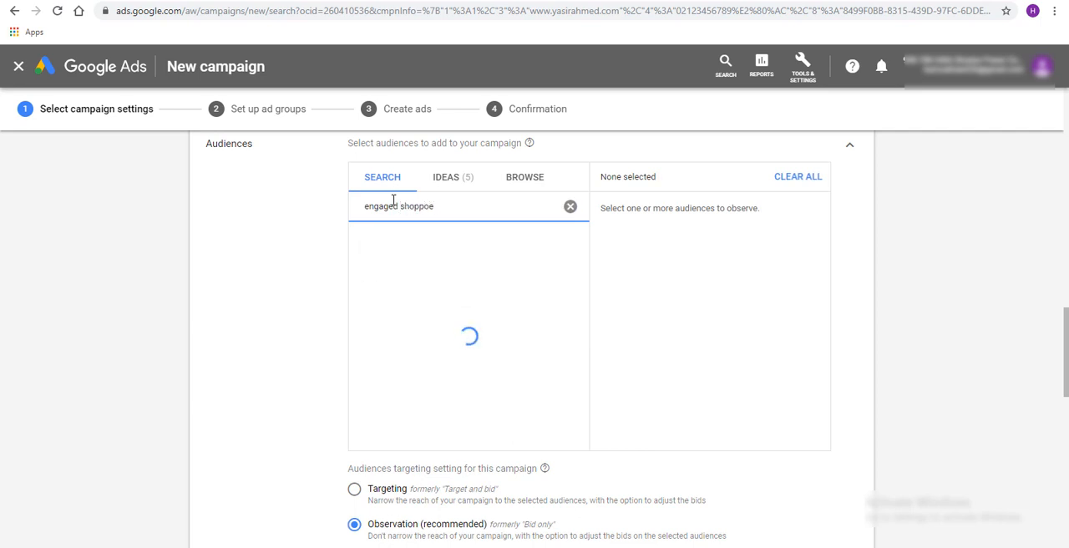
key(BackSpace)
key(BackSpace)
text(ers)
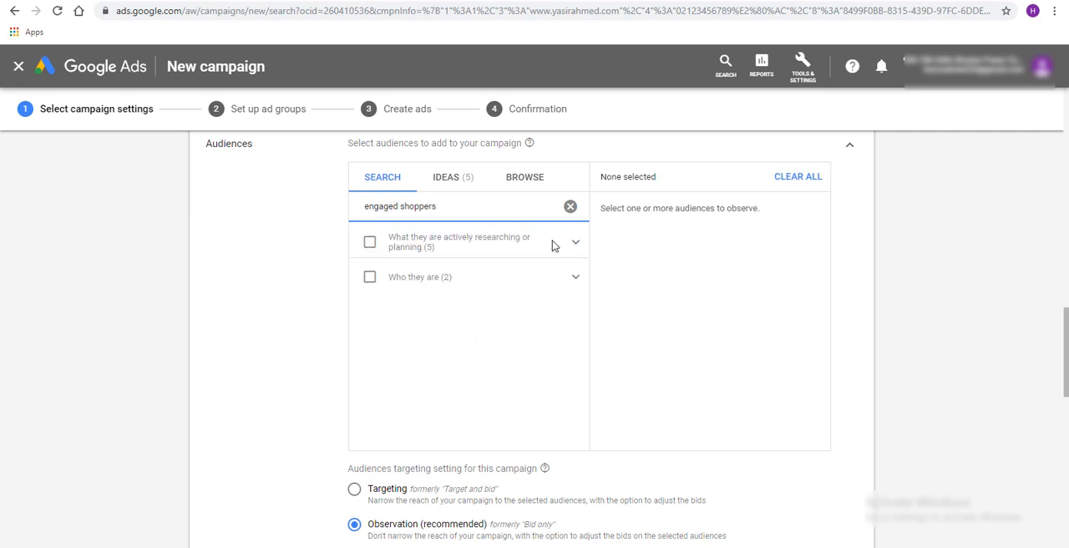
click(371, 243)
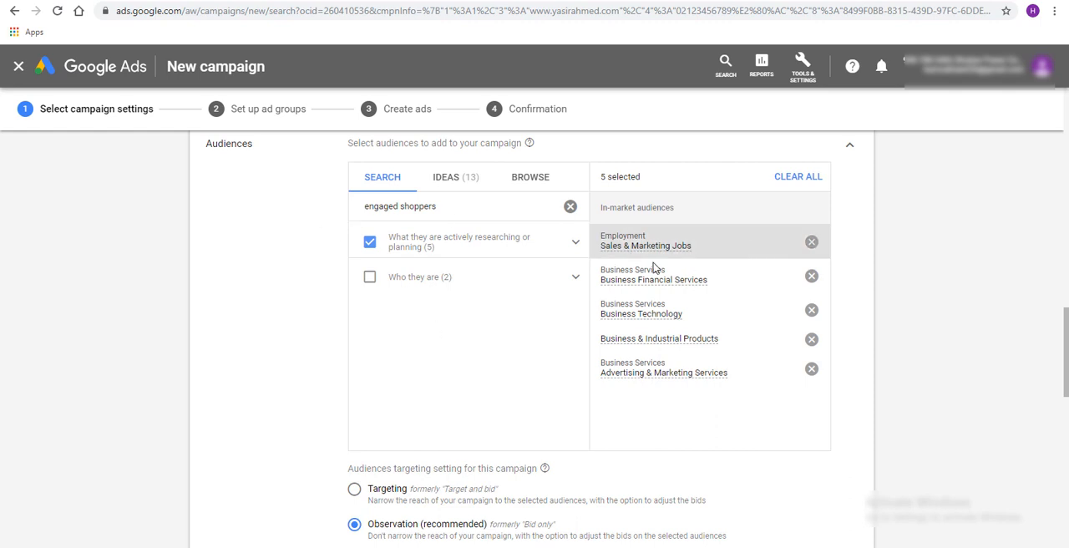
mouse_move(611, 252)
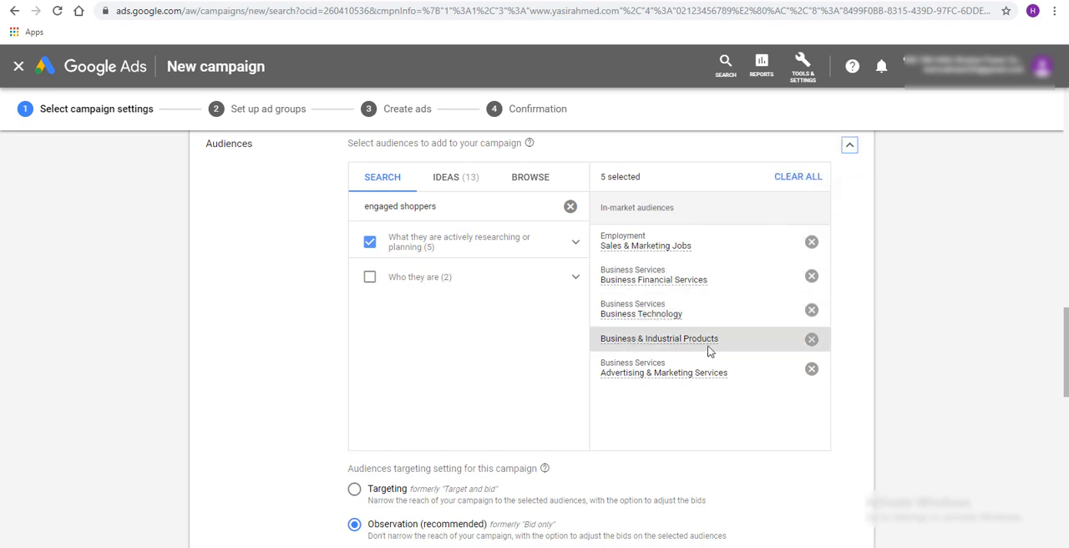
mouse_move(628, 378)
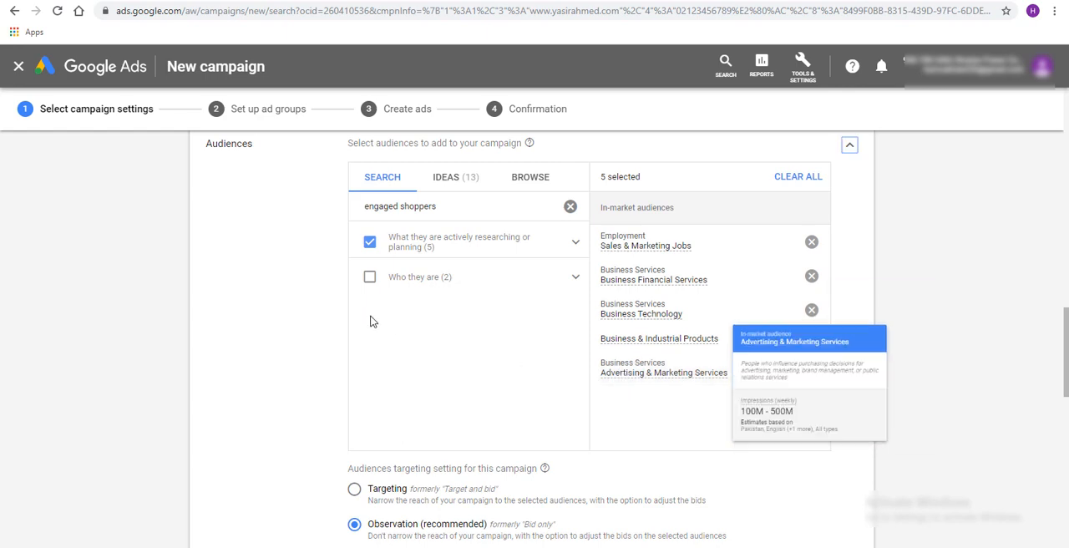
Review the campaign's bidding section and examine the available options for what the bids should focus on
scroll(339, 334, down, 1)
scroll(291, 335, down, 2)
scroll(292, 335, up, 2)
scroll(291, 336, down, 5)
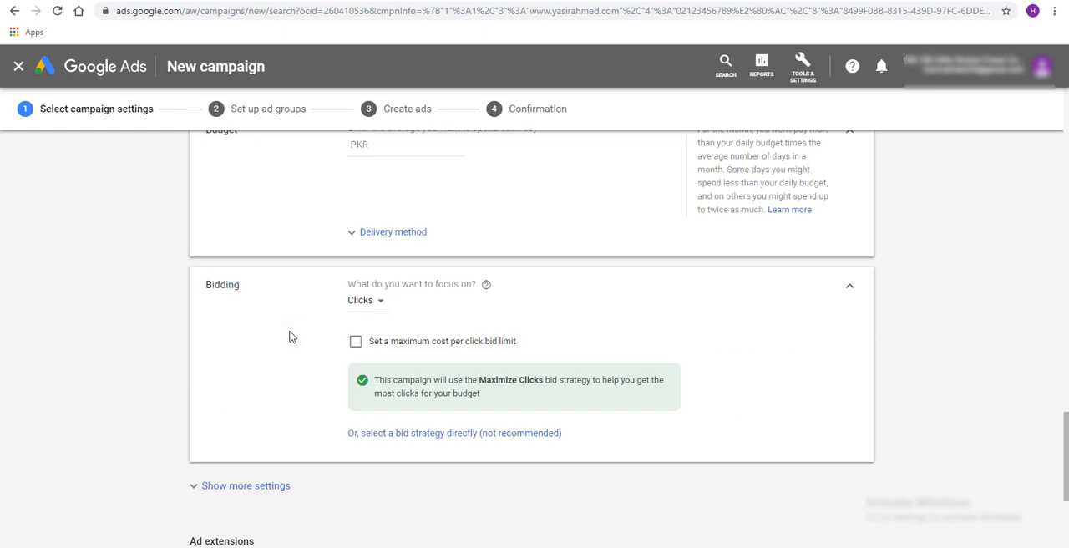
scroll(291, 336, up, 6)
scroll(291, 336, down, 3)
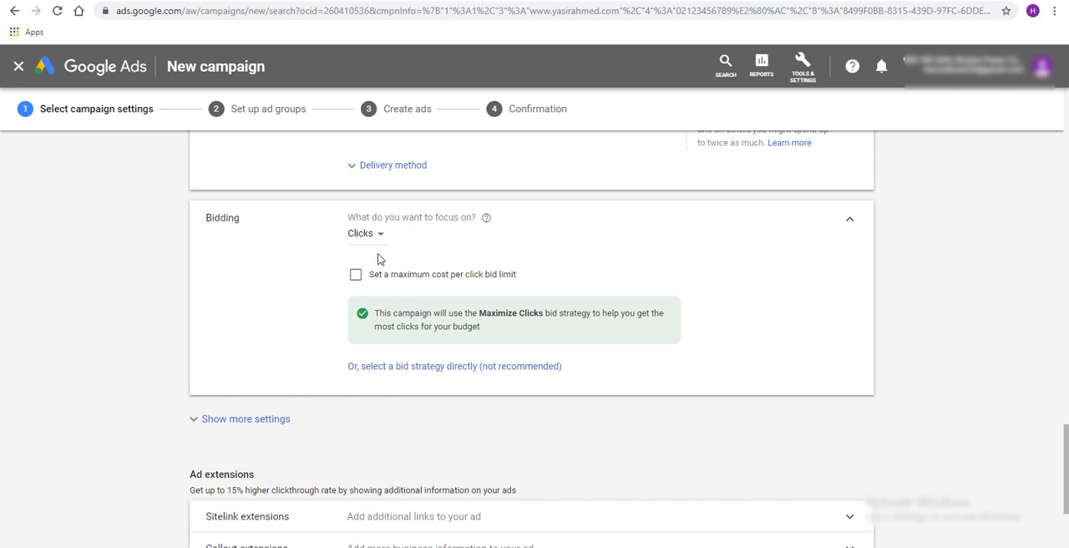
click(368, 238)
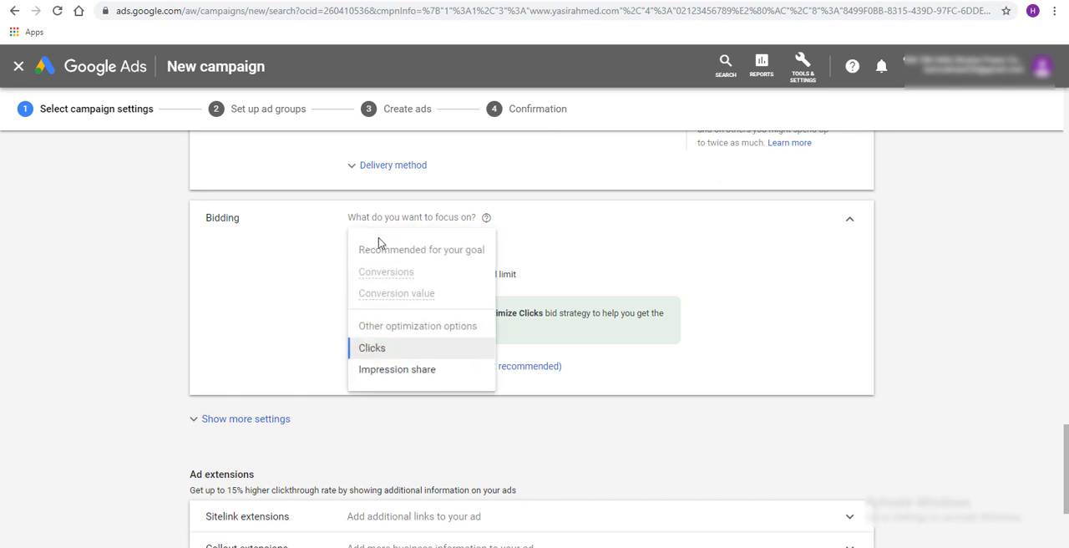
click(261, 254)
click(349, 240)
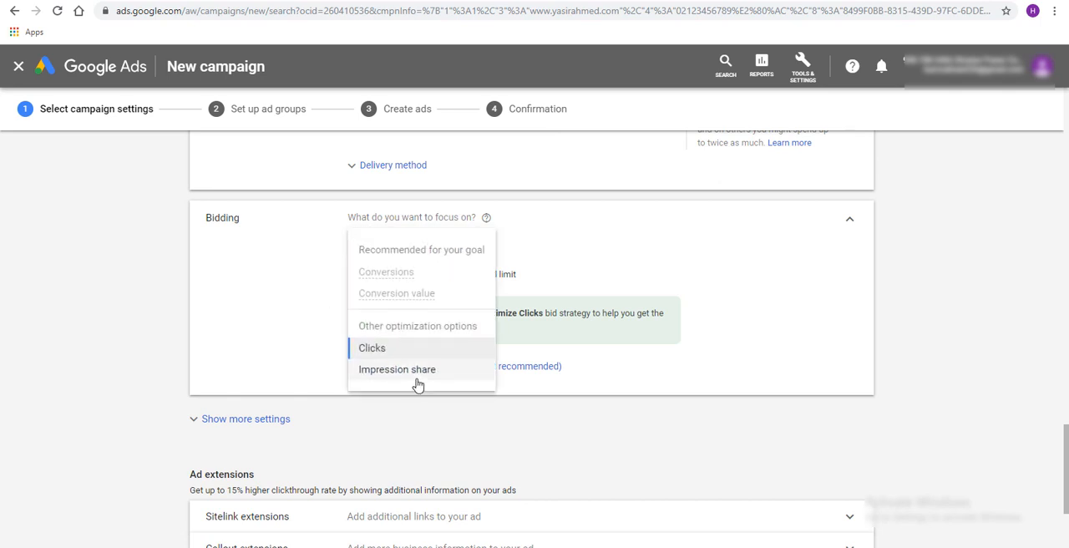
click(649, 254)
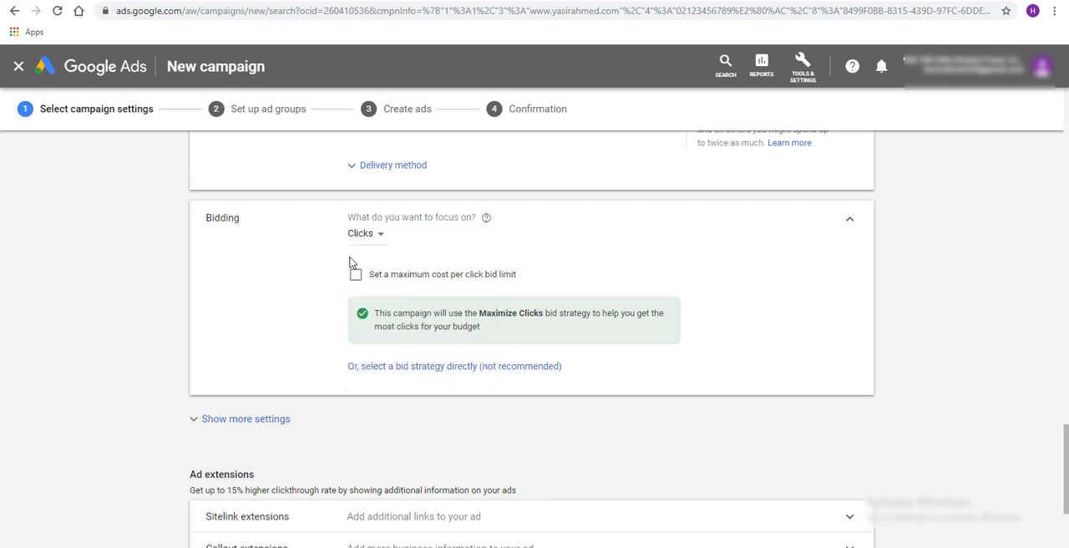
scroll(758, 378, down, 3)
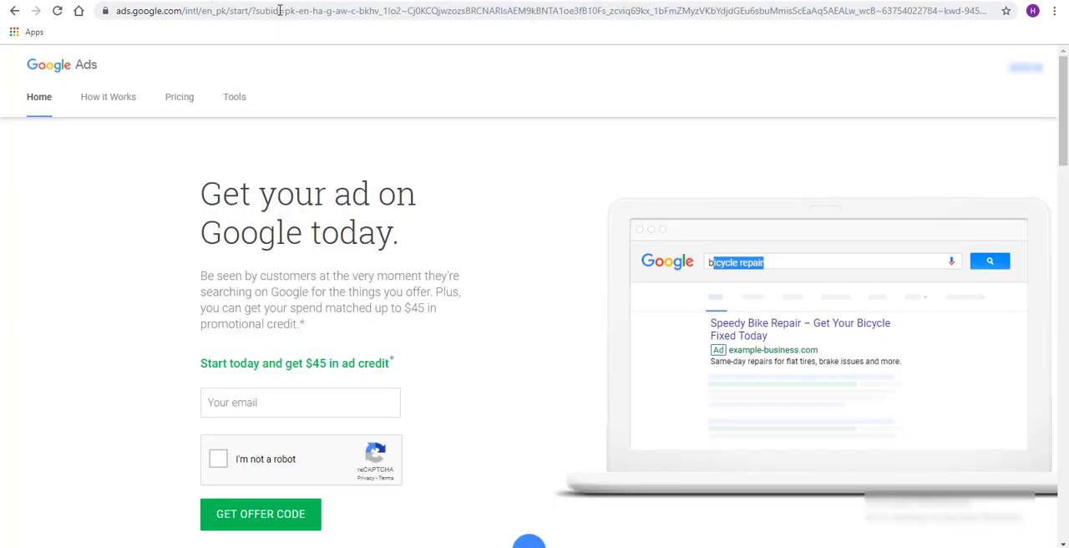
Switch to the browser page with the Google Ads home page and search Google for "daraz online shopping"
click(280, 10)
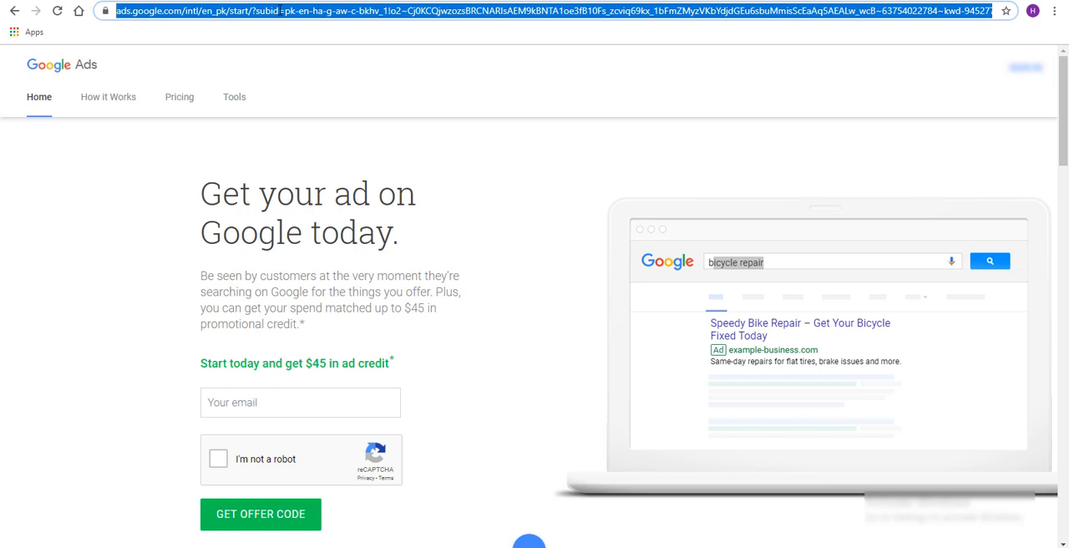
text(daraz)
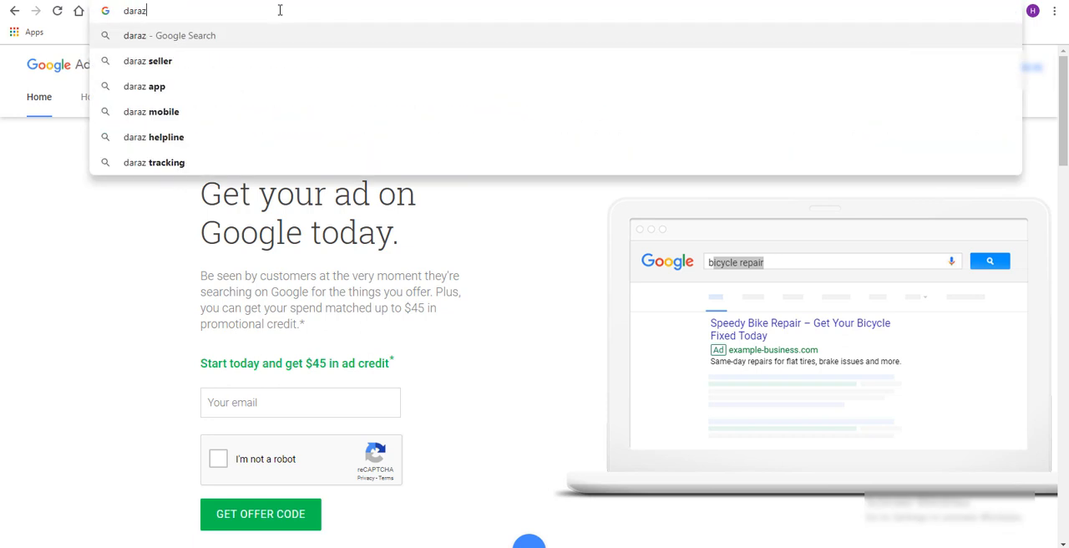
text( online sh)
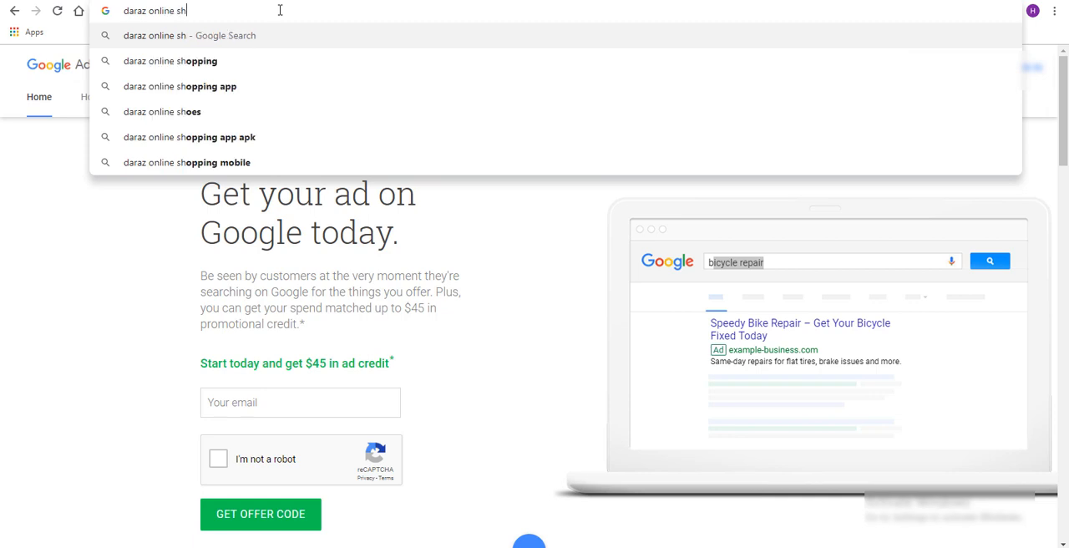
text(opping)
key(Return)
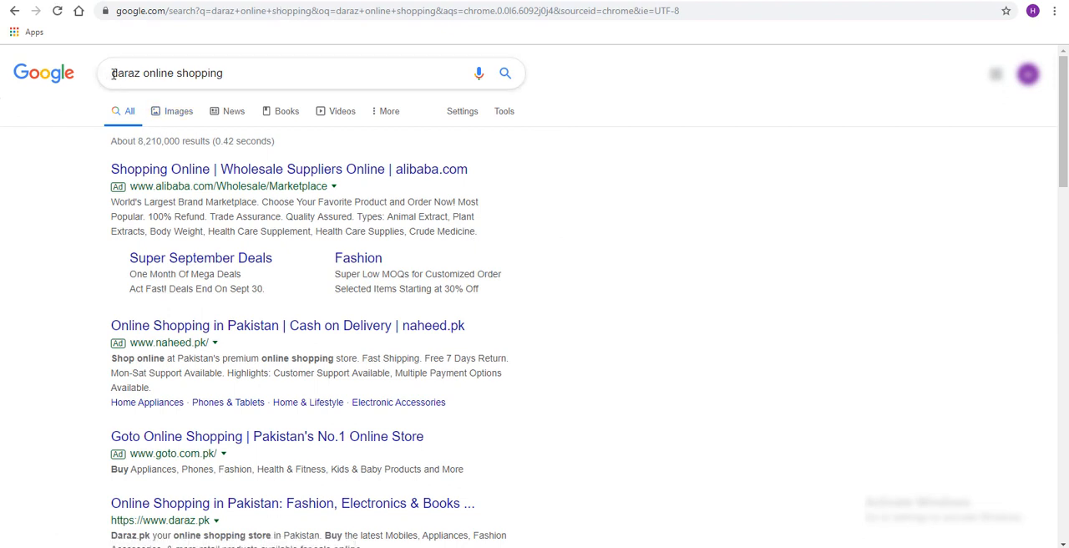
drag(111, 74, 625, 176)
click(626, 177)
drag(143, 74, 232, 73)
click(681, 207)
click(685, 196)
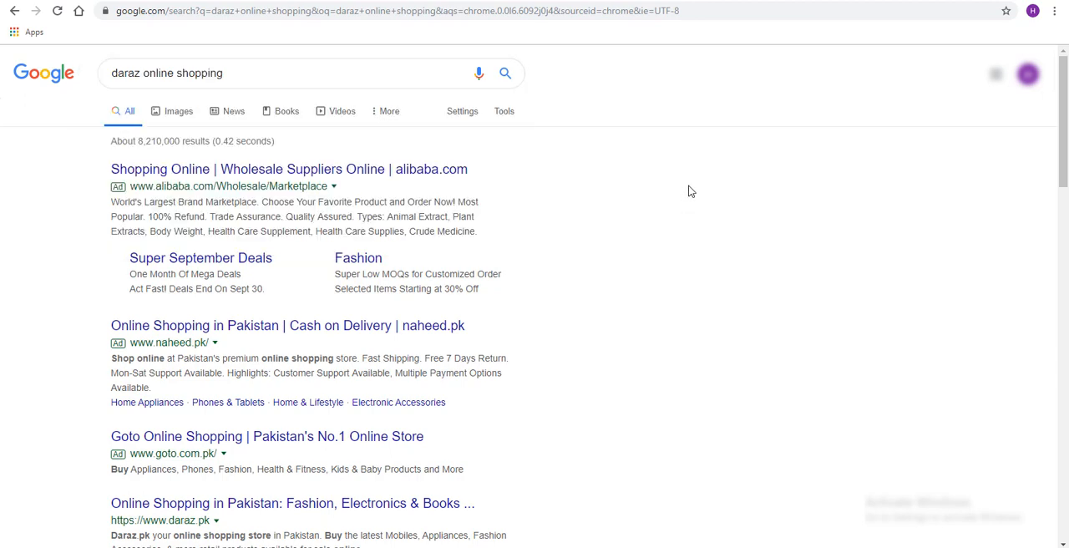
Examine the alibaba.com, naheed.pk and goto.com.pk ads and compare them with the organic daraz.pk result
scroll(695, 202, down, 2)
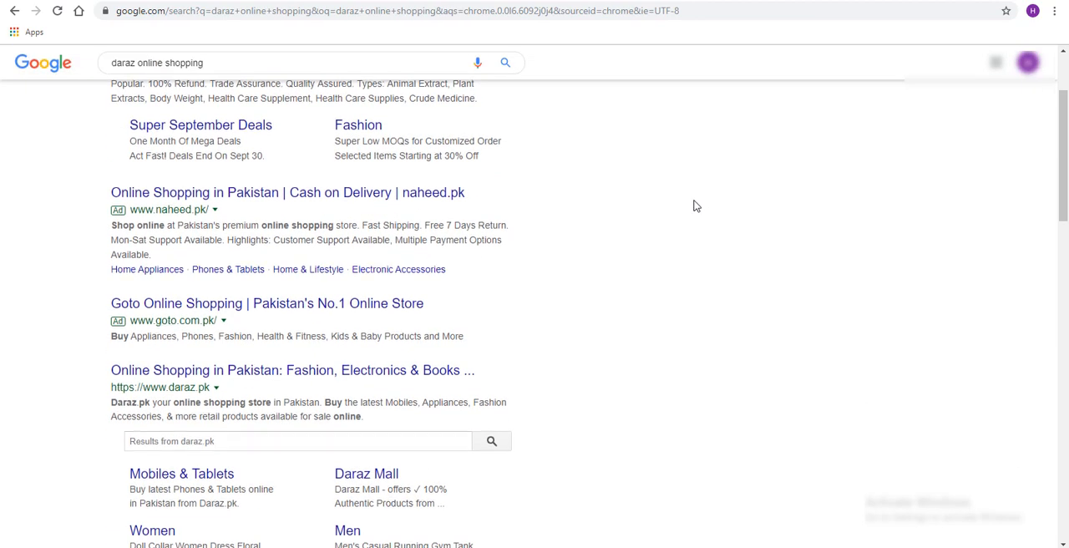
scroll(695, 205, up, 1)
scroll(695, 205, up, 1)
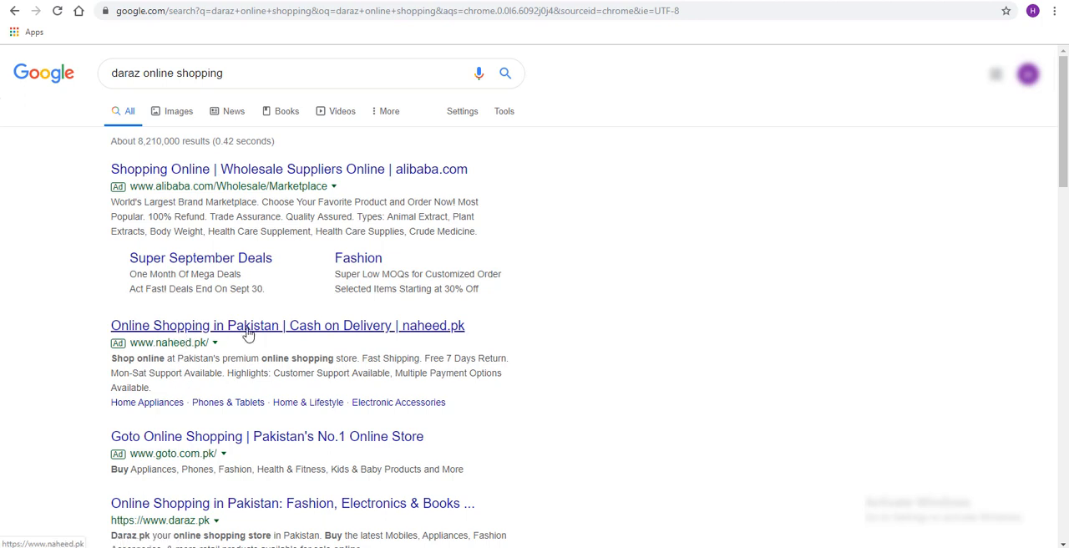
scroll(562, 345, down, 1)
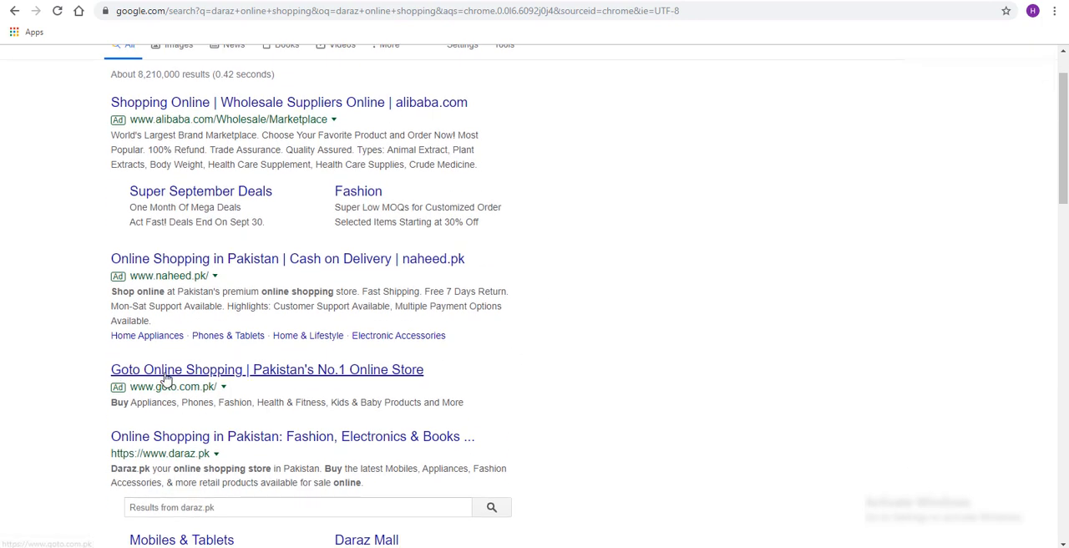
scroll(255, 443, down, 1)
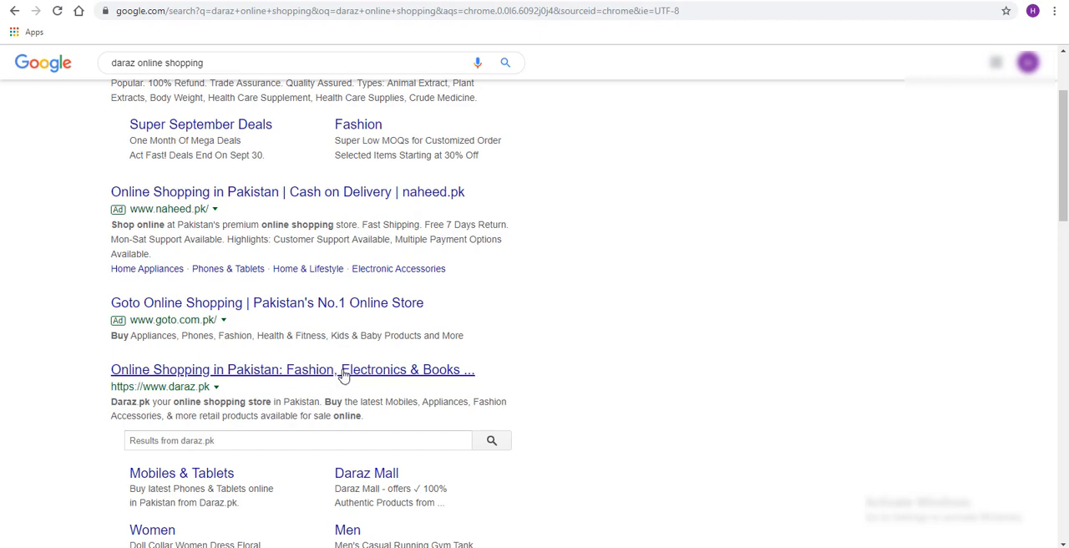
scroll(376, 382, up, 3)
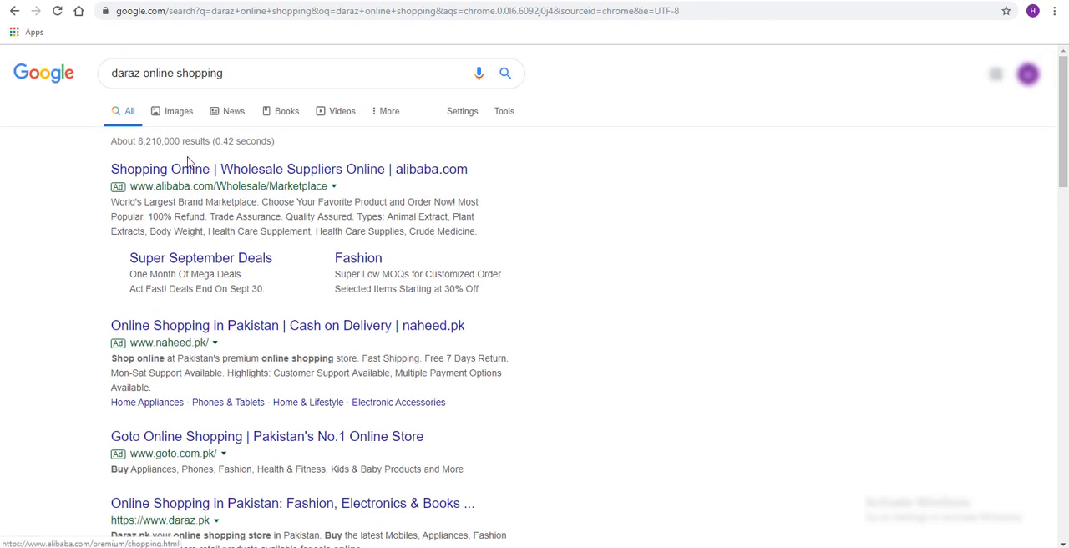
scroll(725, 387, down, 1)
scroll(725, 387, up, 1)
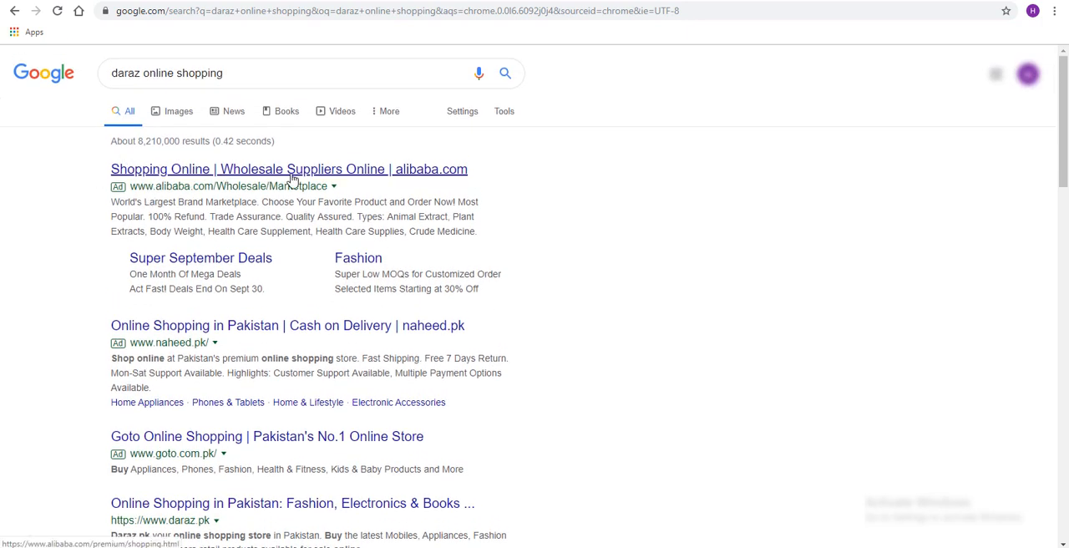
scroll(681, 226, down, 1)
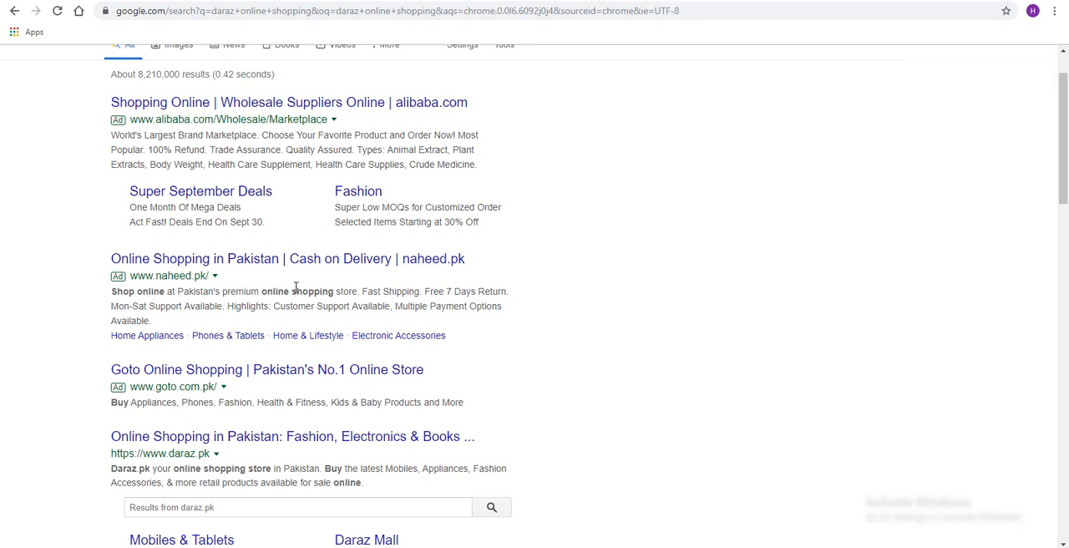
scroll(297, 367, down, 2)
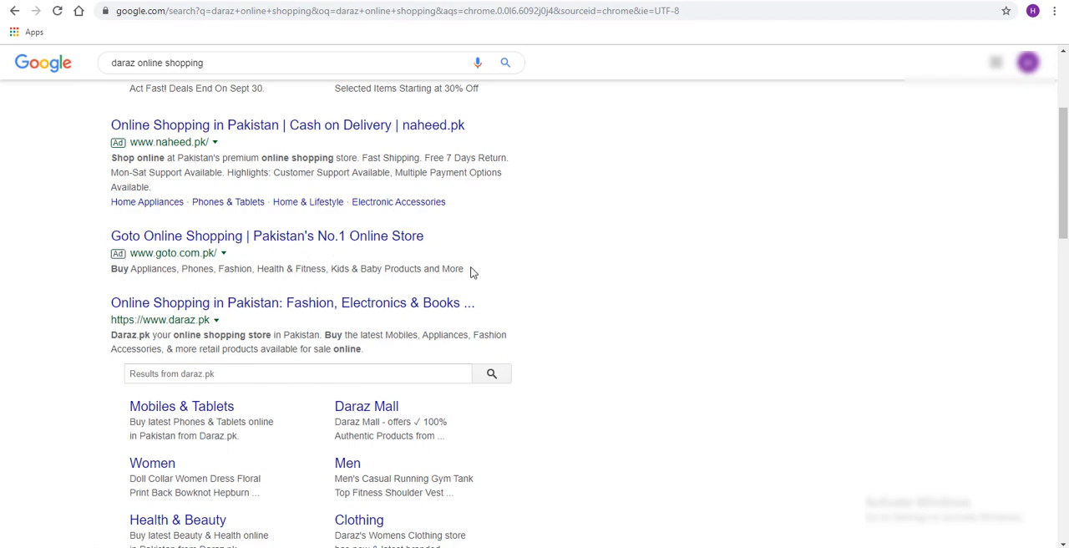
Compare the sitelinks beneath the search ads and open alibaba.com's Super September Deals sitelink in a new tab
scroll(276, 150, up, 3)
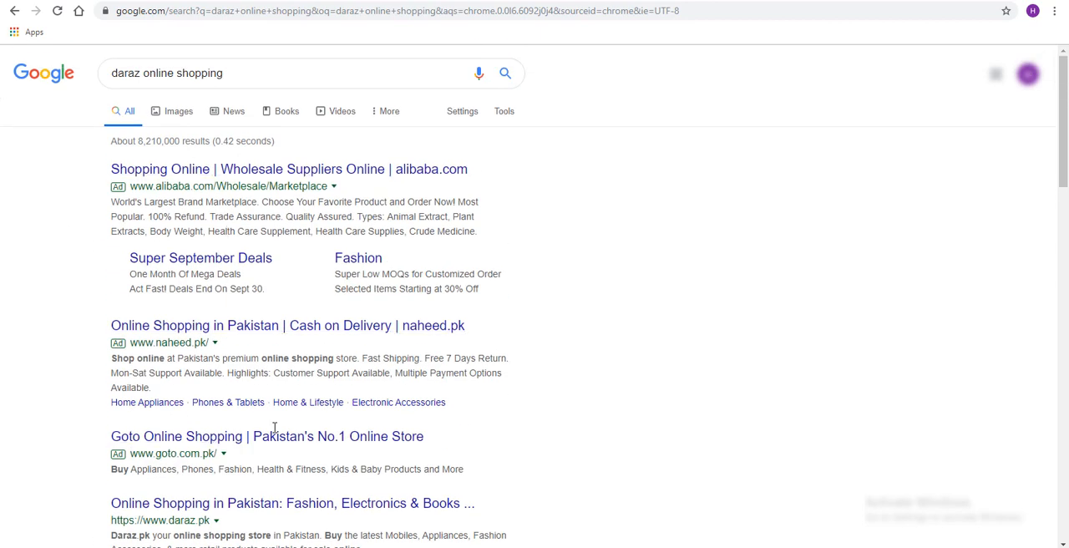
scroll(326, 337, down, 1)
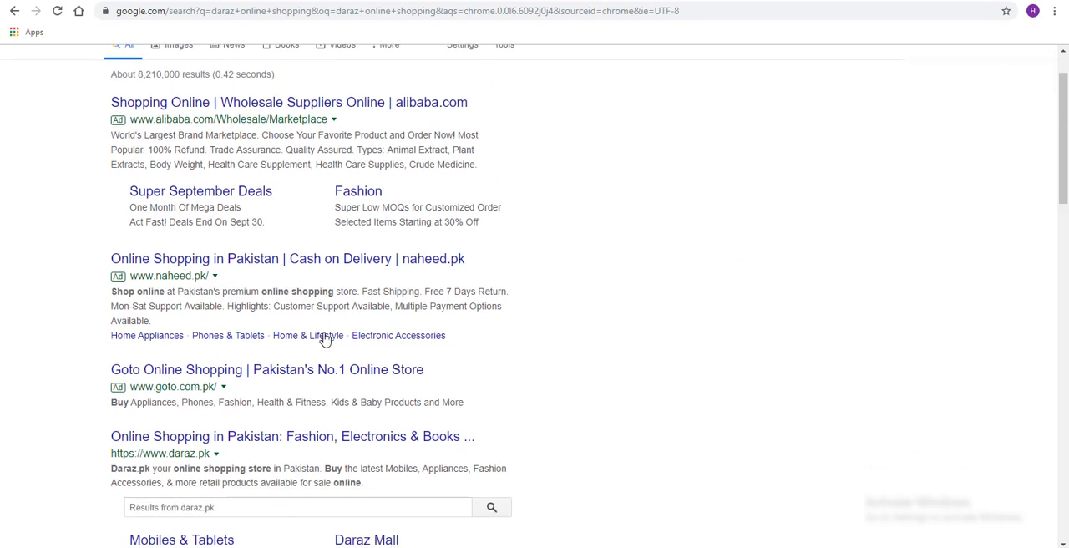
scroll(693, 353, up, 1)
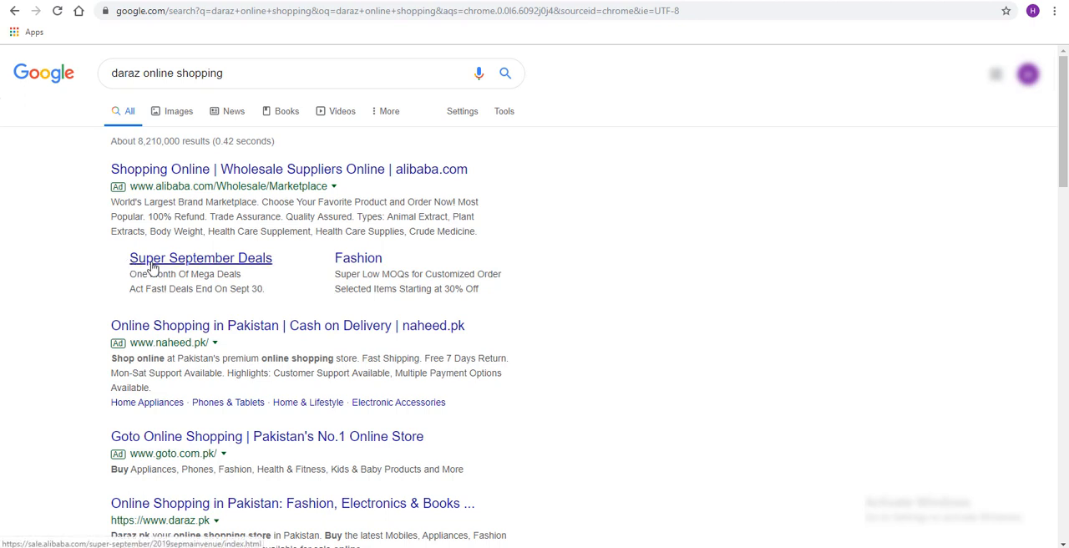
right_click(232, 265)
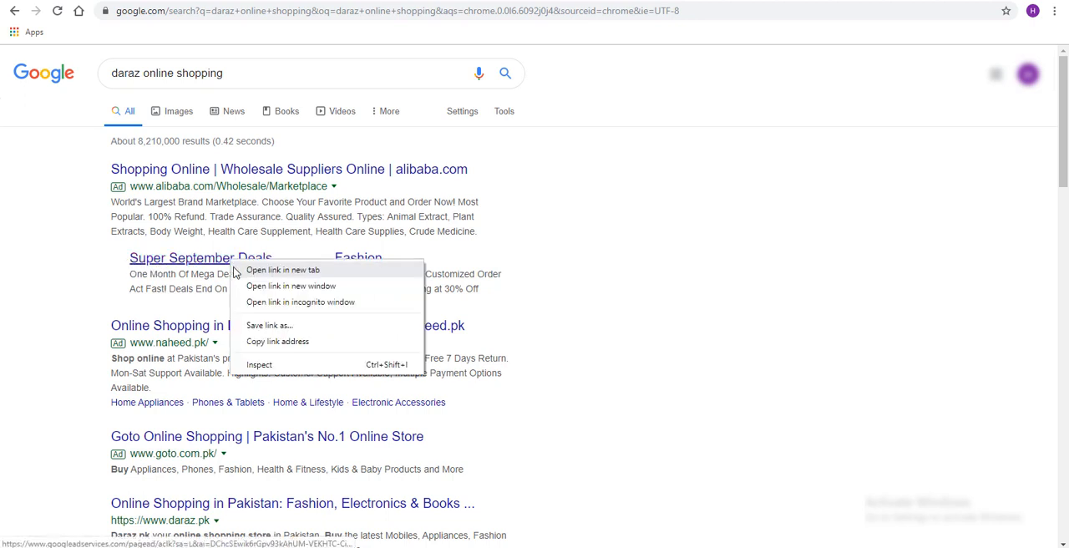
click(241, 271)
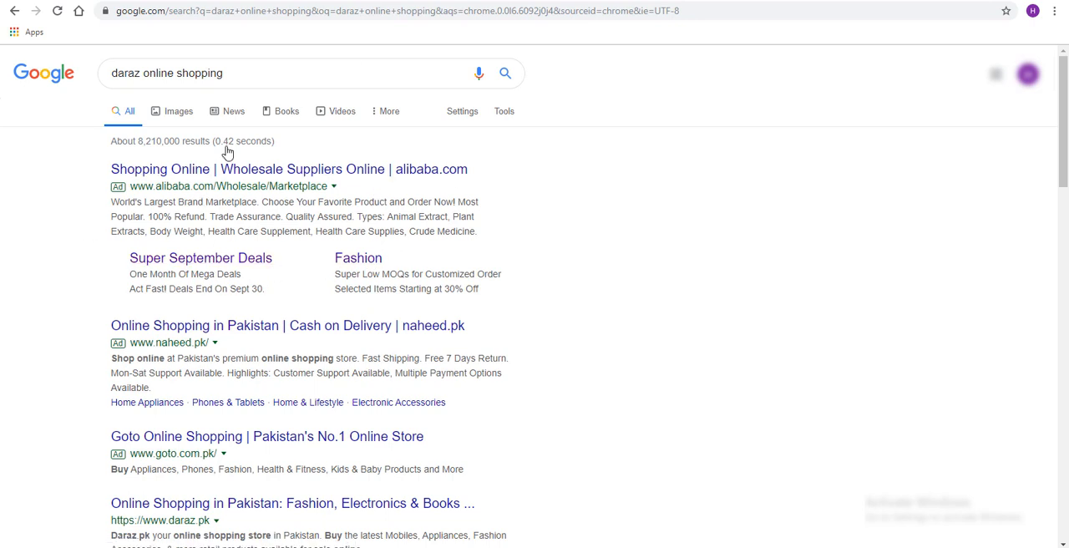
Examine the landing page of alibaba.com's Super September Deals sitelink and close its tab
click(336, 0)
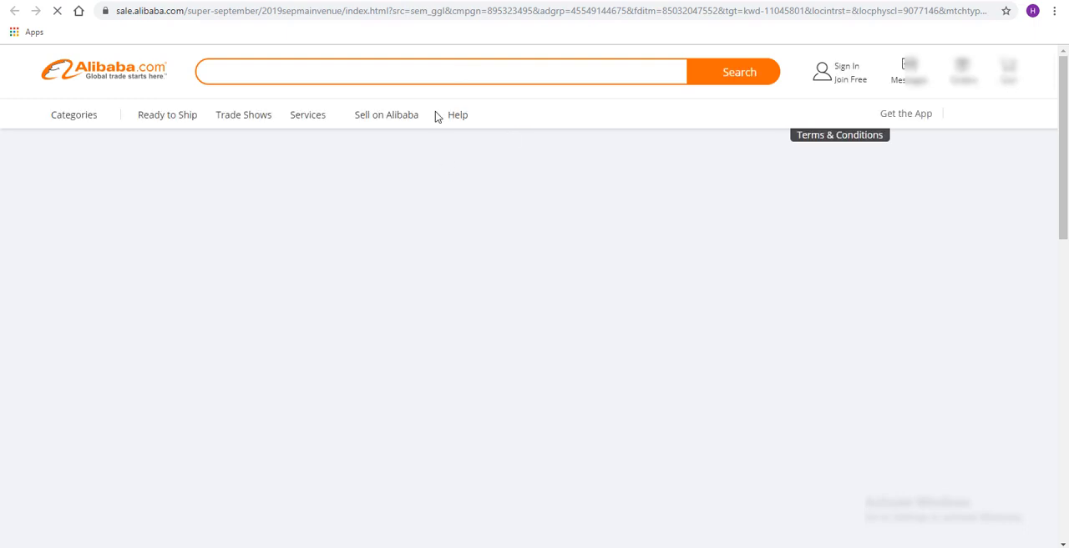
scroll(339, 326, down, 3)
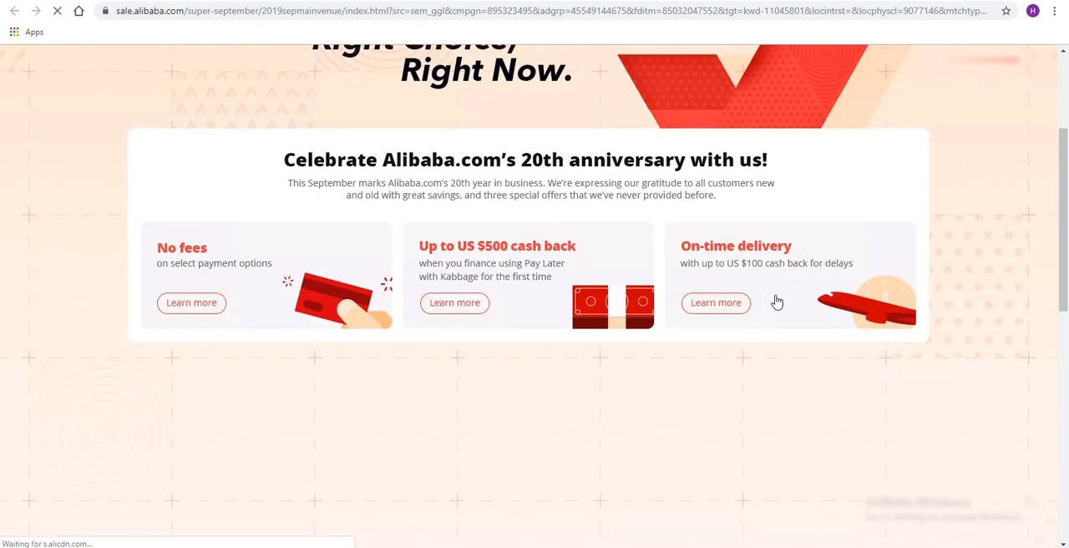
scroll(772, 302, down, 5)
scroll(345, 201, up, 6)
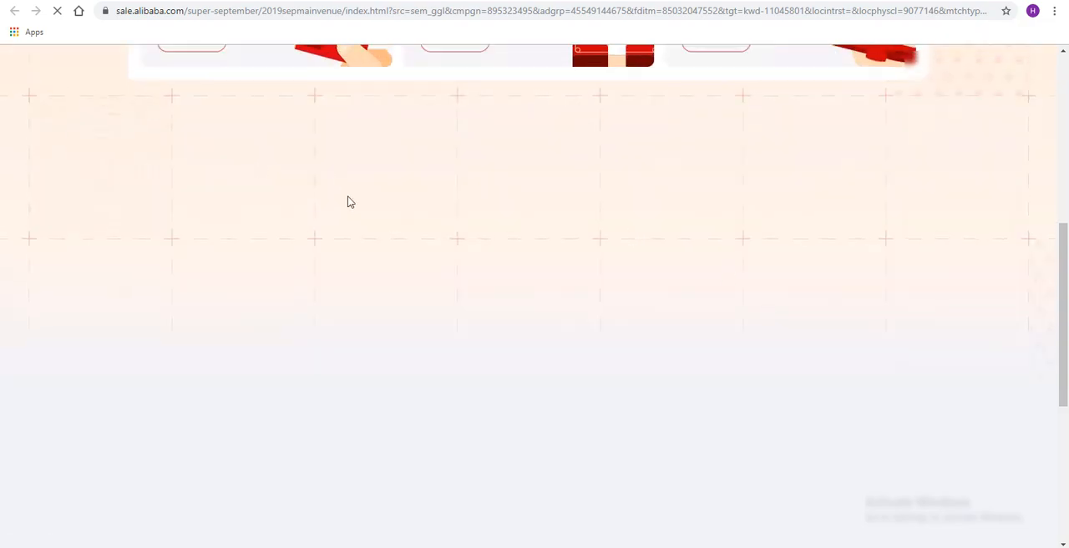
key(ctrl+w)
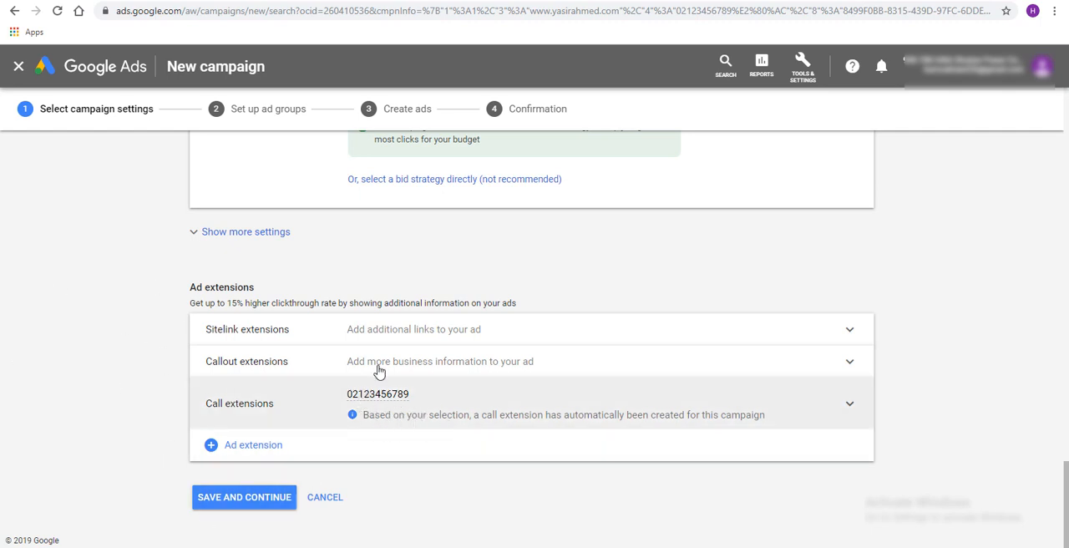
Add the existing "Get Quote" sitelink extension to the campaign and collapse the sitelink section
click(412, 339)
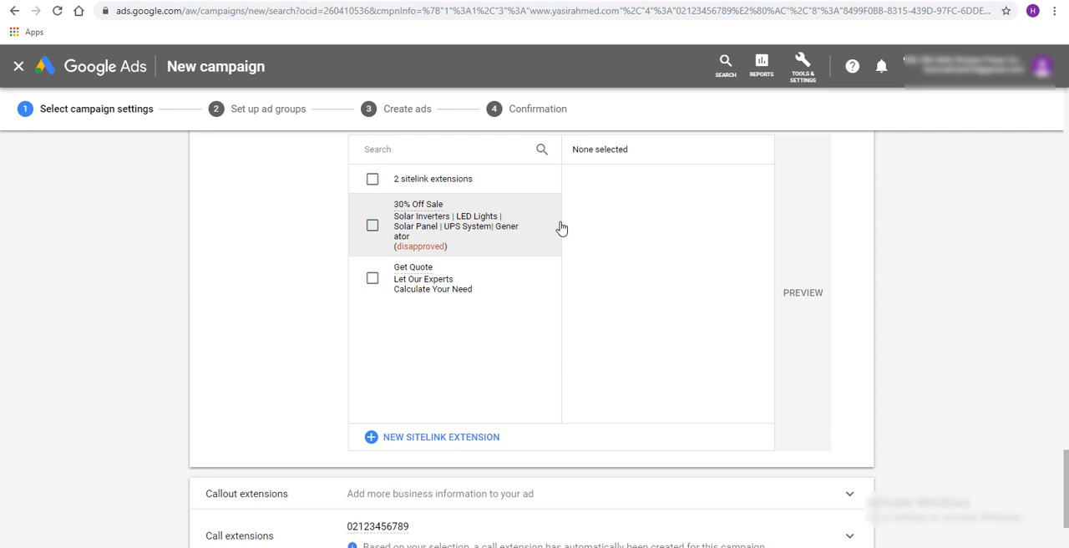
scroll(526, 303, down, 1)
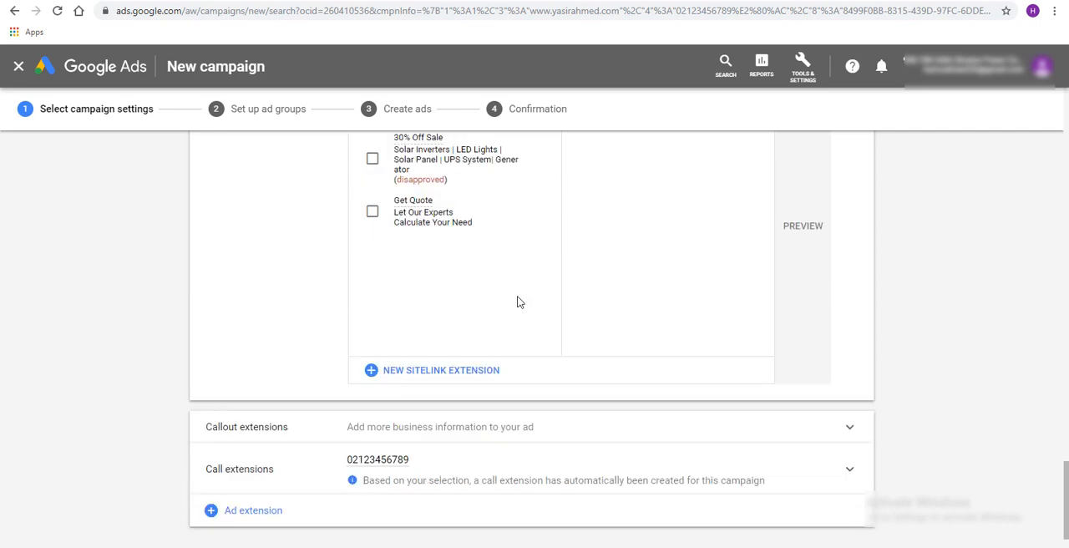
click(372, 211)
scroll(721, 340, up, 2)
scroll(721, 341, down, 1)
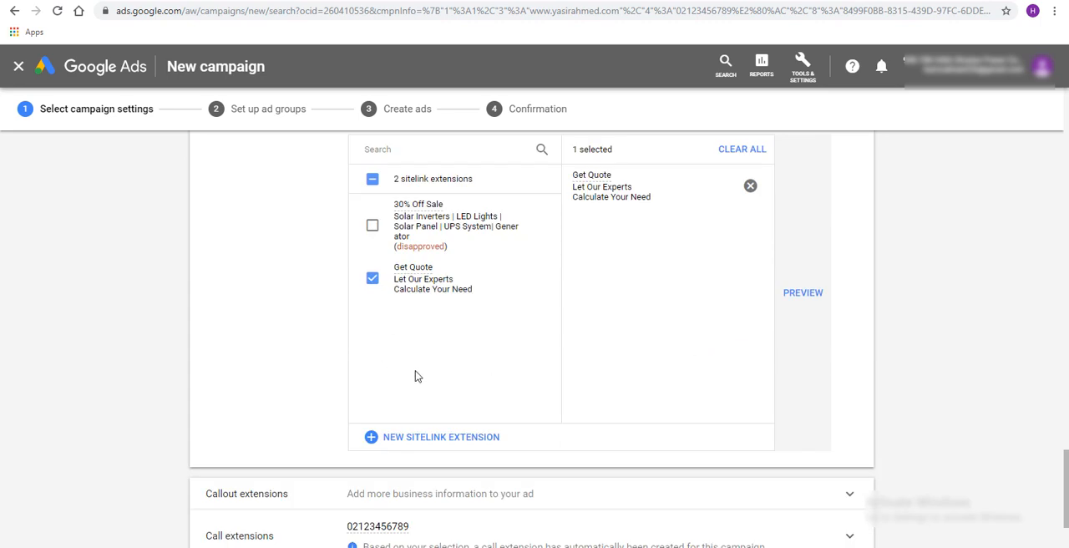
scroll(827, 297, up, 2)
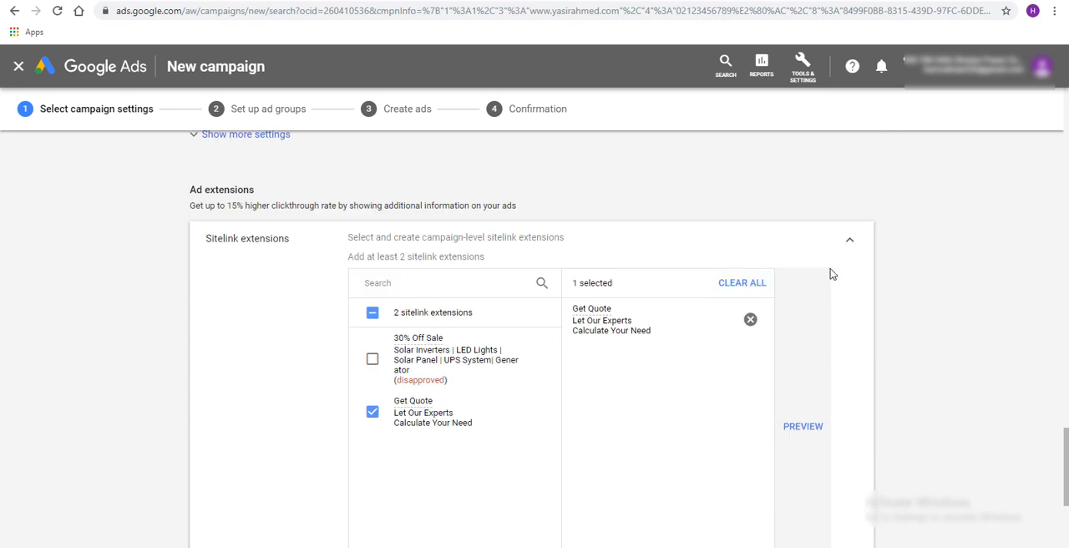
click(848, 245)
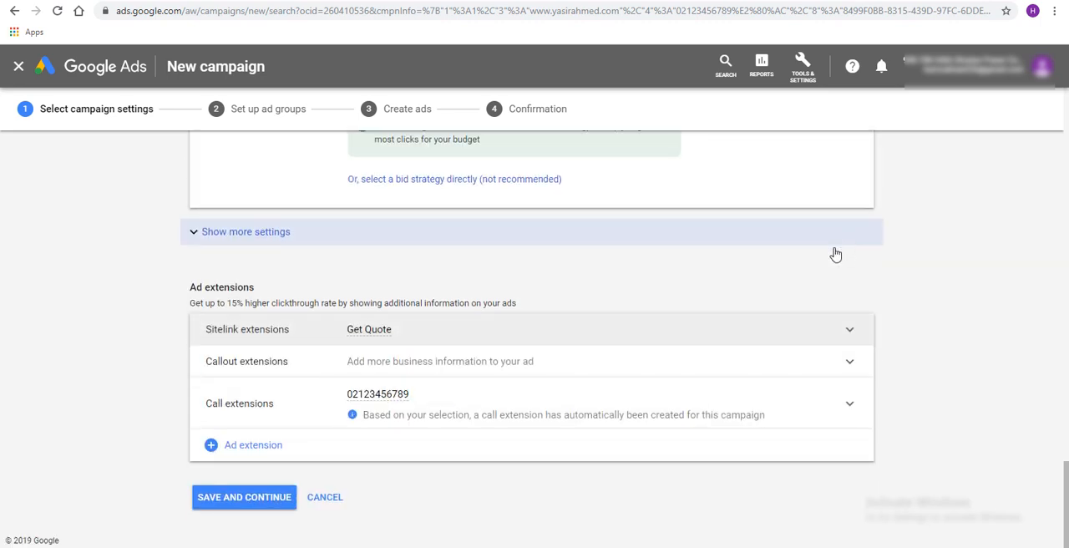
Examine the campaign's available callout extensions and the blank new callout form, leaving the form without saving
click(465, 365)
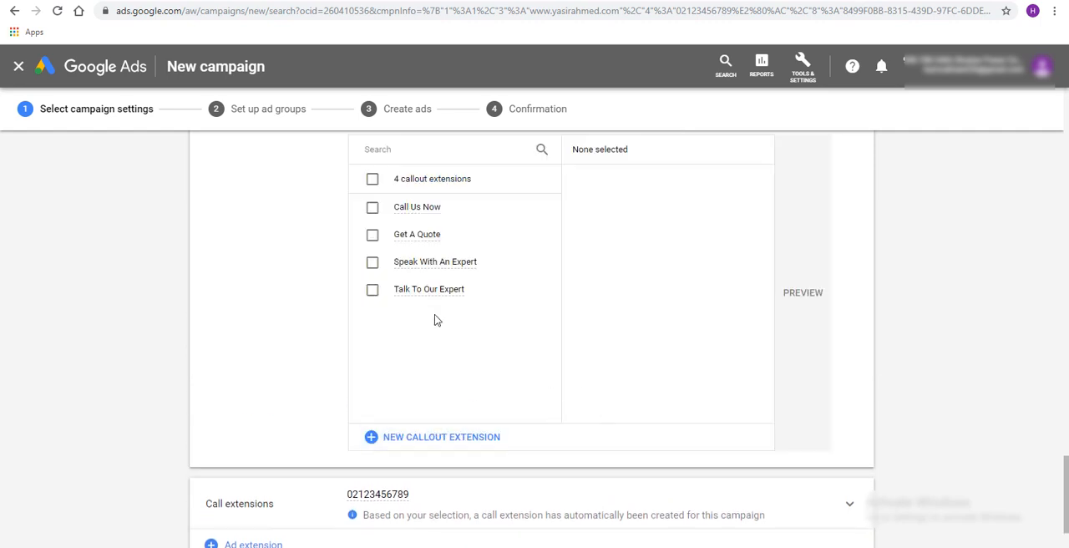
click(406, 441)
scroll(705, 352, up, 1)
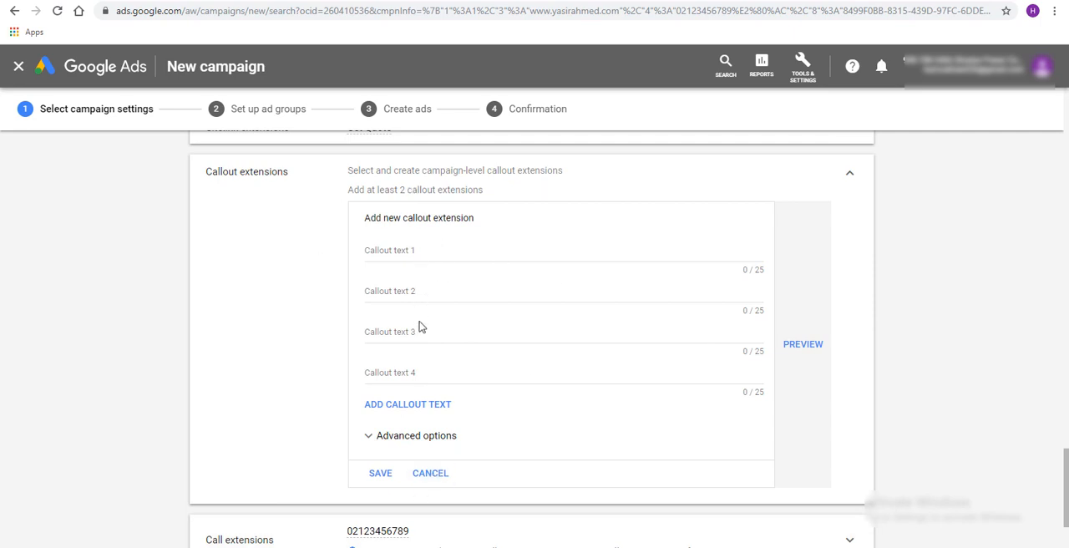
click(435, 472)
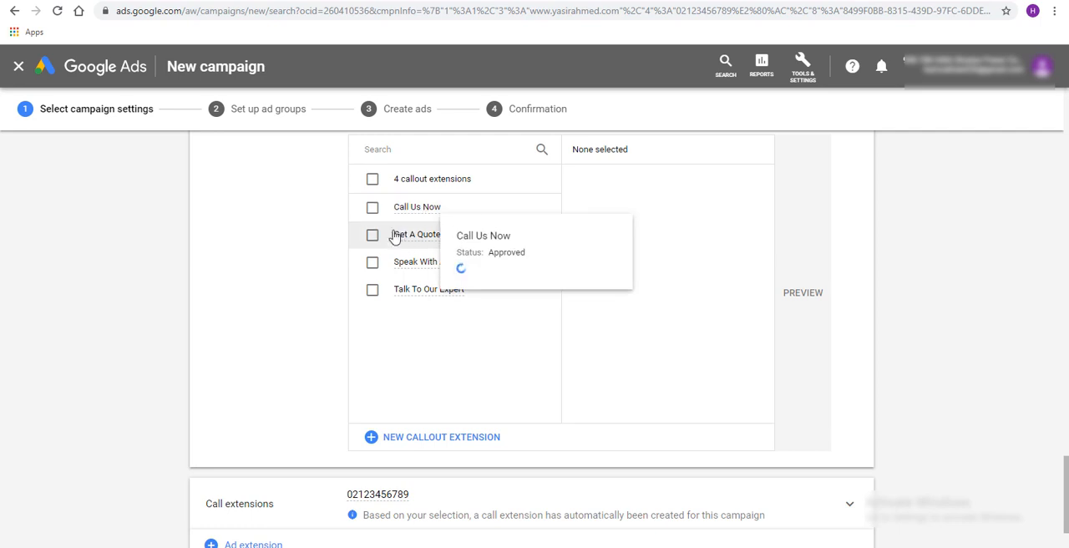
mouse_move(440, 245)
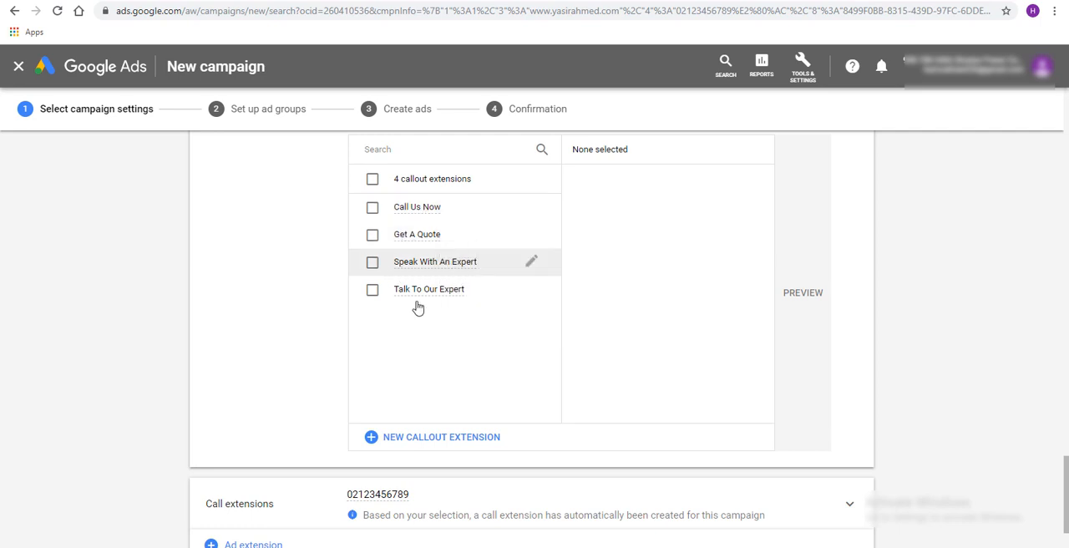
Compare the Super September Deals sitelink on the Google results page with the campaign's callout and sitelink extension sections
scroll(521, 448, down, 2)
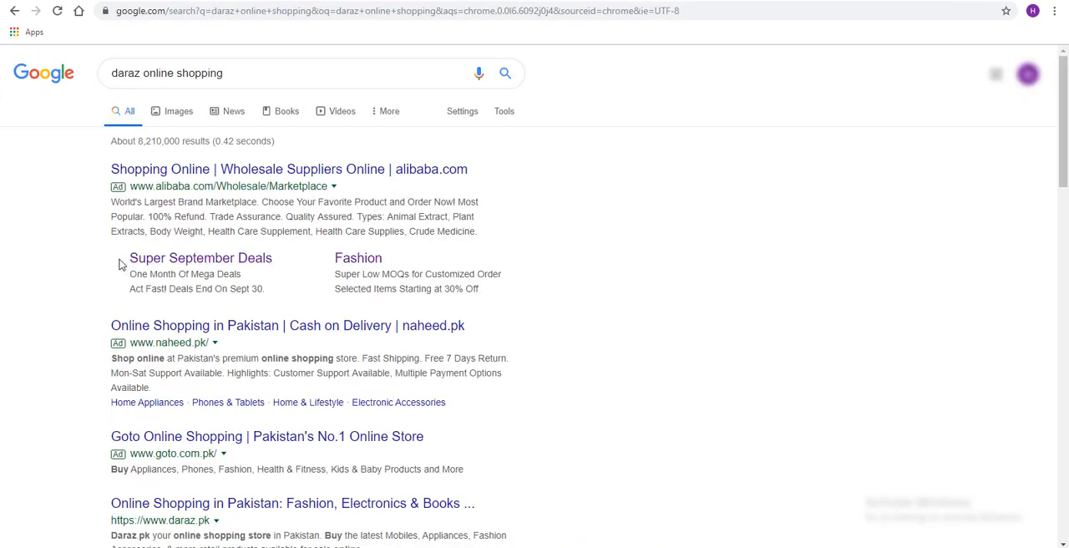
drag(117, 266, 276, 264)
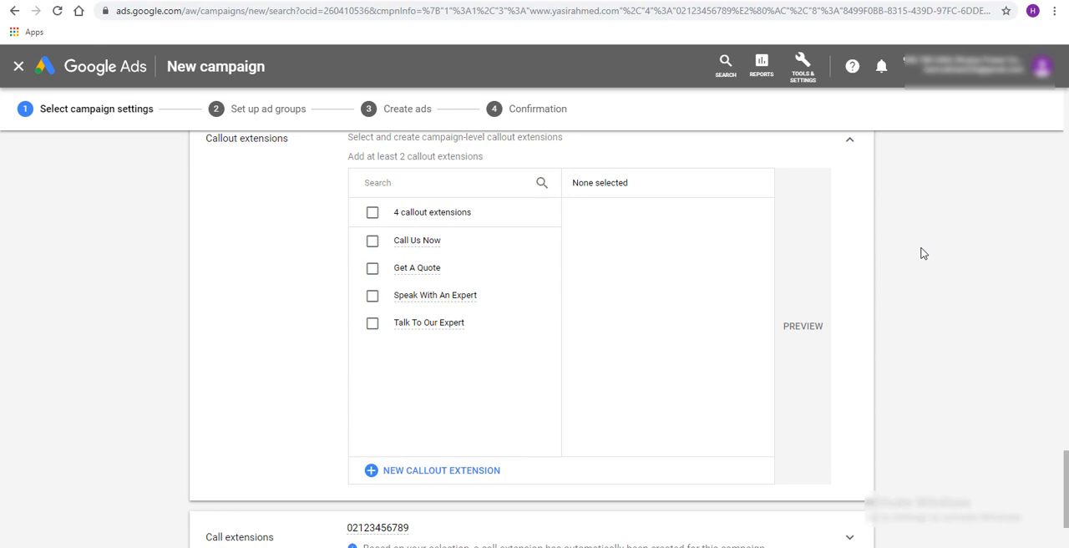
scroll(923, 253, up, 2)
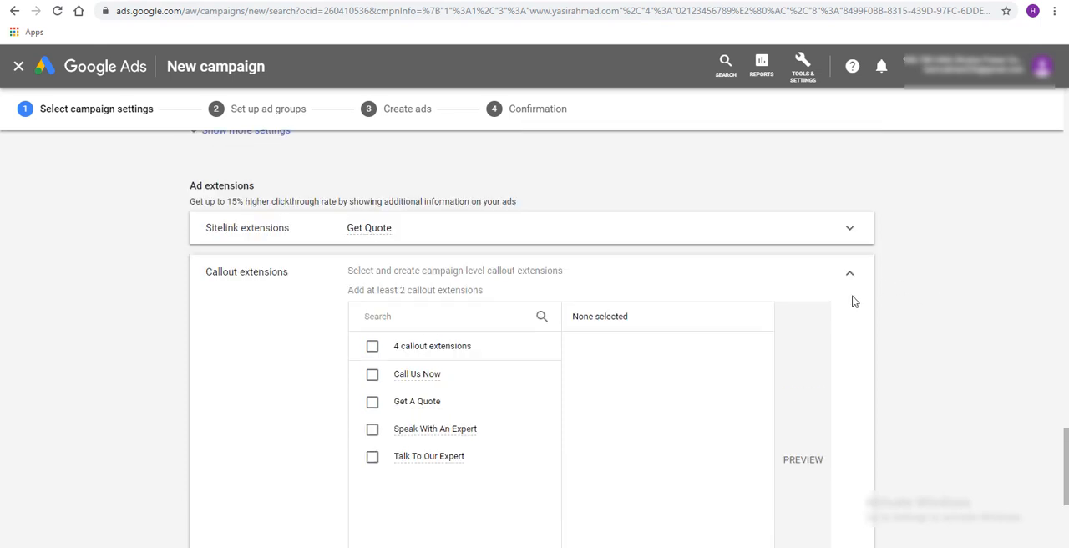
click(852, 274)
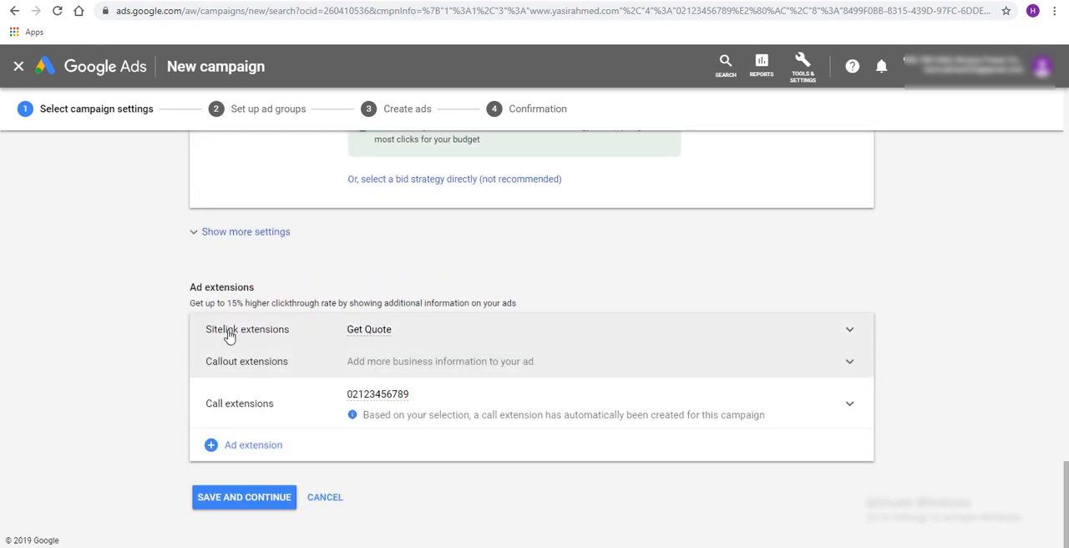
click(851, 331)
click(854, 338)
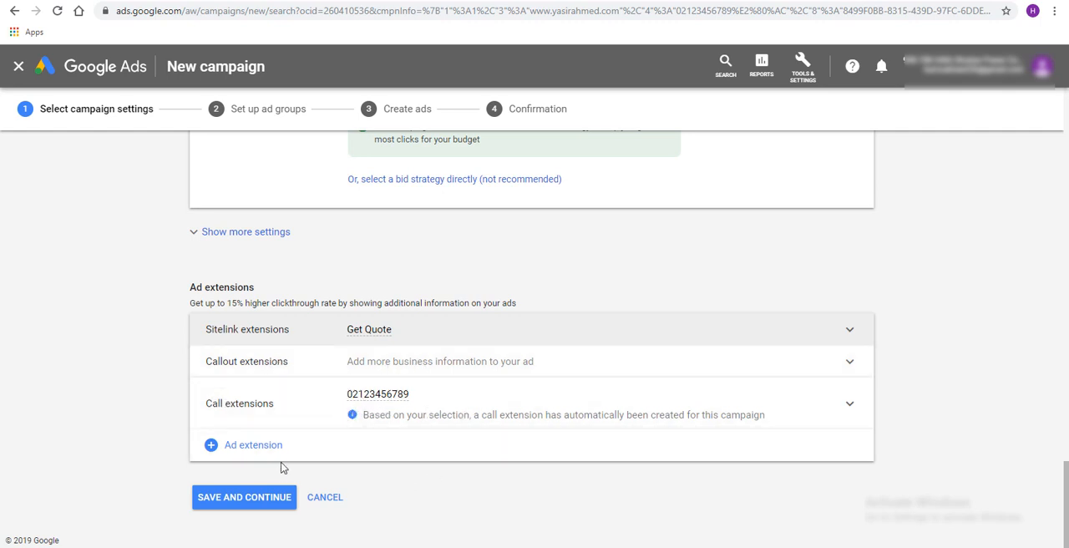
Add a promotion extensions section to the campaign and review the fields of the blank new promotion form
click(693, 460)
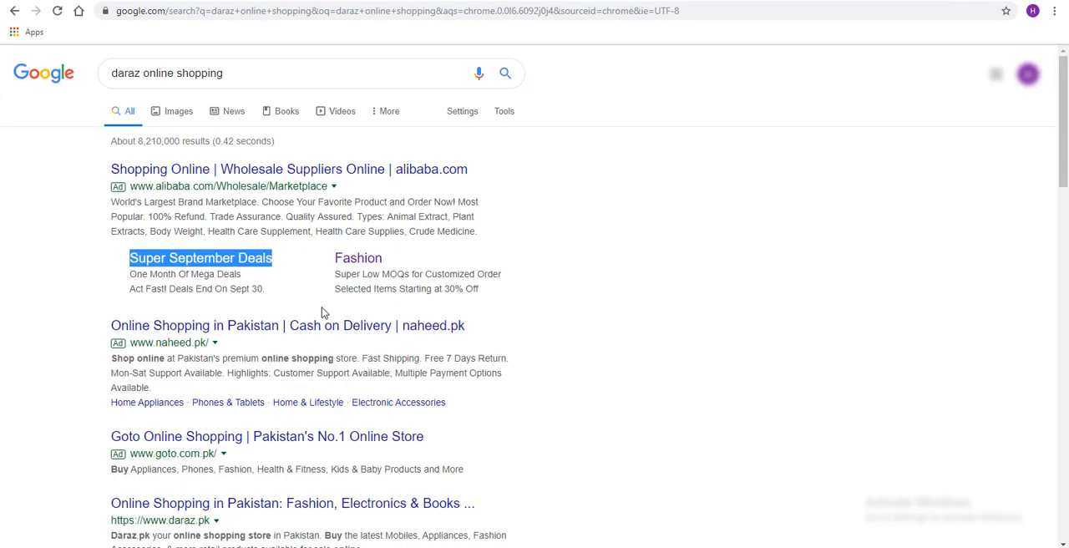
click(582, 284)
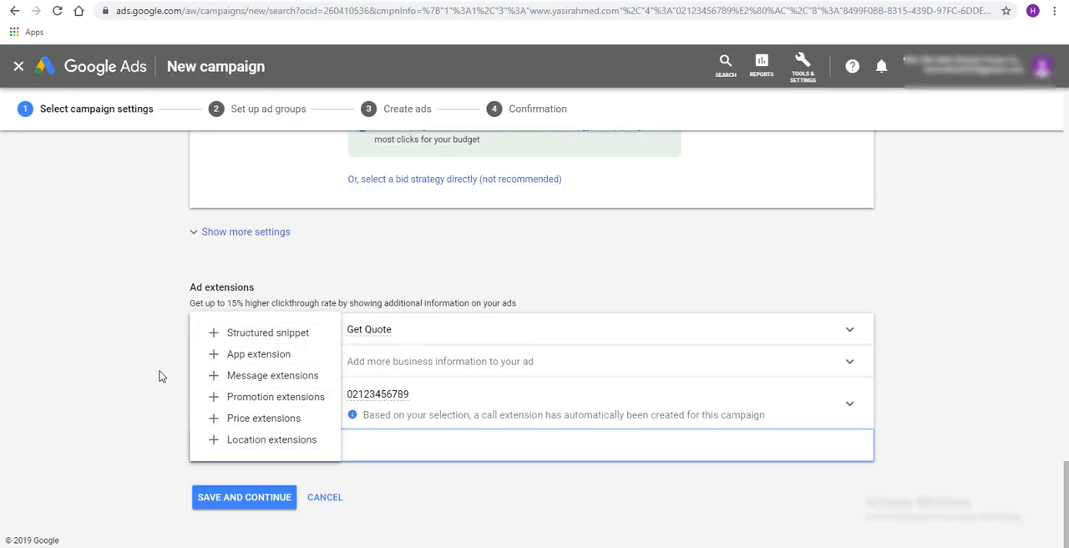
click(288, 399)
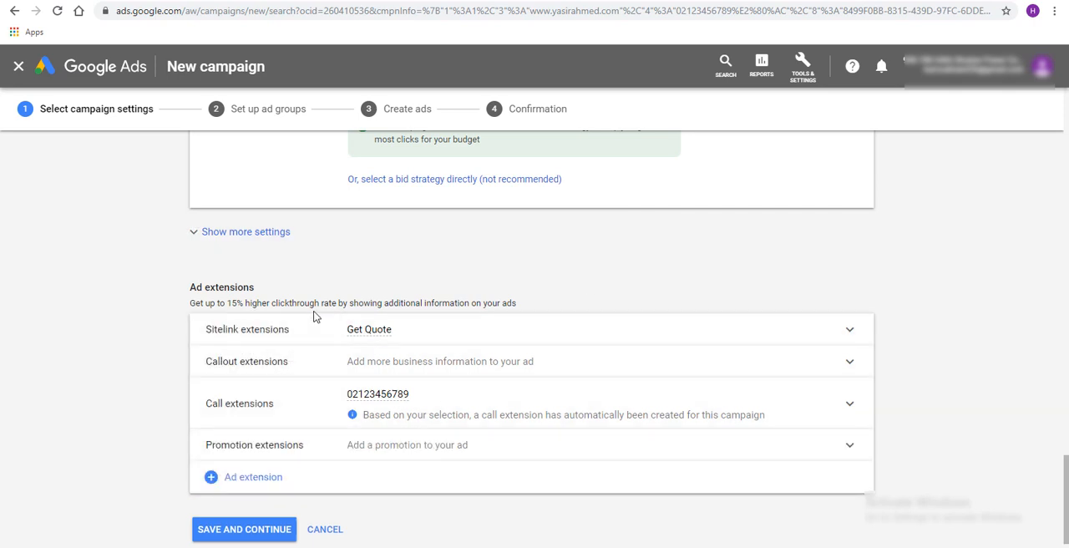
click(372, 456)
scroll(894, 432, down, 3)
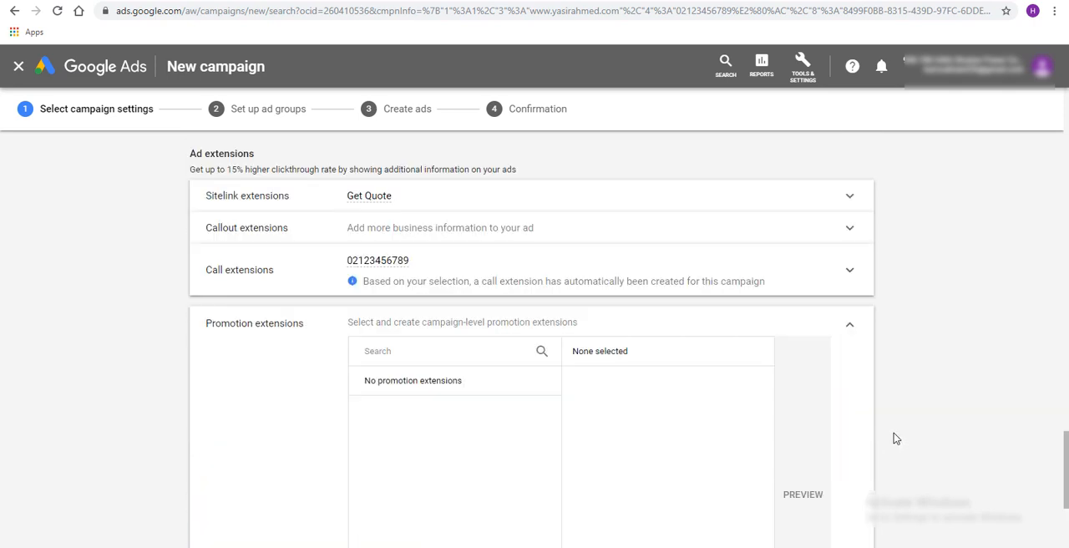
click(481, 508)
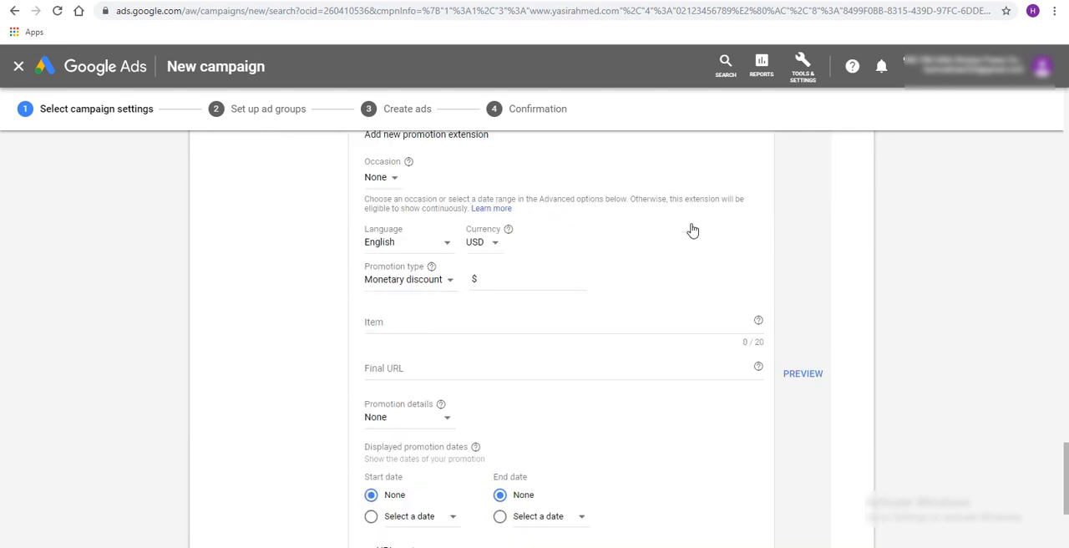
scroll(666, 286, up, 1)
scroll(666, 286, down, 3)
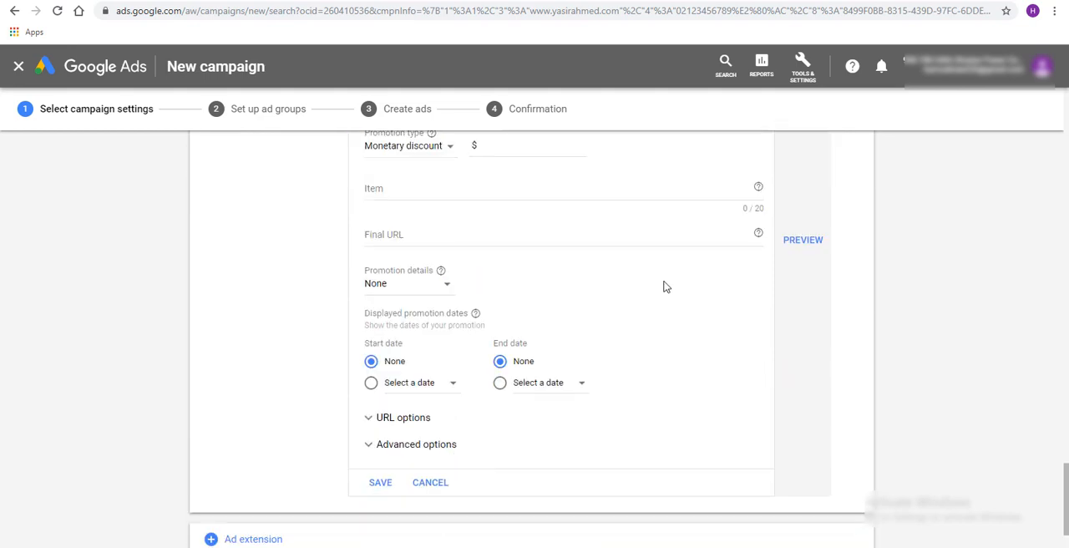
scroll(667, 286, up, 5)
click(852, 243)
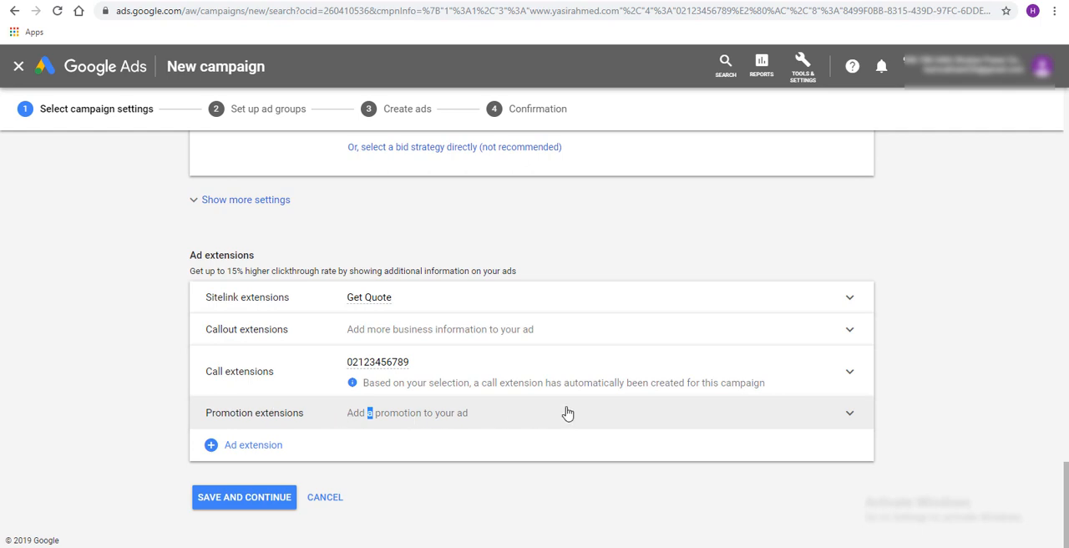
Set the average daily budget to PKR 500 and save the campaign settings to proceed to ad group setup
scroll(482, 236, up, 4)
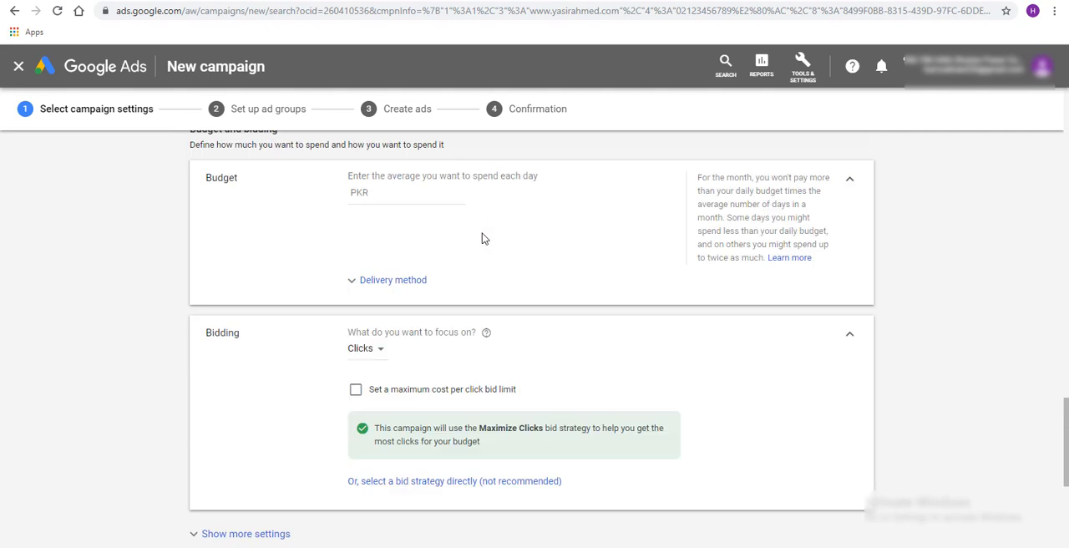
scroll(603, 260, up, 1)
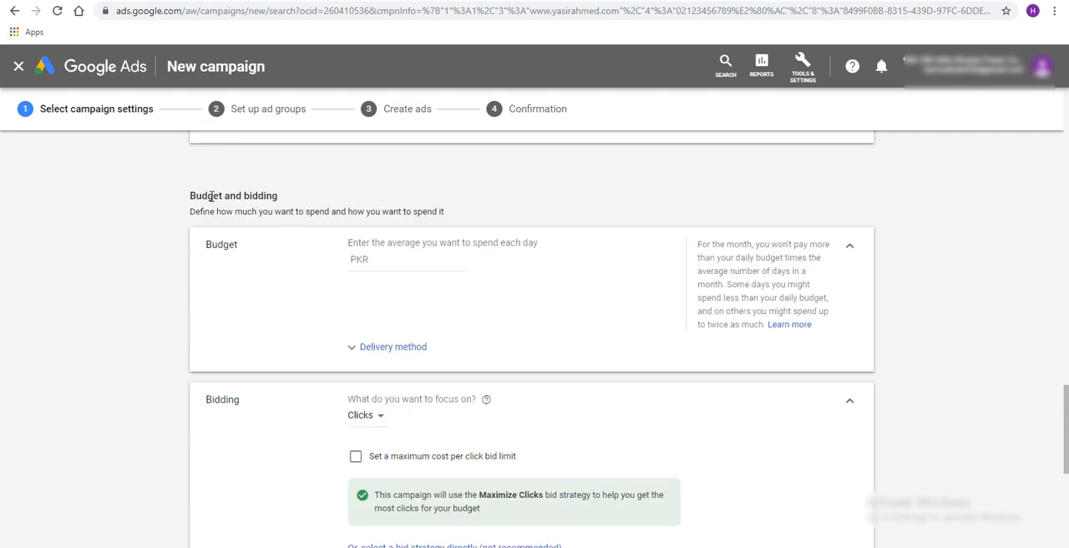
click(414, 260)
text(500)
click(541, 304)
scroll(502, 276, down, 5)
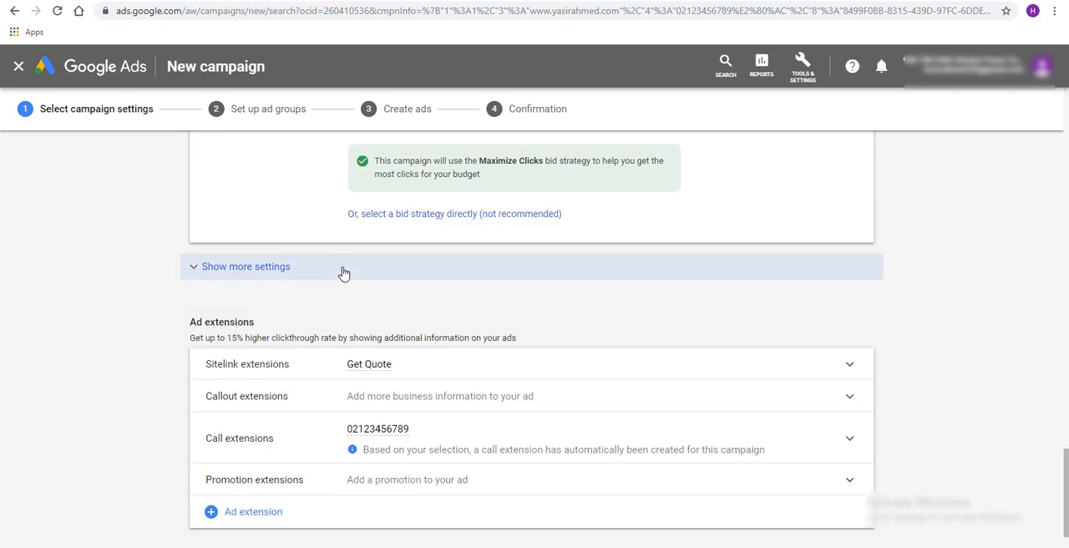
scroll(417, 292, down, 1)
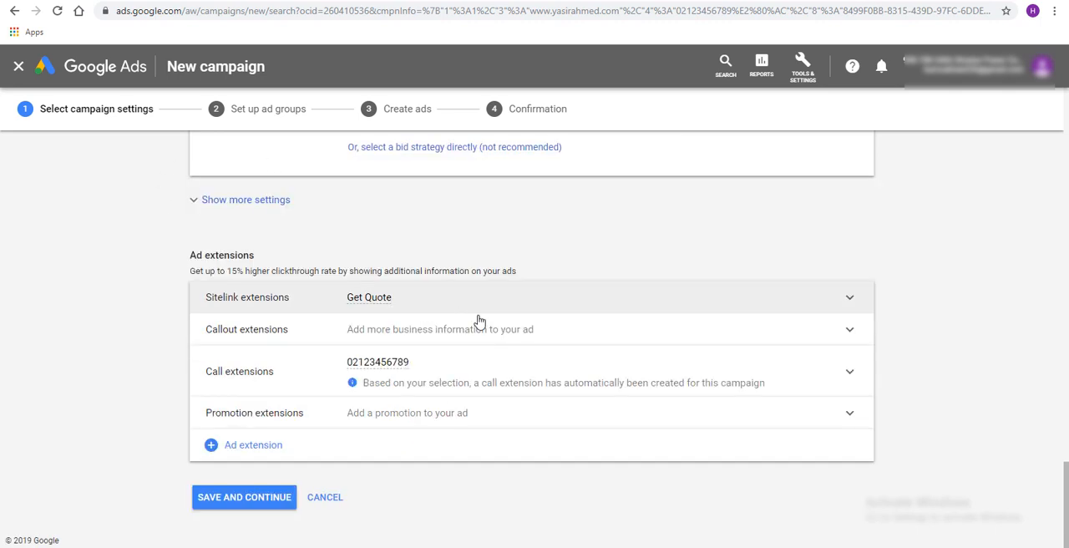
click(260, 498)
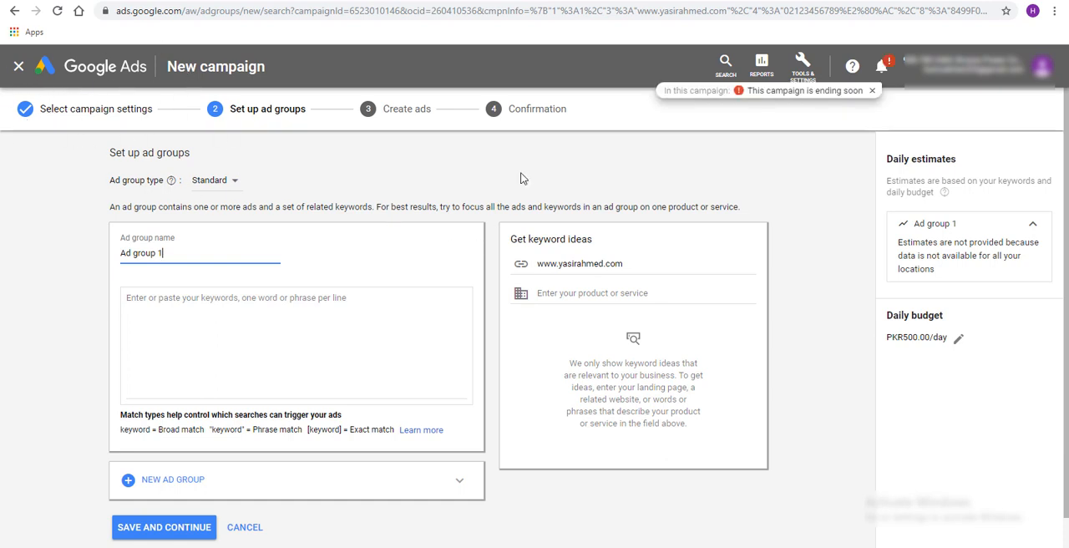
Dismiss the notice about the campaign ending soon and review the ad group's name and keyword fields
click(873, 92)
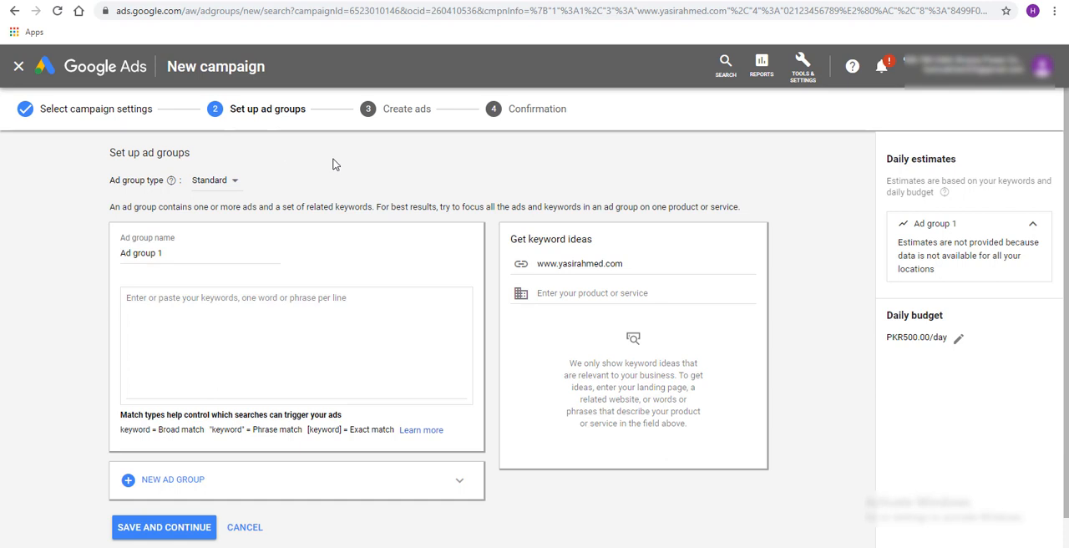
click(299, 307)
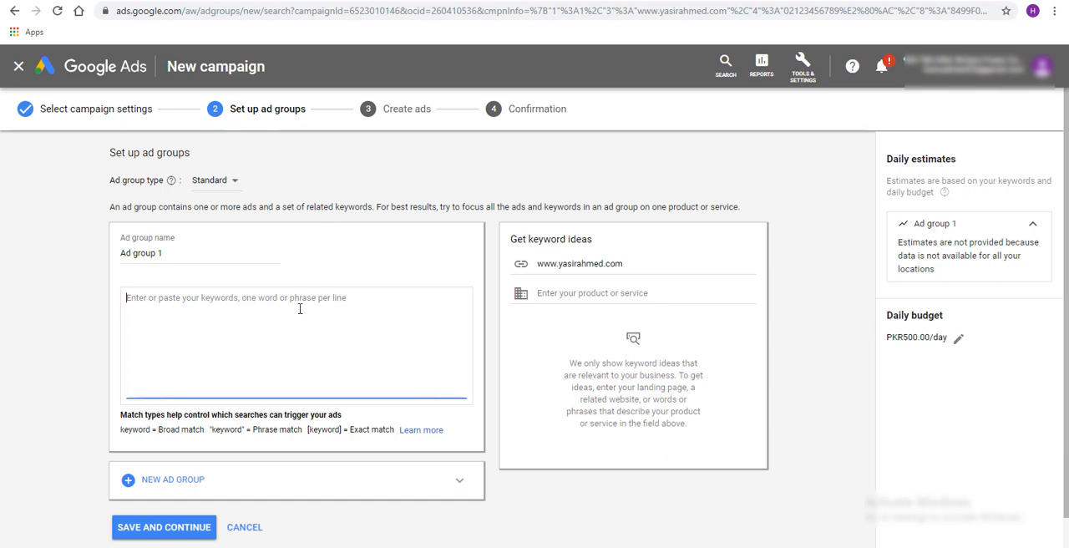
scroll(299, 306, down, 1)
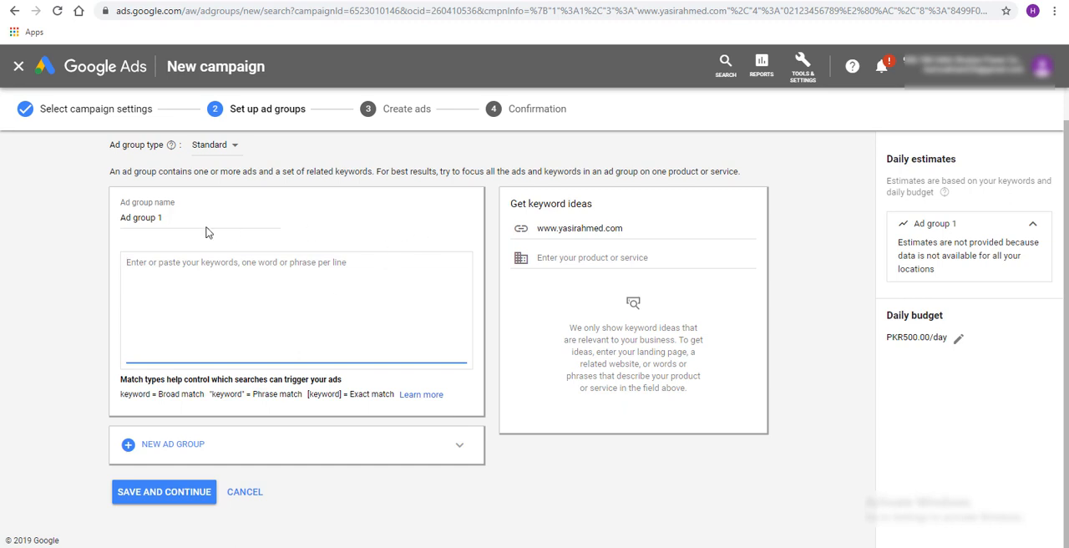
Rename the first ad group to "Sales"
drag(179, 216, 66, 218)
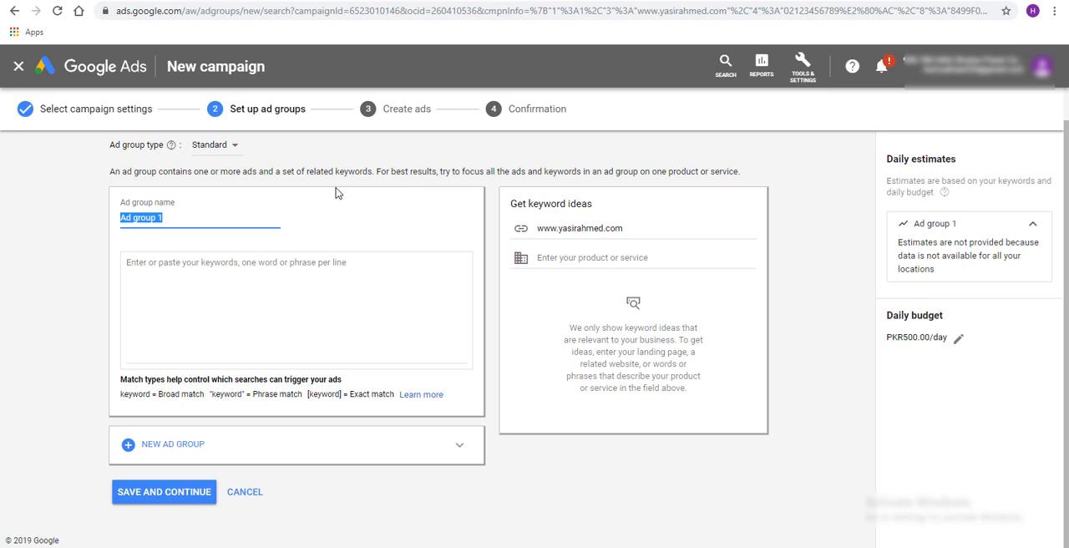
text(S)
text(A)
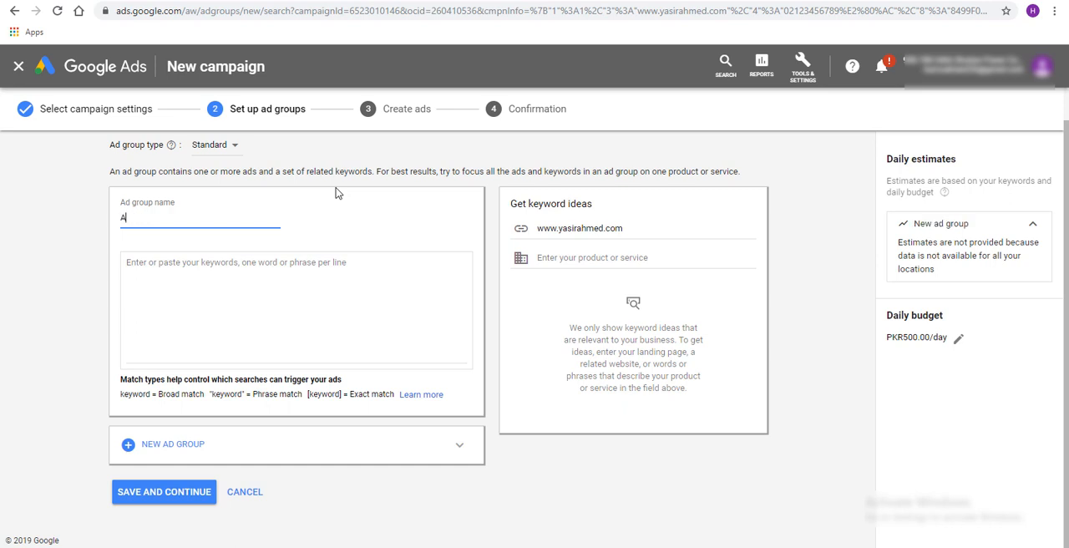
text(les)
Get keyword ideas for the product or service "digital marketing" and look through the suggested keywords and their monthly searches
click(535, 231)
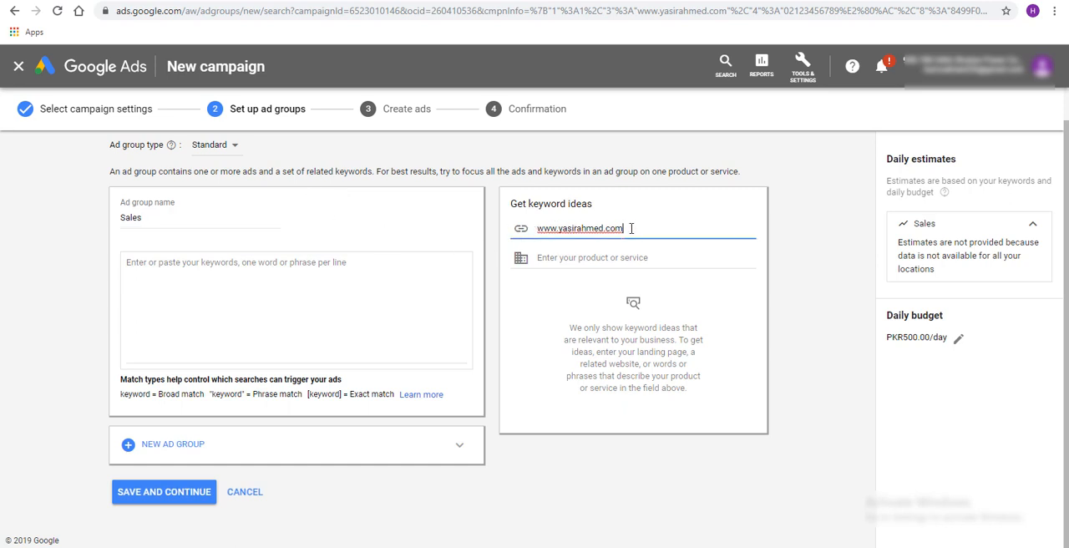
drag(625, 228, 543, 234)
click(565, 258)
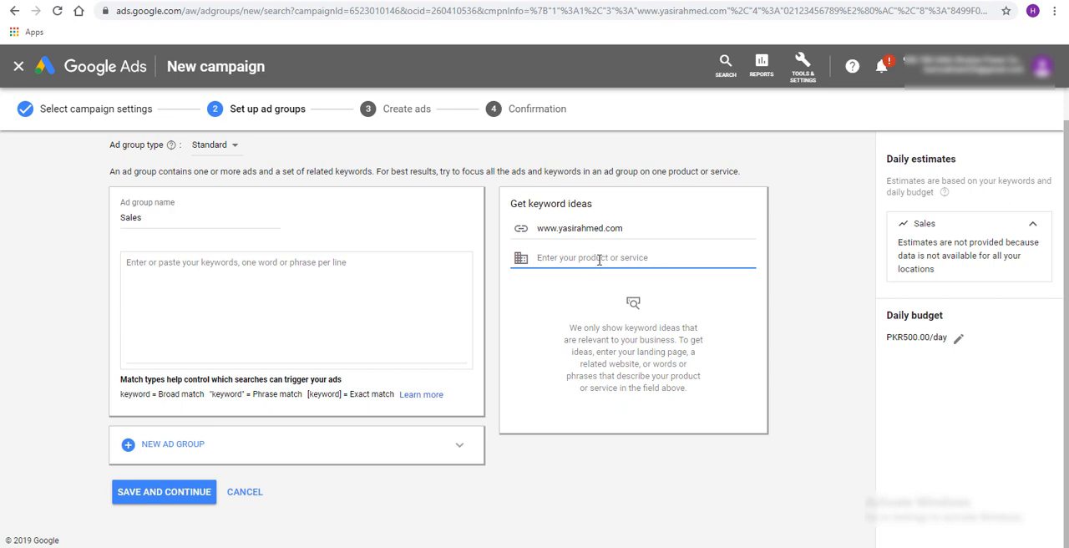
text(digital marketing)
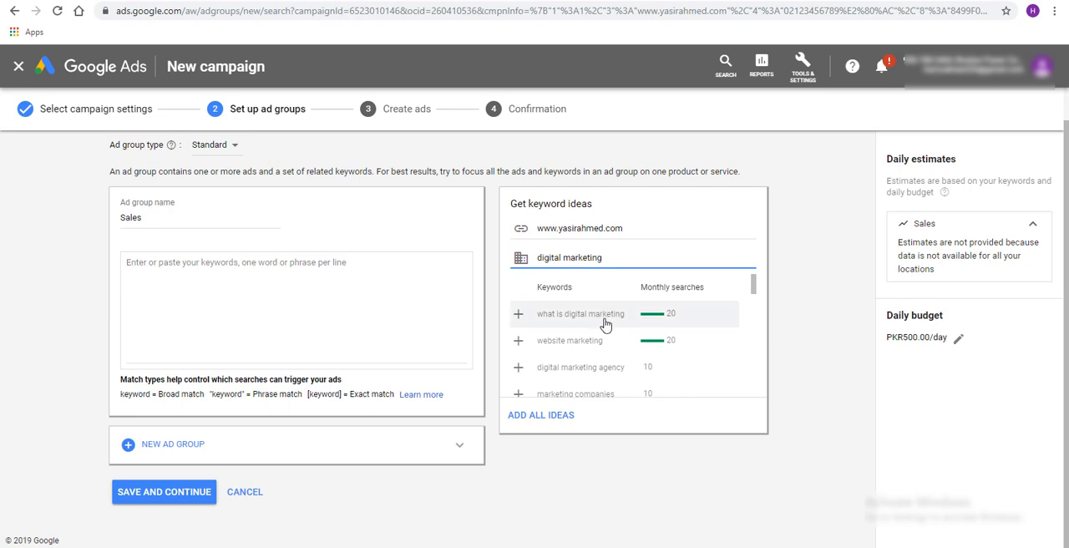
scroll(604, 322, down, 1)
scroll(607, 327, down, 5)
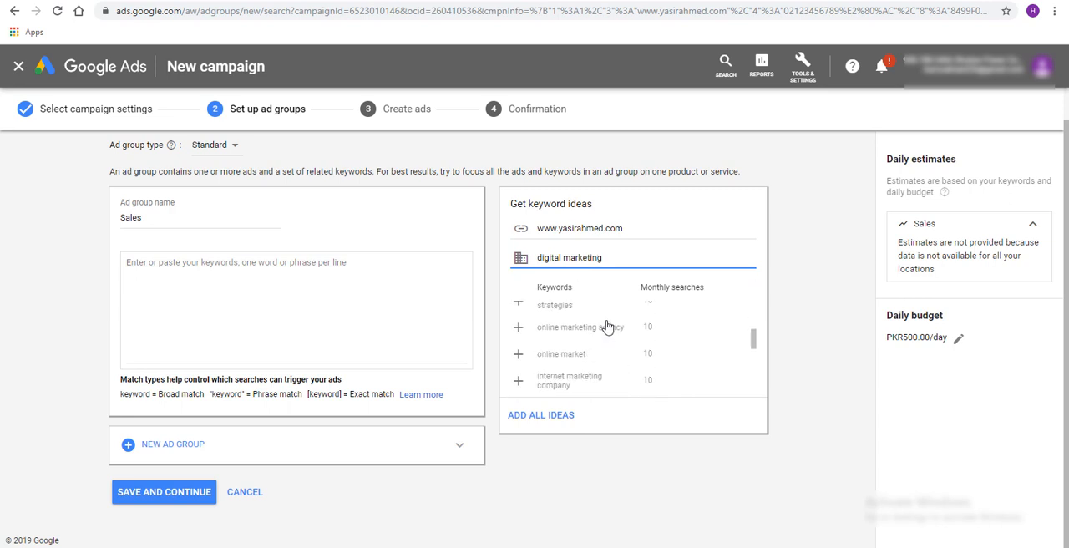
click(627, 384)
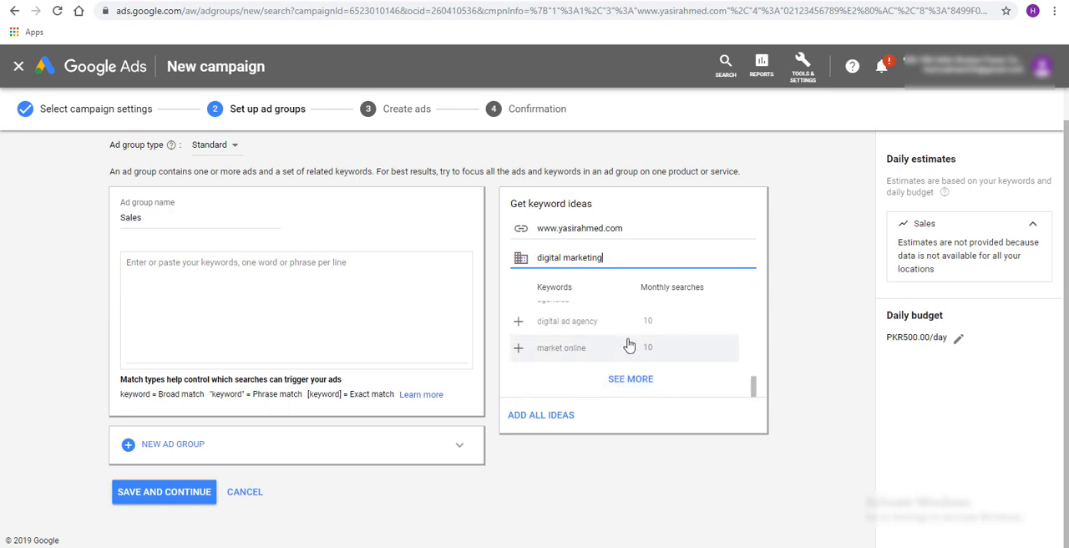
Get keyword ideas for "facebook ads" instead, look through the suggestions, and clear the product or service term
double_click(582, 257)
drag(550, 258, 540, 258)
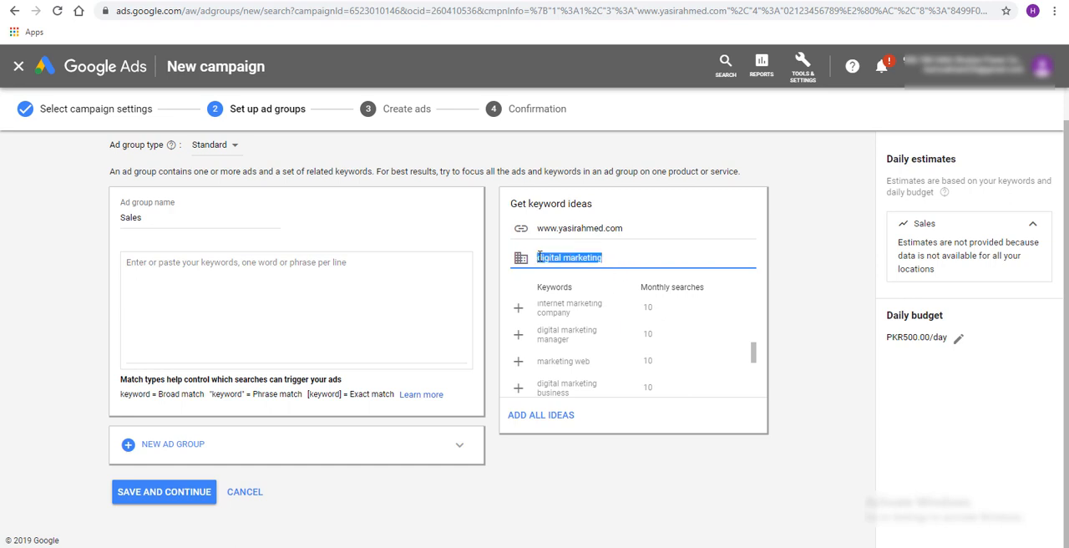
text(facebook ads)
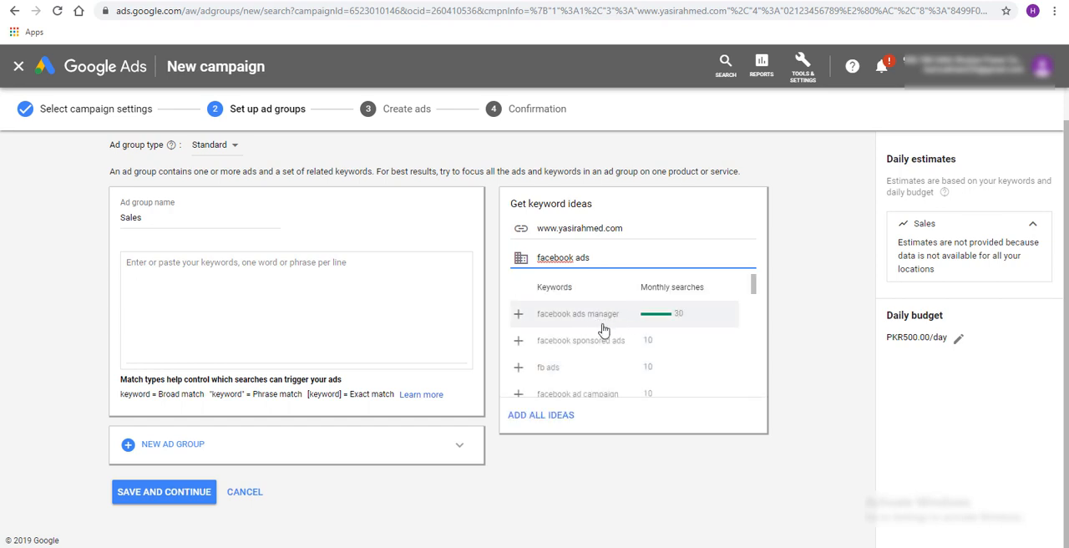
scroll(603, 324, down, 1)
scroll(609, 355, down, 1)
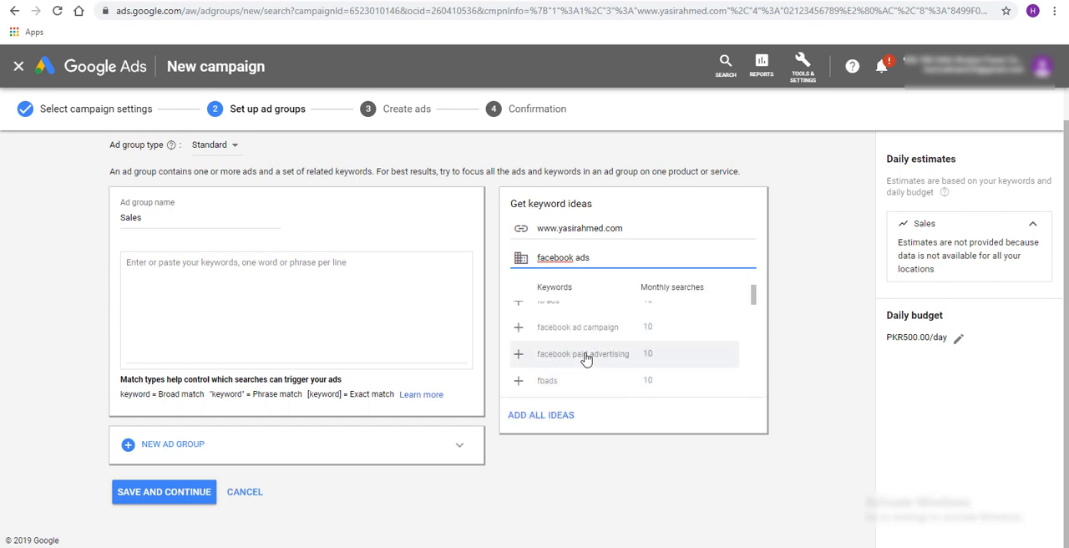
scroll(609, 343, up, 3)
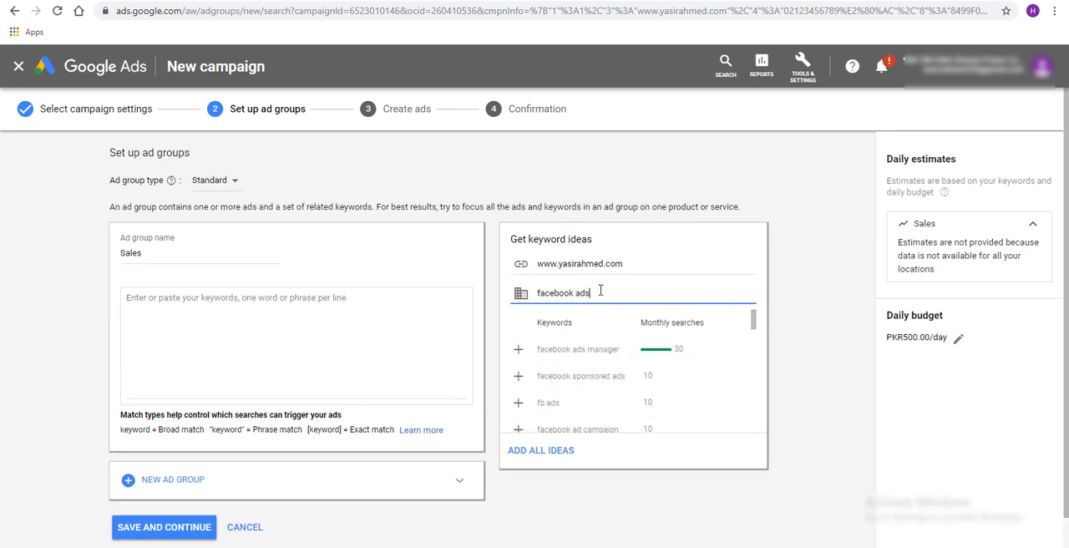
drag(599, 290, 537, 292)
key(BackSpace)
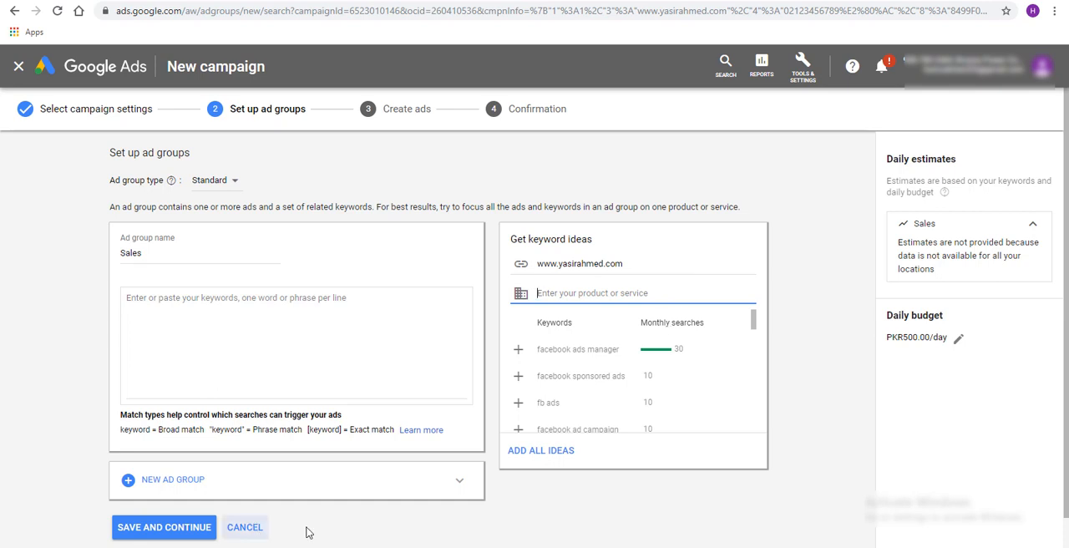
Switch to PowerPoint and start the slide show from the "Ad Copy – That worked for me" slide
mouse_move(441, 547)
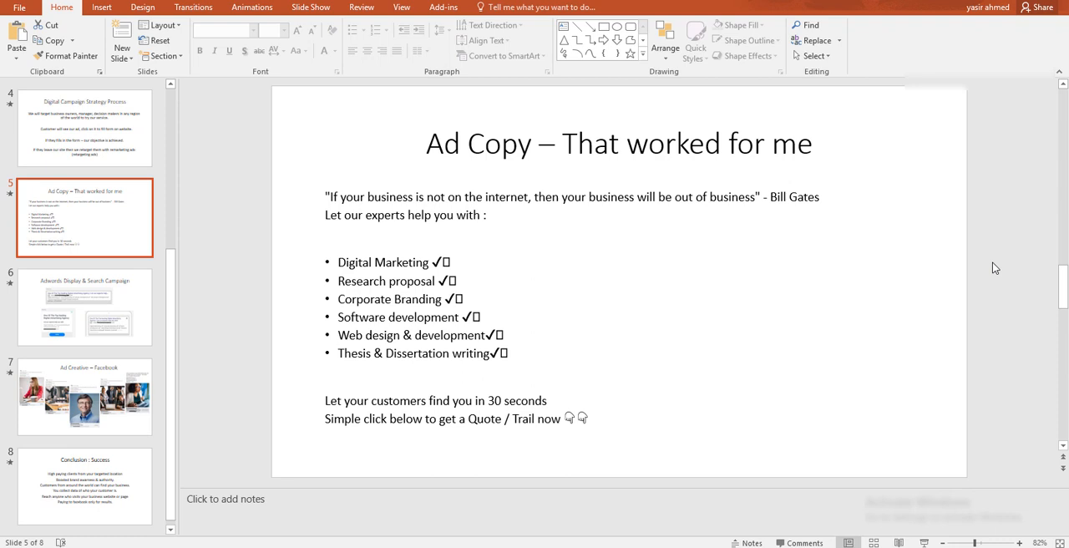
click(727, 293)
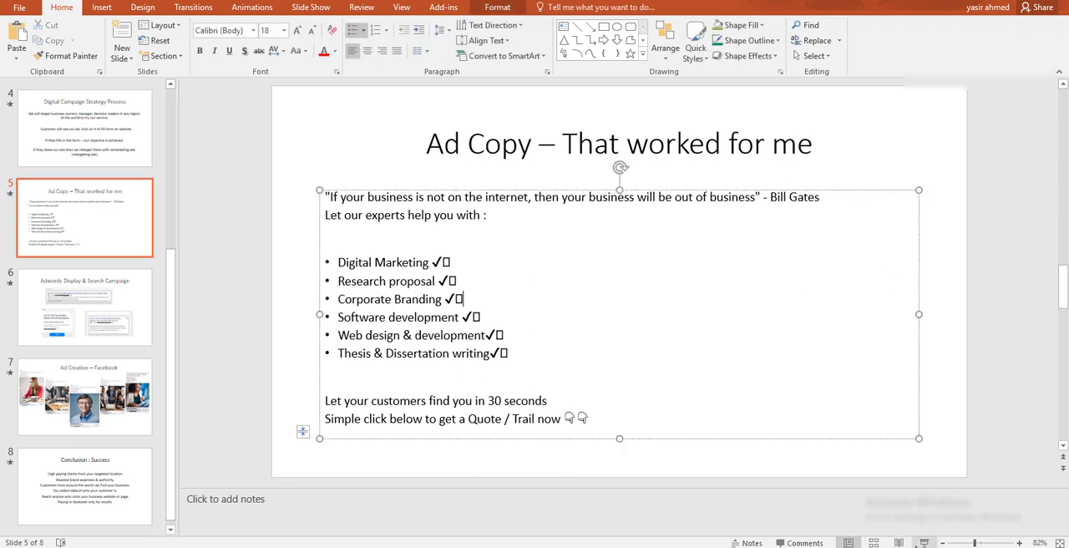
key(shift+F5)
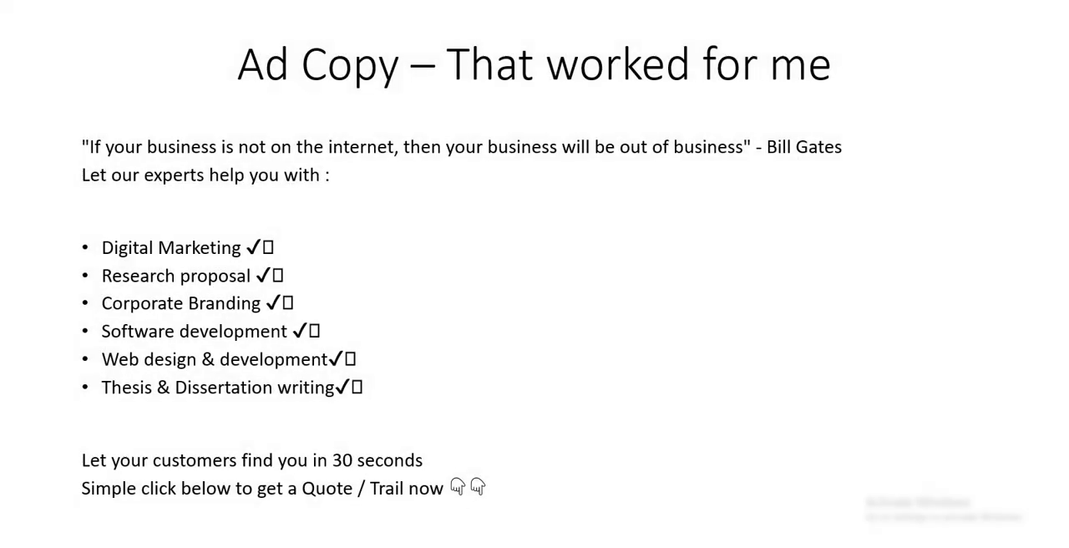
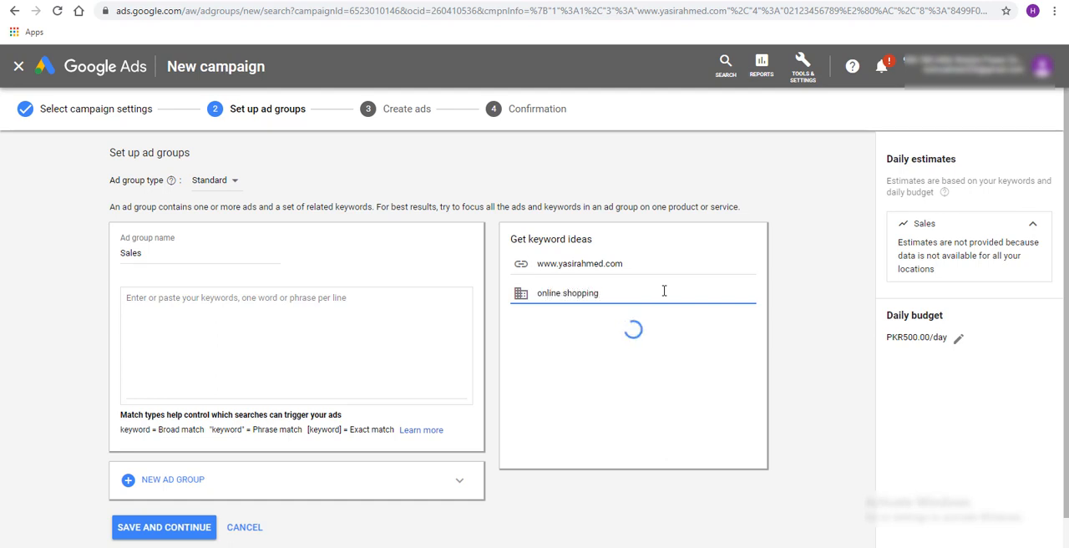
Add the suggested keywords "online shopping websites", "online shopping for women", "clothing store" and "online shopping offers" to the Sales ad group
scroll(641, 367, down, 1)
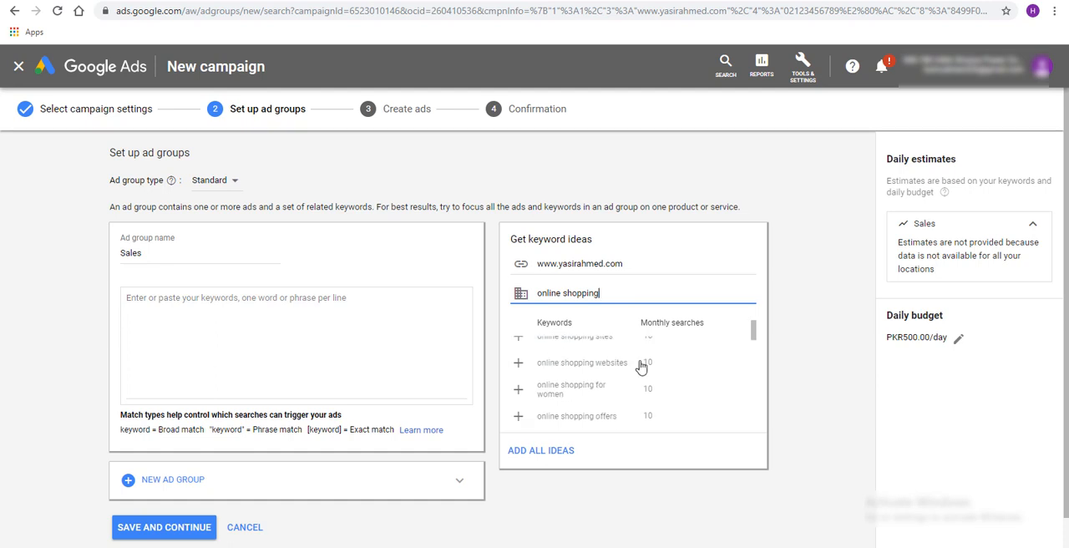
click(518, 365)
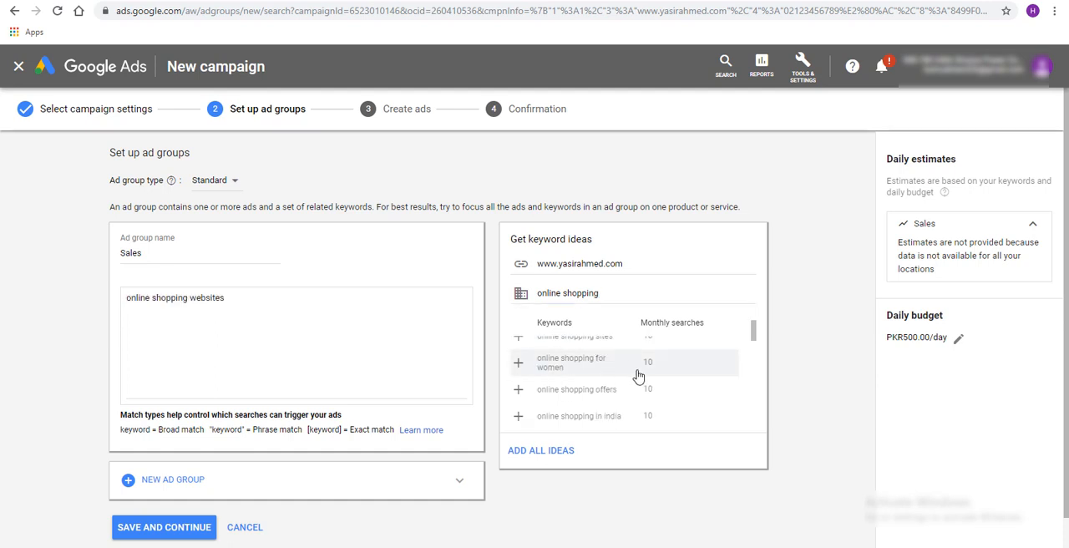
click(518, 364)
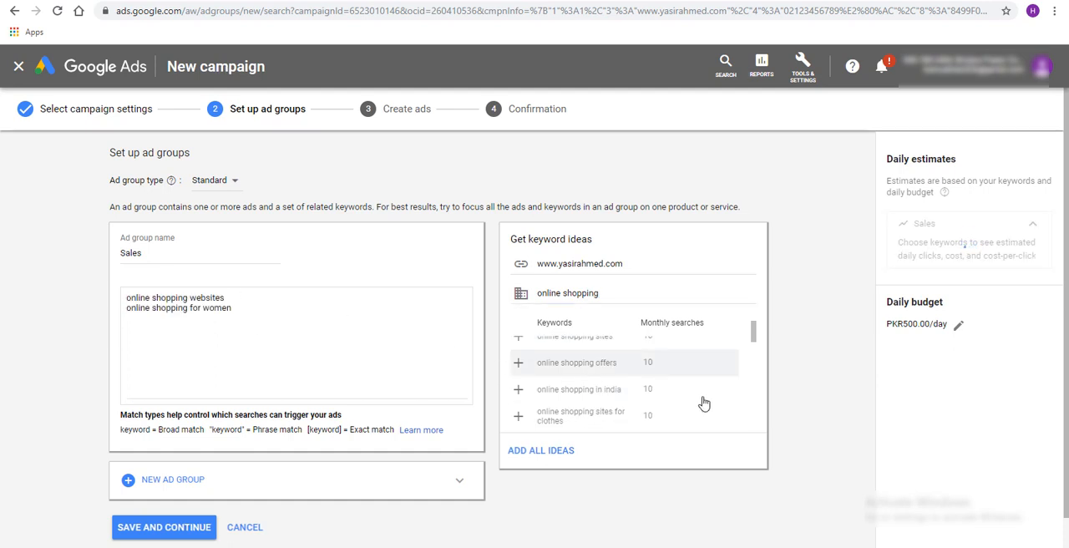
scroll(685, 393, up, 2)
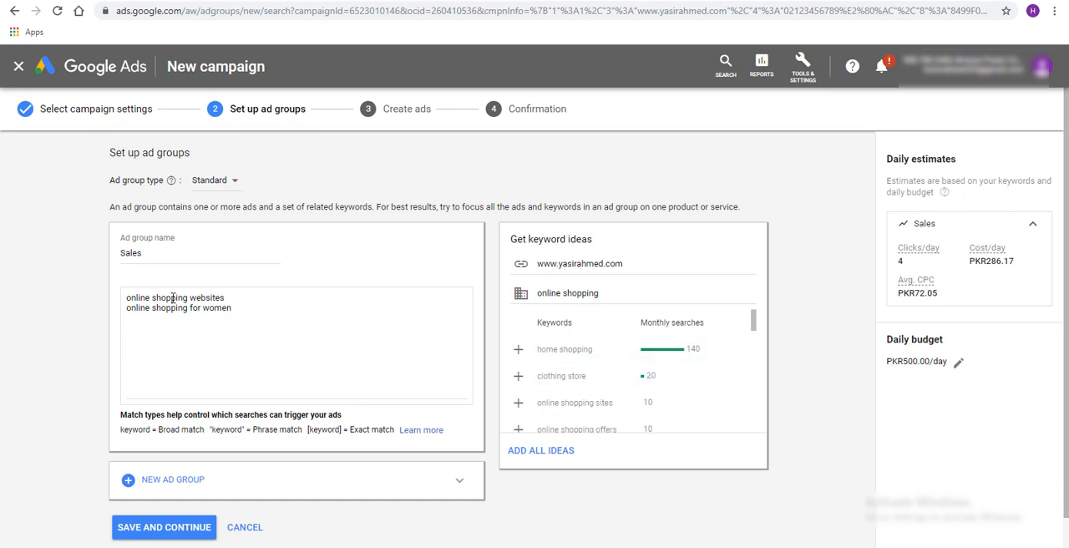
drag(259, 313, 129, 298)
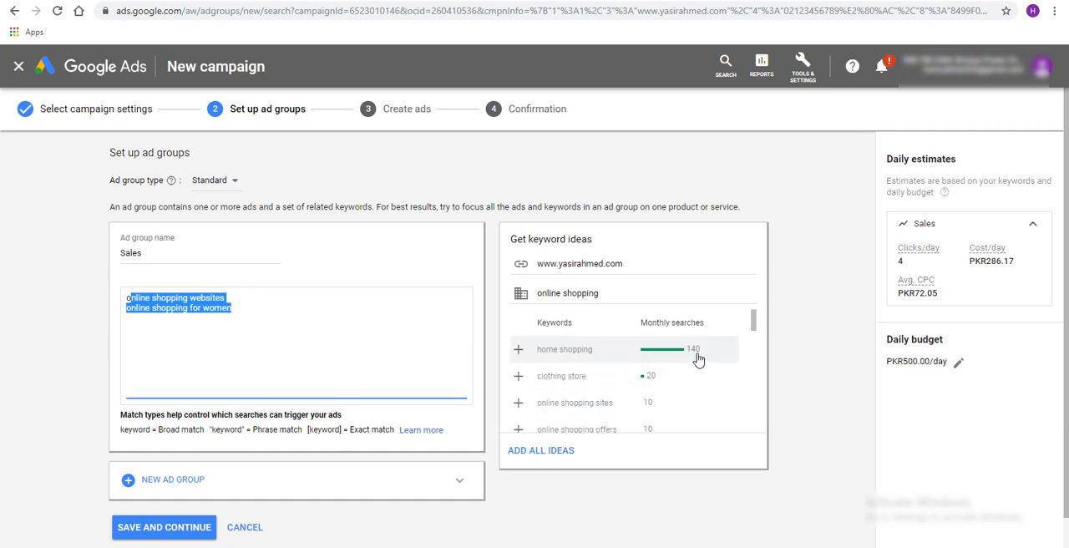
click(248, 310)
click(518, 376)
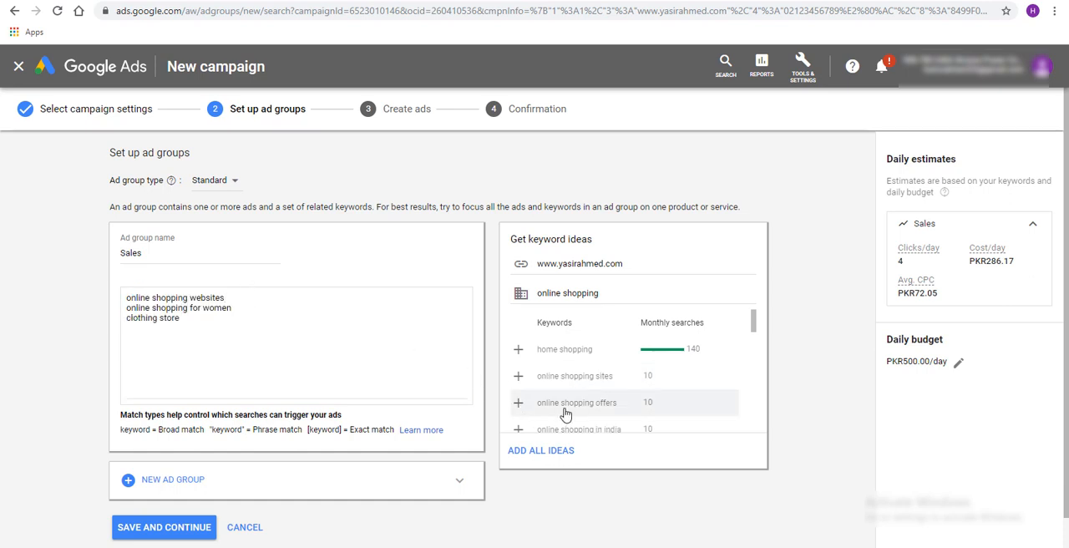
click(518, 403)
Replace all the ad group's keywords with the services list copied from slide 5 in PowerPoint, "Digital Marketing" through "Thesis & Dissertation writing"
drag(216, 328, 125, 296)
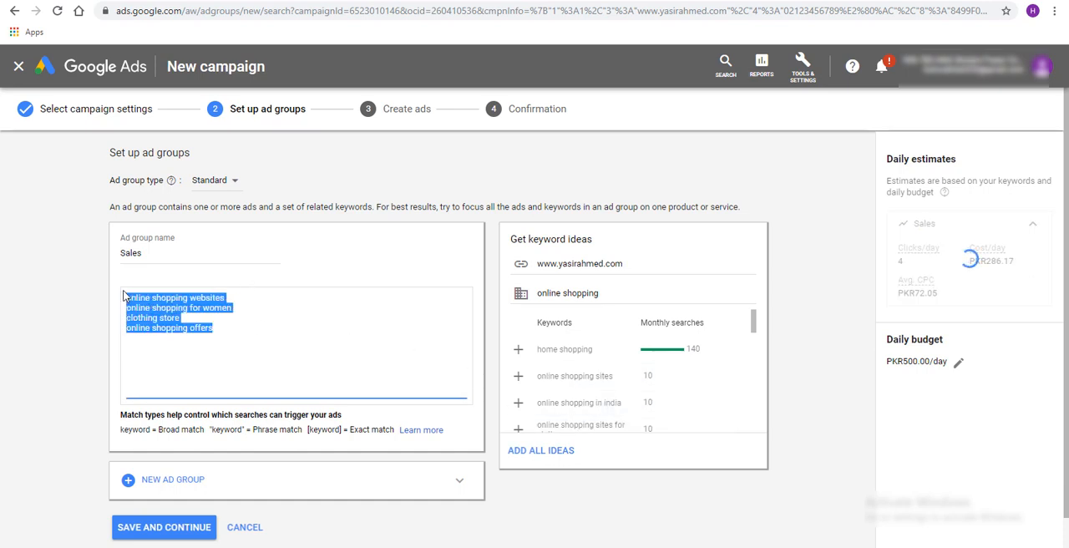
key(BackSpace)
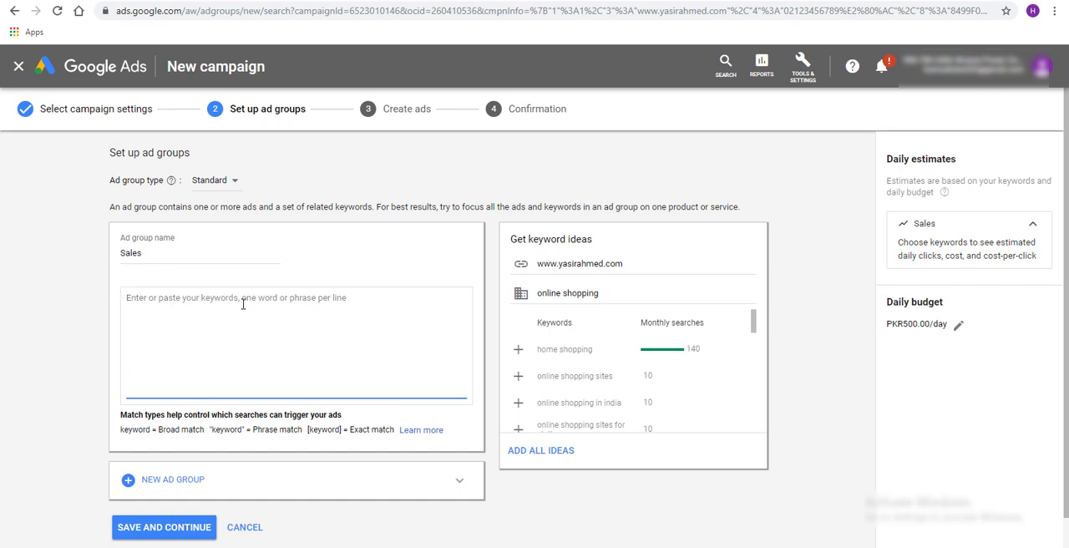
key(alt+Tab)
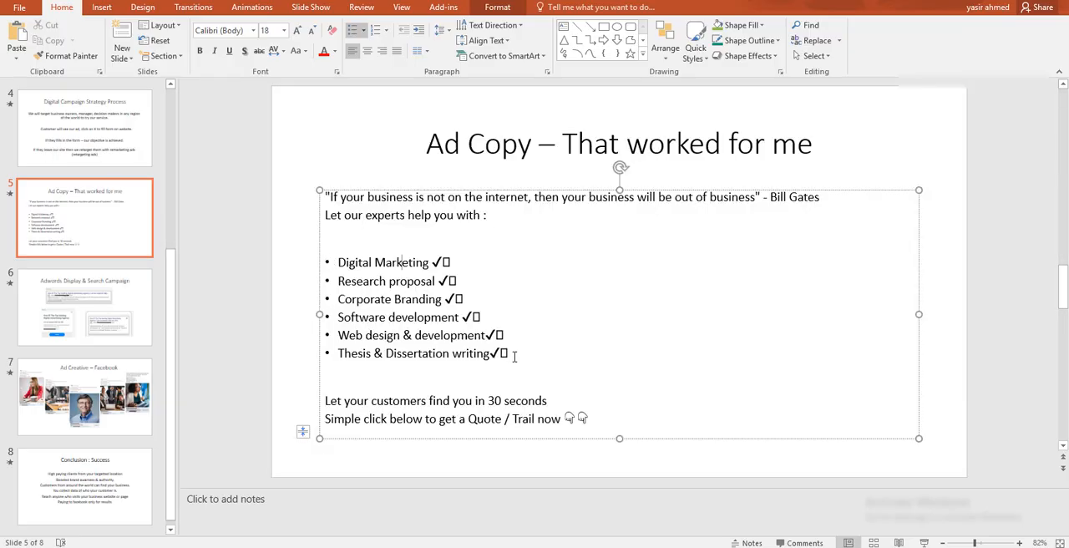
drag(515, 355, 325, 265)
key(alt+Tab)
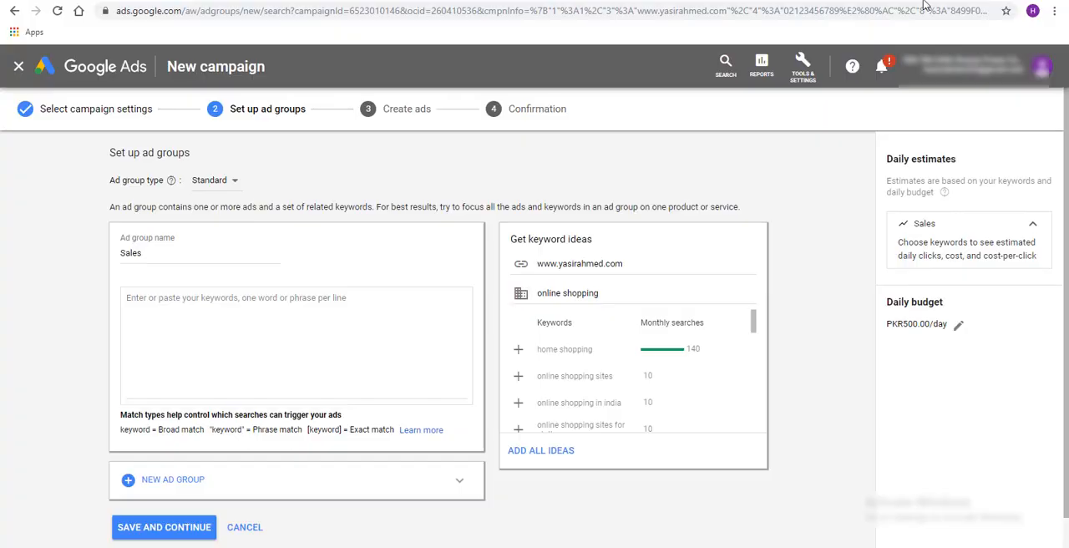
click(315, 312)
text(Digital Marketing ✔ Research proposal ✔ Corporate Branding ✔ Software development ✔ Web design & development✔ Thesis & Dissertation writing✔)
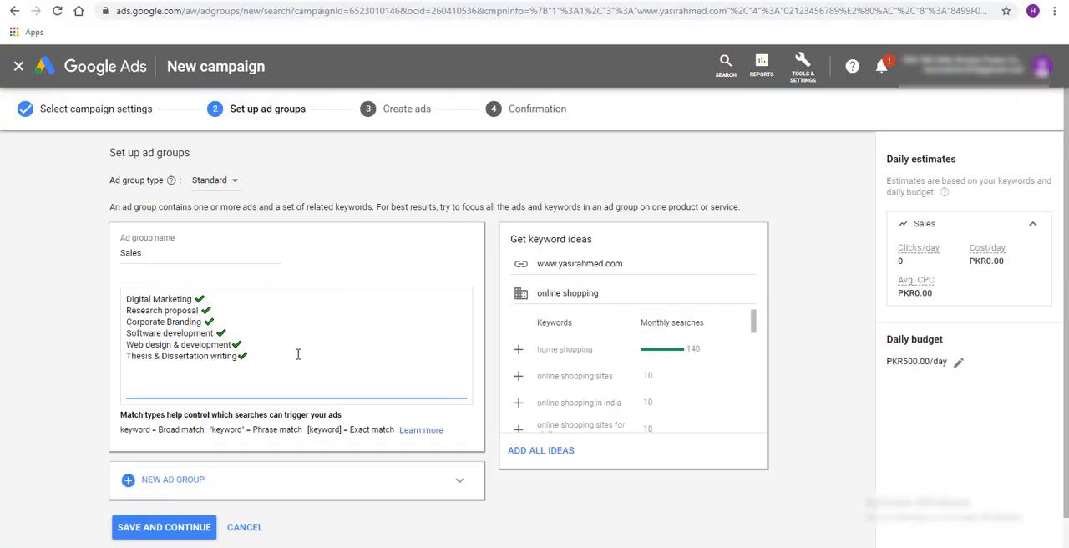
Remove the green check mark from the end of each of the six pasted keywords
key(BackSpace)
key(Up)
key(shift+Left)
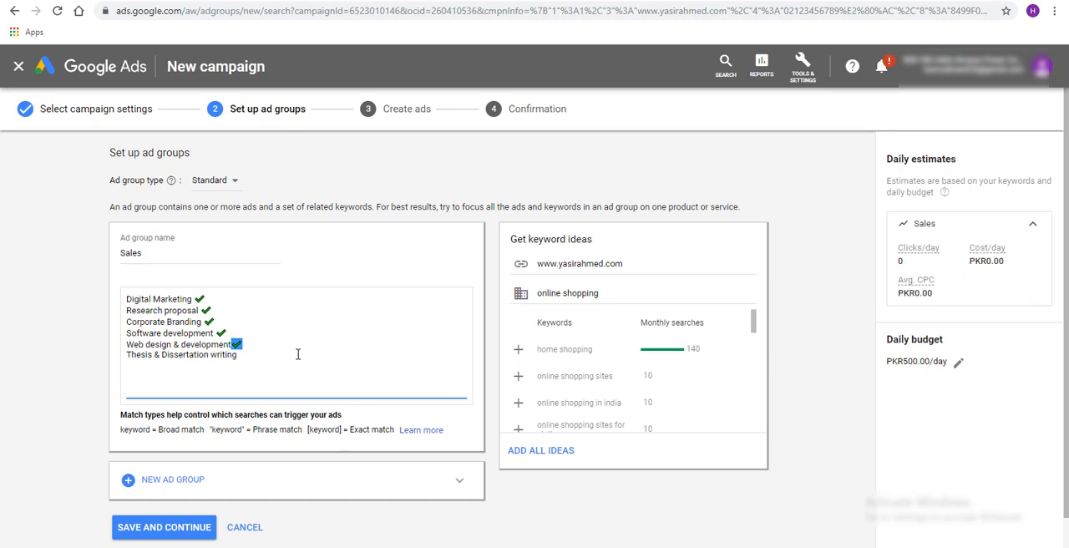
key(BackSpace)
key(shift+Left)
key(BackSpace)
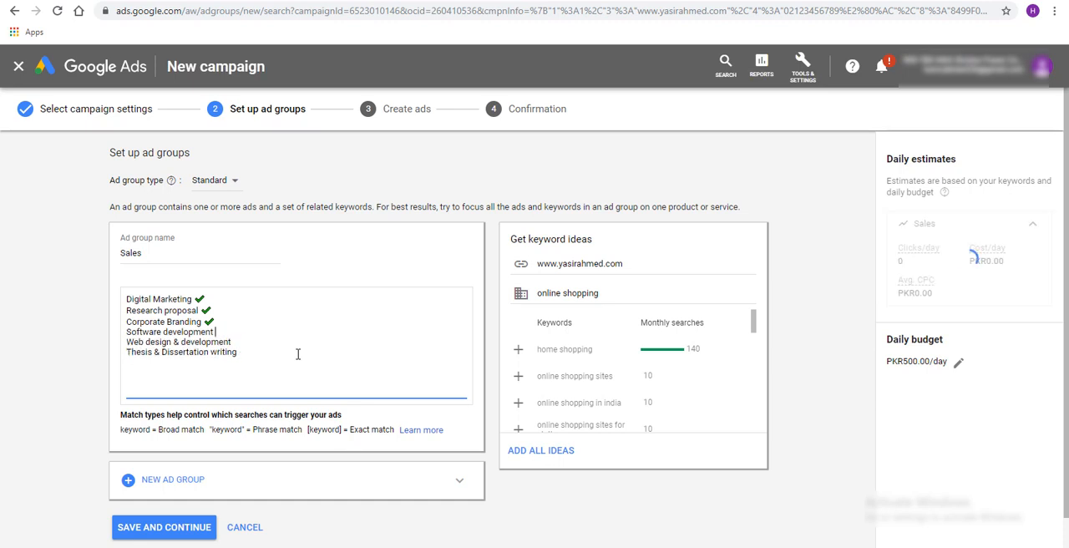
key(Up)
key(shift+Left)
key(BackSpace)
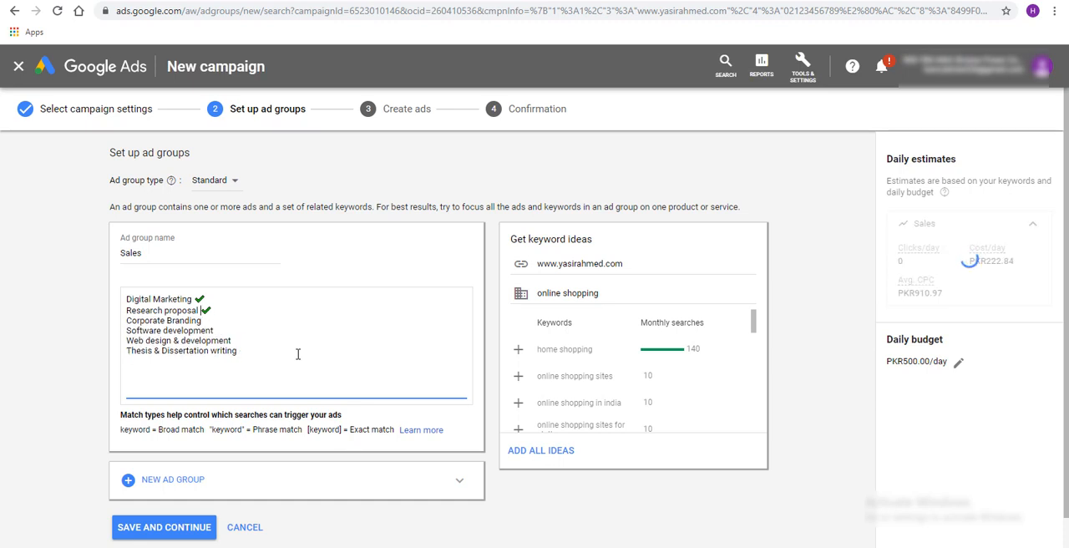
key(Up)
key(shift+Left)
key(BackSpace)
key(Up)
key(shift+Left)
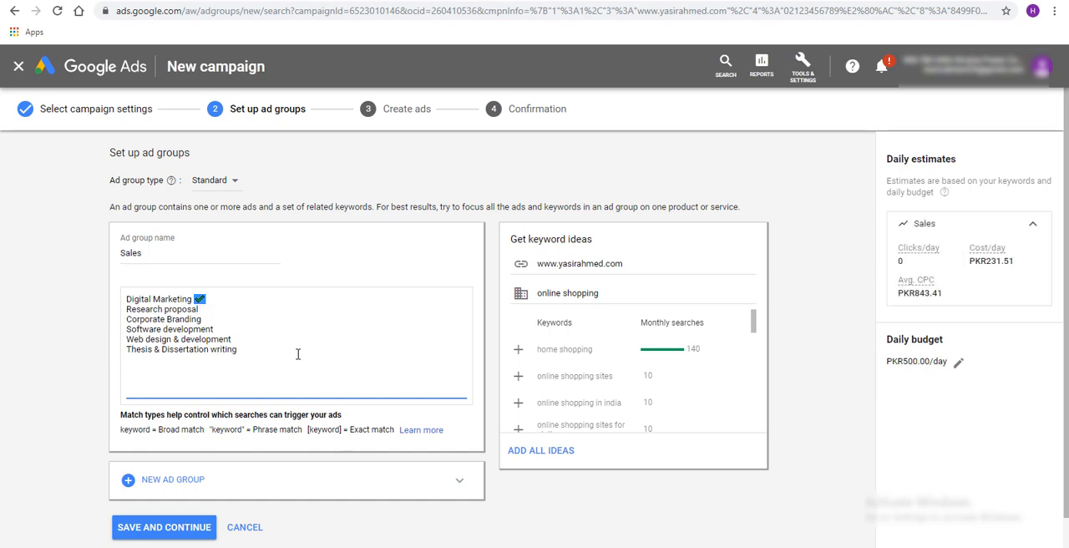
key(BackSpace)
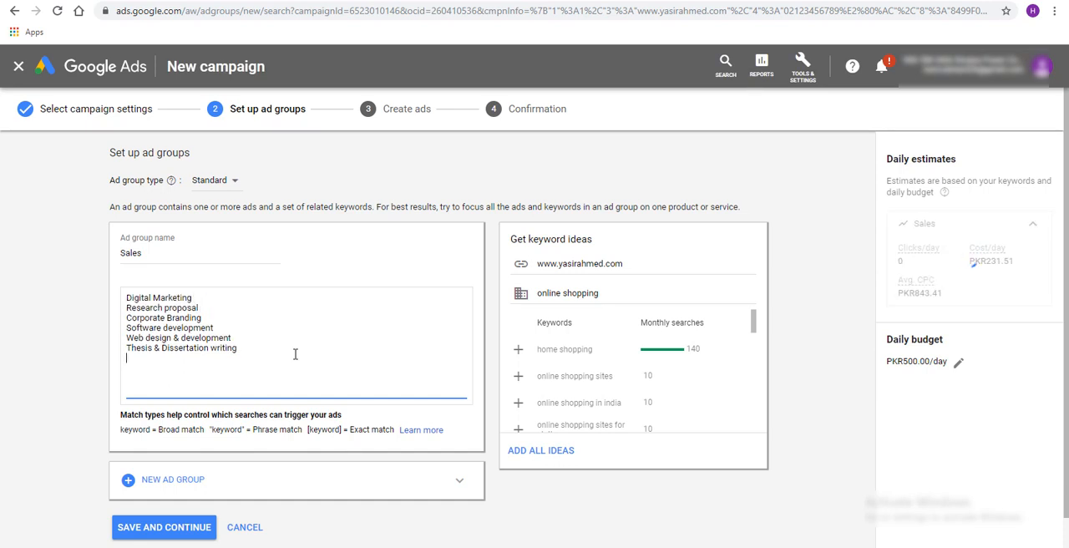
Split "Thesis & Dissertation writing" into the separate keywords "Thesis writing" and "Dissertation"
scroll(294, 356, down, 1)
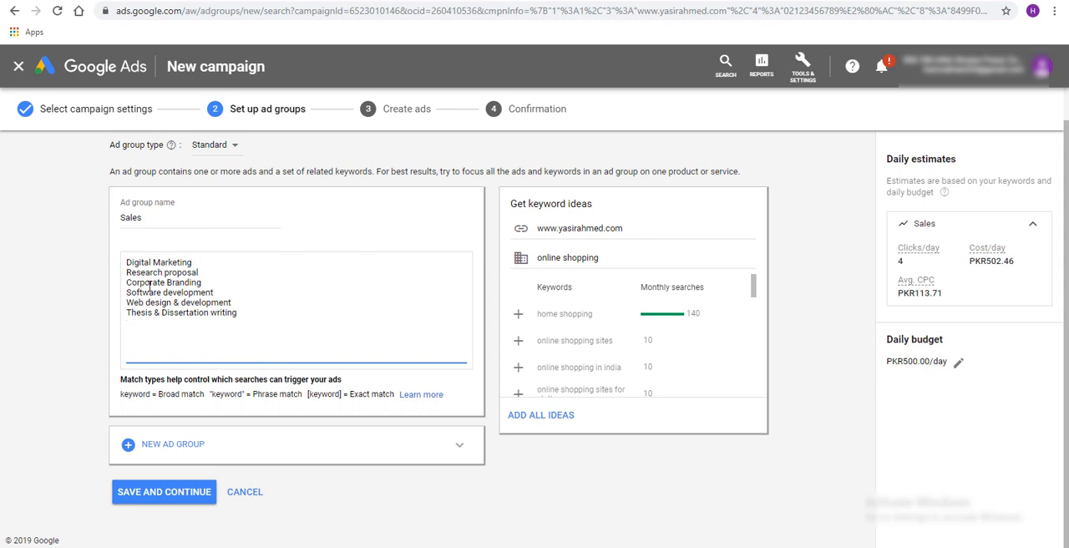
drag(280, 318, 117, 263)
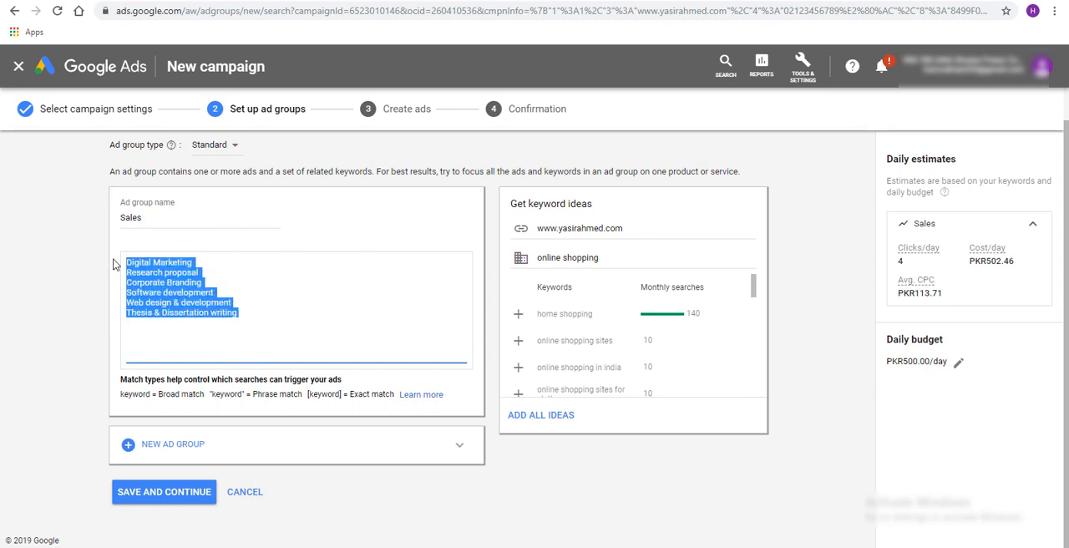
click(158, 314)
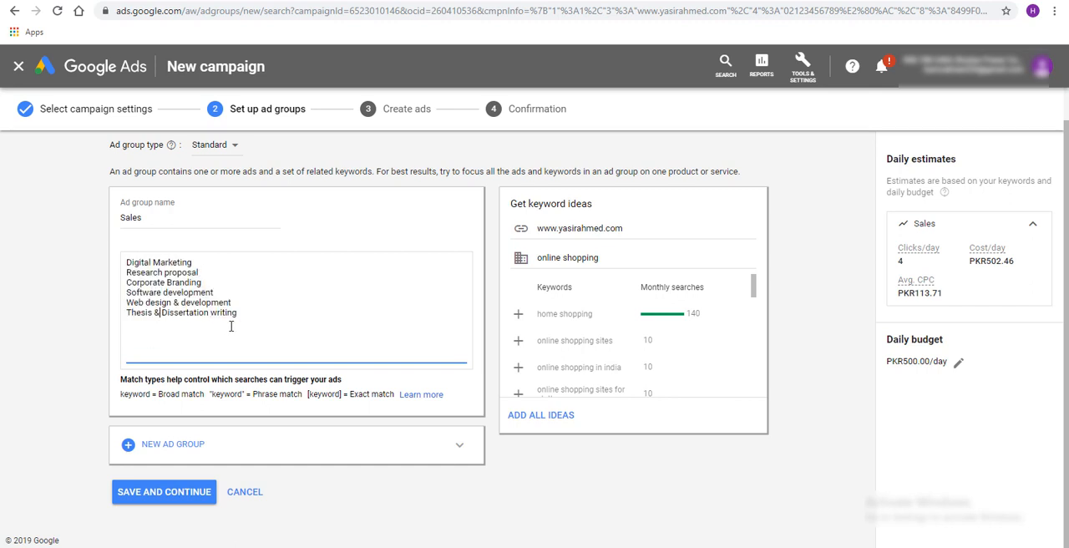
key(BackSpace)
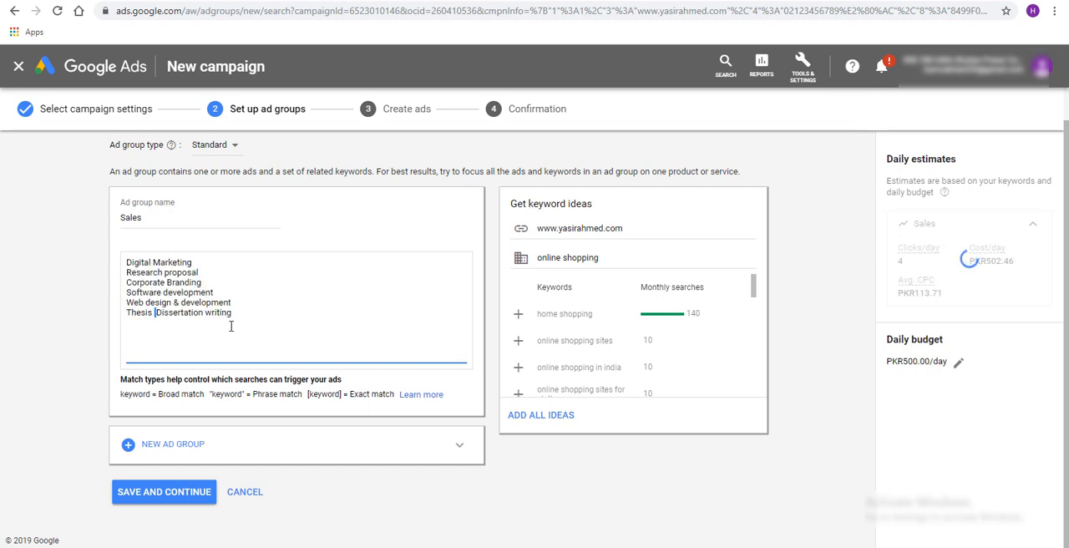
key(shift+Right)
key(shift+Right)
key(shift+Right)
key(shift+Right)
key(shift+Right)
key(shift+Right)
key(shift+Right)
key(shift+Right)
key(shift+Right)
key(shift+Right)
key(BackSpace)
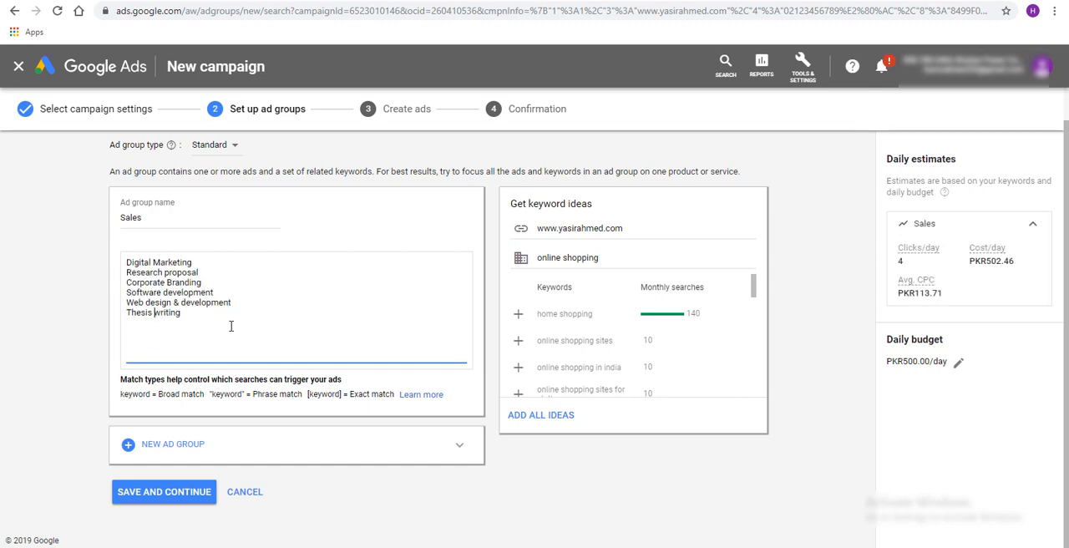
key(Return)
text(Dissertation)
Split "Web design & development" into the separate keywords "Web design" and "Web development"
key(Home)
key(Delete)
key(BackSpace)
key(Return)
text(Web)
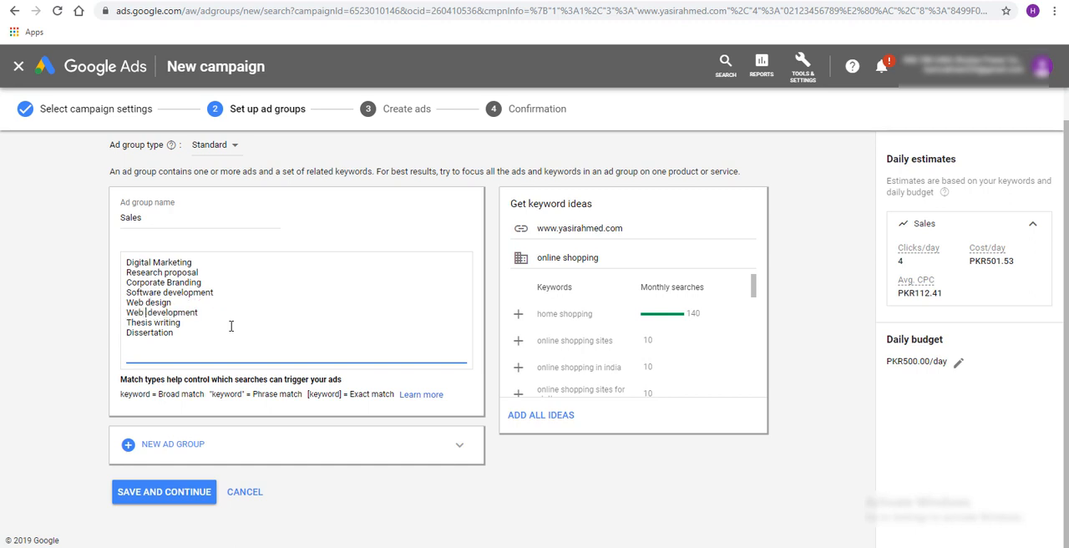
key(BackSpace)
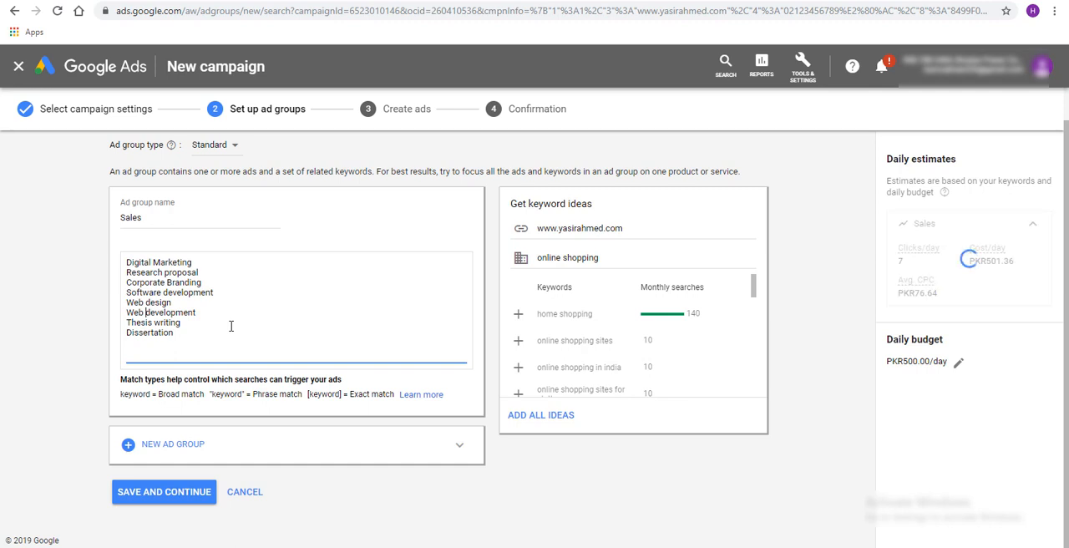
Add "Online shopping" as a new keyword at the end of the Sales ad group's list
key(Up)
key(Up)
key(Up)
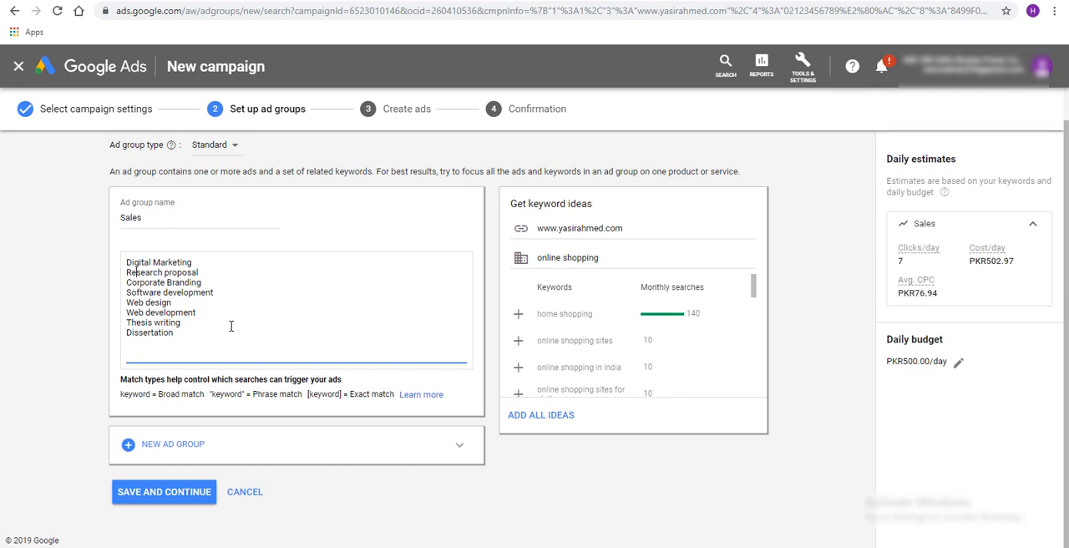
key(ctrl+a)
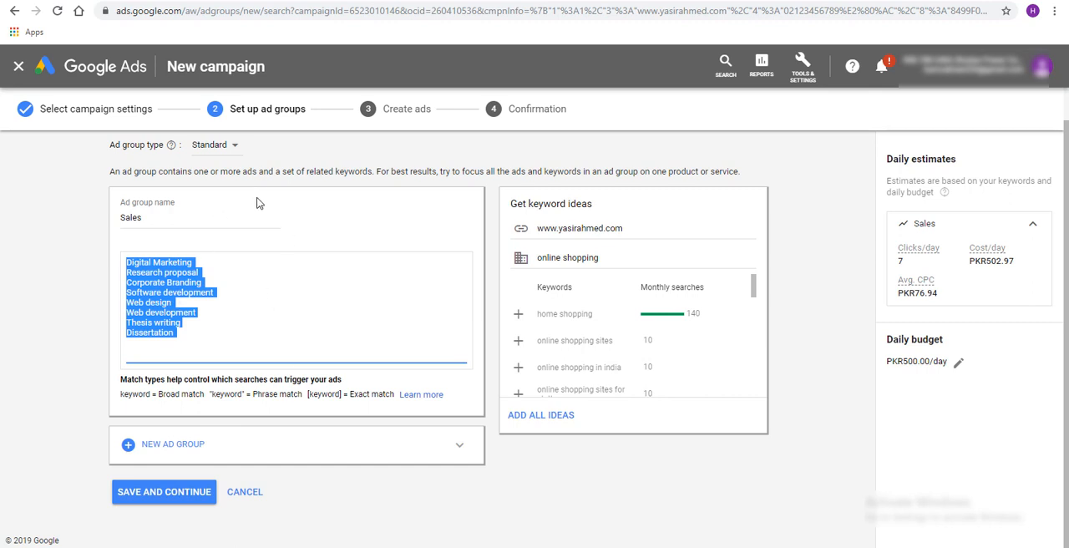
click(330, 331)
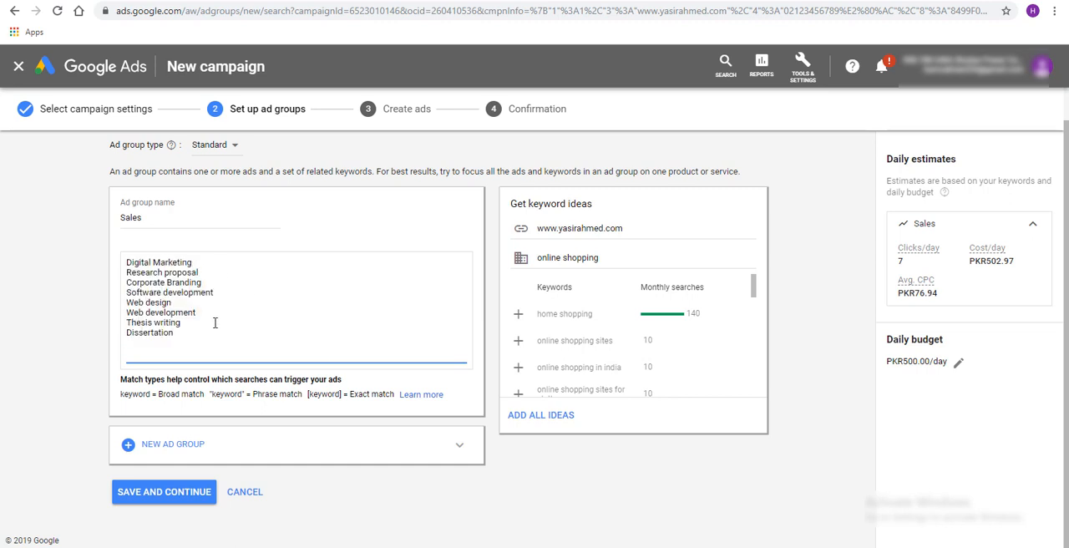
text(Online shopping)
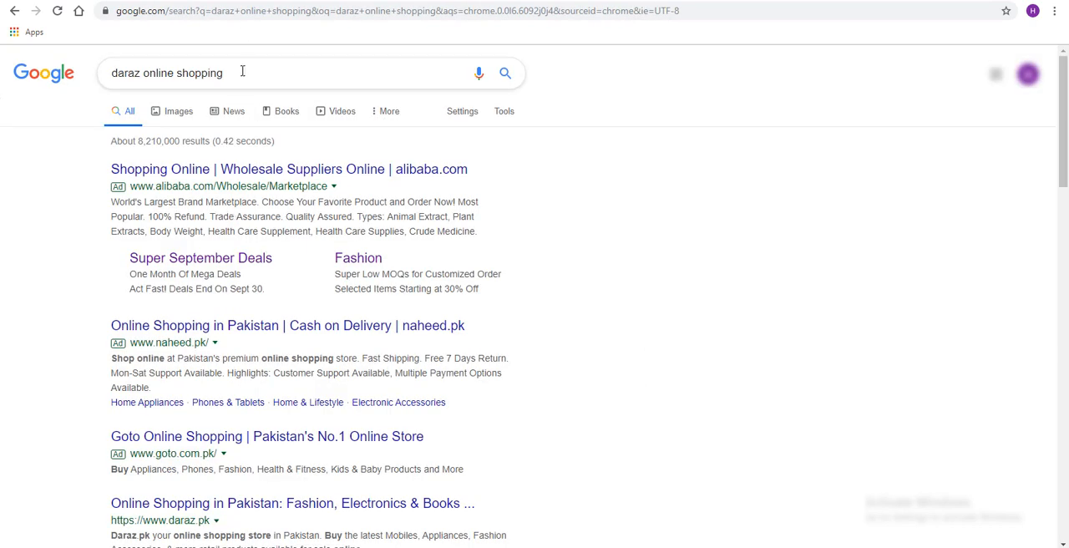
Switch to the Google results page and search for "online grocery" instead of "daraz online shopping"
triple_click(242, 71)
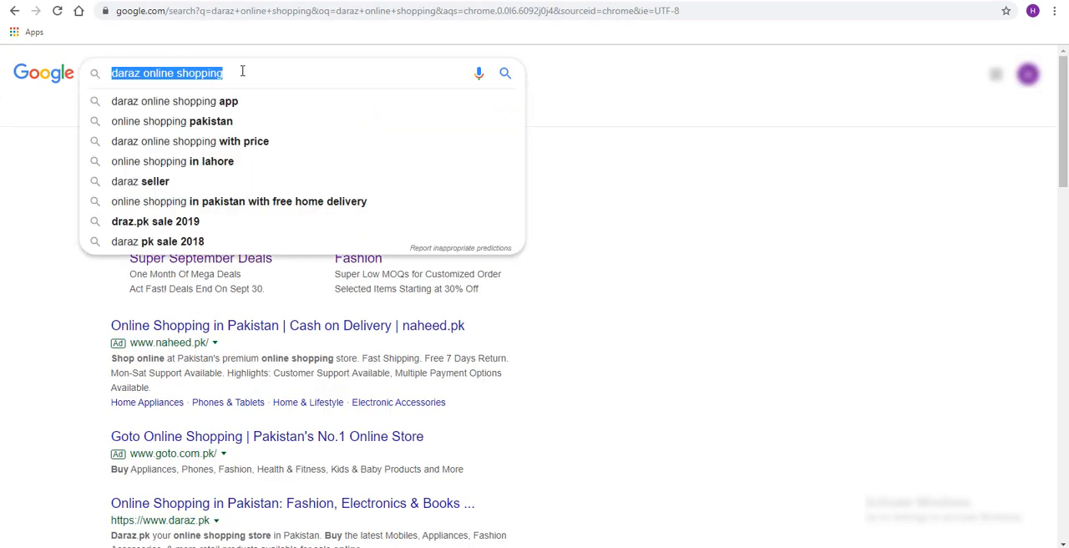
text(pnline)
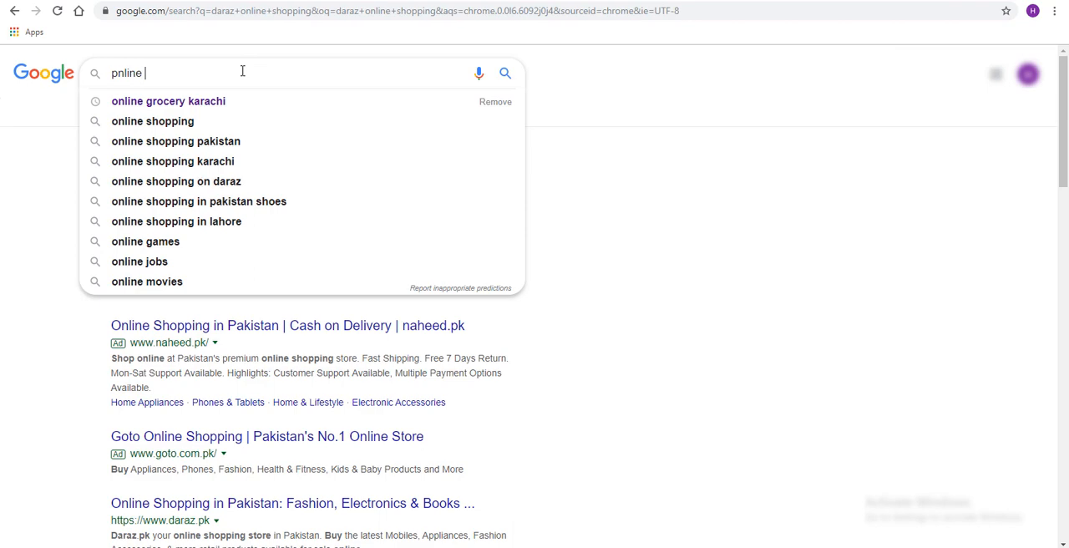
key(BackSpace)
key(BackSpace)
key(BackSpace)
key(BackSpace)
key(BackSpace)
key(BackSpace)
key(BackSpace)
text(online g)
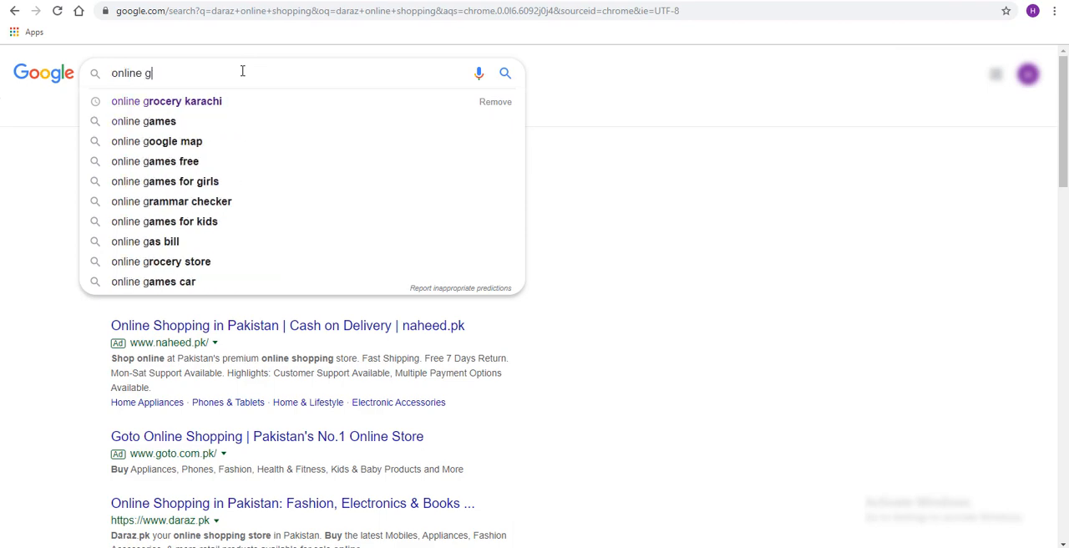
text(rocery)
key(Return)
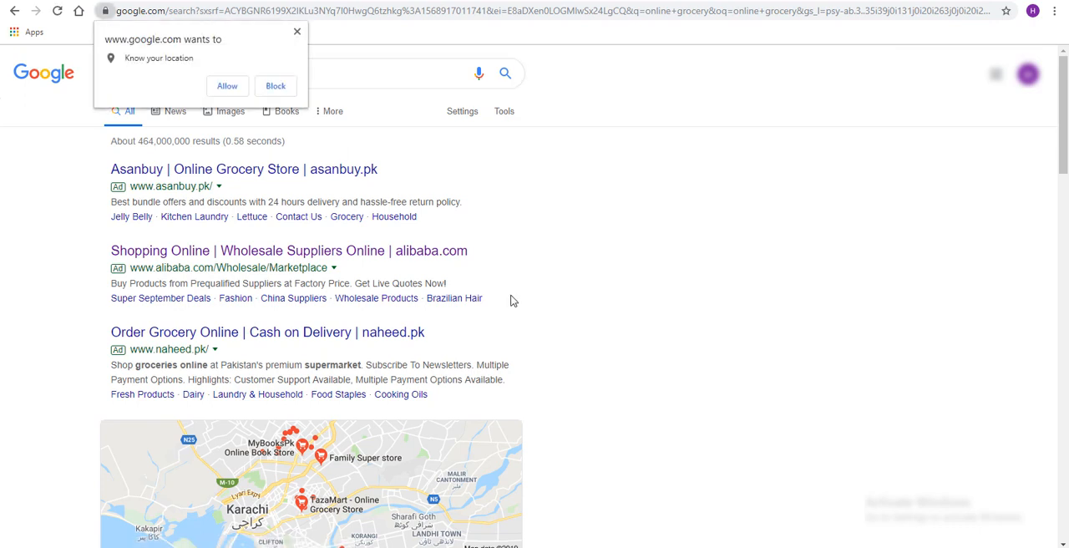
Dismiss the location request and look through the ads and local store listings in the "online grocery" results
scroll(352, 123, down, 1)
click(298, 33)
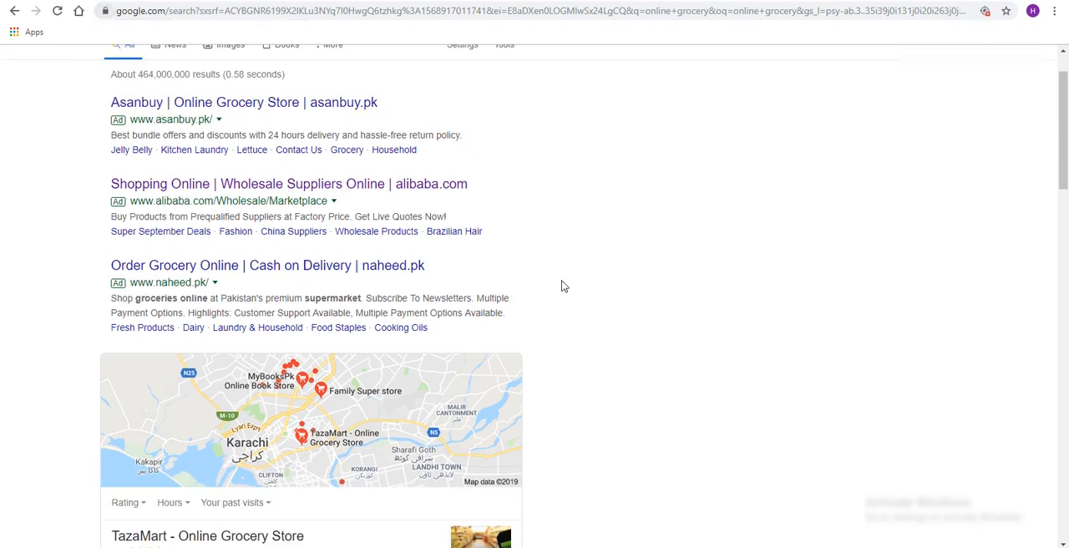
scroll(563, 286, down, 1)
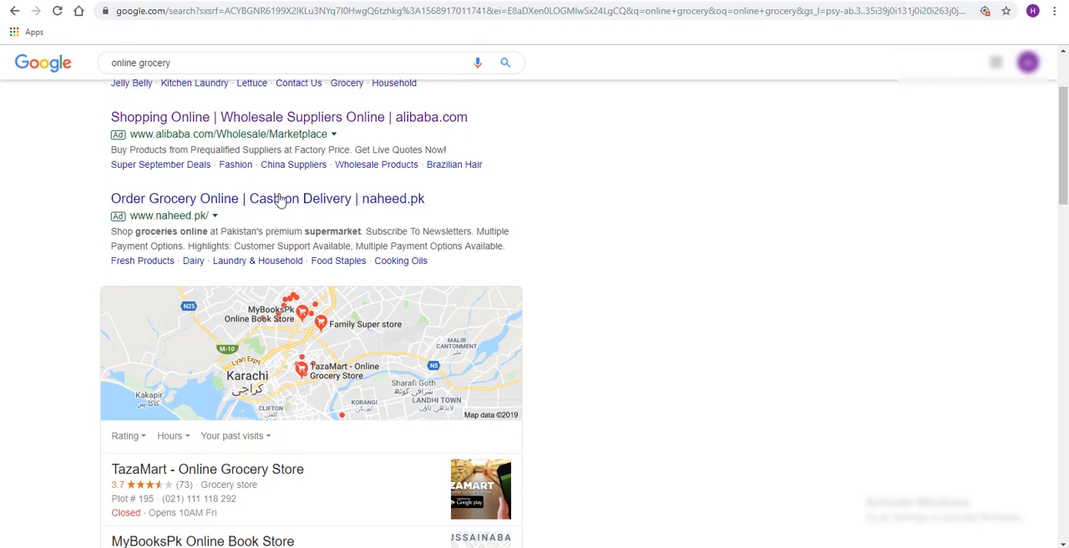
scroll(311, 194, up, 2)
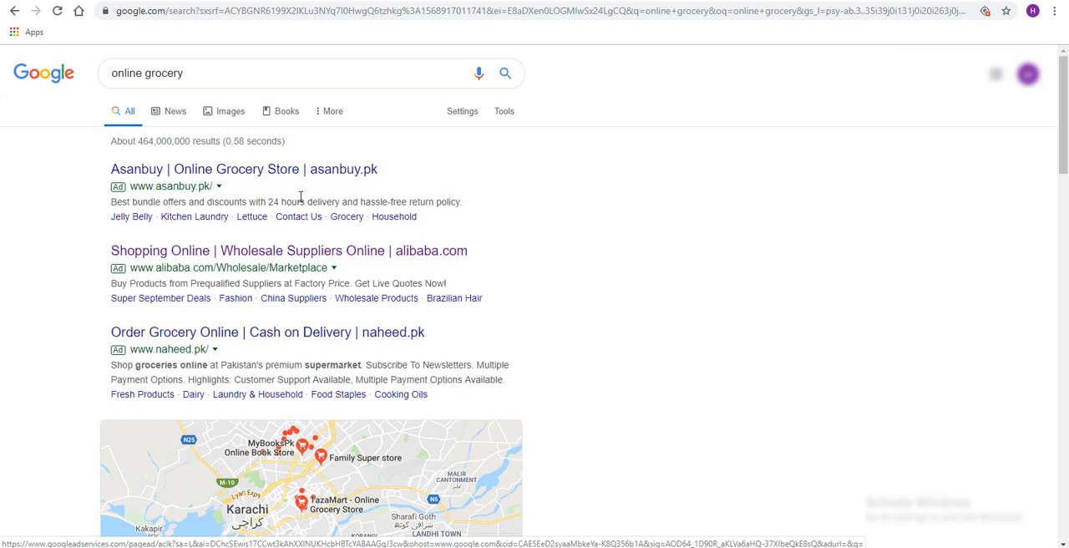
scroll(329, 195, down, 4)
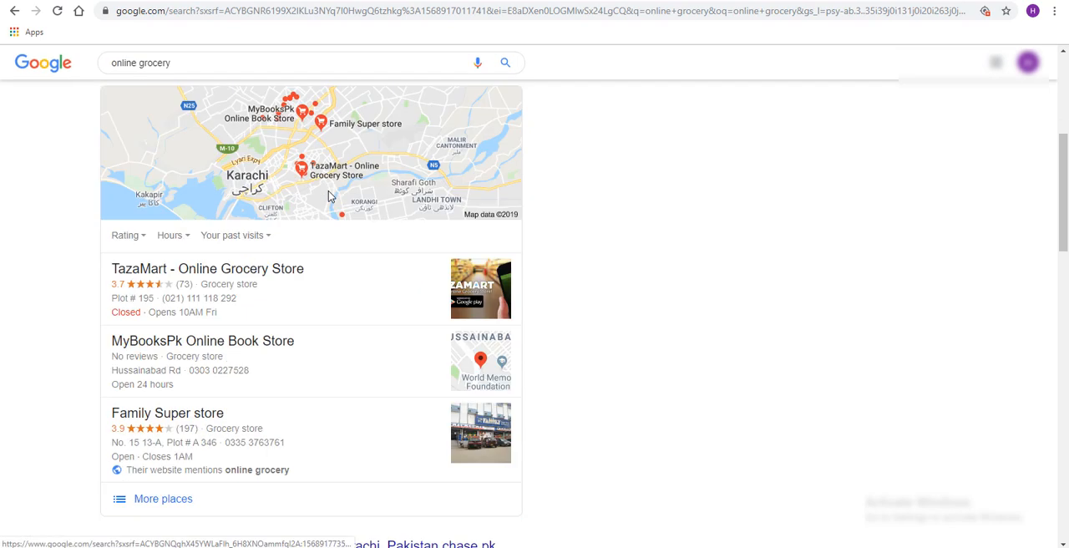
Look through the organic store listings in the "online grocery" results and return to the ads above them
scroll(328, 195, down, 3)
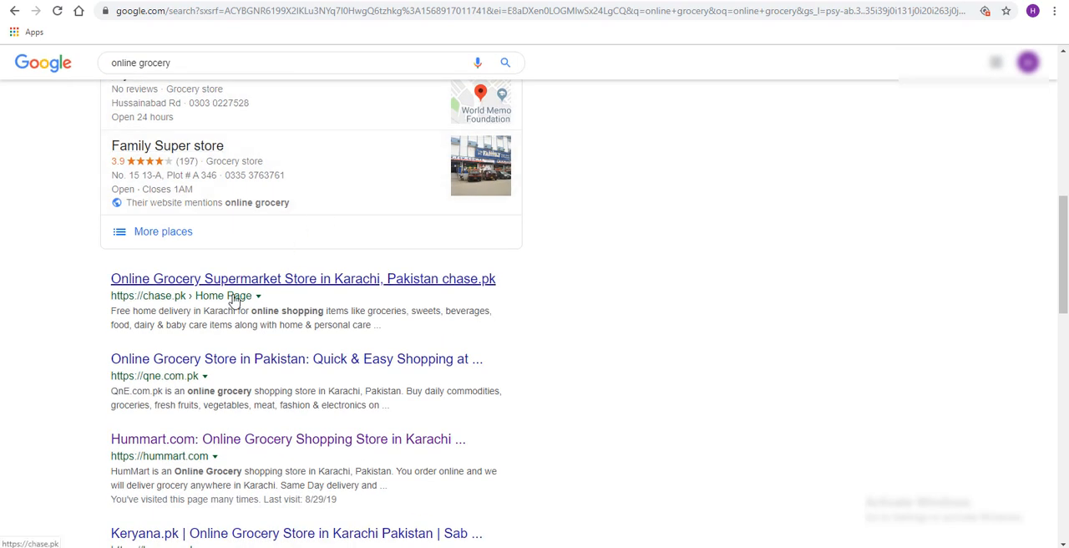
scroll(301, 267, down, 1)
scroll(227, 281, down, 3)
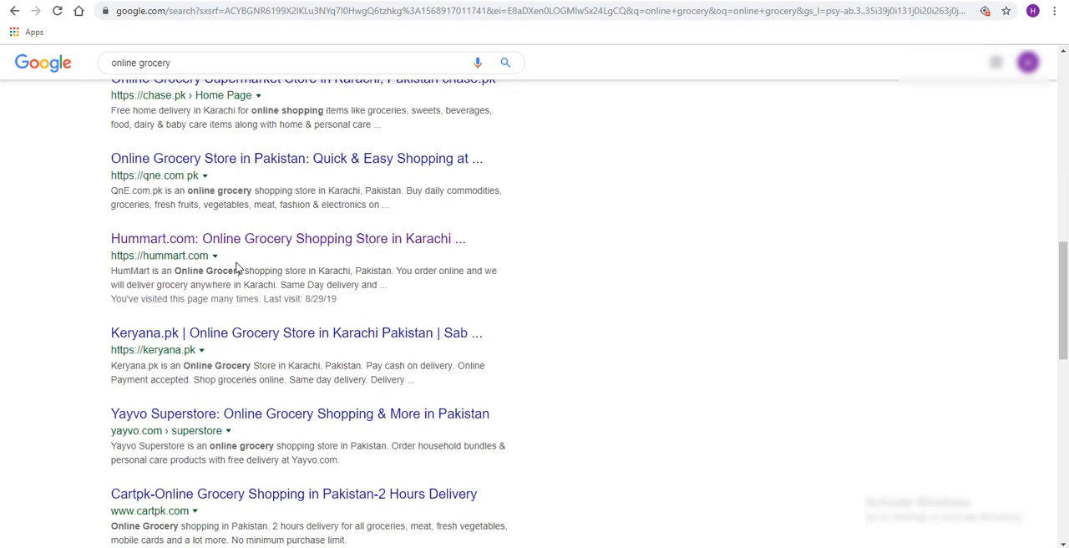
scroll(191, 443, down, 2)
scroll(220, 446, up, 3)
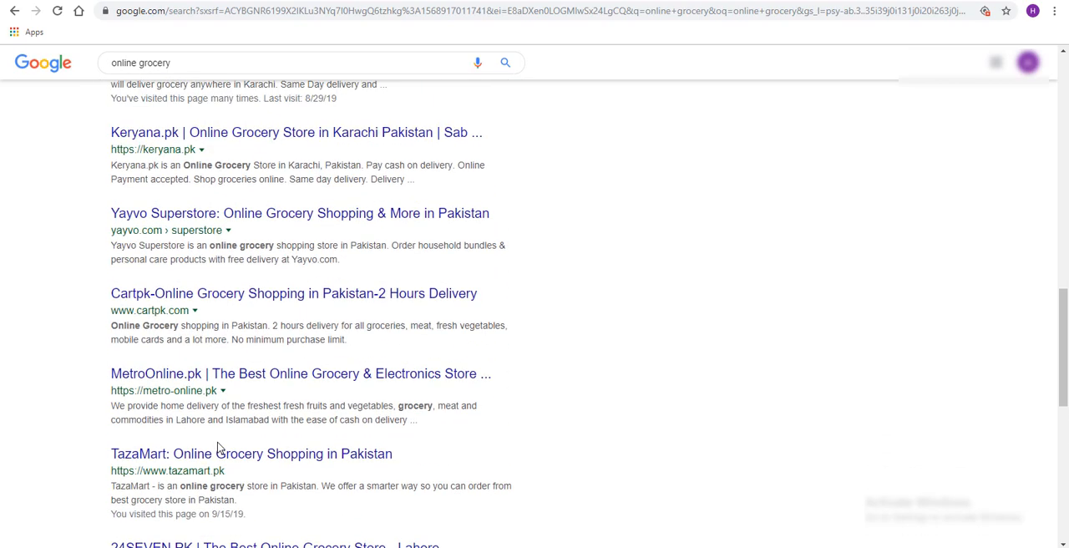
scroll(219, 444, up, 10)
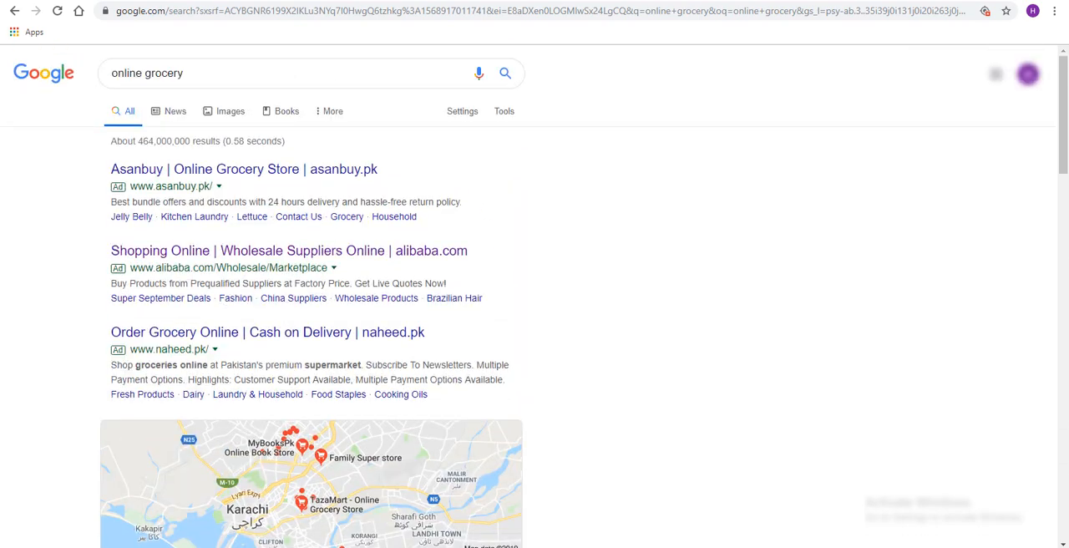
Switch to the Google Ads ad group setup and replace the keyword "Online shopping" with "online grocery", copied from the Google search
click(77, 1)
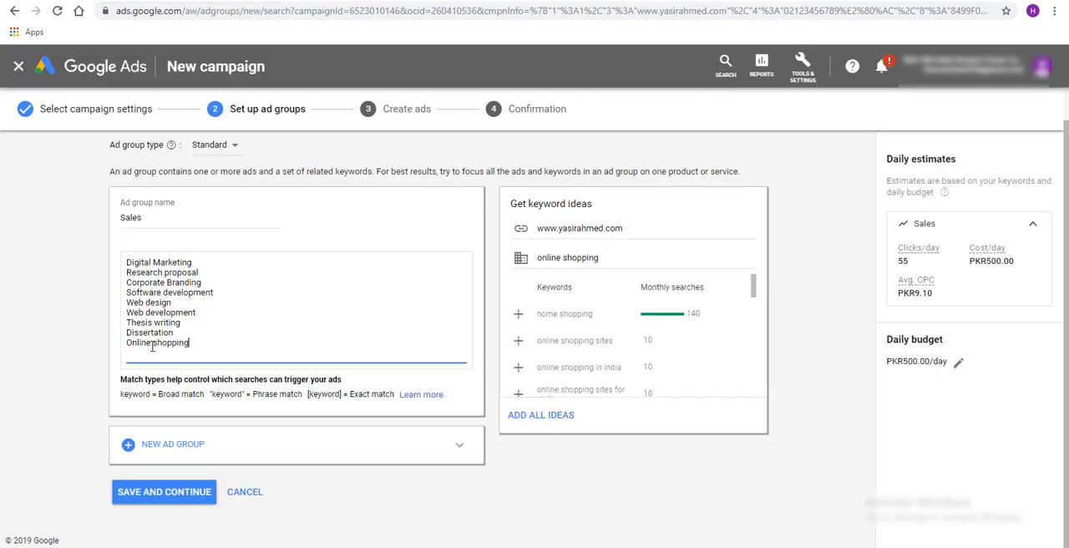
drag(197, 344, 126, 345)
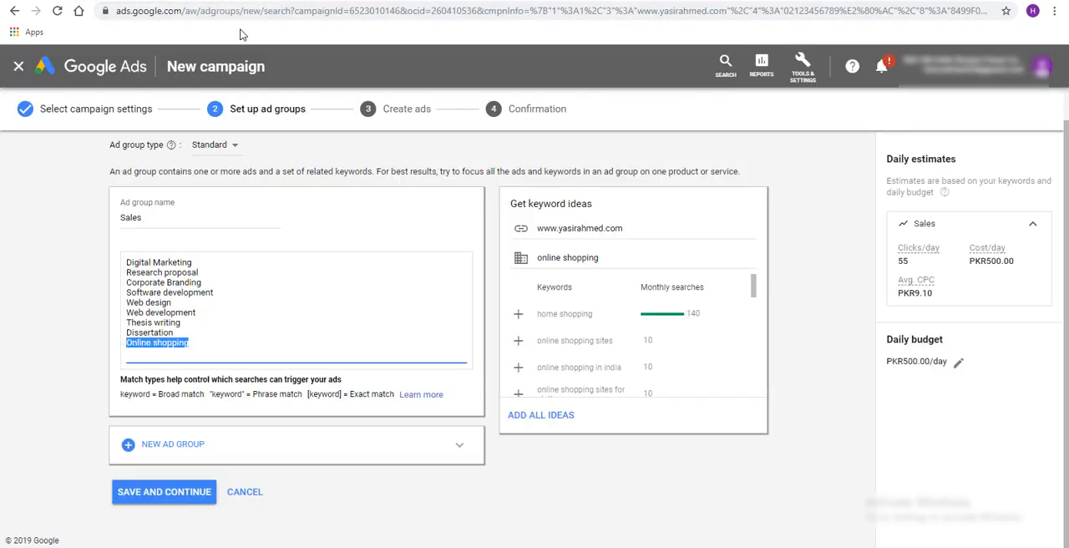
click(227, 4)
drag(193, 73, 101, 70)
key(ctrl+c)
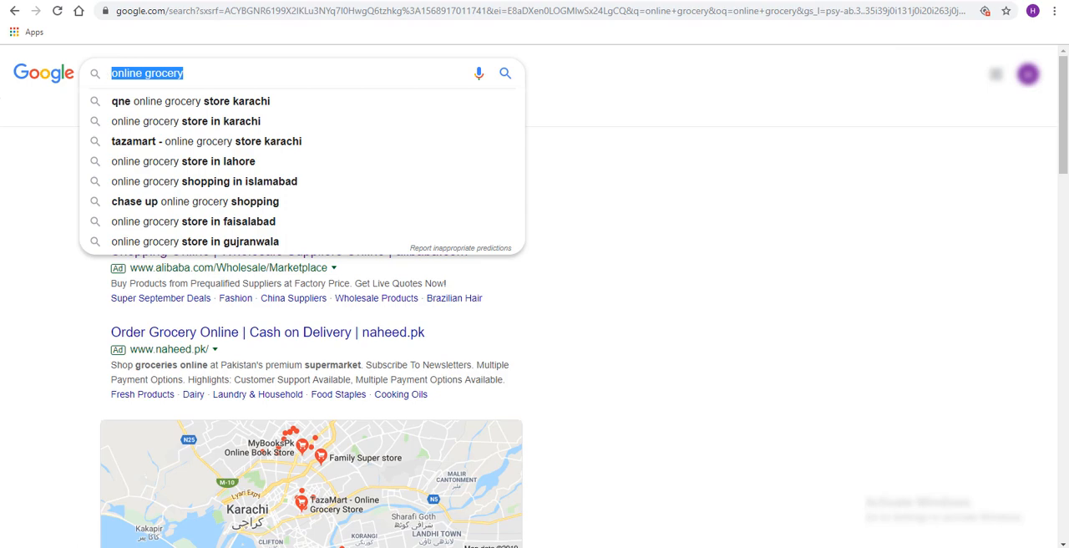
click(83, 1)
key(ctrl+v)
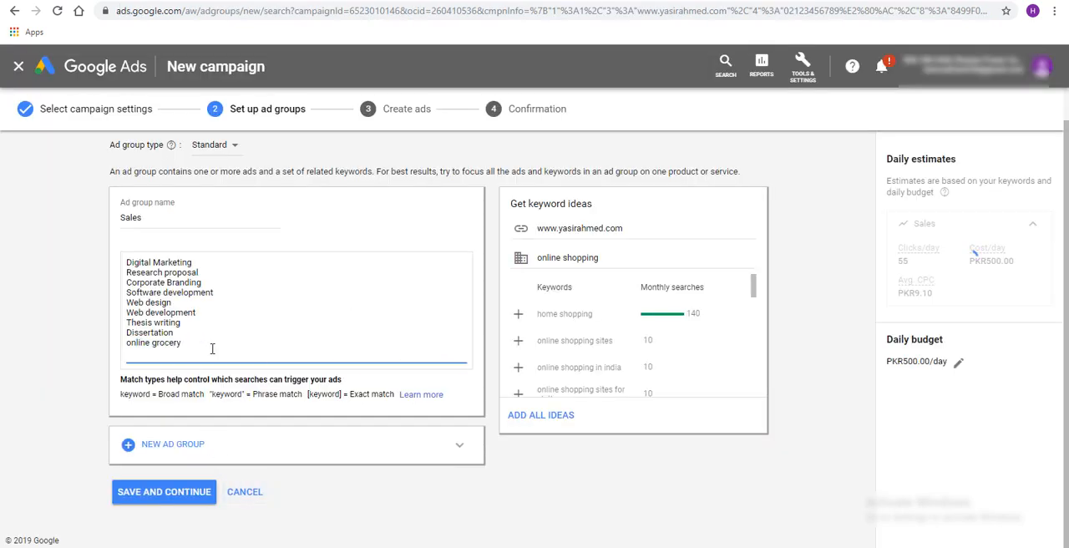
Return to the "online grocery" results page and look over its ads and store listings
click(227, 2)
click(647, 323)
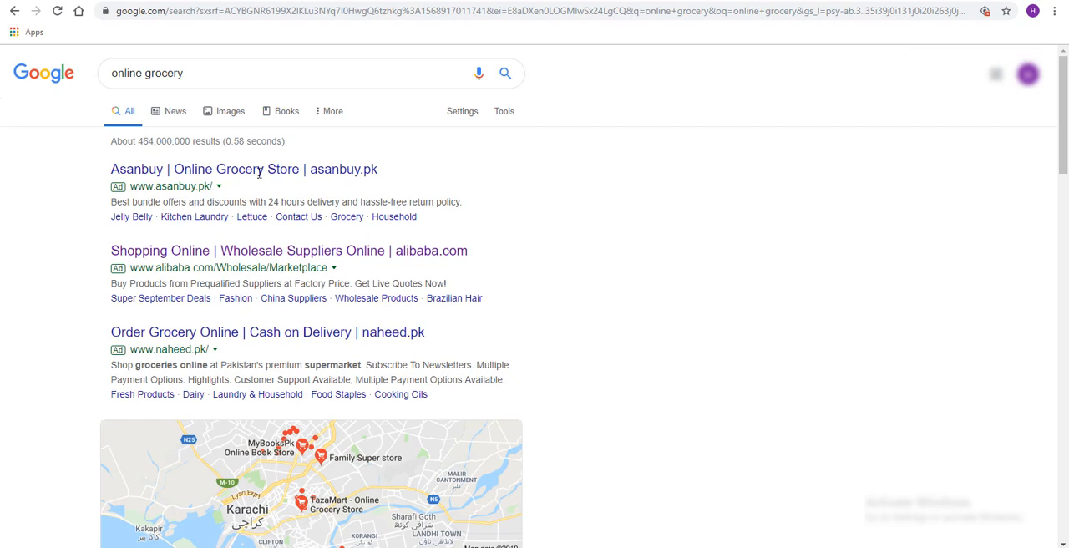
scroll(267, 318, down, 8)
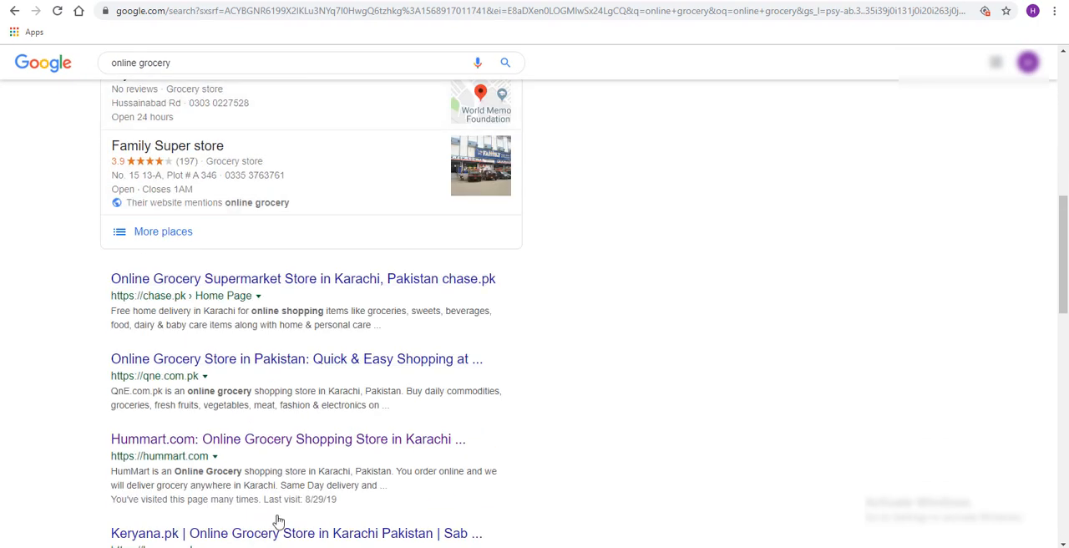
Switch to the Google Ads ad group setup and delete the "online grocery" keyword from the Sales ad group
click(154, 0)
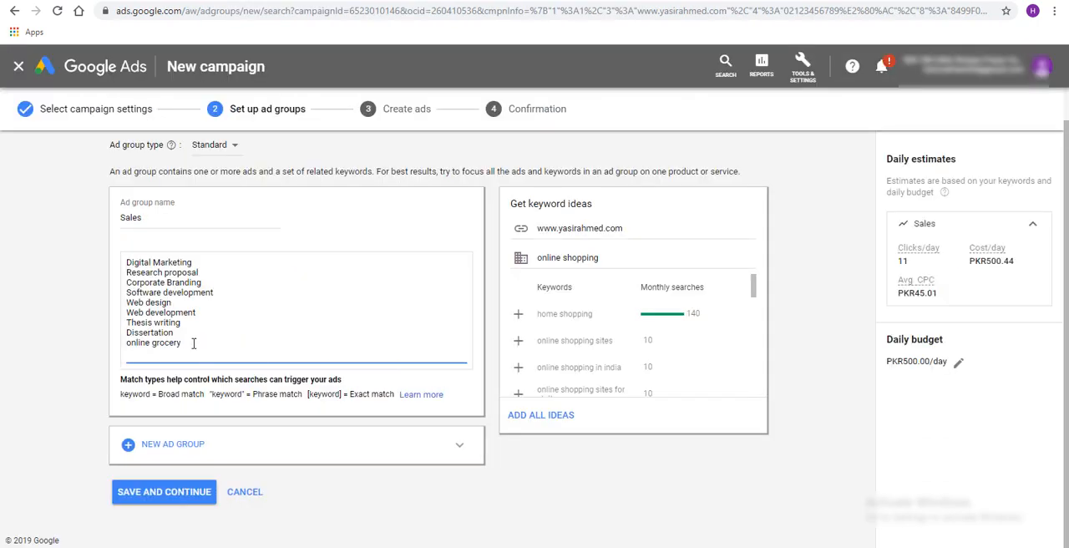
drag(193, 343, 110, 342)
key(BackSpace)
Examine the broad, phrase and exact match notations below the keyword list and compare them with the "Digital Marketing" keyword
drag(123, 393, 180, 394)
drag(205, 393, 396, 393)
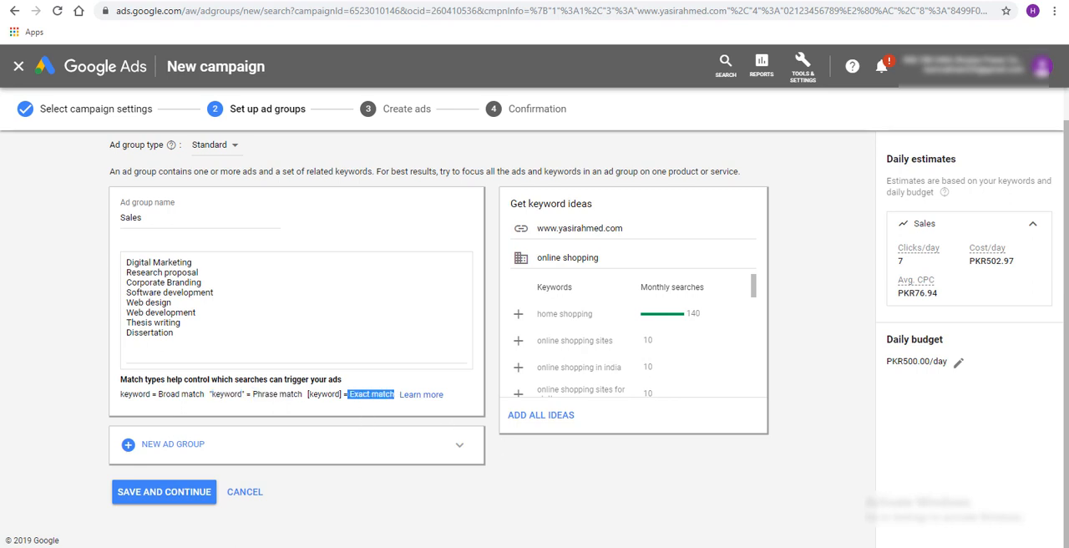
click(127, 266)
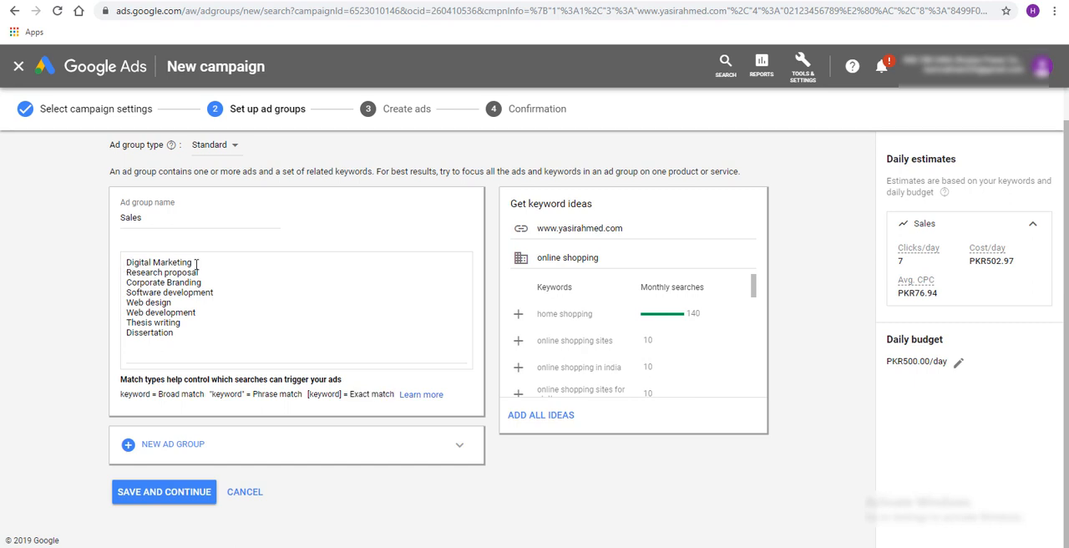
drag(195, 264, 121, 262)
click(200, 424)
drag(164, 393, 211, 394)
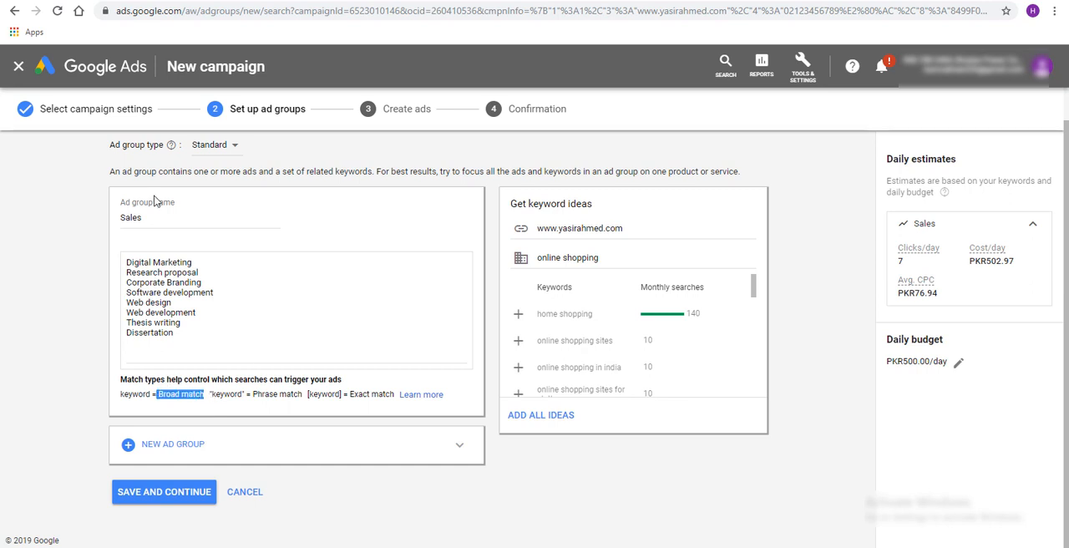
click(209, 261)
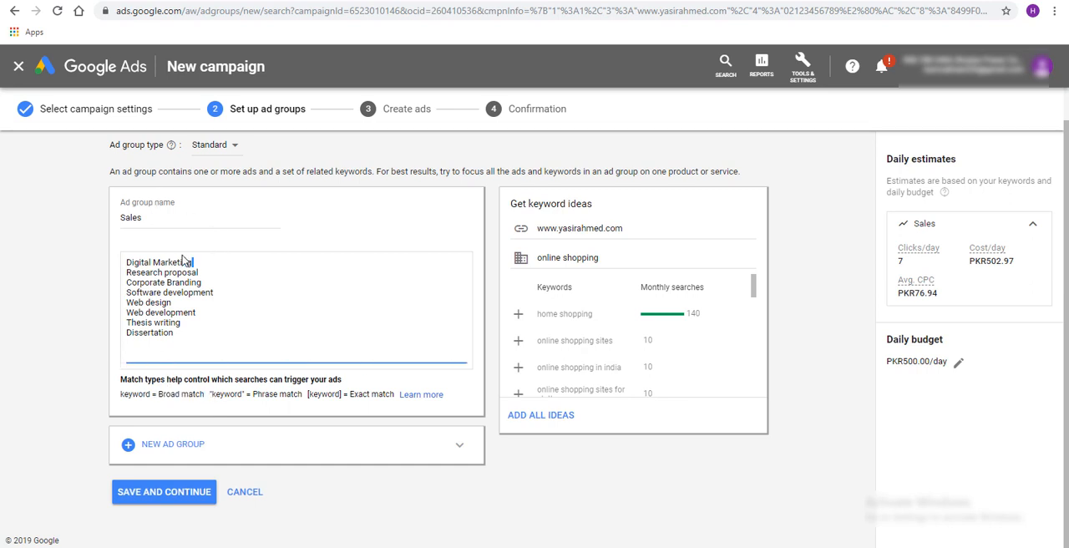
drag(197, 262, 122, 263)
click(309, 266)
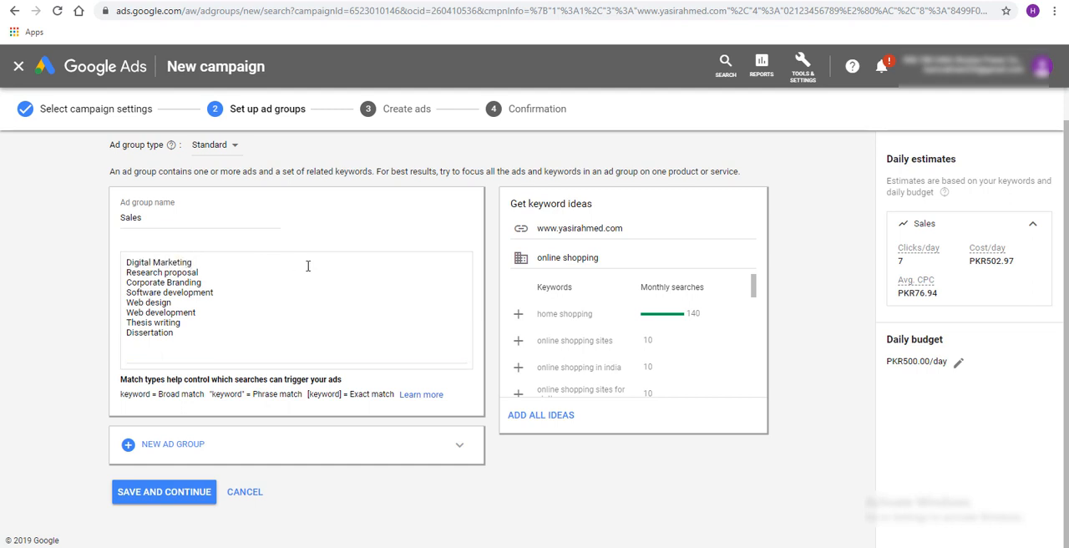
drag(223, 261, 124, 263)
click(372, 283)
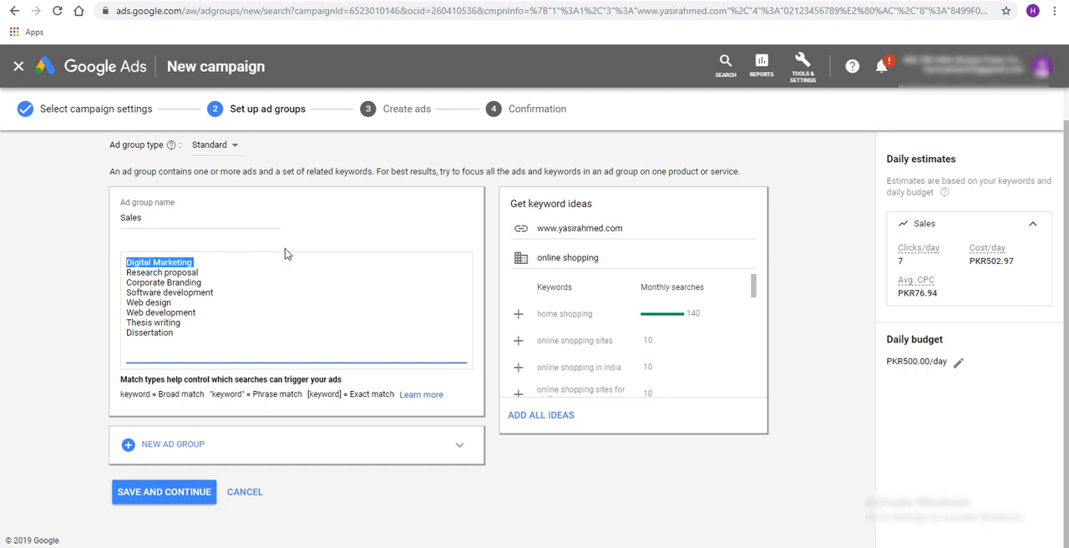
click(389, 218)
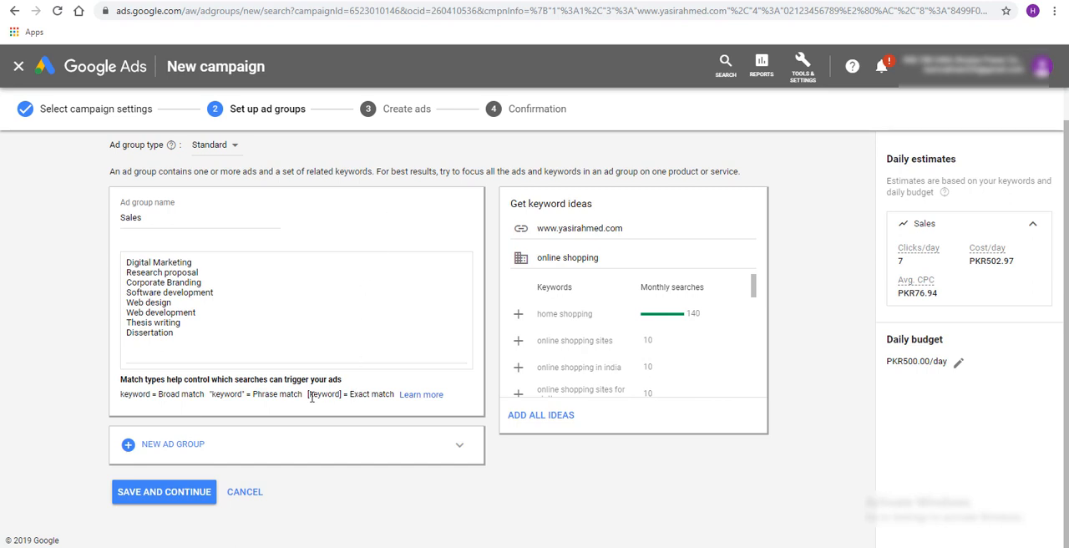
drag(347, 394, 396, 393)
Change the "Digital Marketing" keyword to the exact-match keyword "[Digital Marketing In Karachi]"
click(212, 261)
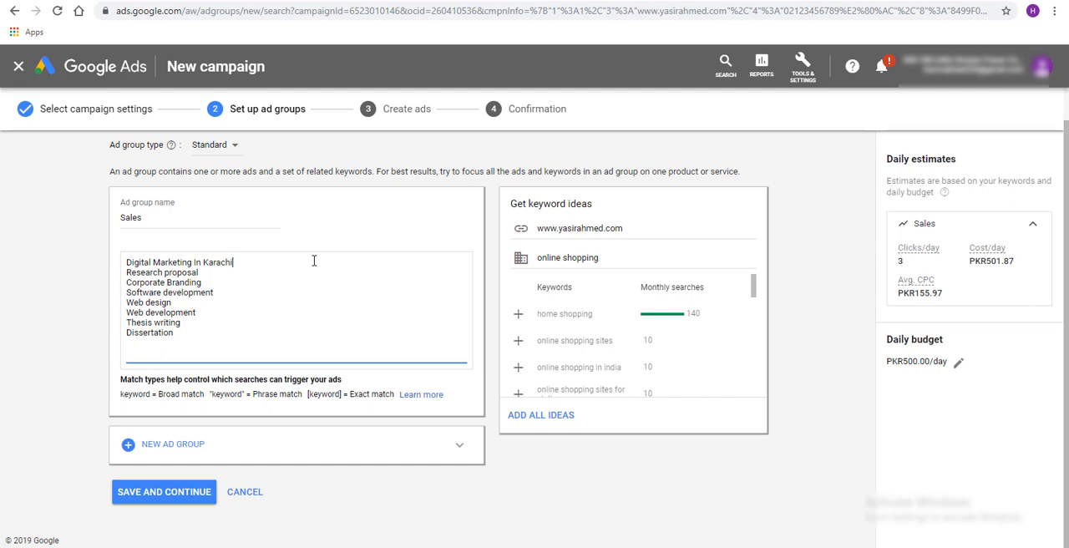
text(\)
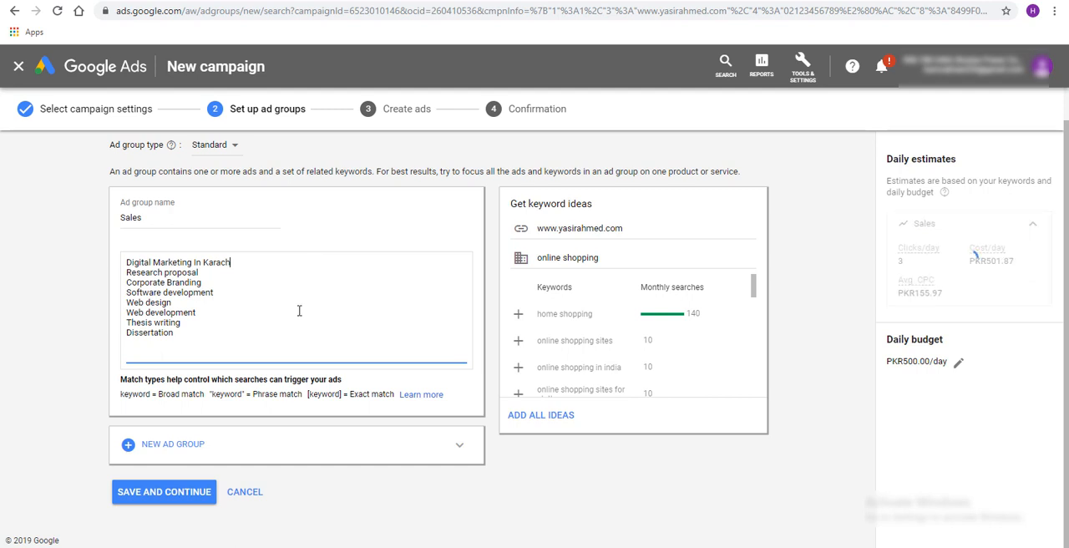
click(322, 394)
double_click(322, 394)
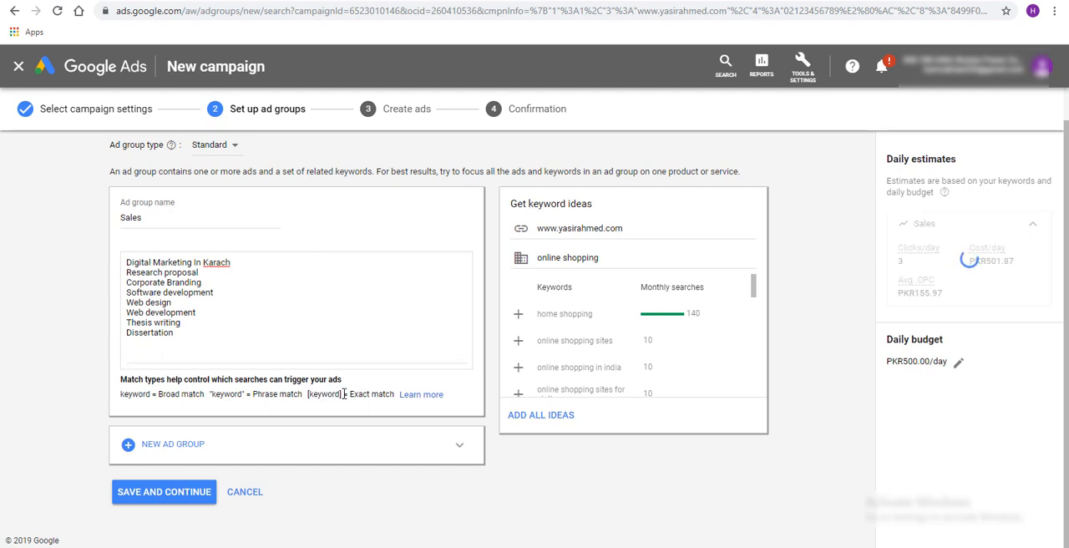
click(241, 264)
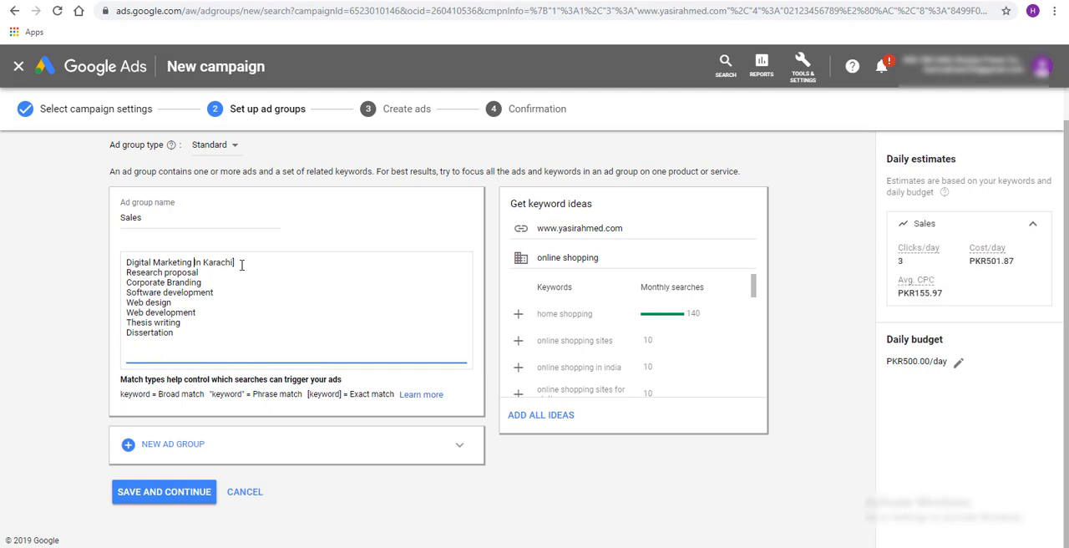
key(Home)
text([)
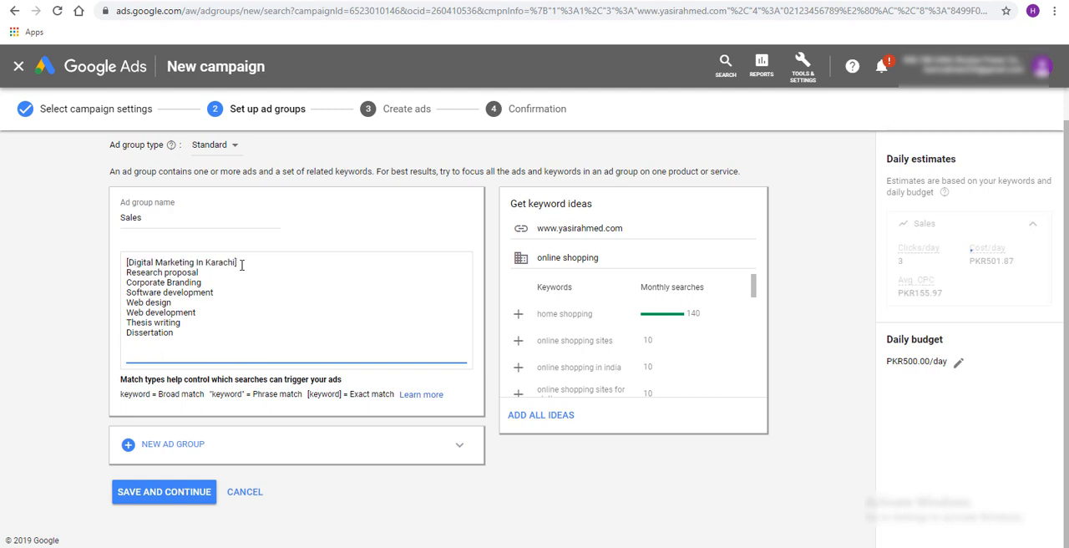
Copy the exact-match keyword's wording, switch to the Google results page and search for "Digital Marketing In Karachi"
drag(128, 264, 237, 265)
key(ctrl+c)
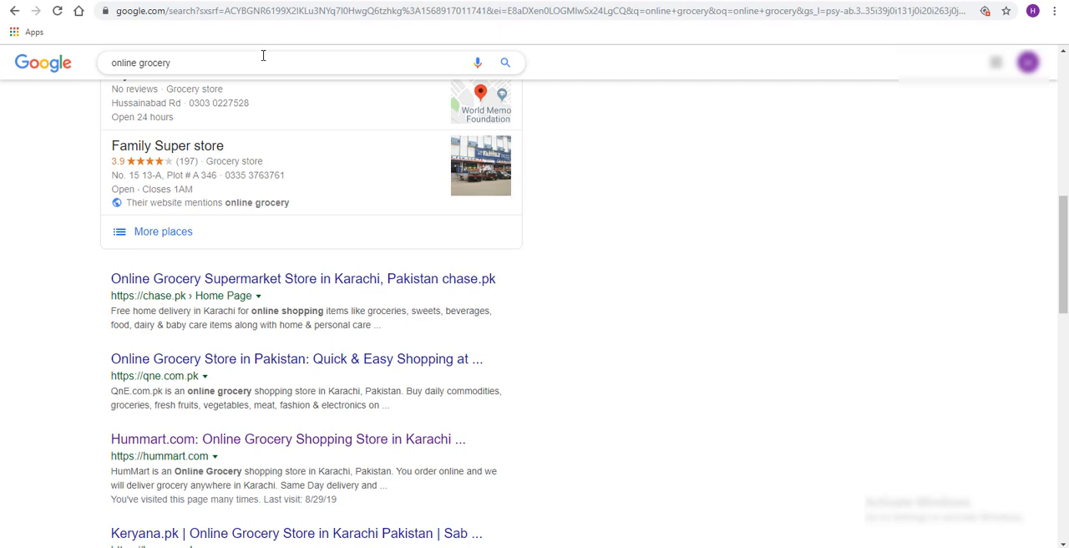
click(264, 58)
key(ctrl+a)
key(ctrl+v)
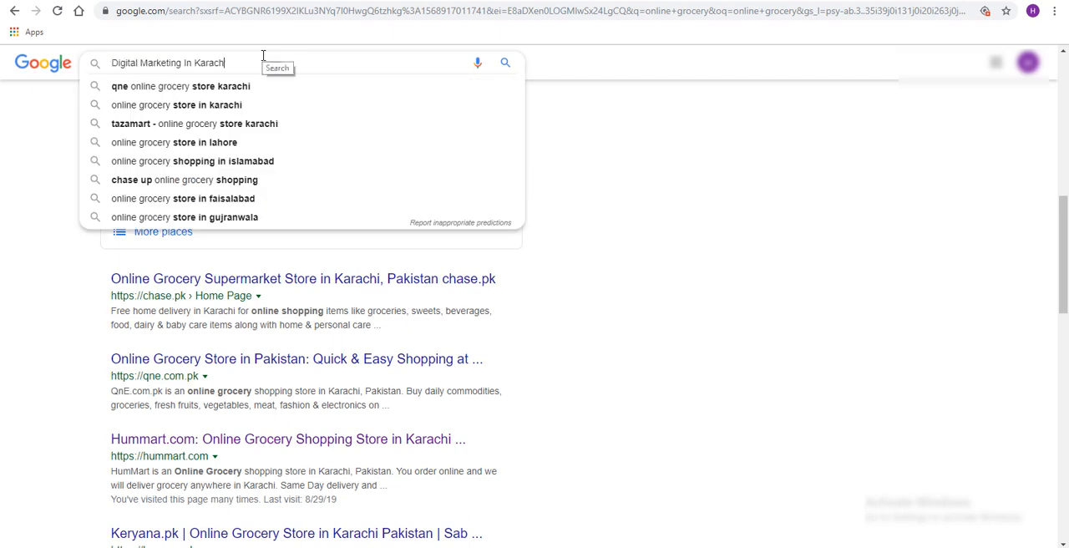
key(Return)
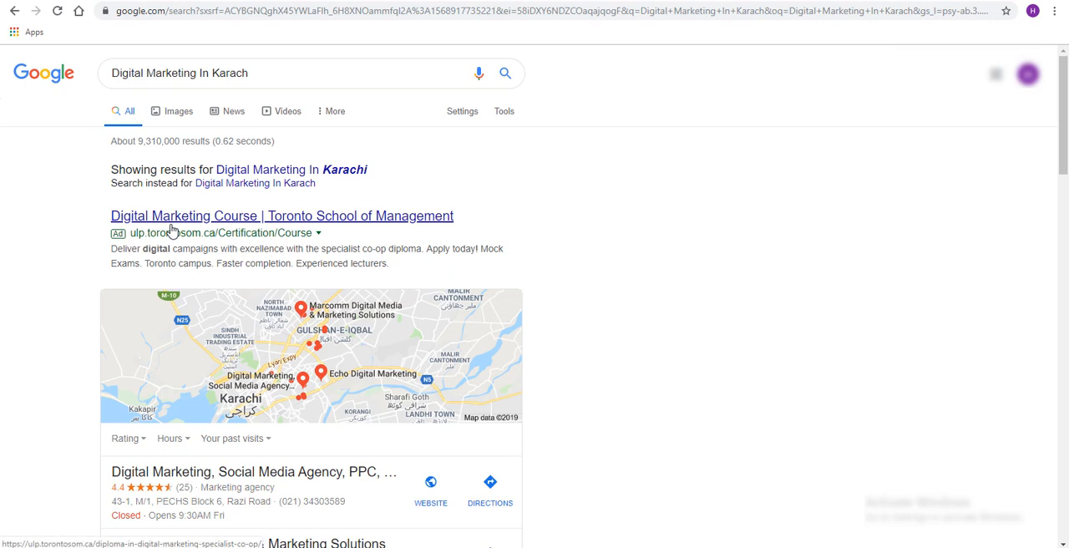
click(274, 77)
text(i)
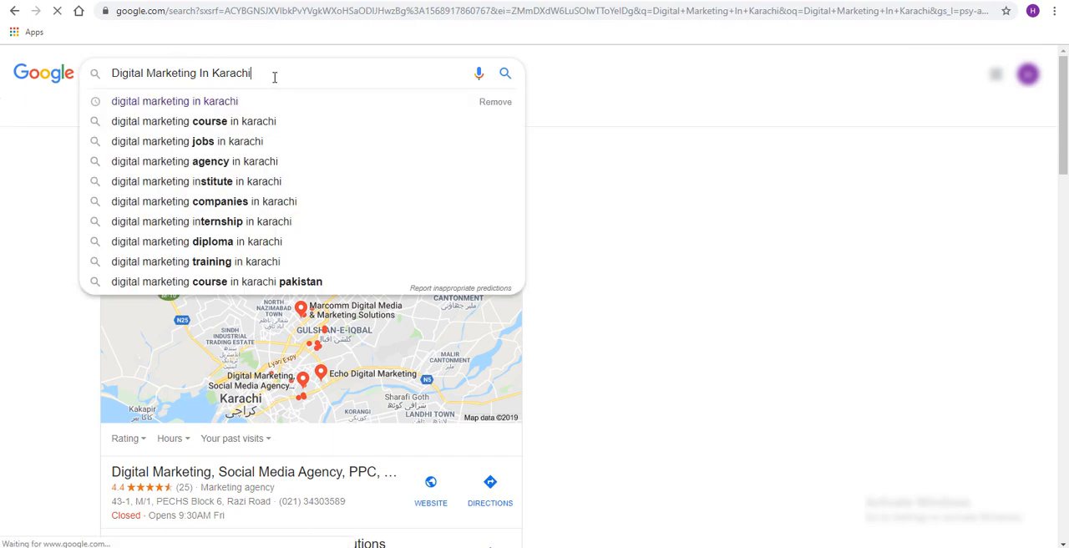
key(Return)
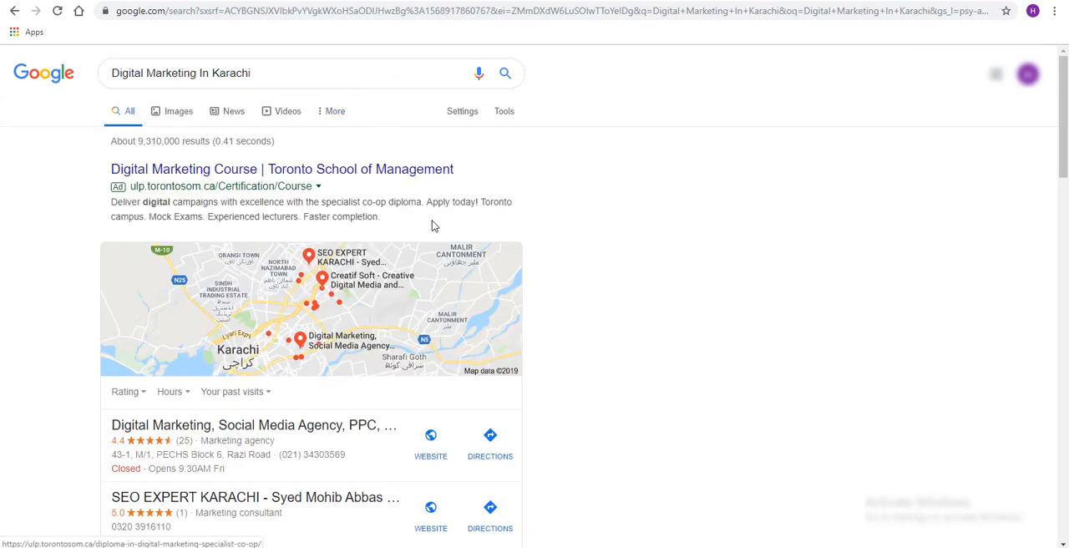
Look through the ad, local listings and organic results for "Digital Marketing In Karachi", checking where "digital marketing" occurs in them
scroll(522, 257, down, 3)
scroll(523, 261, down, 2)
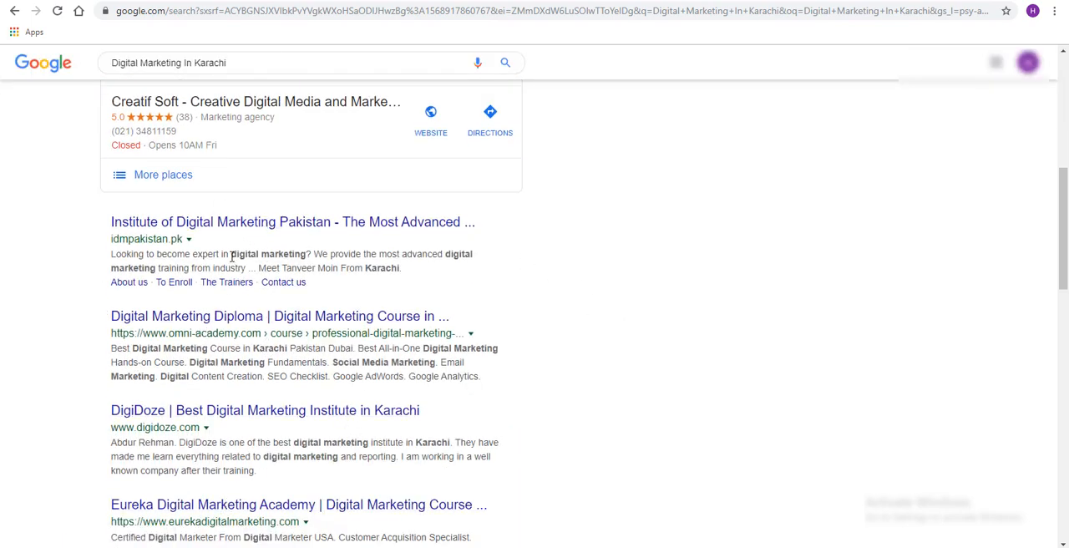
drag(231, 254, 312, 254)
scroll(472, 234, down, 2)
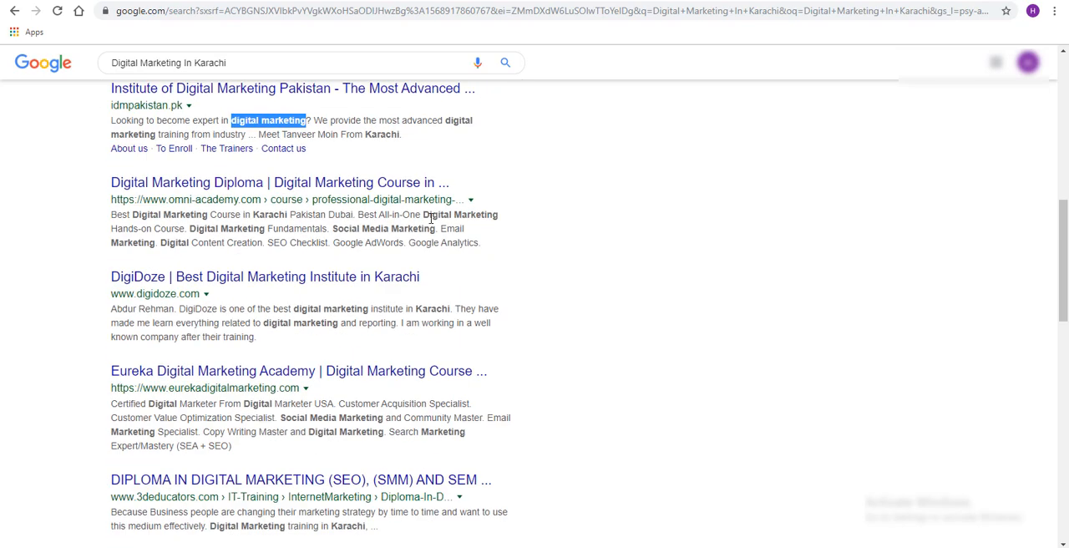
drag(424, 215, 521, 219)
scroll(251, 204, down, 3)
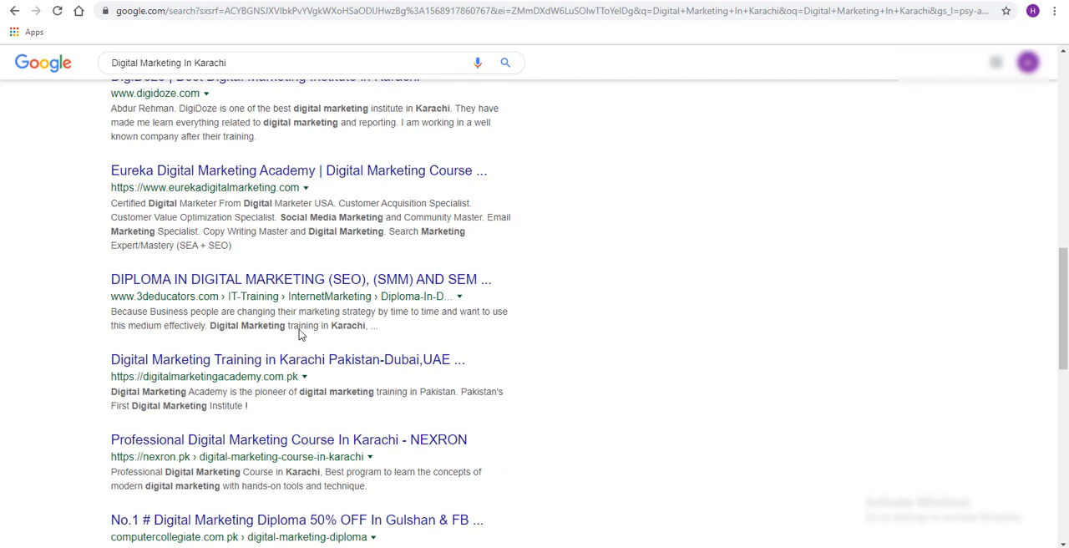
scroll(300, 334, down, 5)
scroll(294, 429, up, 7)
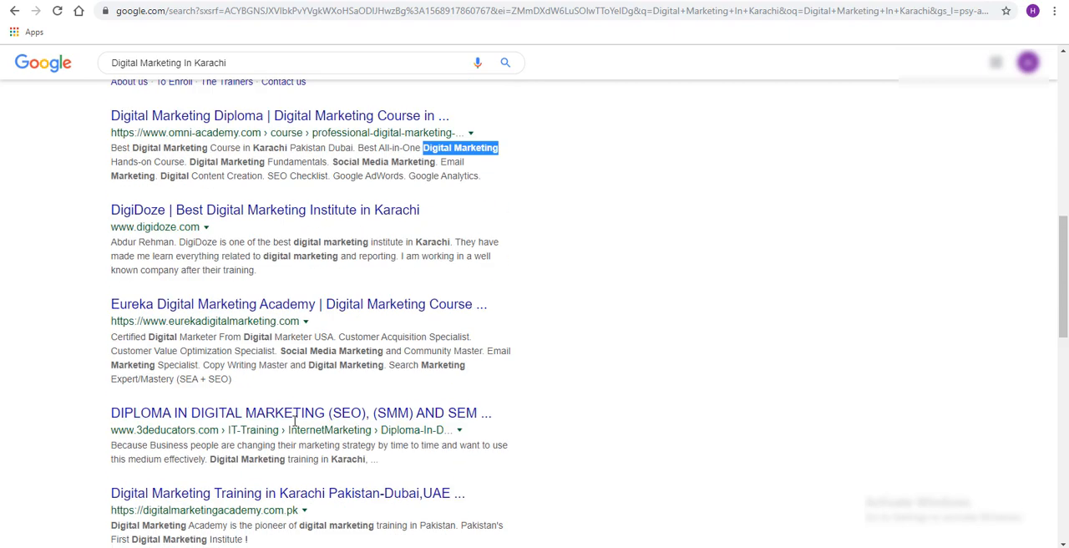
scroll(293, 423, up, 8)
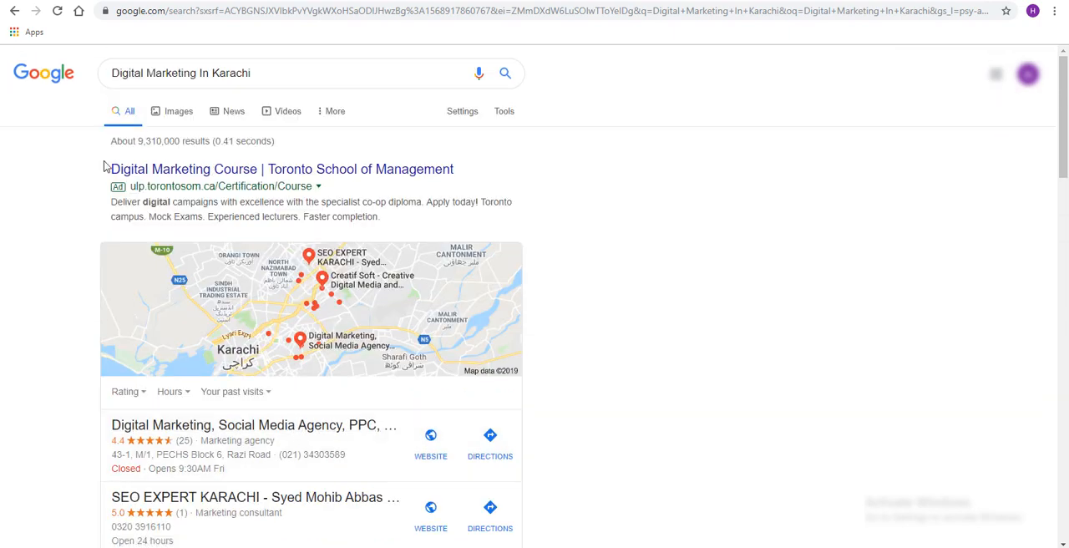
drag(104, 167, 563, 159)
scroll(378, 325, down, 2)
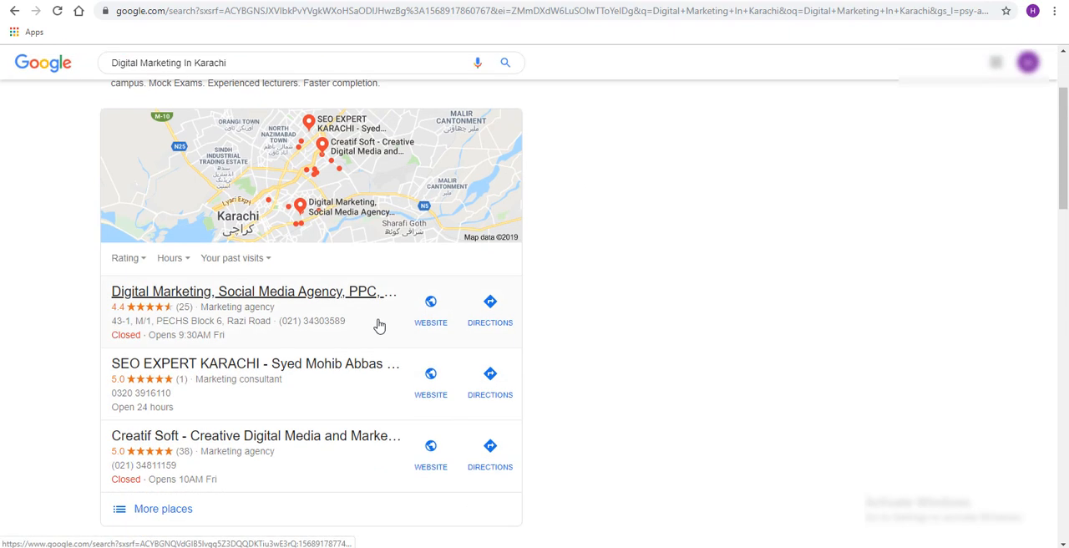
scroll(378, 351, down, 3)
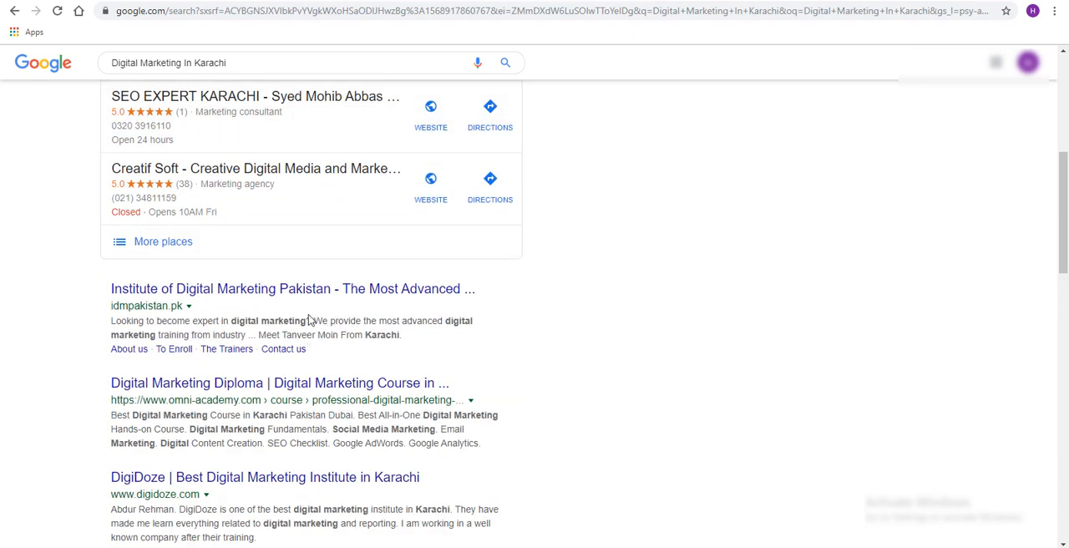
Shorten the Google query to "Digital Marketing", run the search and look through its ad, organic results and local listings
scroll(270, 406, up, 5)
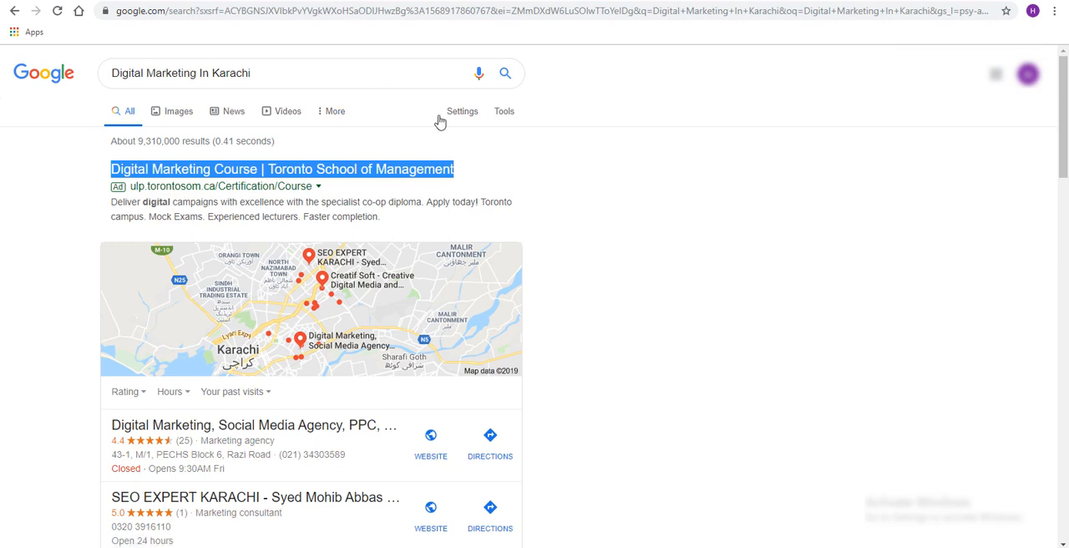
drag(265, 77, 119, 79)
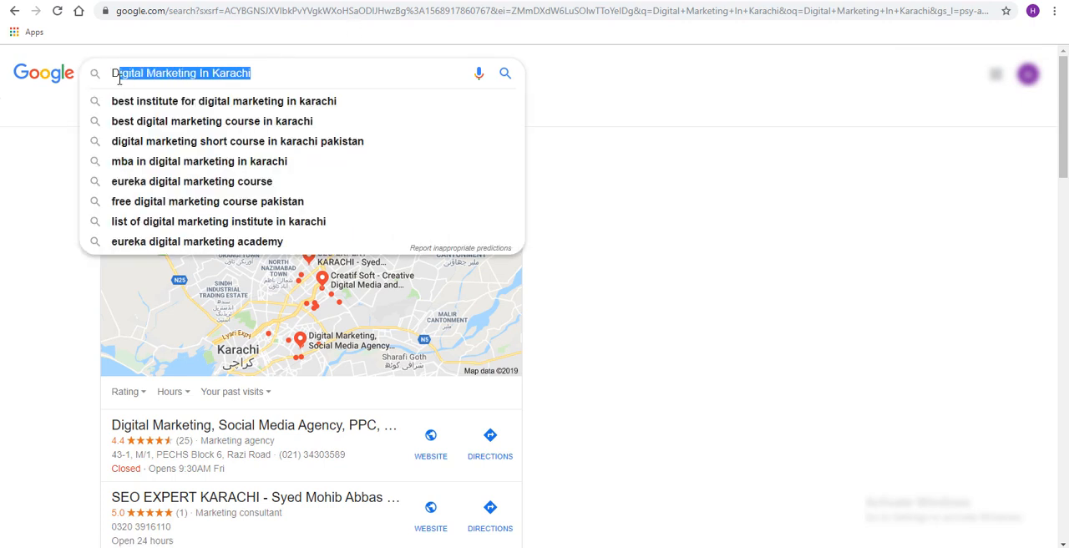
double_click(286, 82)
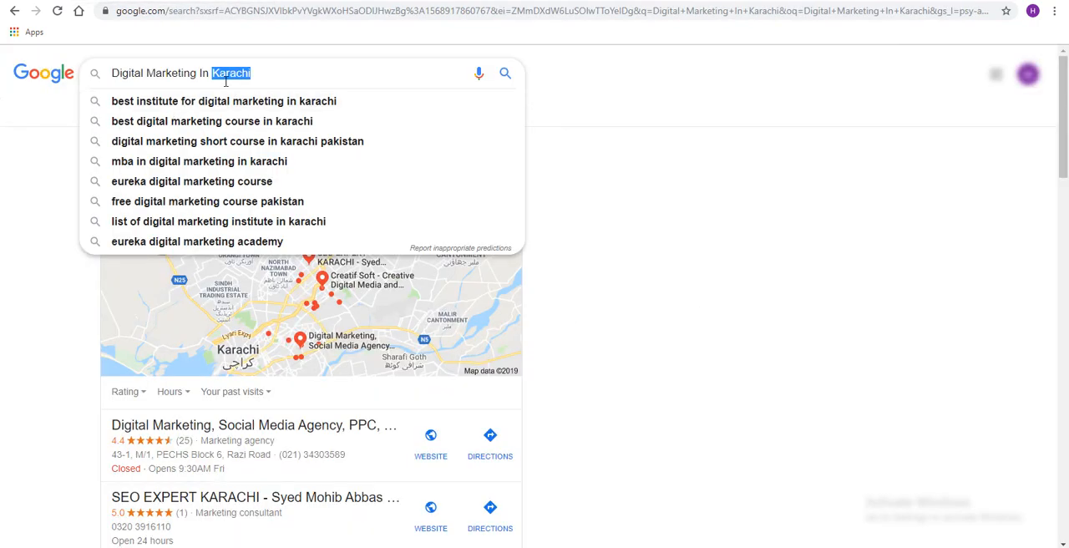
drag(199, 77, 330, 74)
key(BackSpace)
key(Return)
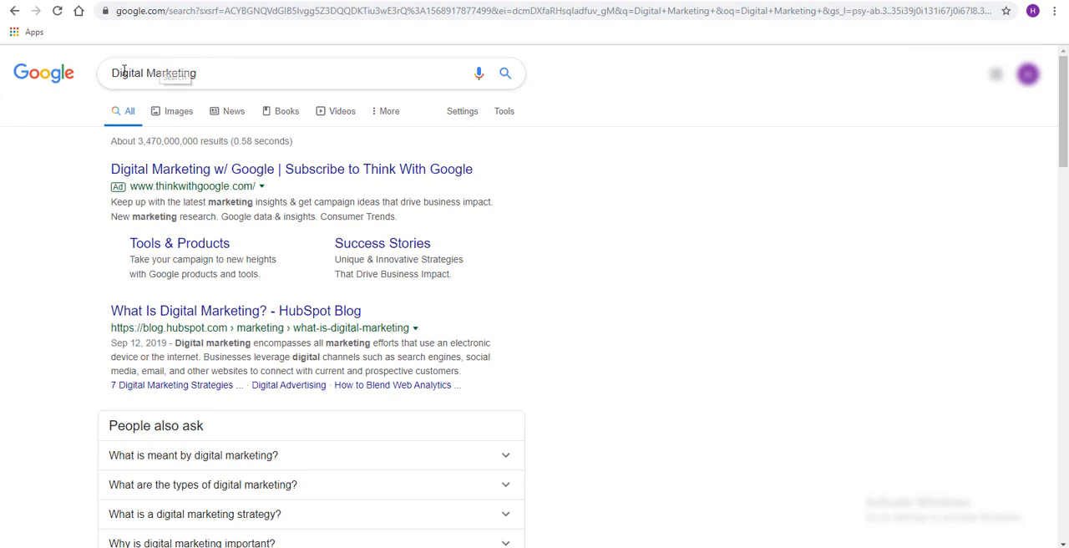
scroll(225, 284, down, 4)
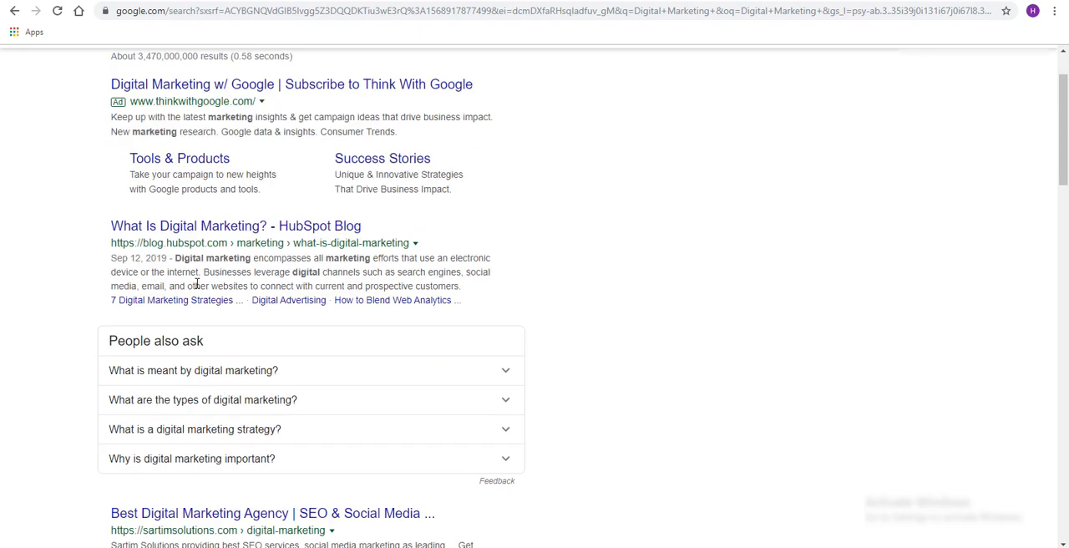
scroll(189, 296, down, 4)
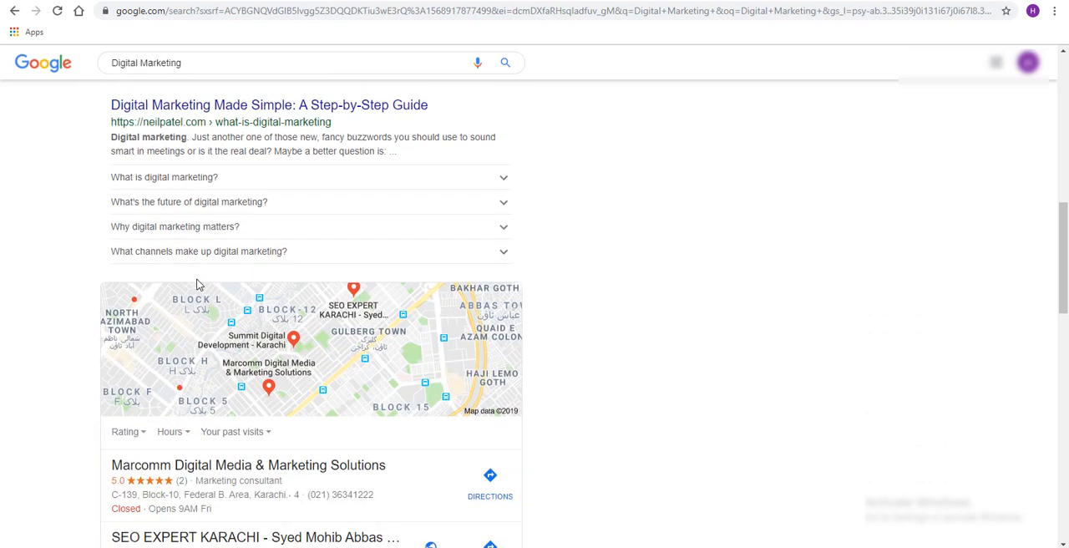
scroll(198, 285, down, 3)
scroll(198, 285, down, 4)
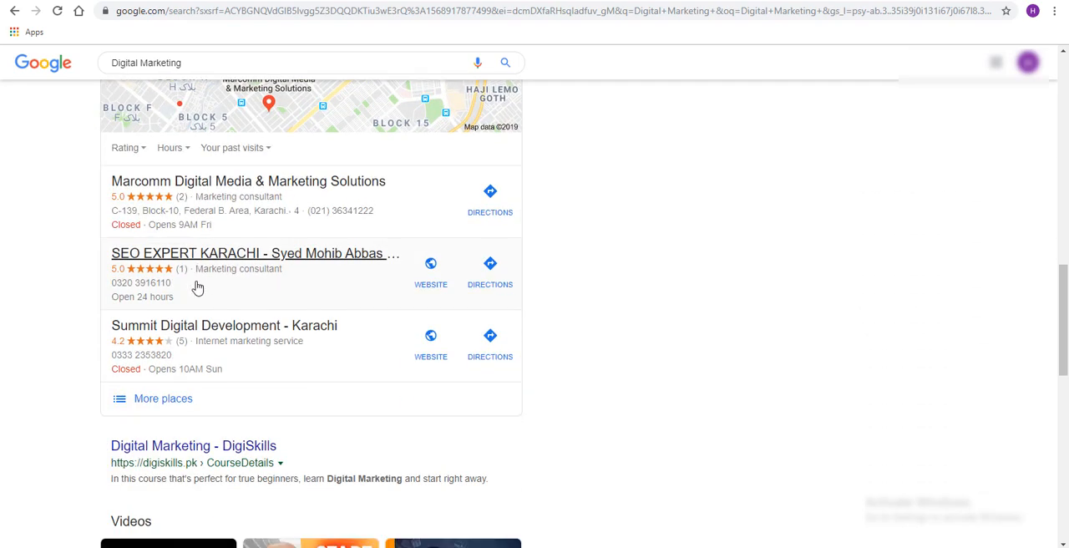
scroll(198, 285, up, 15)
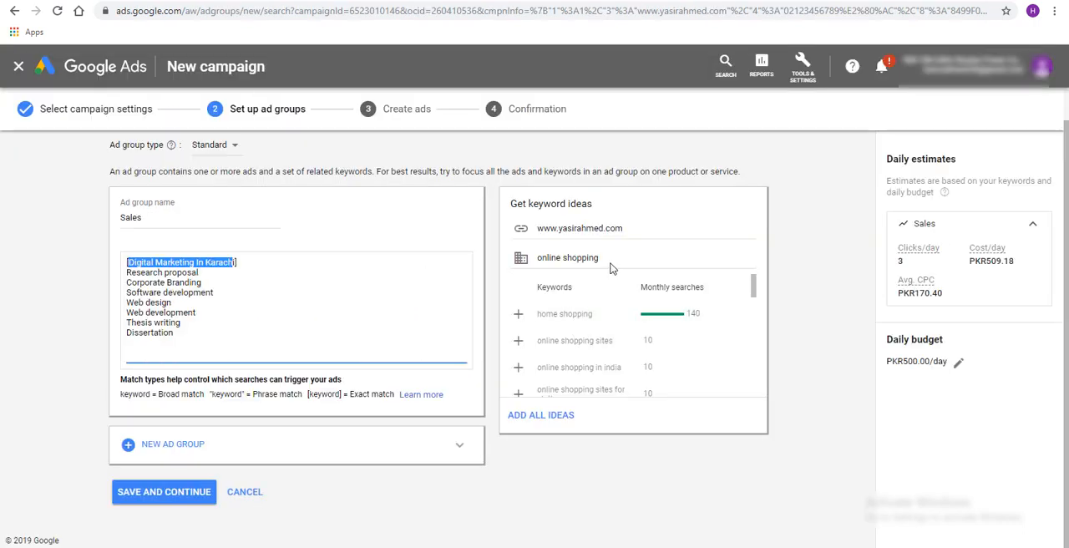
Switch to the Google Ads campaign and replace the product or service under keyword ideas with "digital marketing"
drag(611, 258, 528, 266)
text(di)
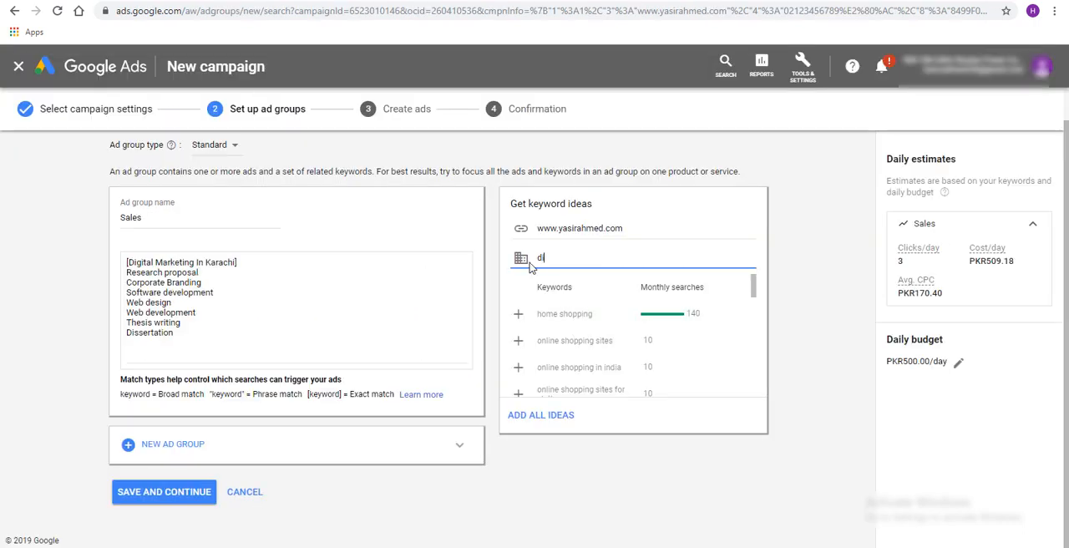
text(gital marketing)
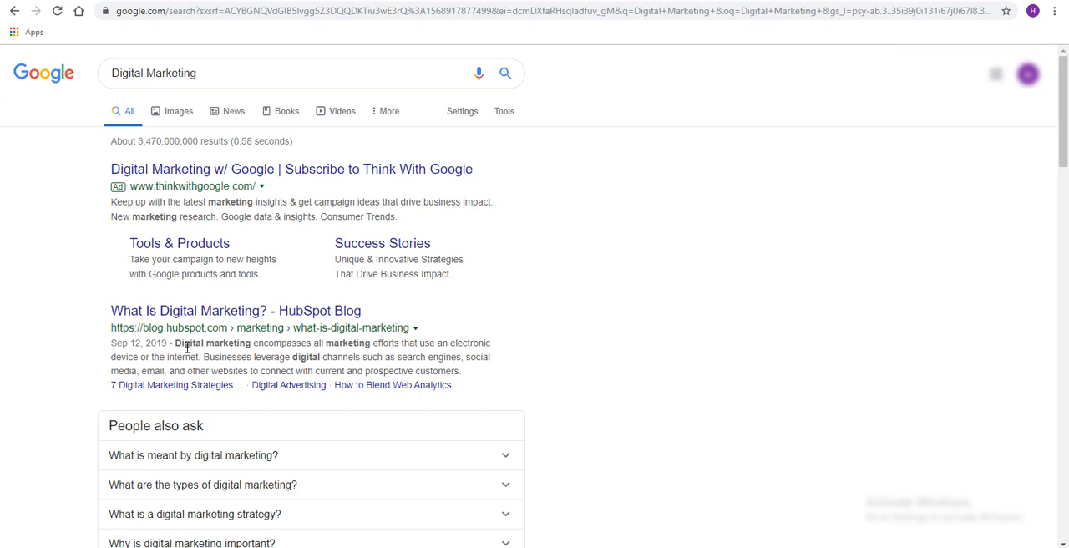
Return to the Google results for "Digital Marketing" and examine how the ad, organic results, local listings and videos match the term
scroll(264, 297, down, 6)
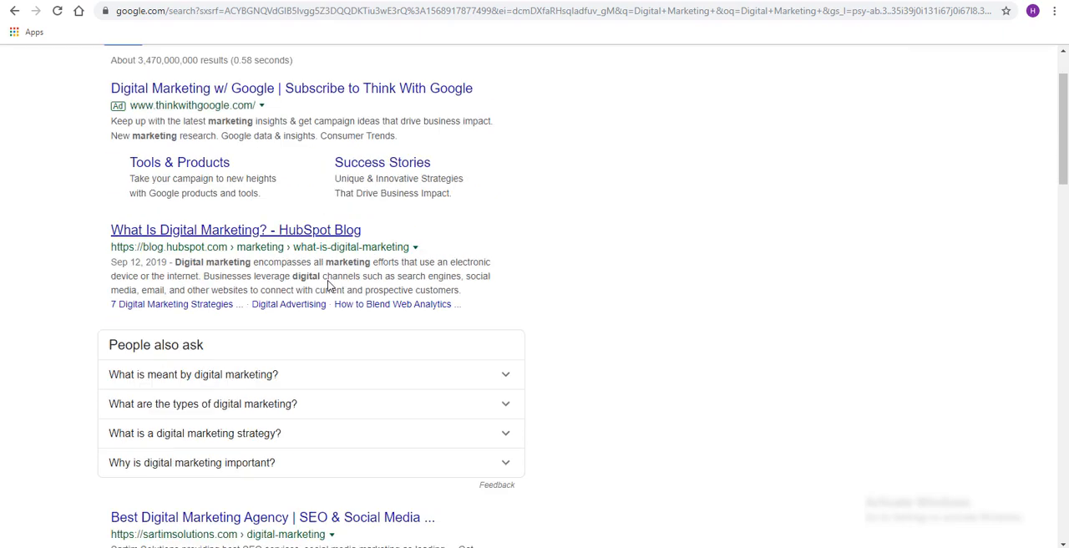
scroll(133, 358, up, 2)
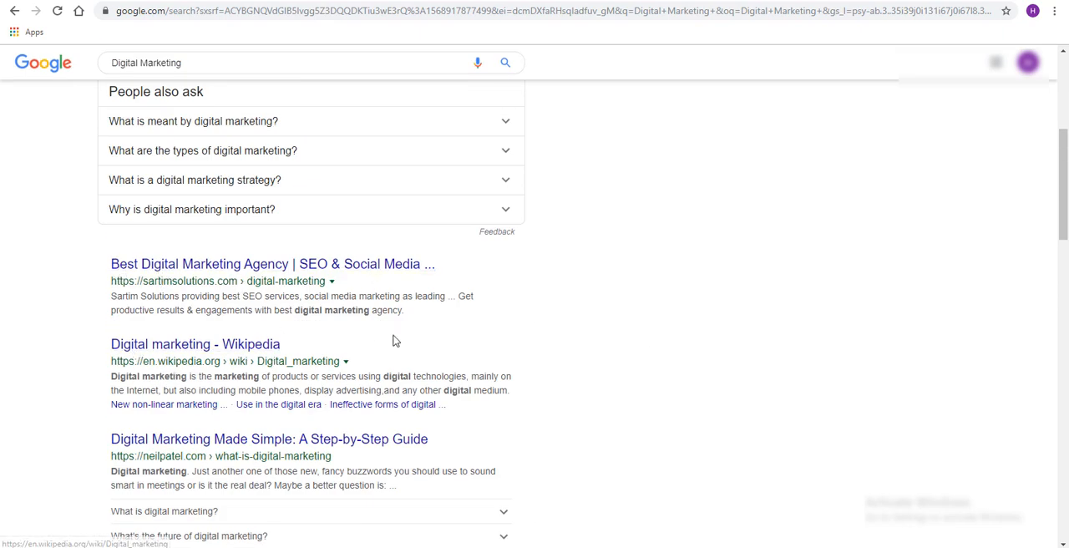
scroll(94, 307, down, 2)
scroll(437, 308, down, 4)
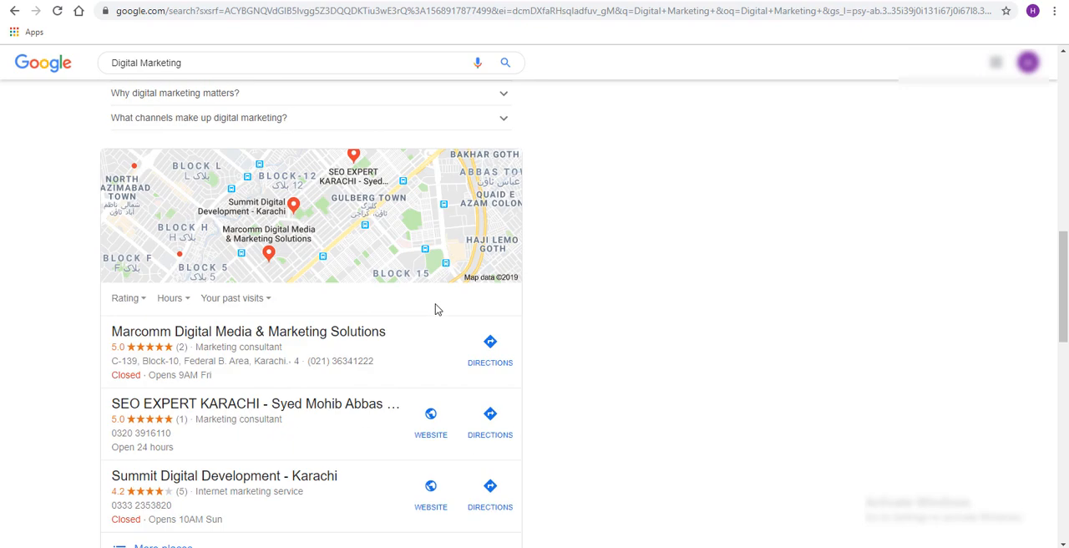
scroll(114, 334, down, 1)
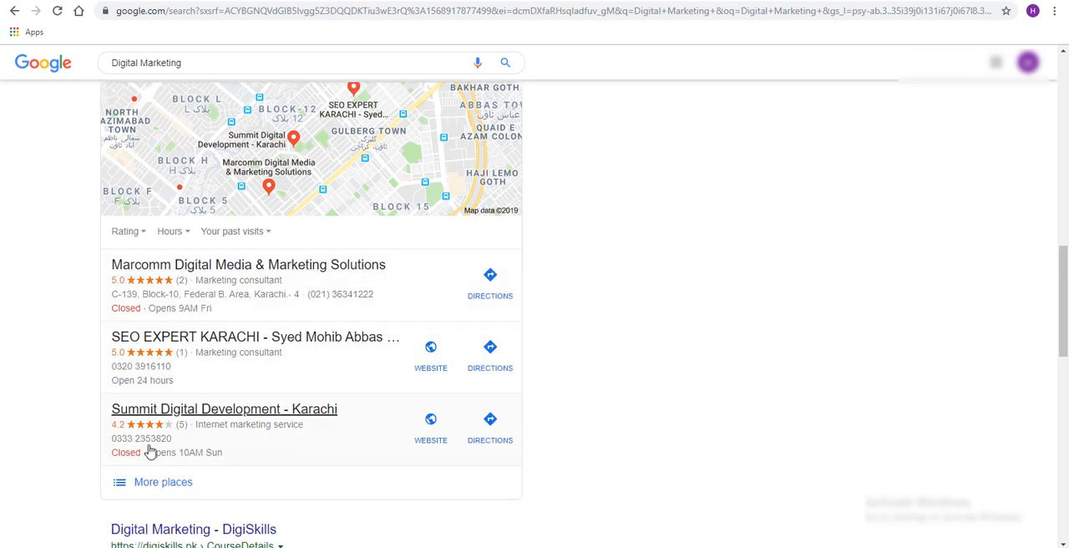
scroll(332, 209, down, 3)
scroll(337, 219, down, 1)
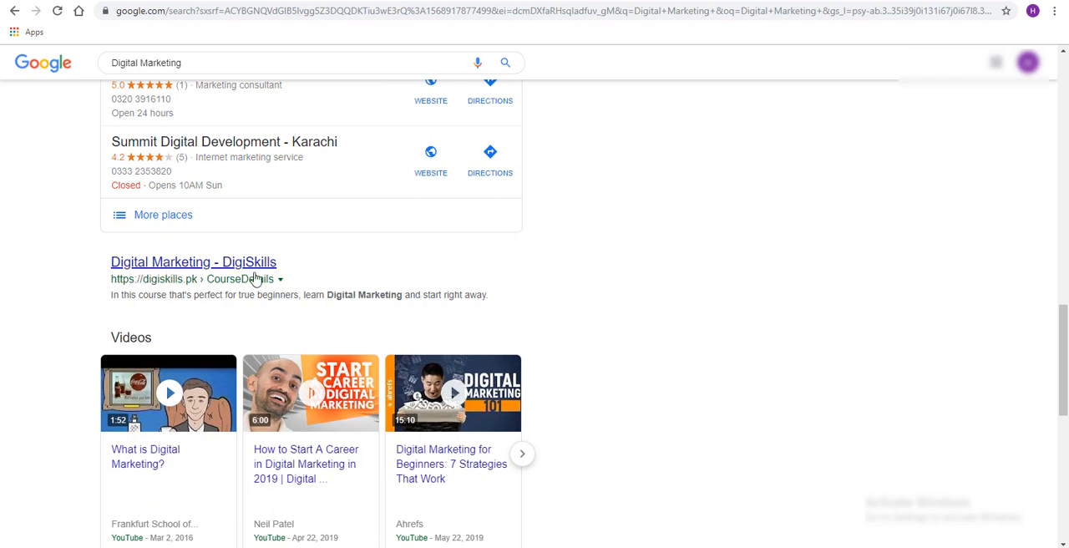
scroll(267, 309, down, 4)
scroll(286, 345, up, 1)
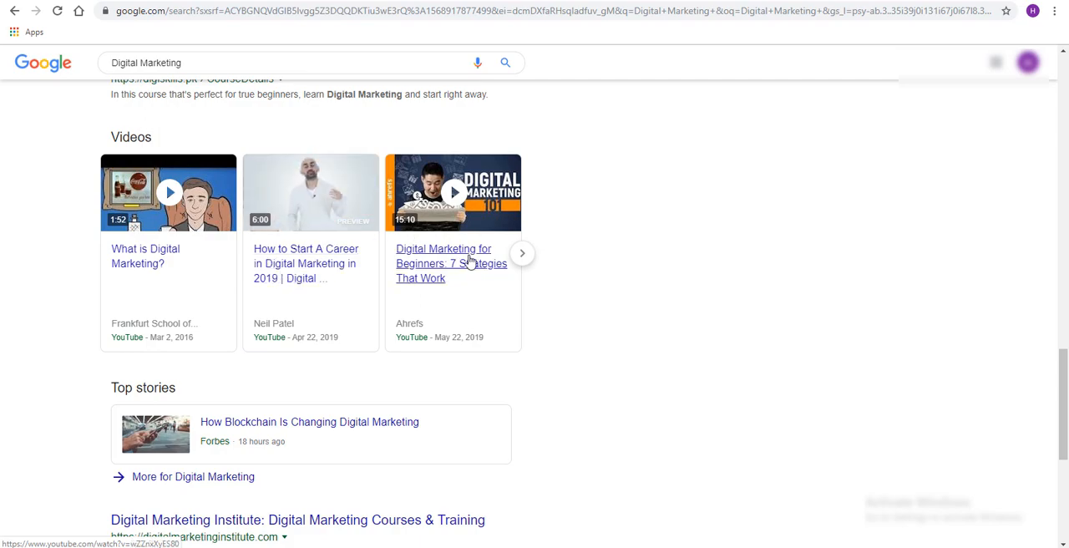
scroll(501, 258, down, 2)
scroll(287, 351, up, 12)
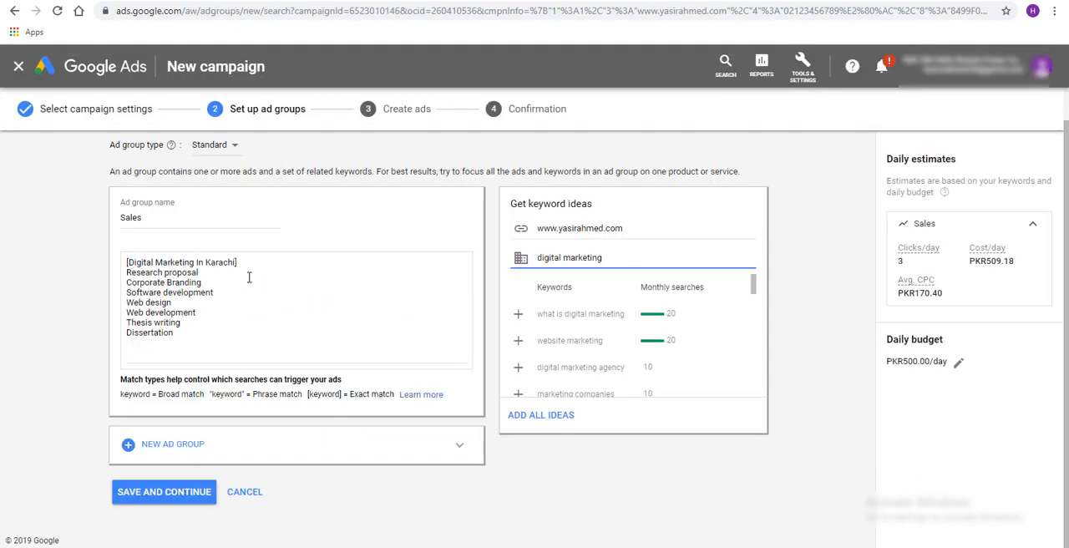
In the Google Ads keyword list, change the exact-match keyword to "[Digital Marketing service In Karachi]"
drag(128, 261, 140, 261)
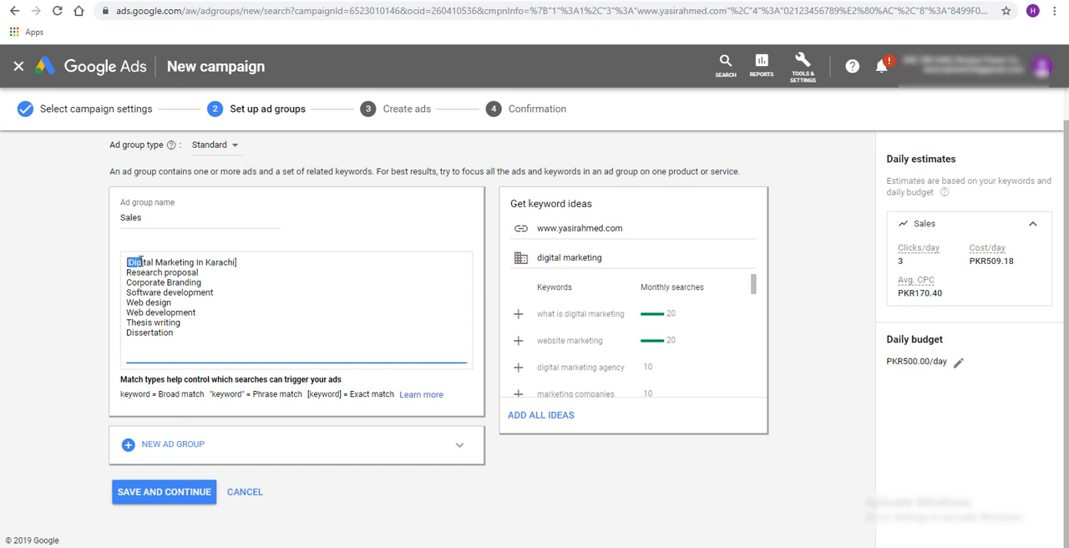
click(198, 263)
text(service In)
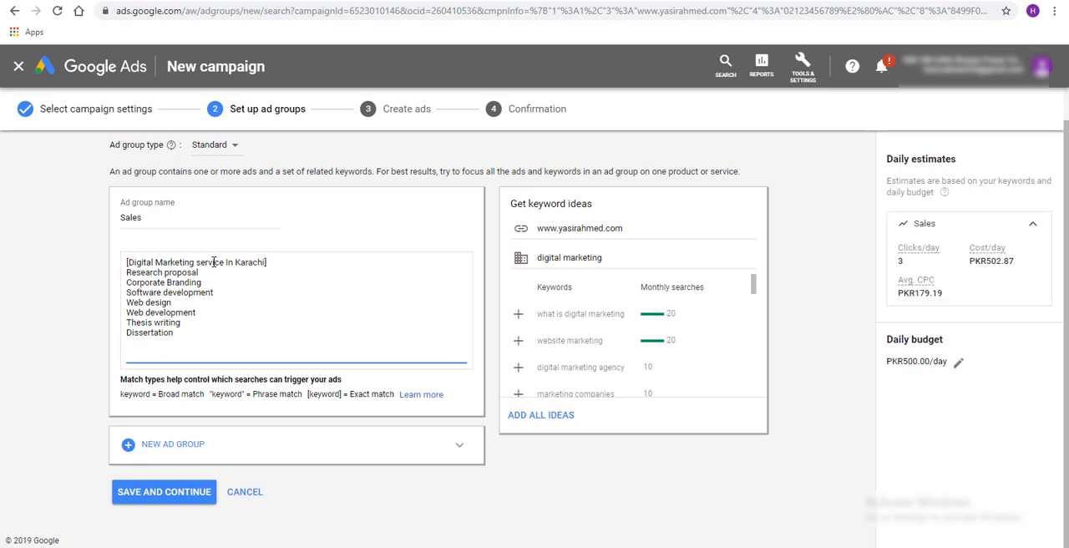
Copy the exact-match keyword's wording, switch to the Google results page and search for "Digital Marketing service In Karachi" without the bracket
key(shift+Right)
key(shift+Right)
key(shift+Right)
key(shift+Right)
key(shift+Right)
key(shift+Right)
key(shift+Right)
key(shift+Right)
key(shift+Right)
key(shift+Right)
key(shift+Right)
key(shift+Right)
key(shift+Right)
key(shift+Right)
key(shift+Right)
key(shift+Right)
key(shift+Right)
key(shift+Right)
key(shift+Right)
key(shift+Right)
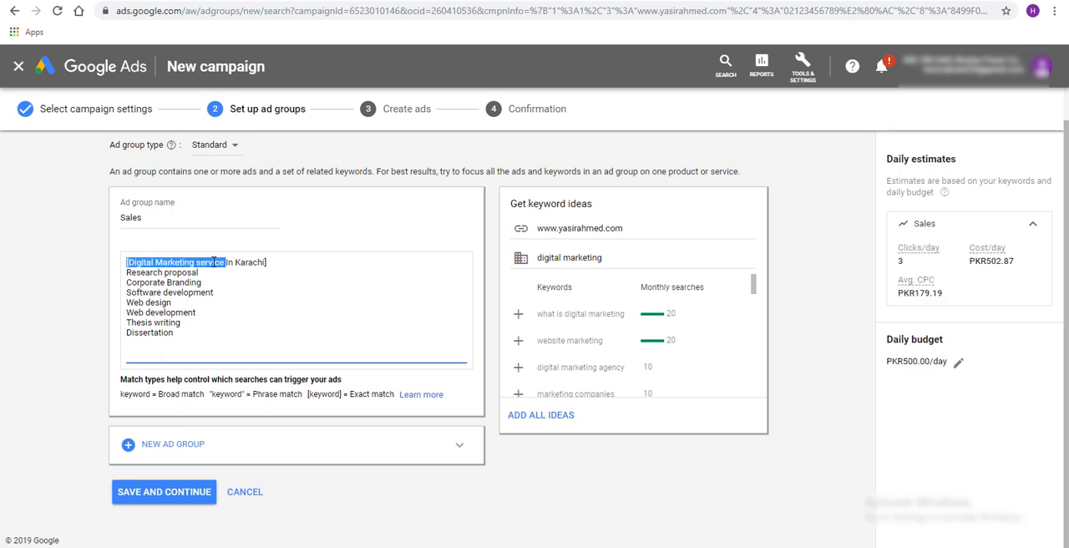
key(shift+Left)
key(ctrl+c)
key(ctrl+Tab)
triple_click(258, 75)
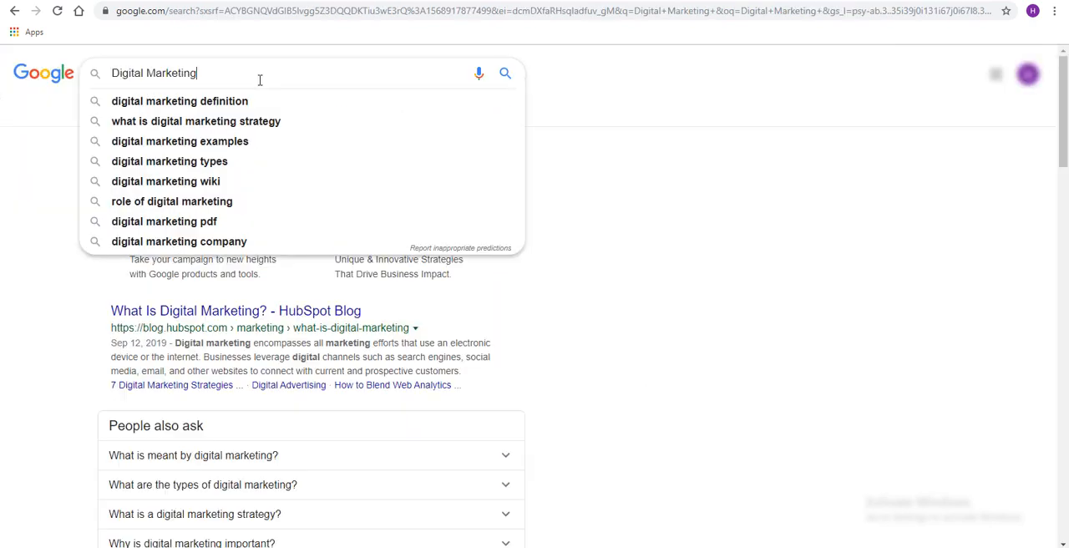
key(ctrl+v)
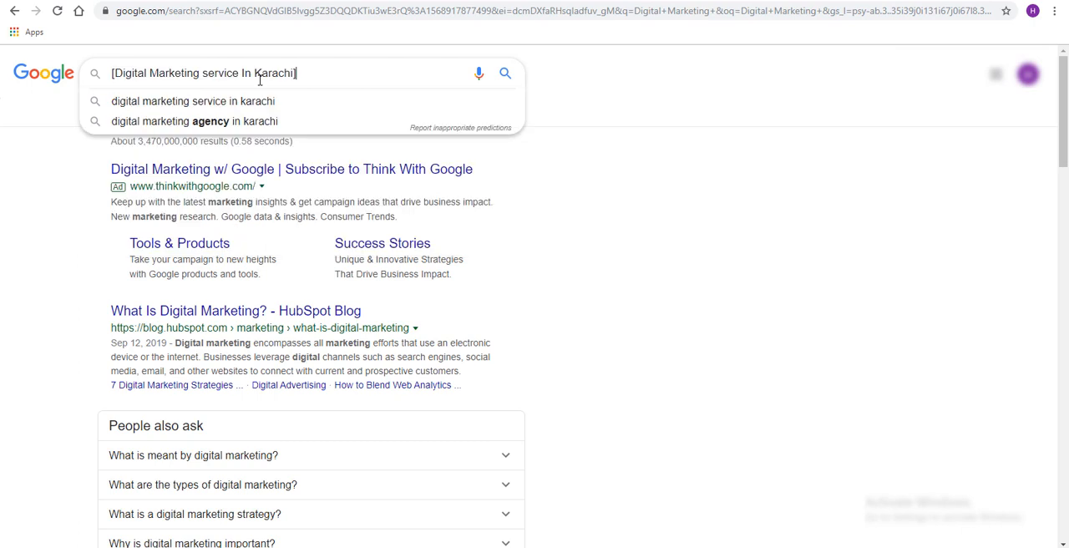
click(117, 73)
key(BackSpace)
key(Return)
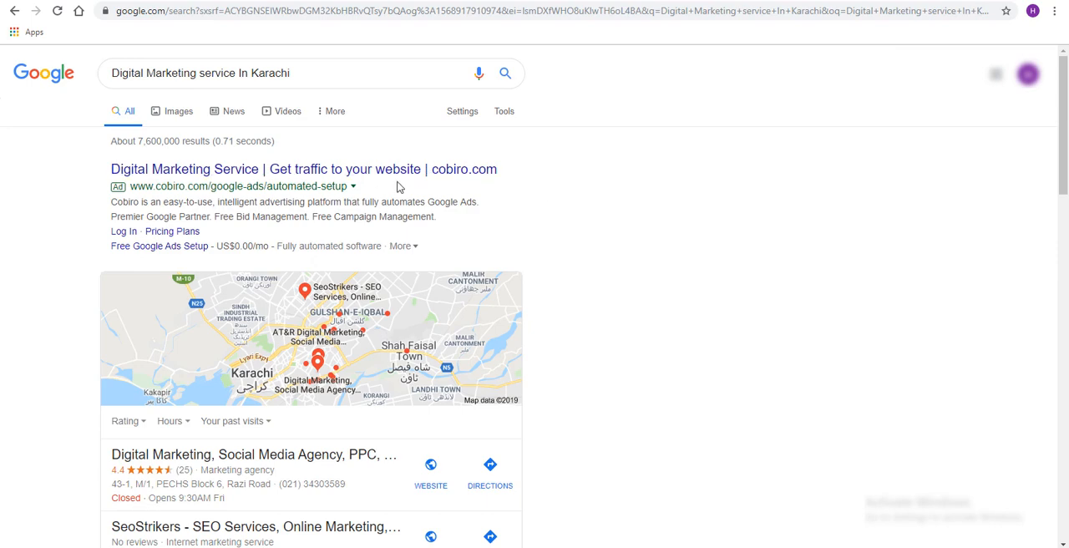
Look through the ad, local listings and organic results for "Digital Marketing service In Karachi"
scroll(635, 314, down, 4)
scroll(131, 172, up, 1)
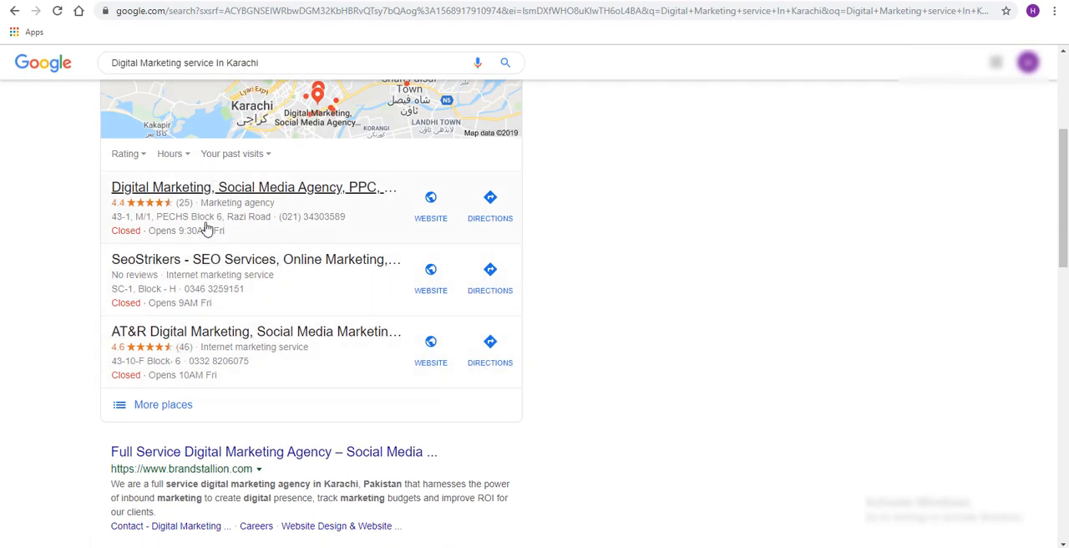
scroll(218, 368, up, 2)
scroll(317, 222, up, 2)
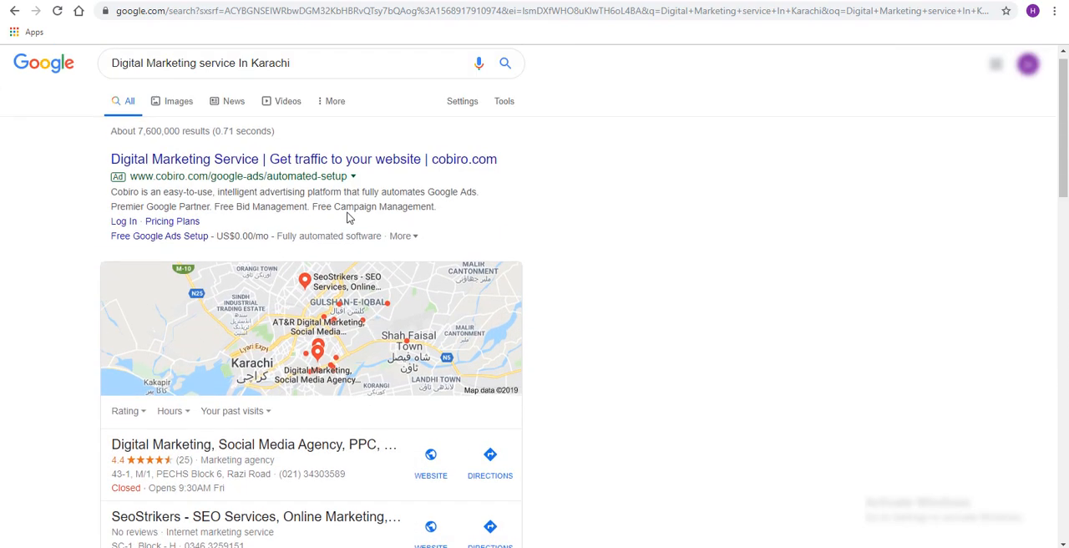
scroll(230, 347, down, 3)
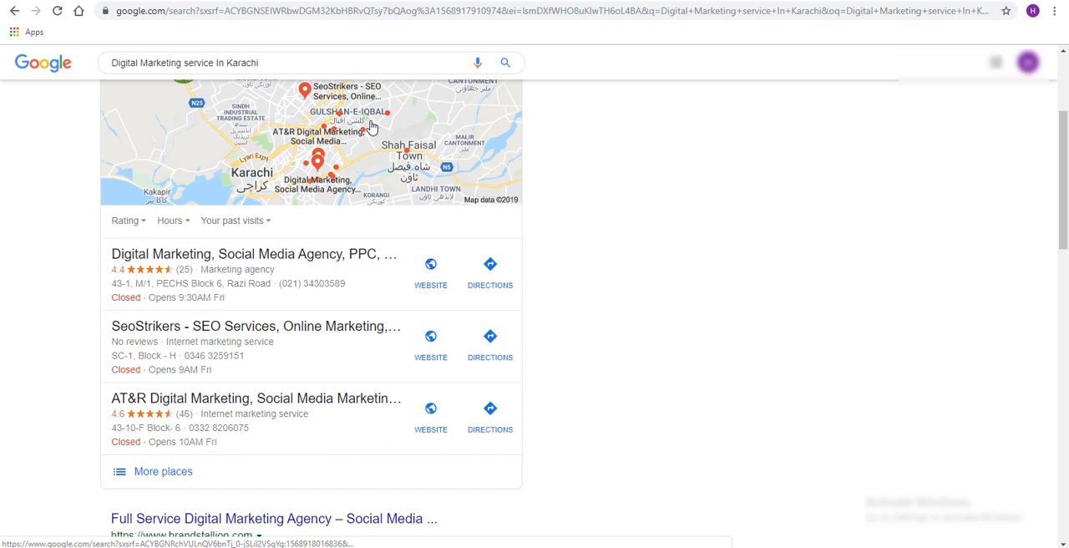
scroll(477, 210, down, 4)
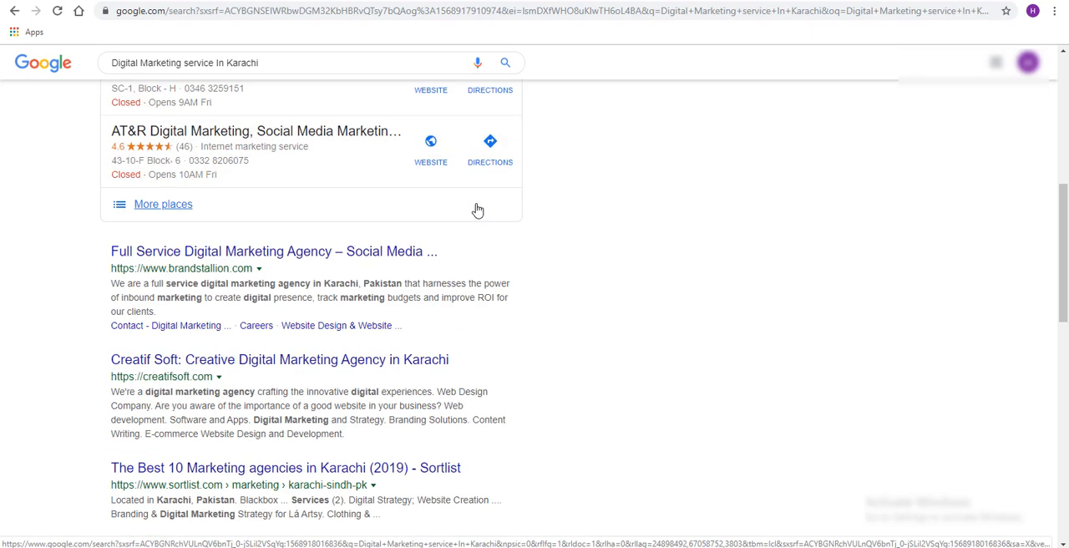
scroll(475, 210, down, 2)
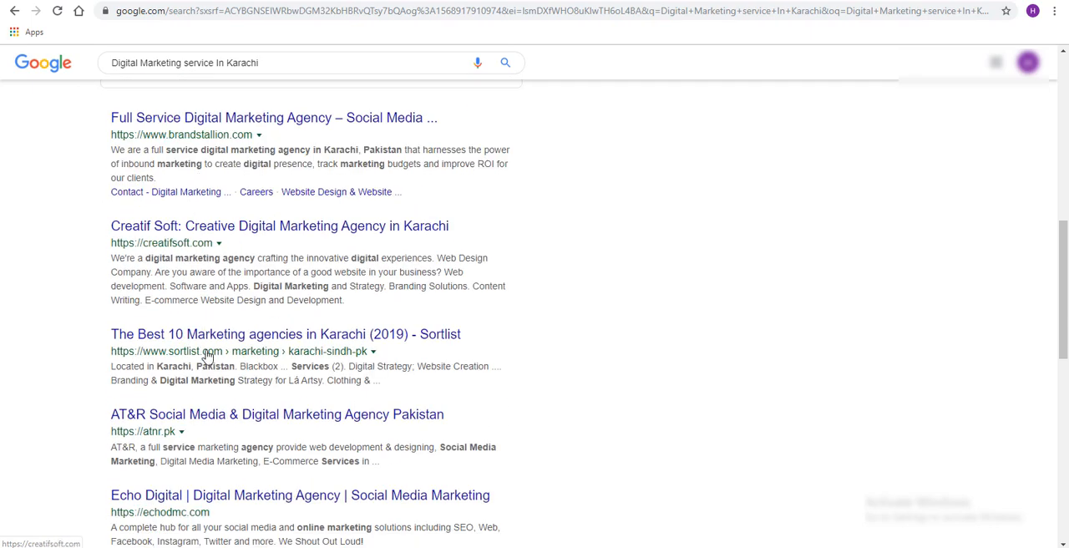
scroll(286, 432, down, 2)
scroll(303, 372, down, 4)
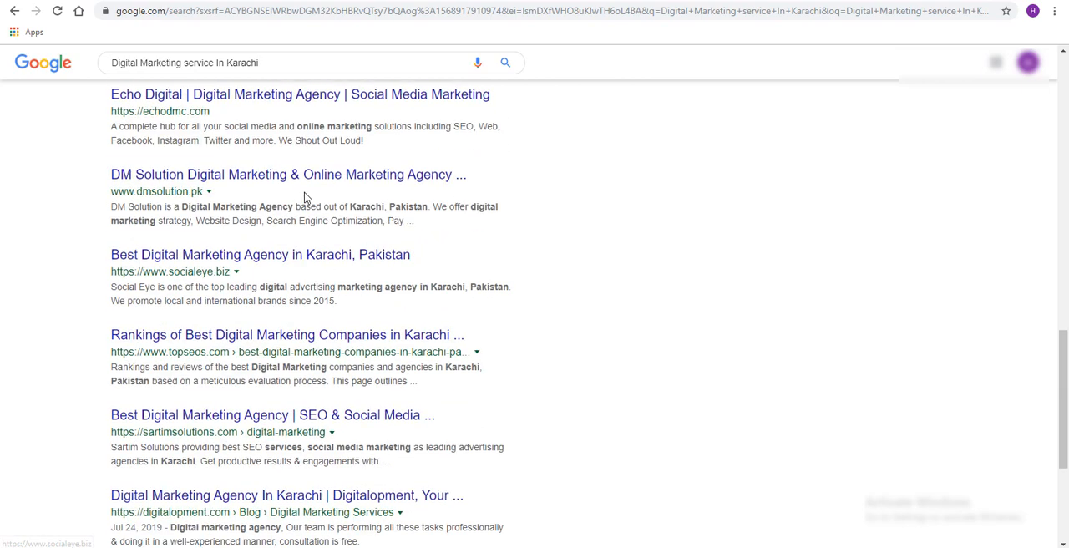
scroll(305, 197, down, 3)
scroll(315, 356, up, 15)
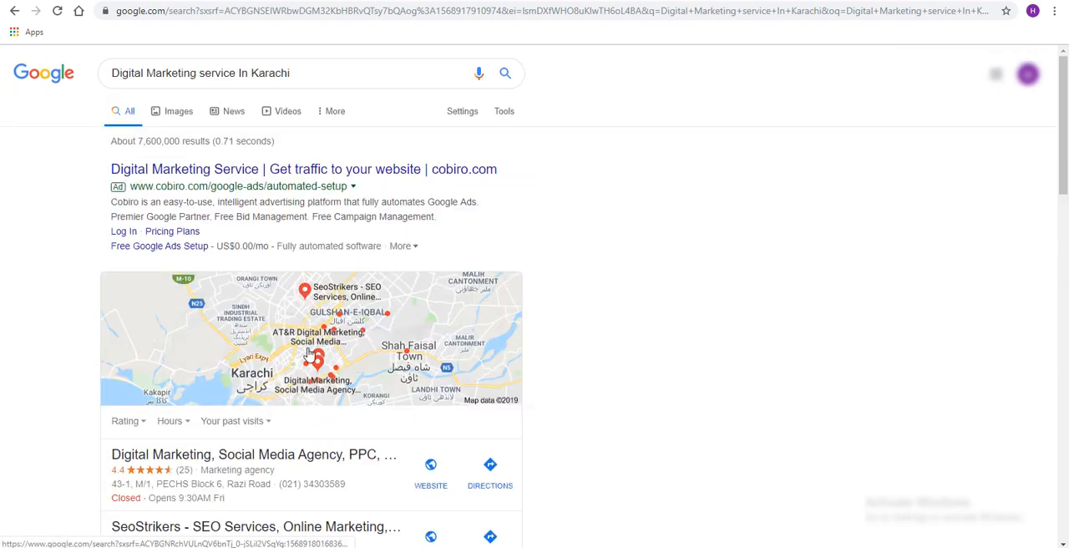
Compare the exact-match keyword in Google Ads with the Google search ad, and review the keyword list and the exact-match notation
click(175, 1)
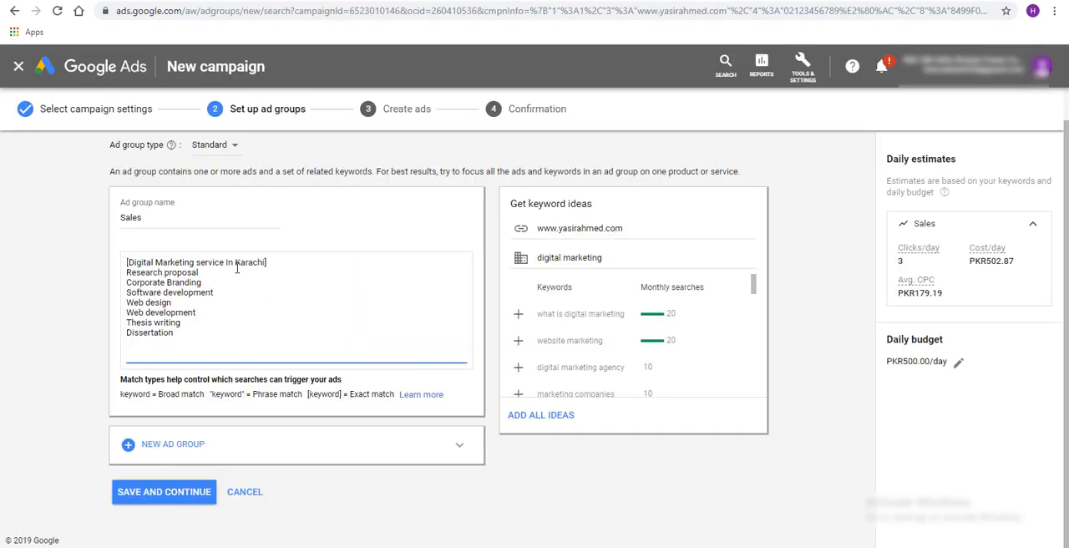
click(251, 0)
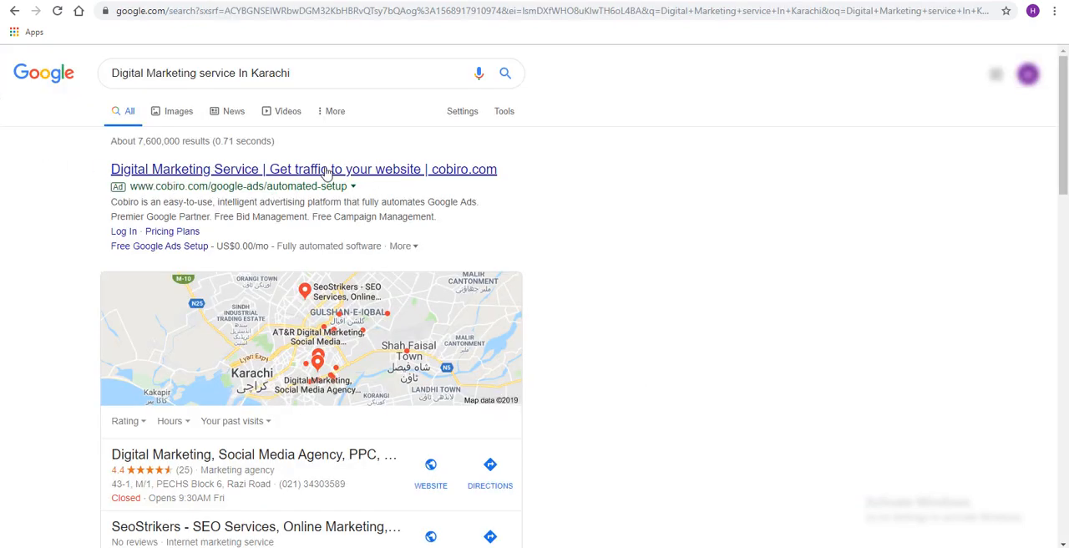
click(176, 1)
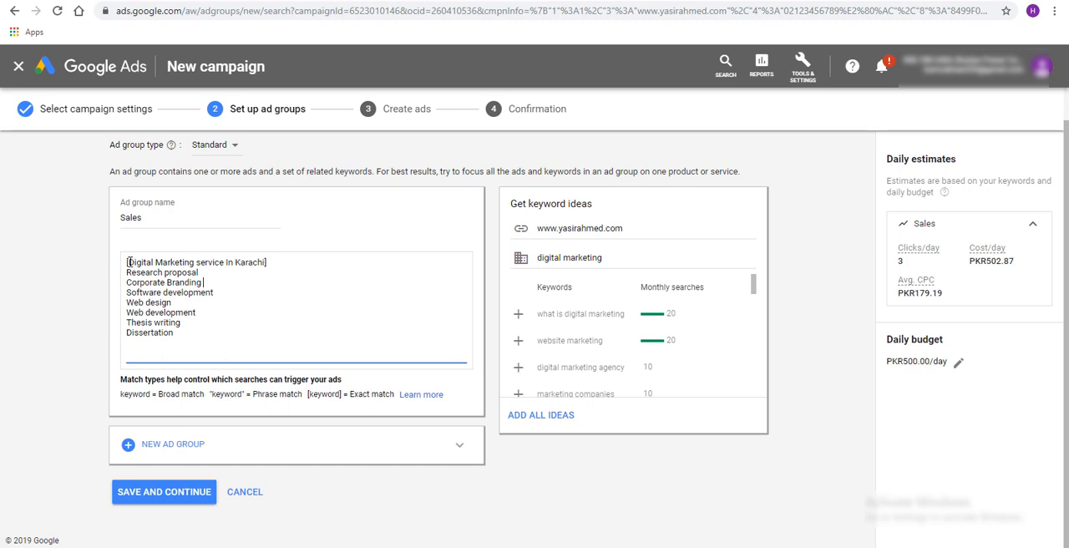
drag(130, 263, 226, 269)
click(364, 327)
drag(171, 334, 122, 332)
click(323, 319)
drag(393, 394, 335, 395)
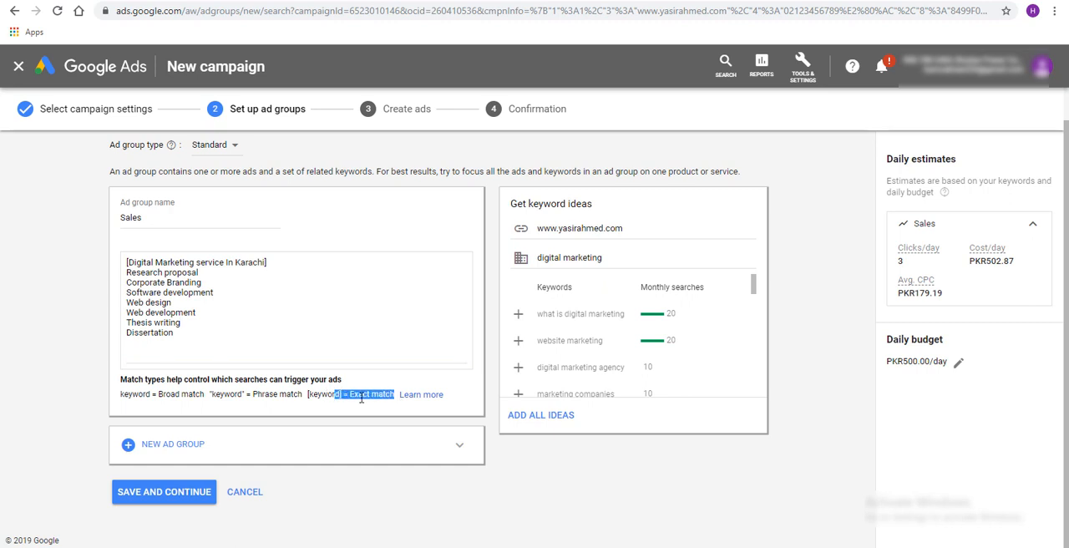
Review the phrase-match notation and enclose the Web design keyword in double quotation marks in the Sales ad group's keyword list
double_click(239, 394)
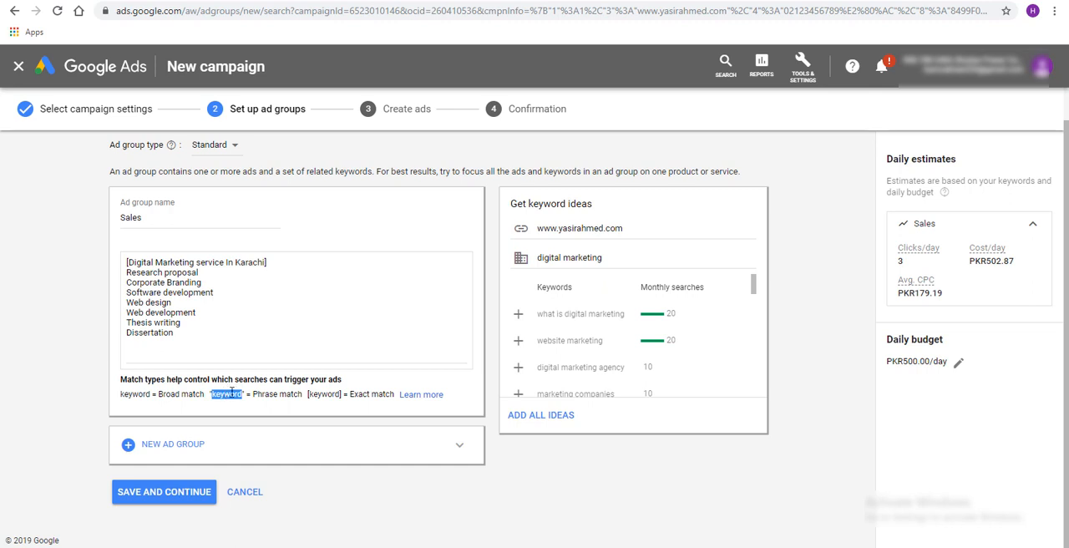
click(191, 330)
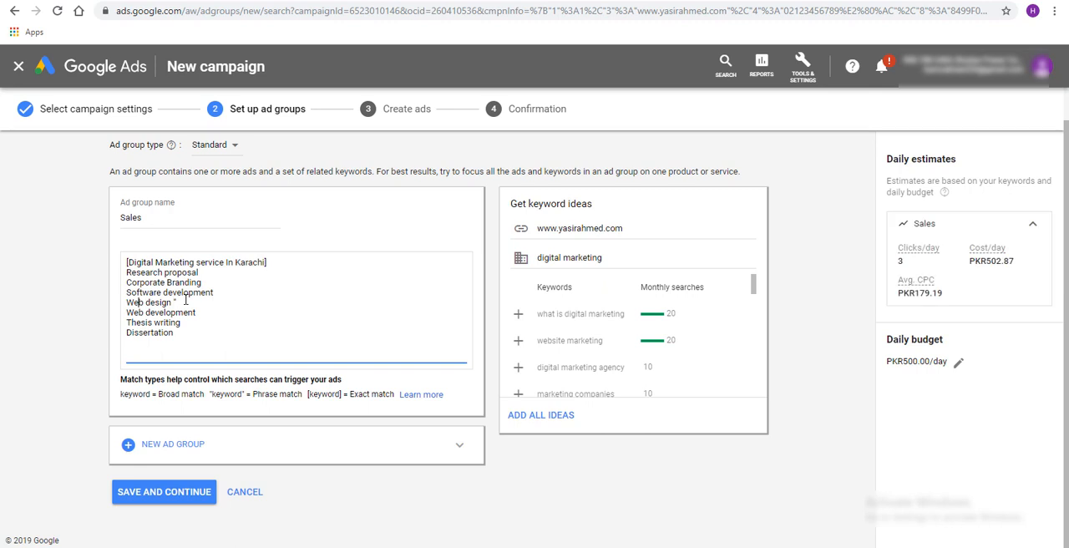
text(")
drag(180, 302, 136, 293)
drag(220, 273, 205, 282)
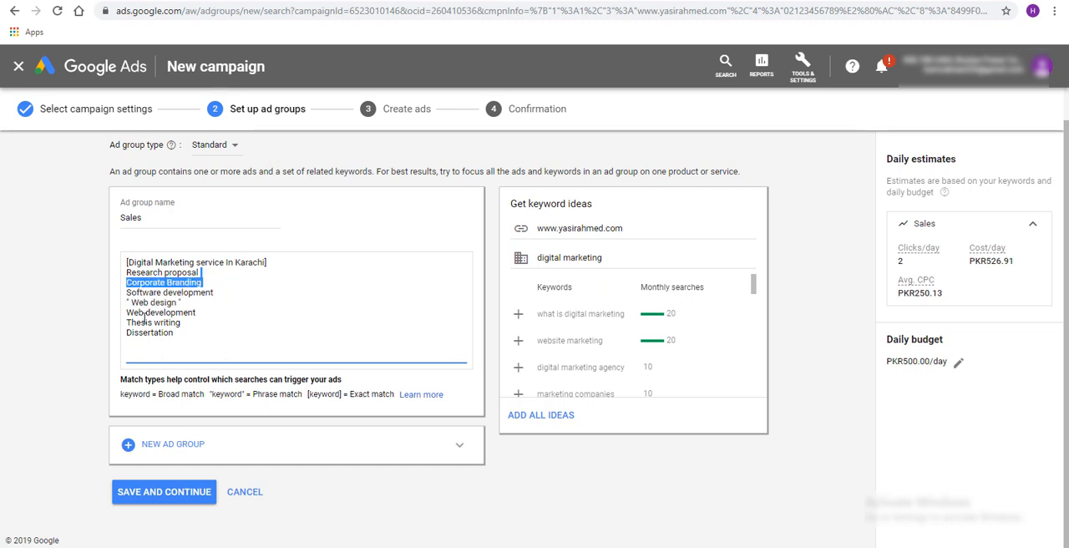
click(130, 303)
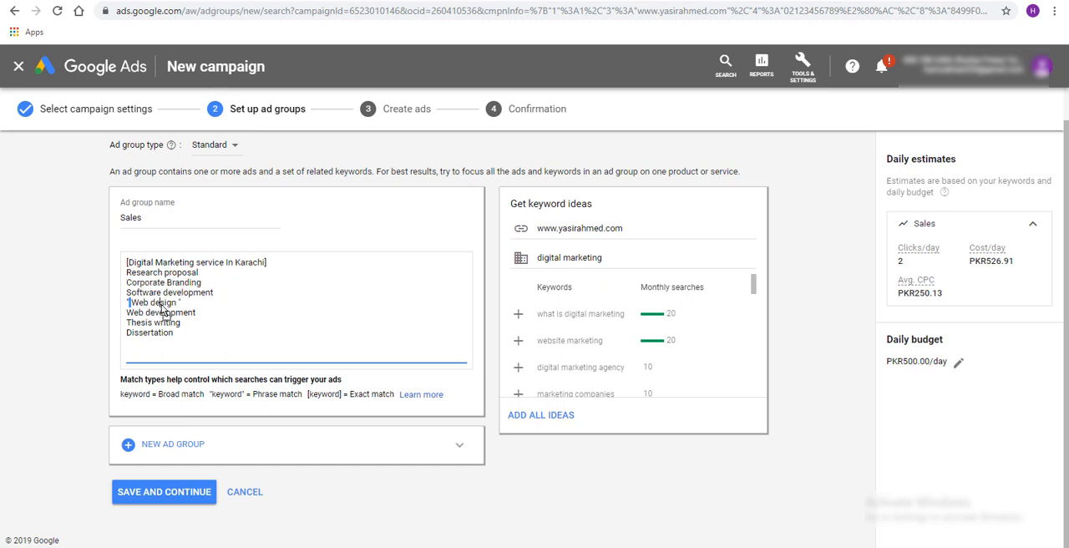
click(118, 306)
Copy the phrase-match keyword's wording without the quotation marks, switch to the Google results page and search for "Web design"
drag(131, 303, 174, 303)
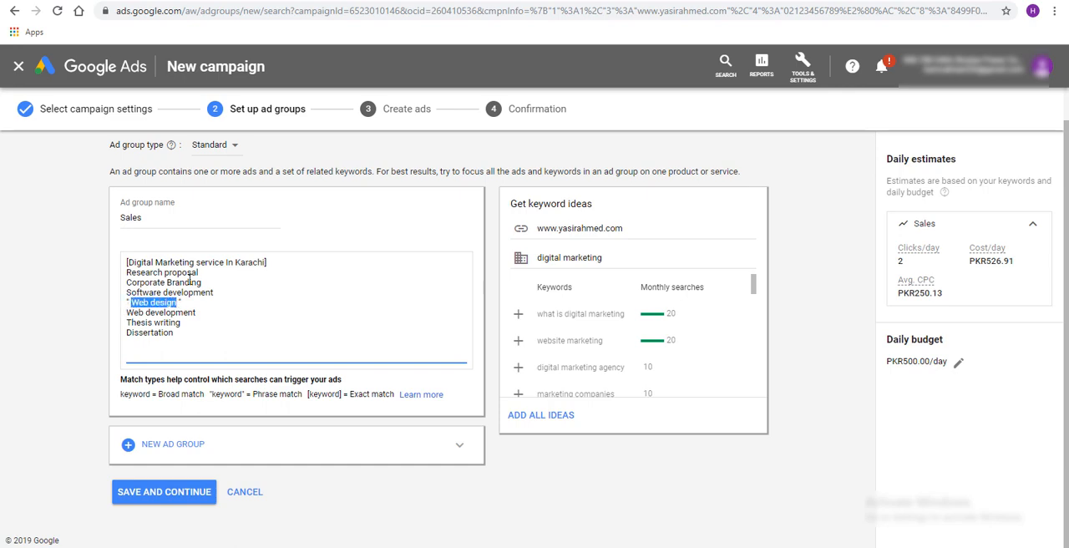
key(ctrl+c)
key(ctrl+Tab)
triple_click(222, 67)
key(ctrl+v)
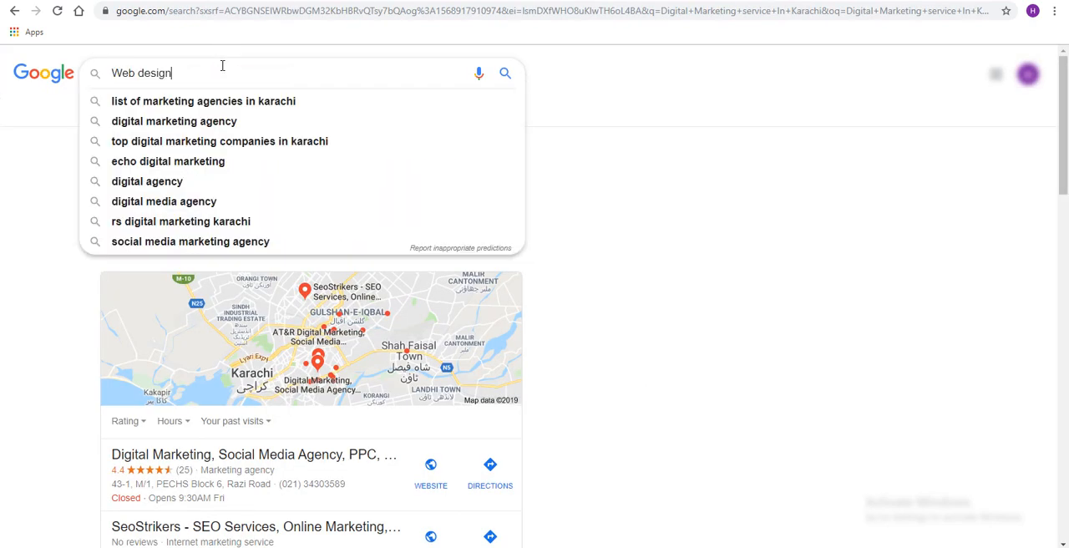
key(Return)
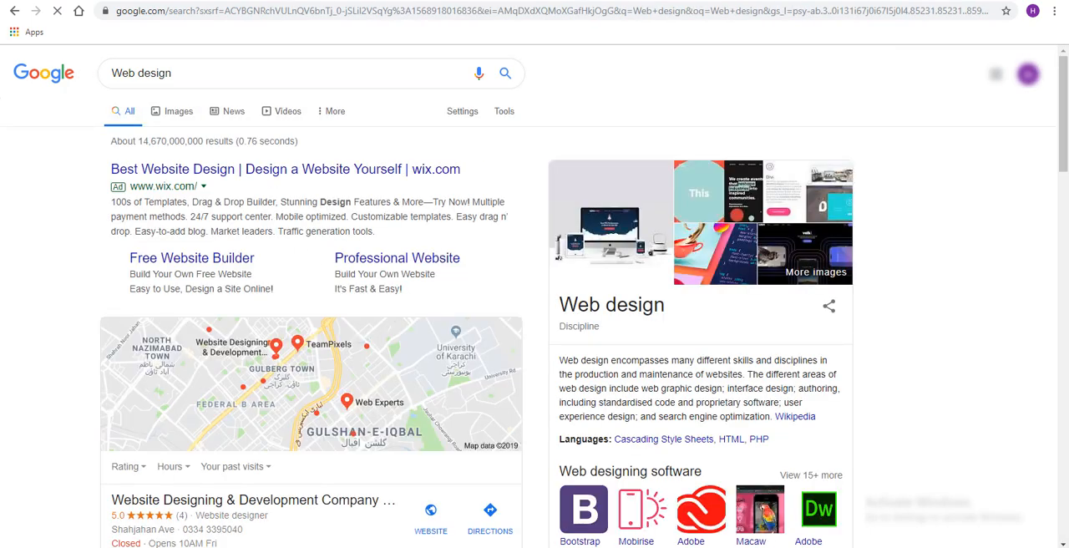
Compare the phrase-match keyword in Google Ads with the search ad and local listings on the "Web design" results page
click(100, 0)
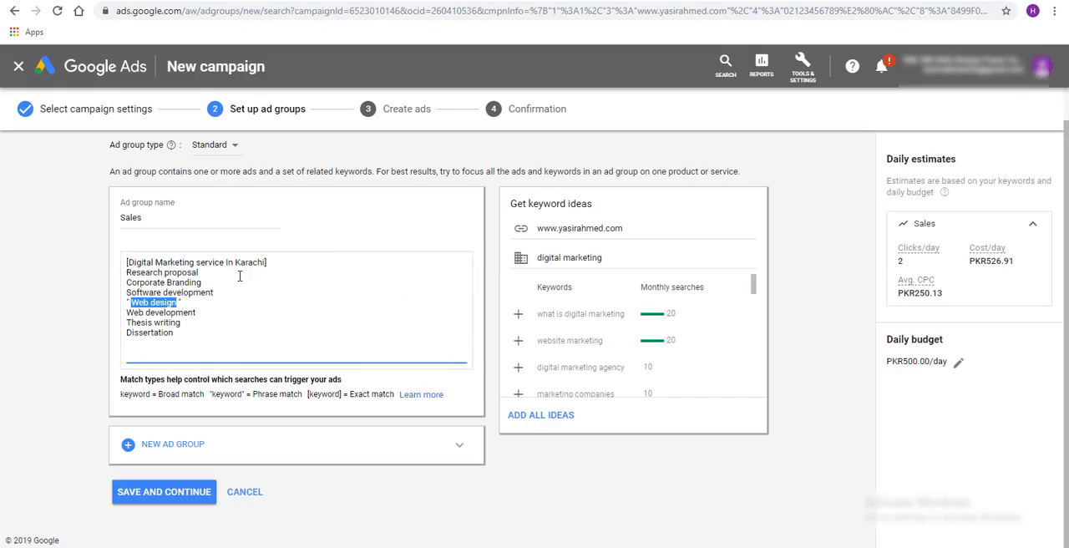
click(251, 1)
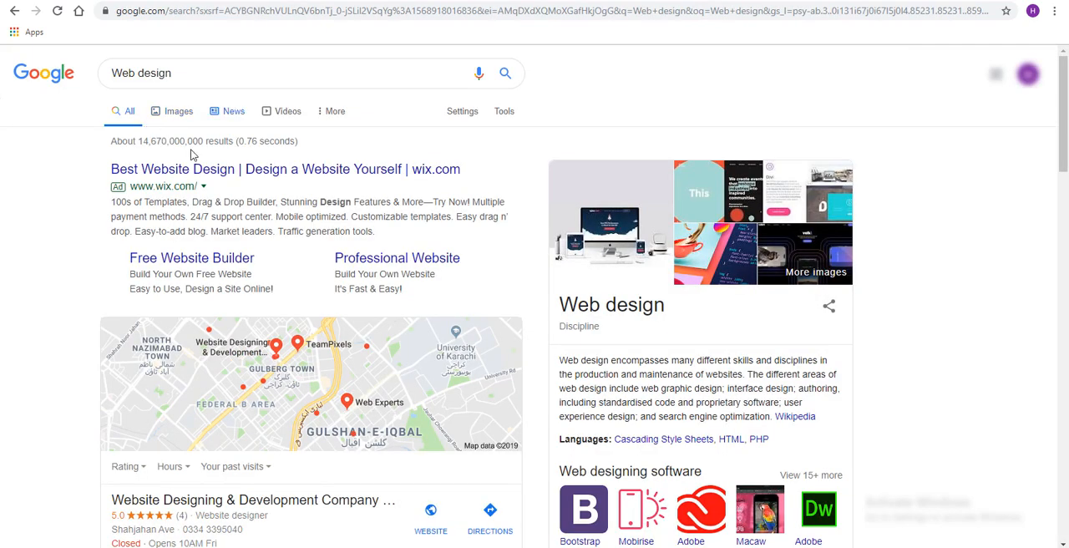
click(208, 75)
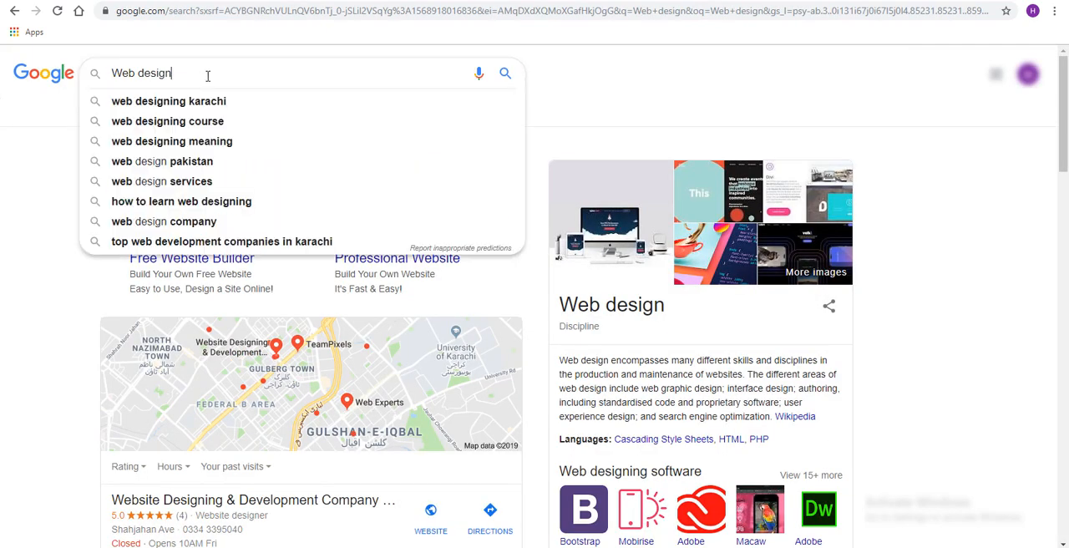
click(9, 312)
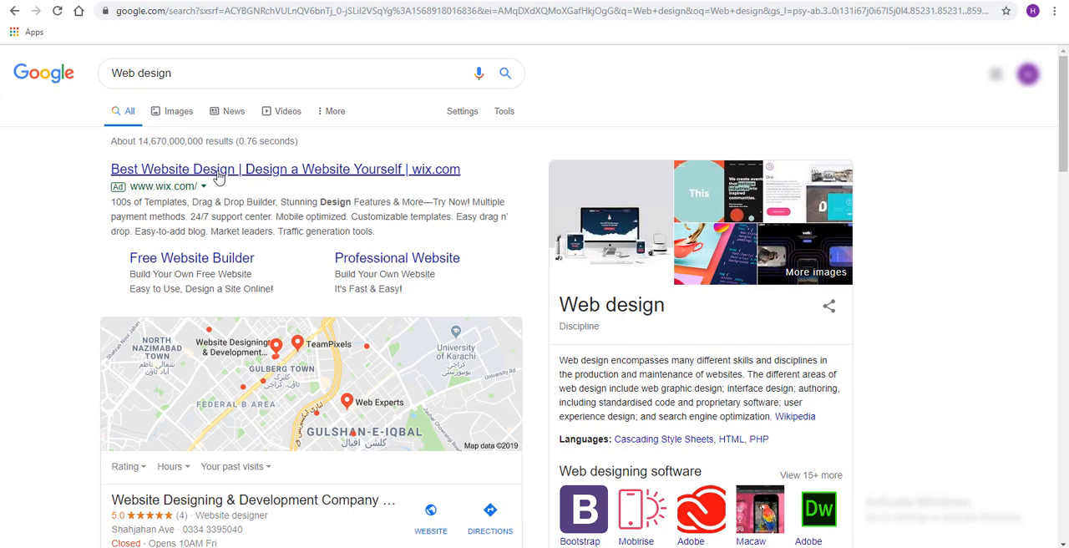
key(ctrl+shift+Tab)
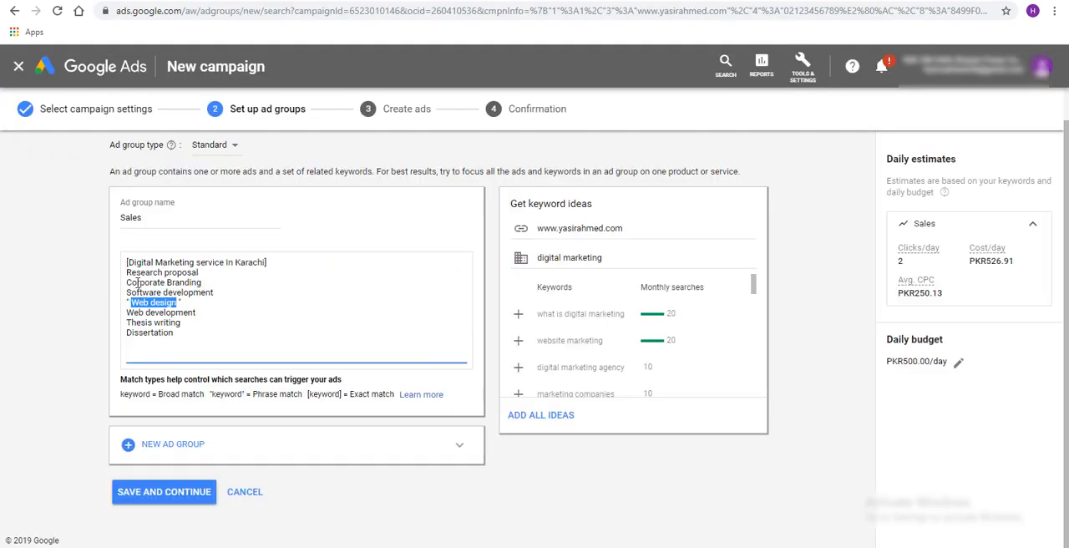
key(ctrl+Tab)
scroll(119, 382, down, 5)
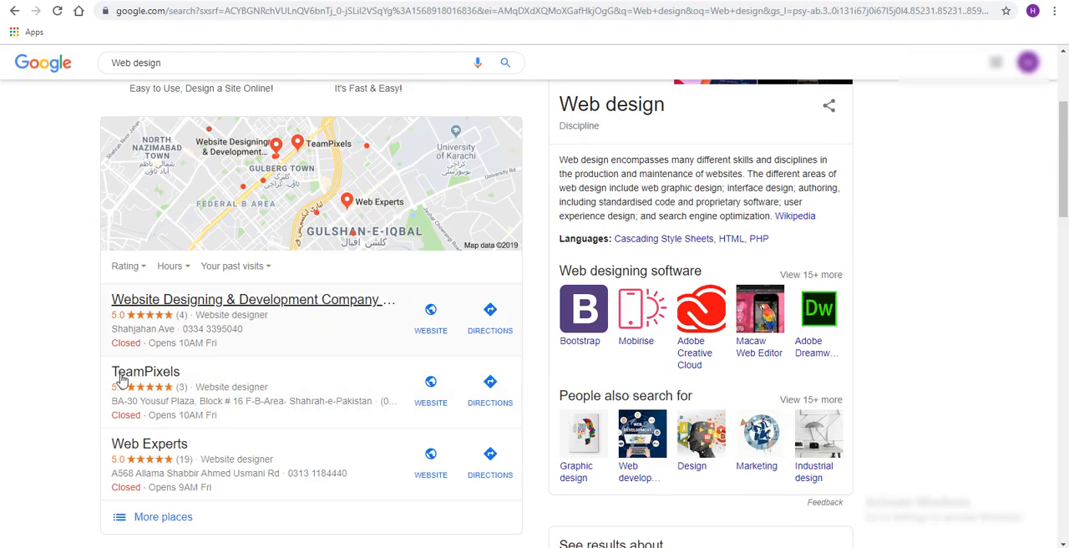
scroll(120, 387, down, 4)
scroll(115, 393, up, 8)
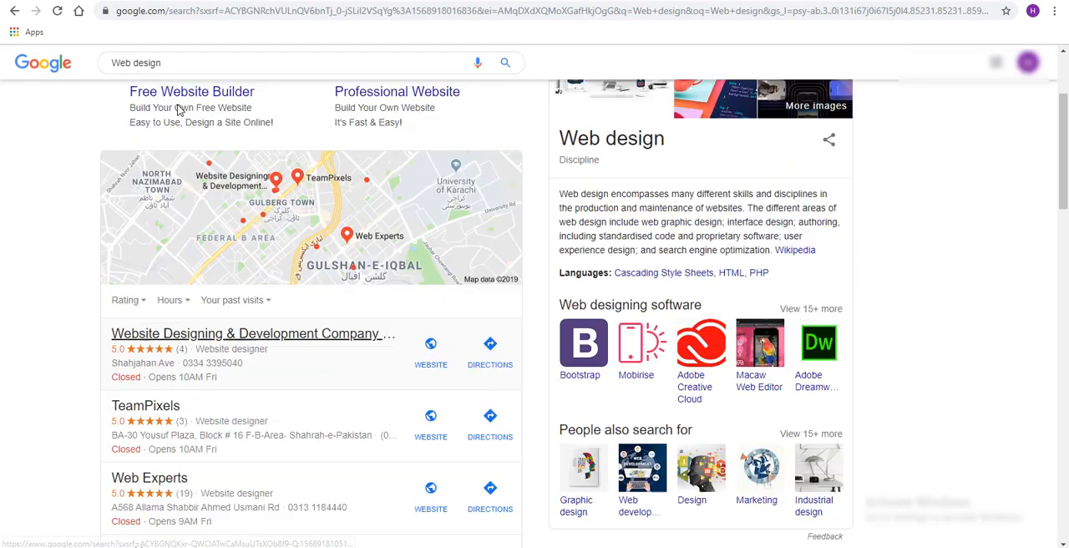
key(ctrl+shift+Tab)
click(203, 307)
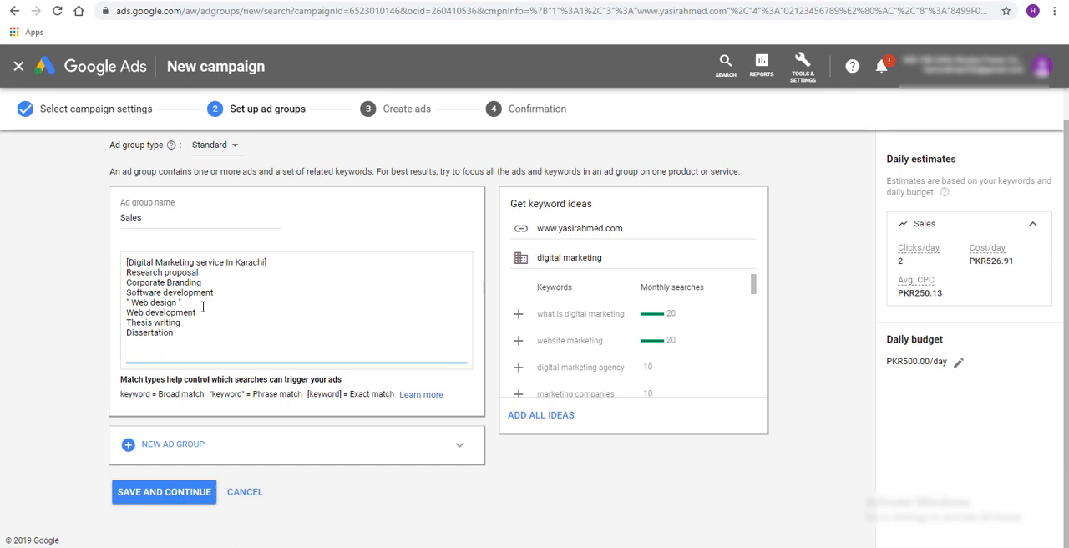
Return to the Google results page and extend the query to search for "Web designing"
key(ctrl+Tab)
click(249, 67)
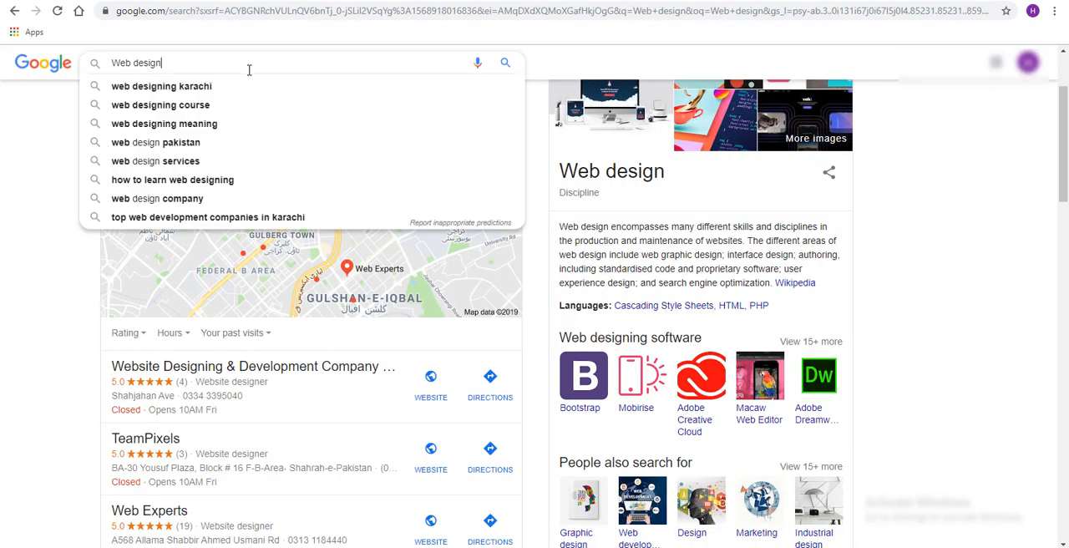
key(ctrl+a)
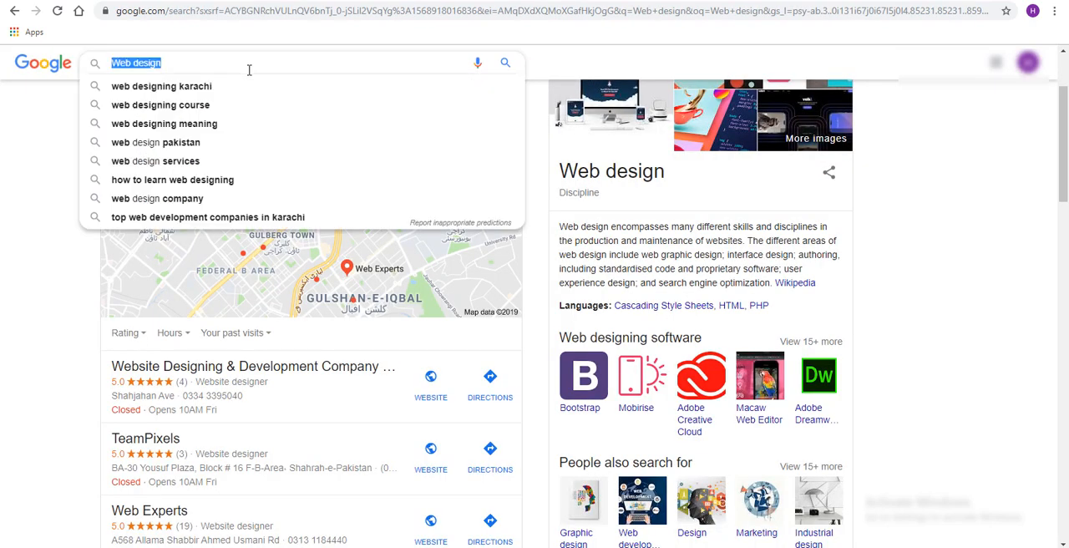
click(249, 71)
text(ing)
key(Return)
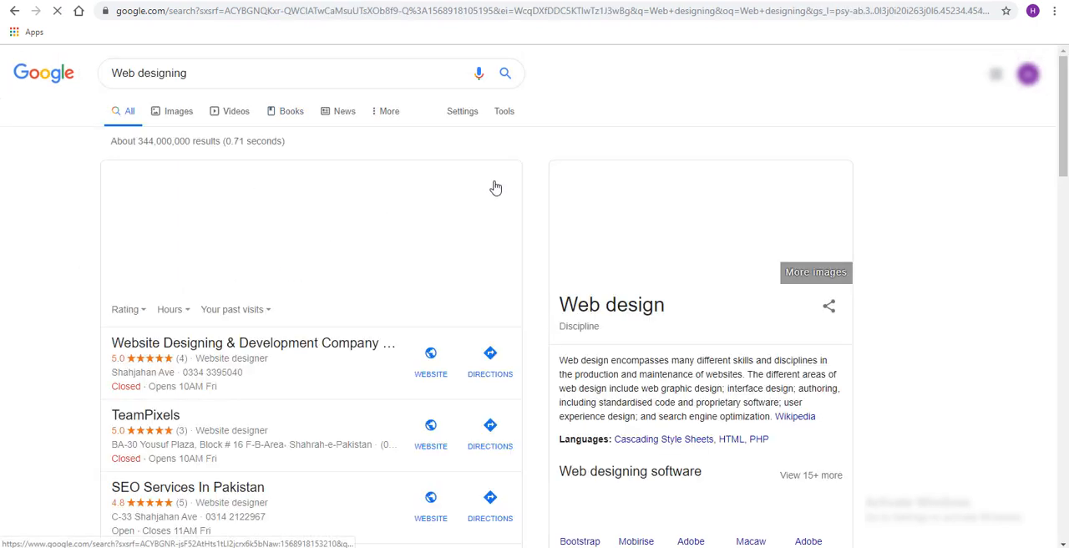
Look through the "Web designing" results for ads and compare the query with the phrase-match keyword in Google Ads
double_click(173, 75)
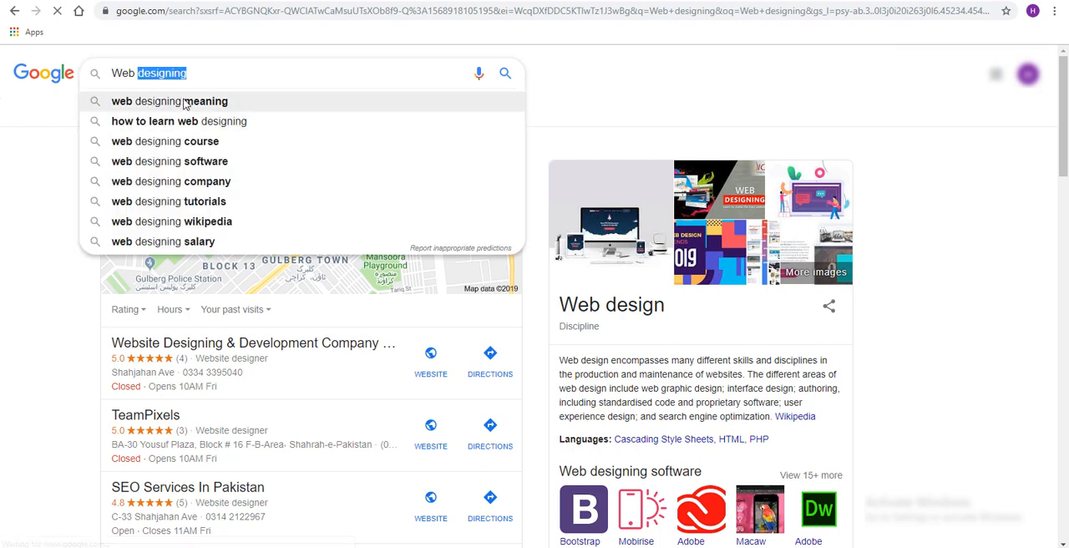
triple_click(163, 73)
click(215, 85)
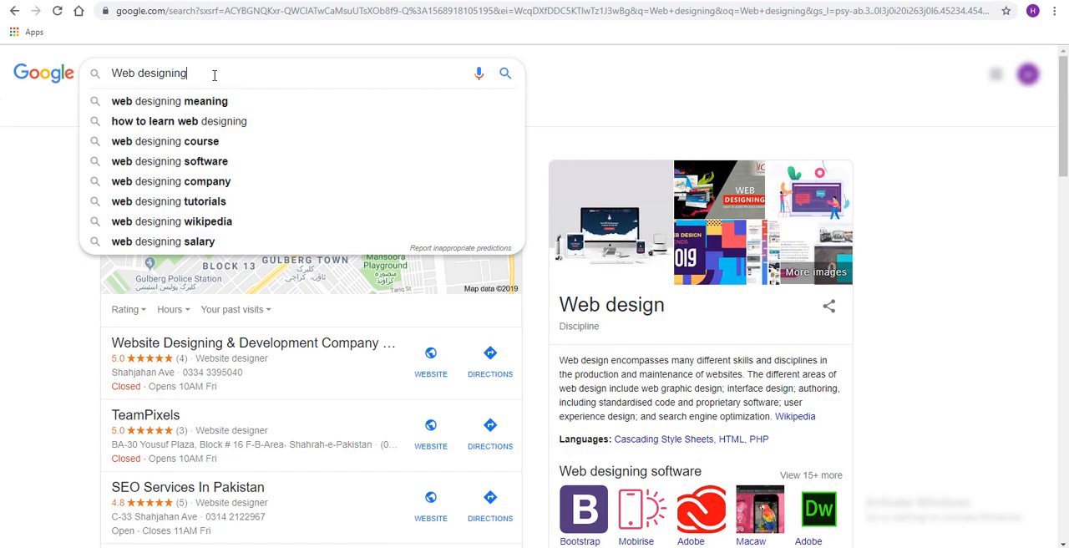
click(605, 127)
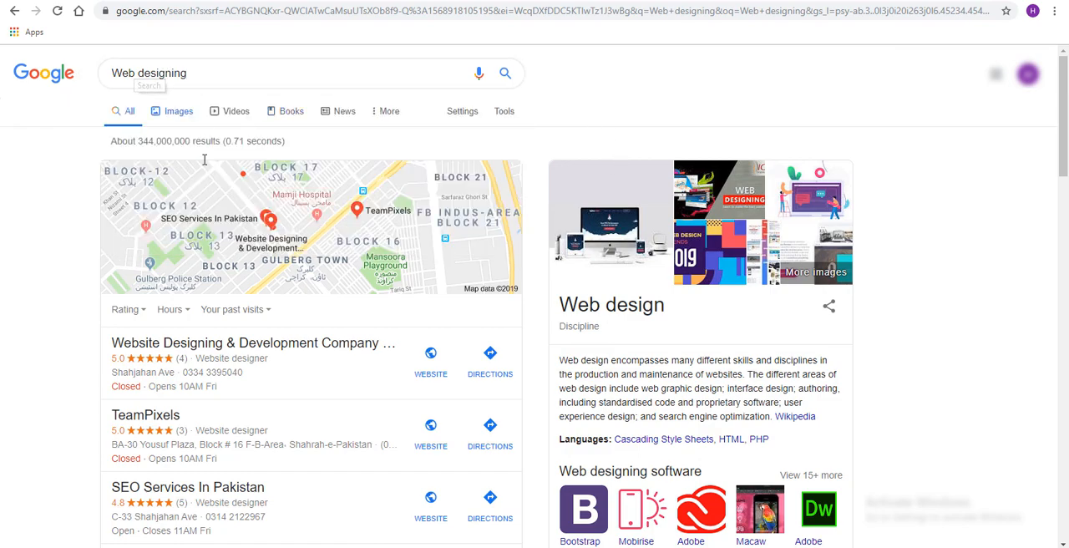
scroll(262, 248, down, 4)
scroll(262, 248, down, 8)
scroll(329, 406, up, 5)
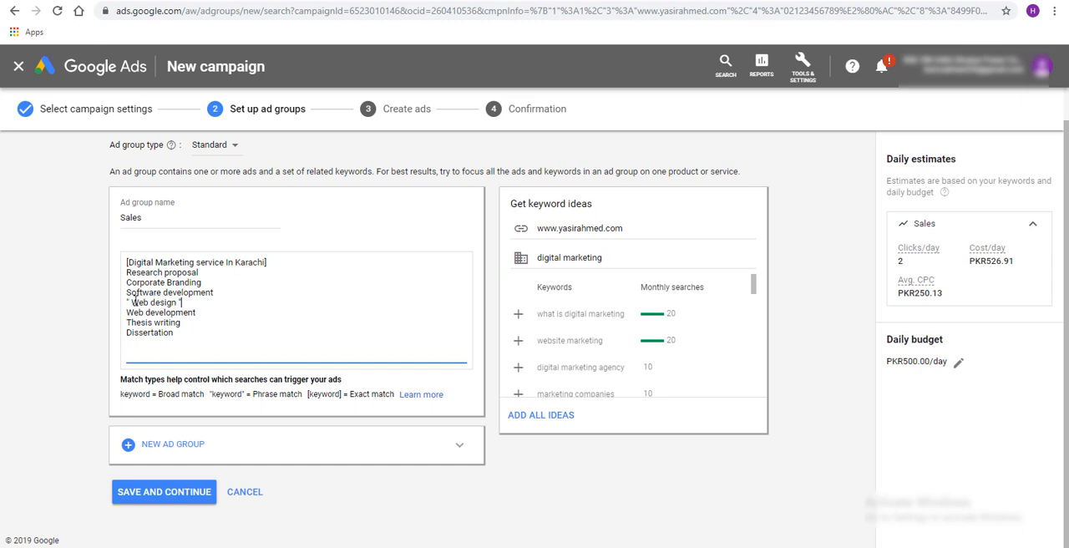
drag(132, 302, 165, 303)
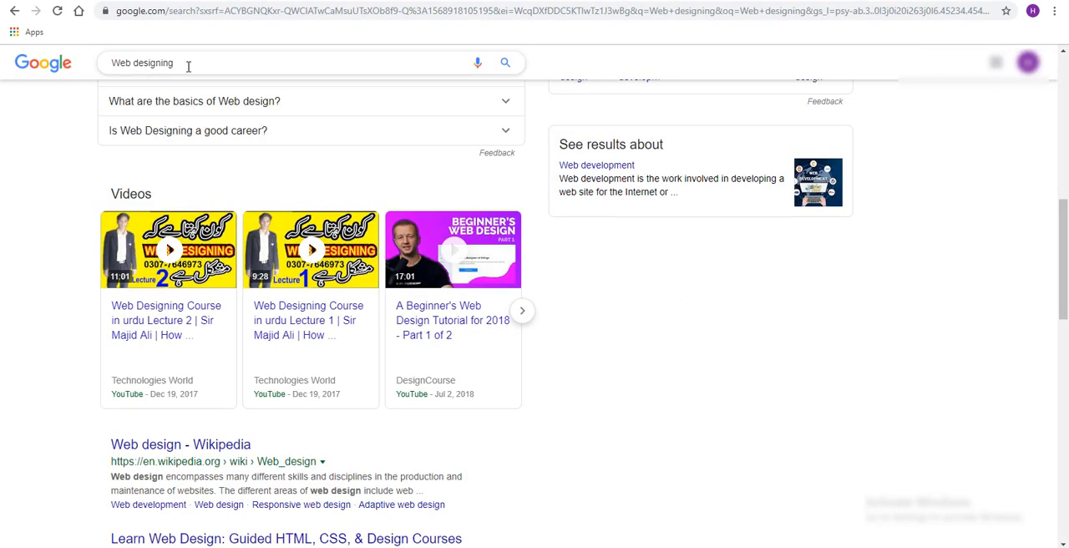
Back on the Google results page, shorten the query and search for "Web design" again
click(180, 65)
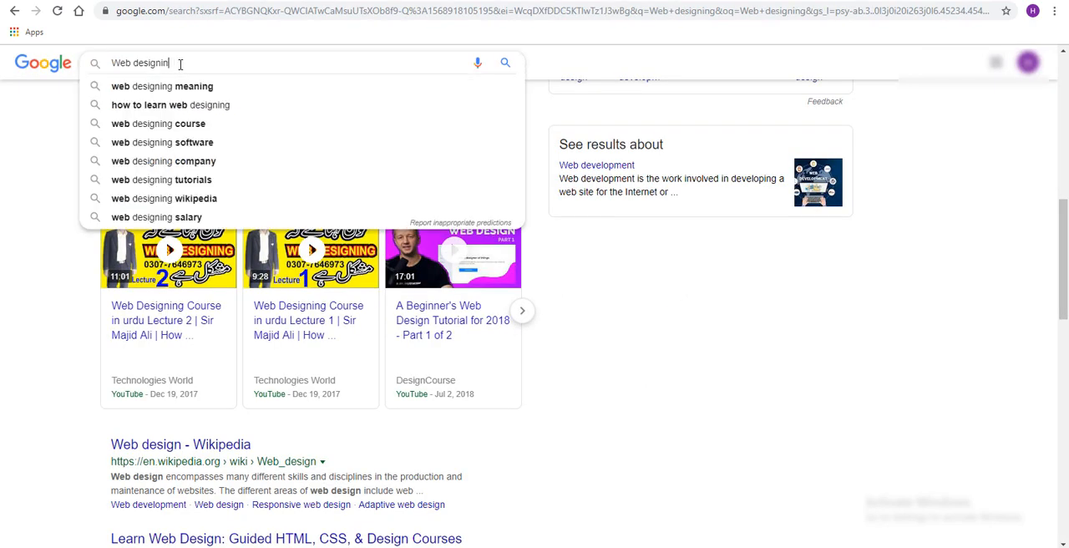
key(BackSpace)
key(BackSpace)
key(Return)
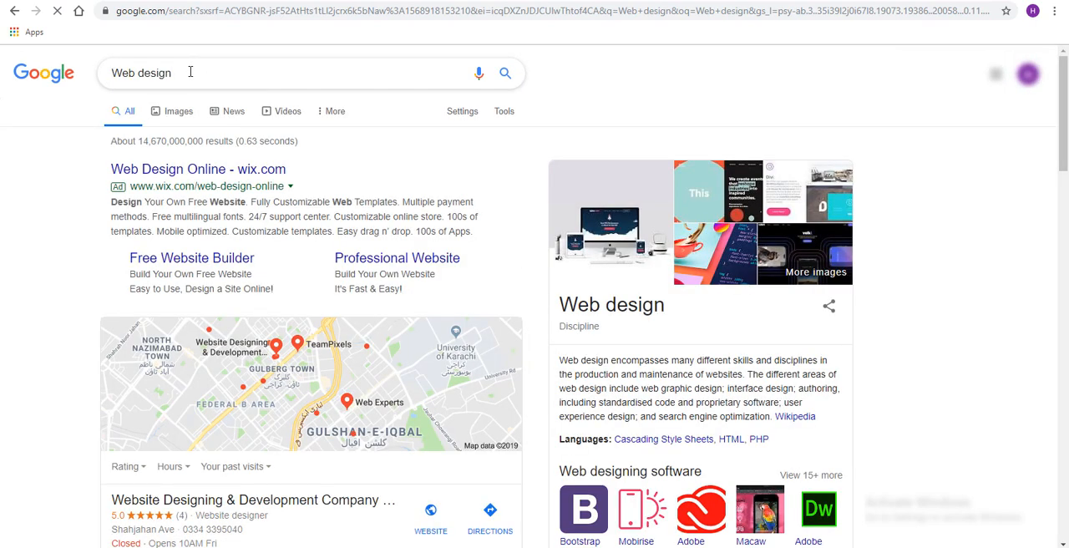
Search for "Web designi" and "Web designin" in turn, and check the results for ads
text(i)
key(Return)
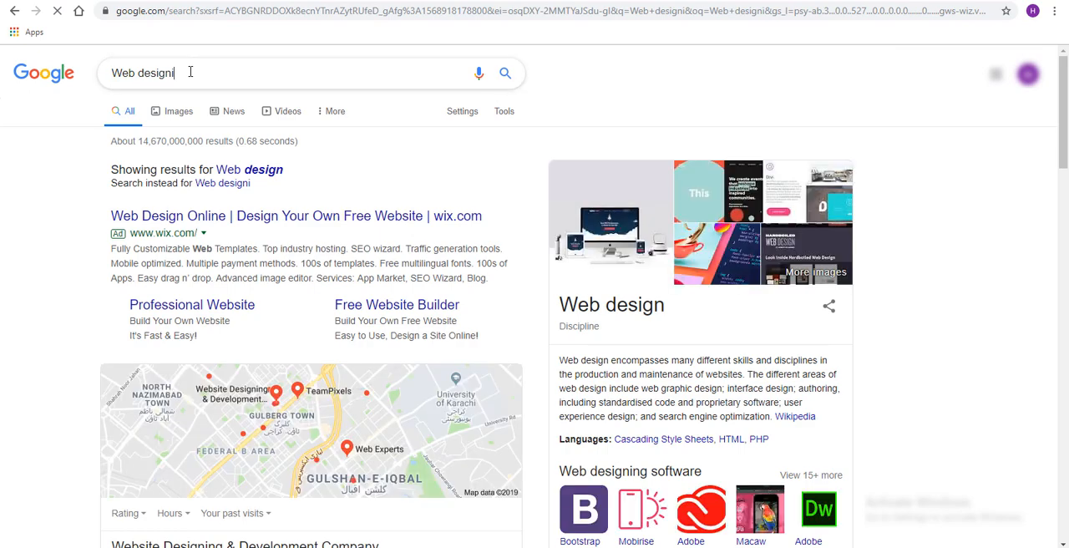
click(190, 72)
key(Return)
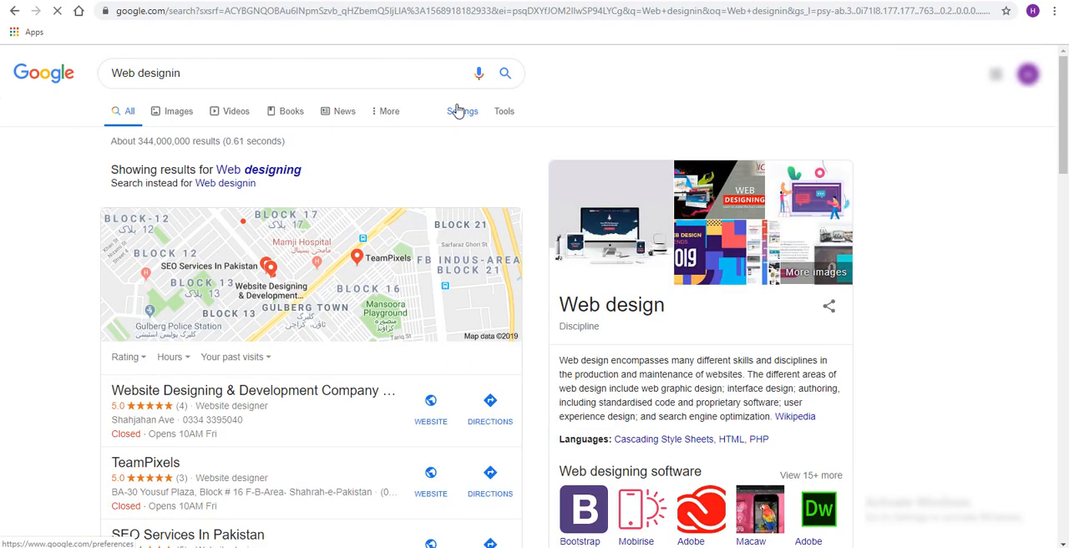
click(270, 79)
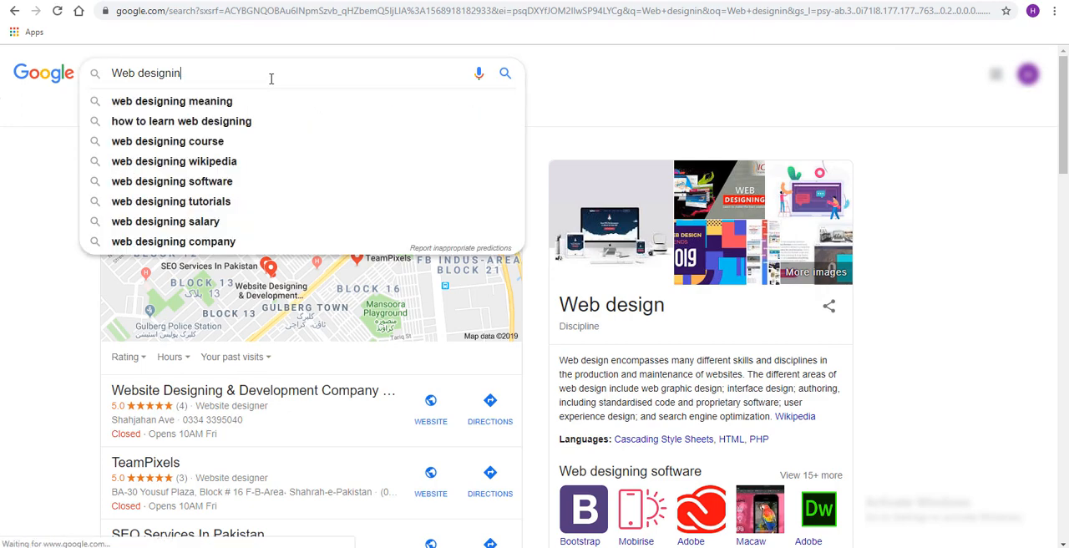
click(660, 131)
scroll(397, 376, down, 1)
scroll(396, 376, down, 3)
scroll(392, 368, up, 4)
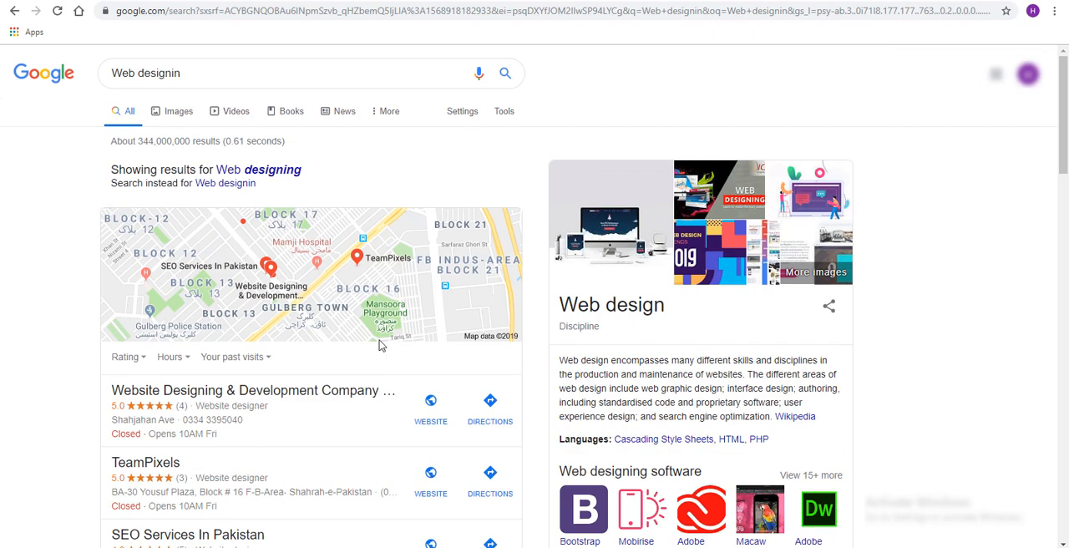
Shorten the query to "Web designi", enclose it in double quotation marks and run the search
click(209, 73)
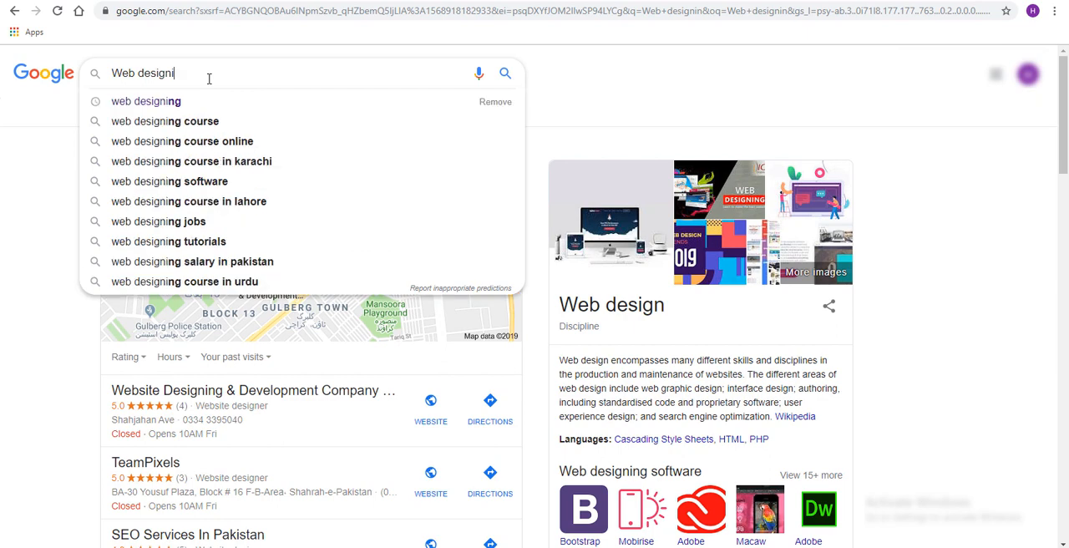
text(" )
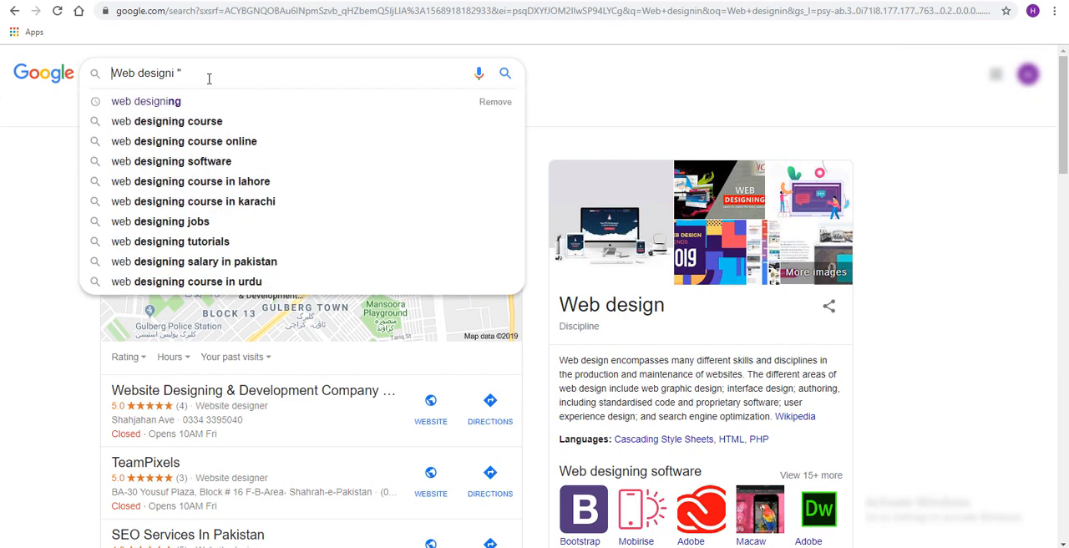
text(")
key(Return)
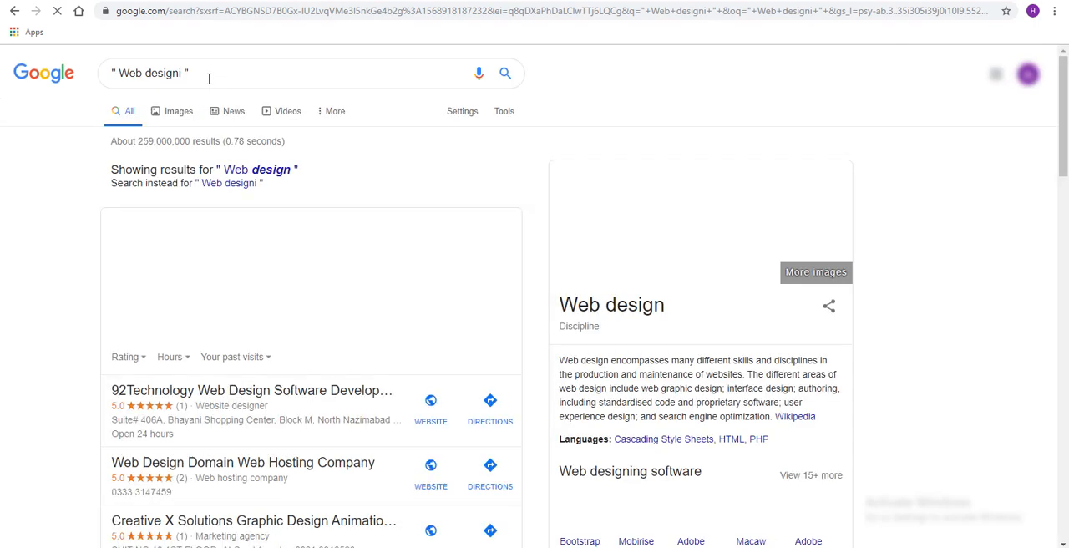
Remove the quotation marks and the extra letter from the query and search for plain "Web design"
click(200, 71)
key(BackSpace)
key(BackSpace)
key(BackSpace)
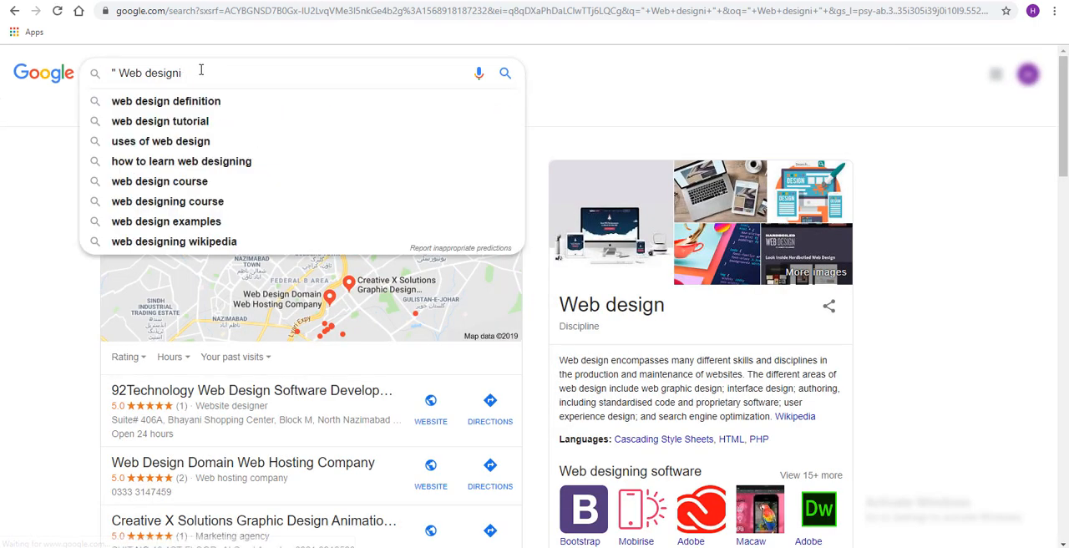
click(120, 73)
key(BackSpace)
key(BackSpace)
key(Return)
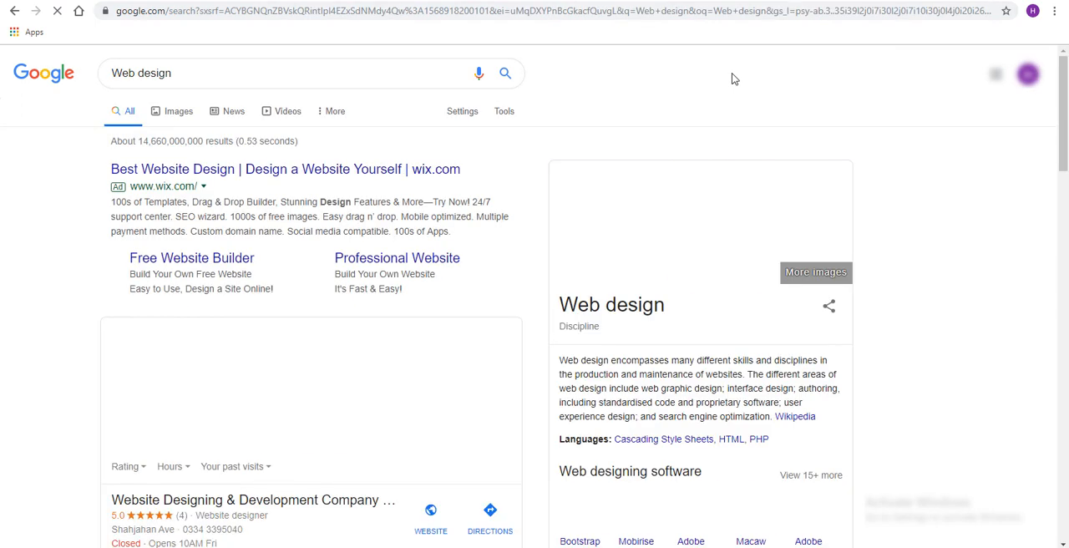
Add "a" in front of the "Web design" query and run the search
click(275, 76)
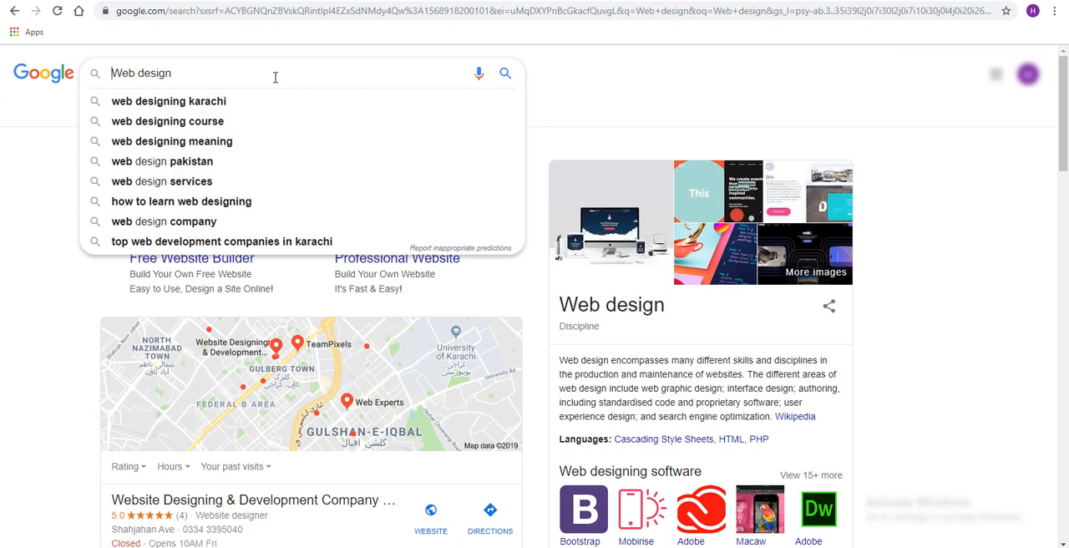
key(Home)
text(a)
key(Return)
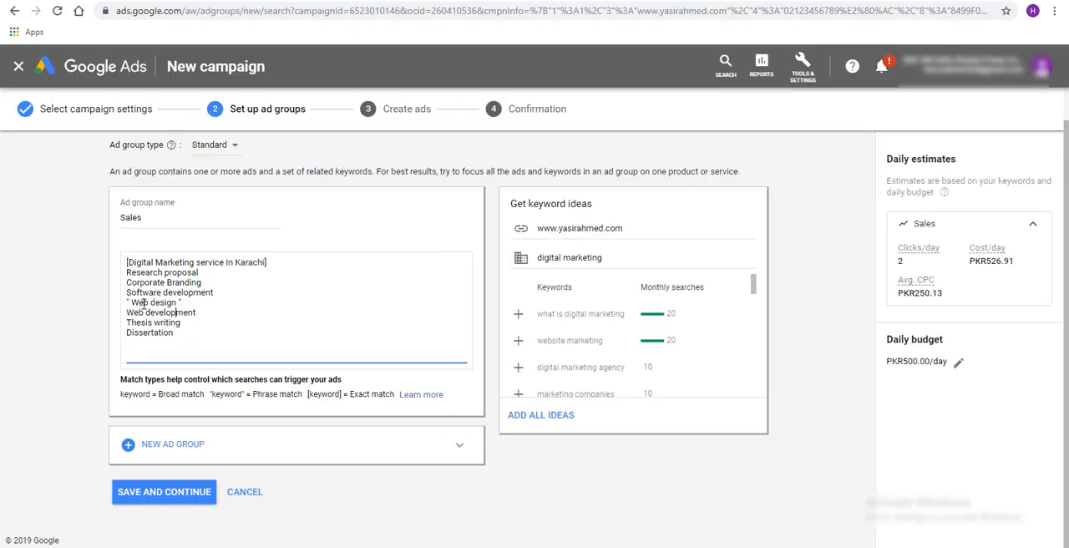
Copy the quoted "Web design" keyword's text and add it without quotation marks as a new keyword directly below
drag(182, 332, 112, 324)
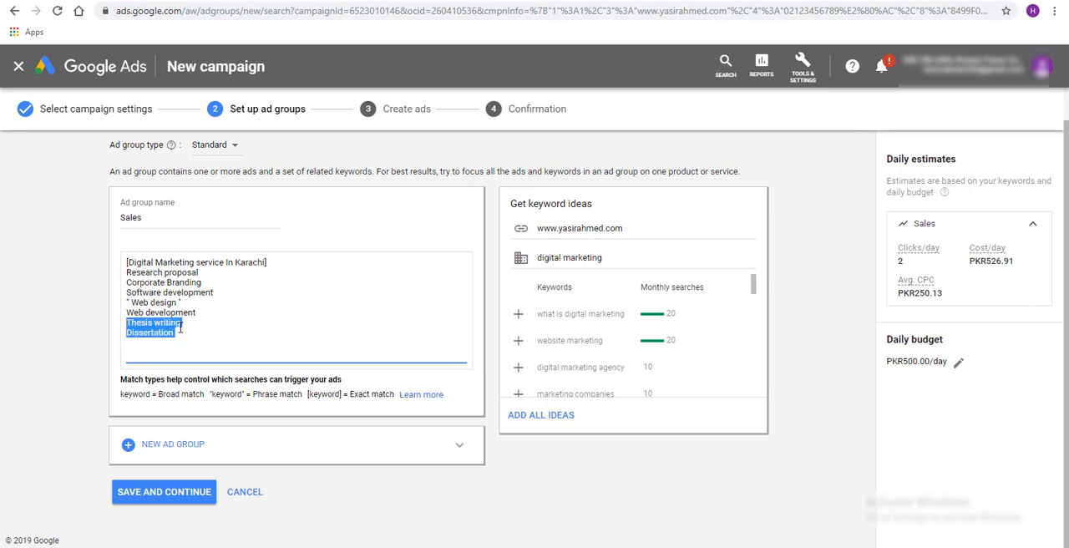
click(197, 314)
drag(183, 303, 131, 303)
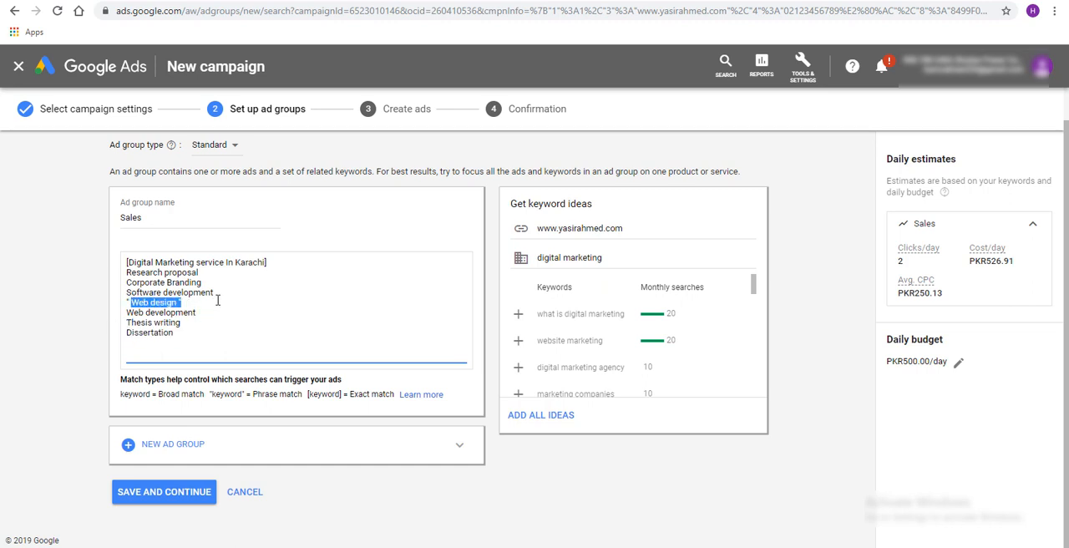
key(Left)
key(shift+Right)
key(shift+Right)
key(shift+Right)
key(shift+Right)
key(shift+Right)
key(shift+Right)
key(shift+Right)
key(shift+Right)
key(shift+Right)
key(shift+Right)
key(ctrl+c)
key(End)
key(Return)
key(ctrl+v)
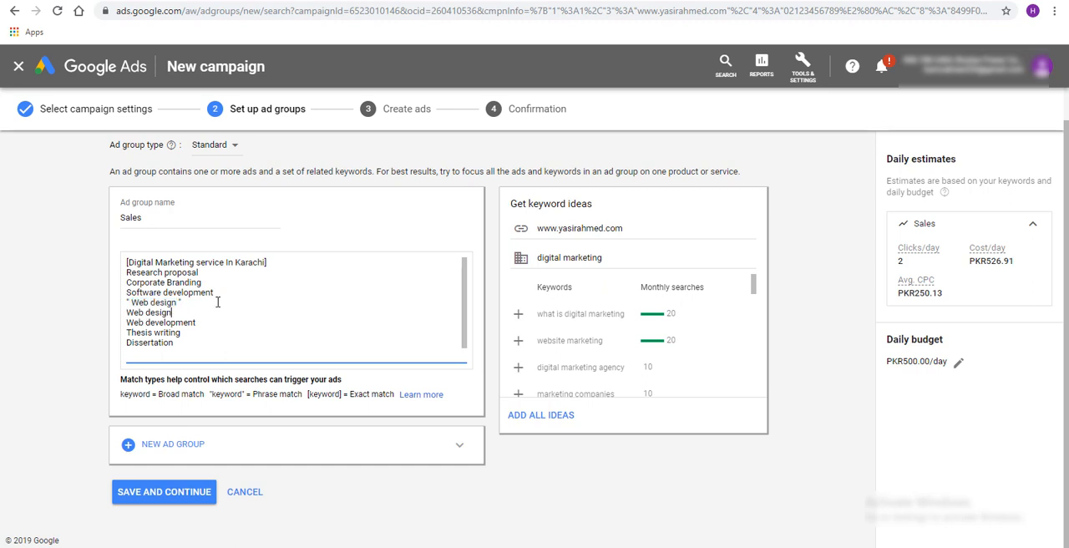
Compare the Google results for "a Web design" with the quoted "Web design" keyword in the ad group
click(224, 1)
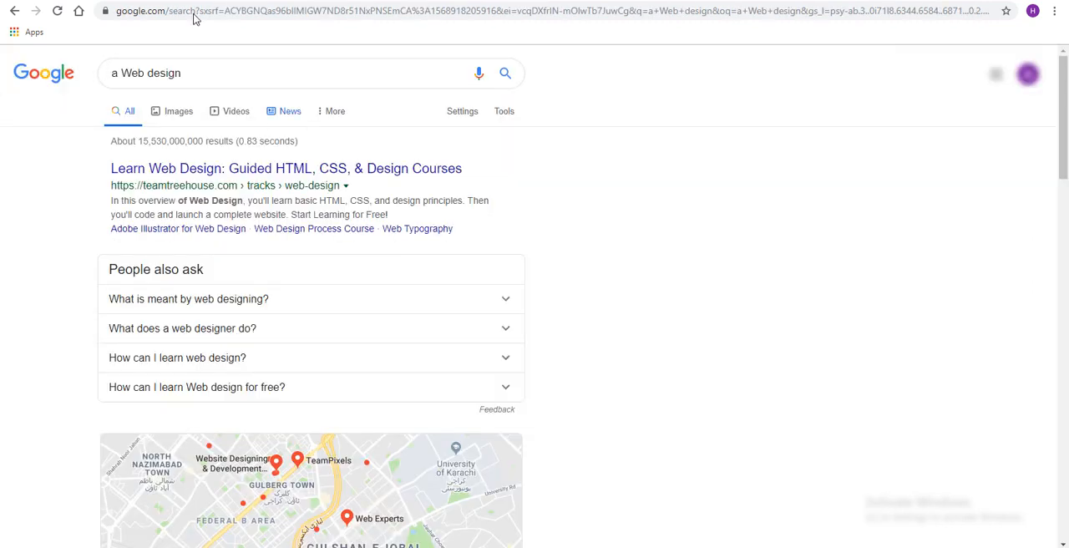
scroll(258, 172, down, 9)
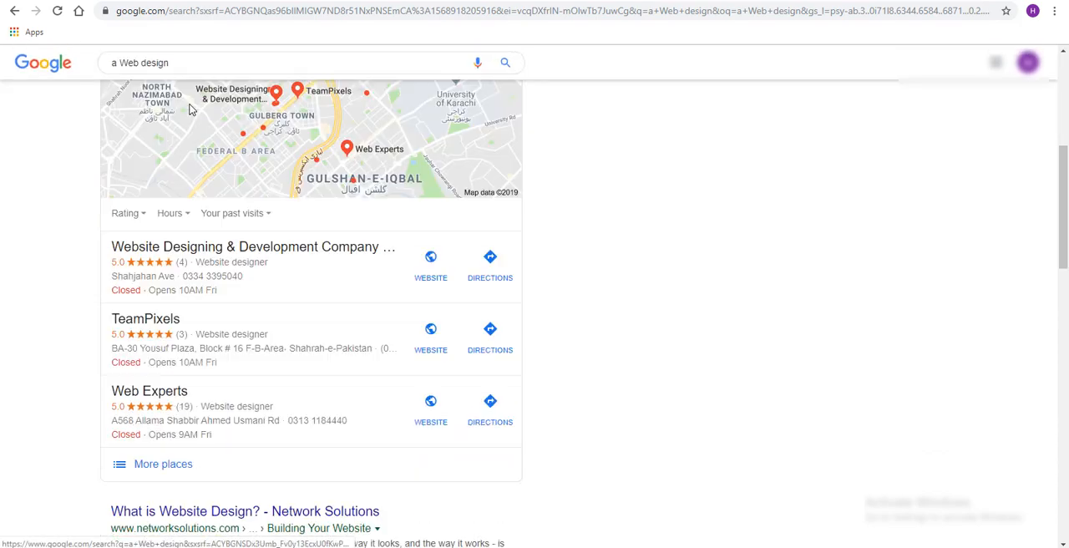
click(154, 1)
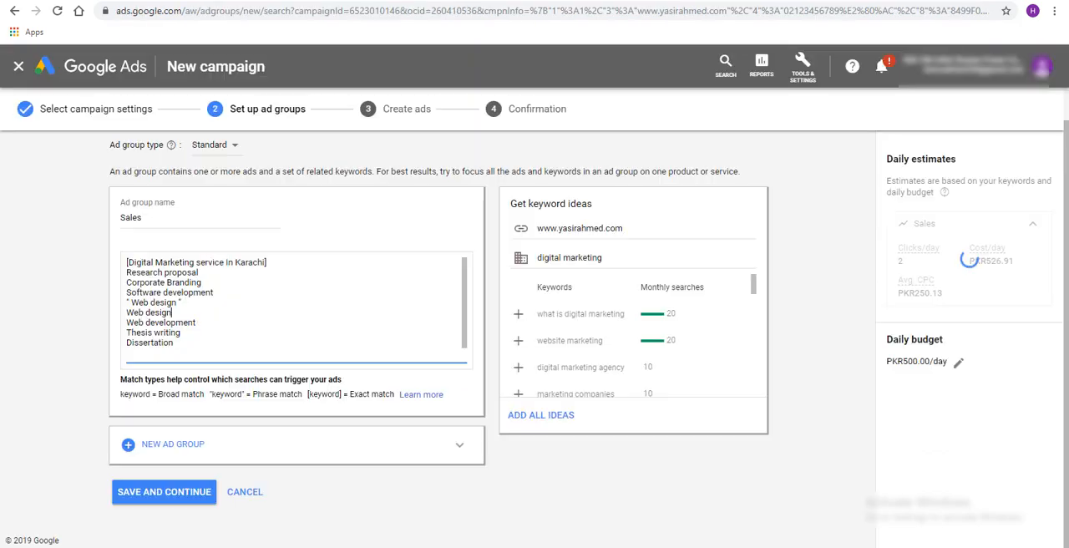
click(180, 303)
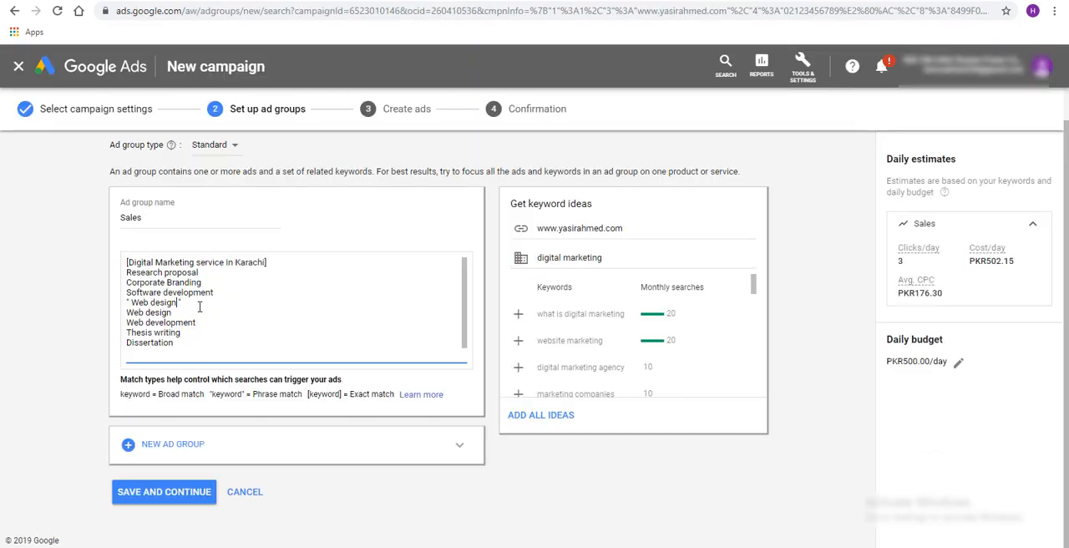
Return to the Google results and replace the query with a search for "website design"
click(196, 1)
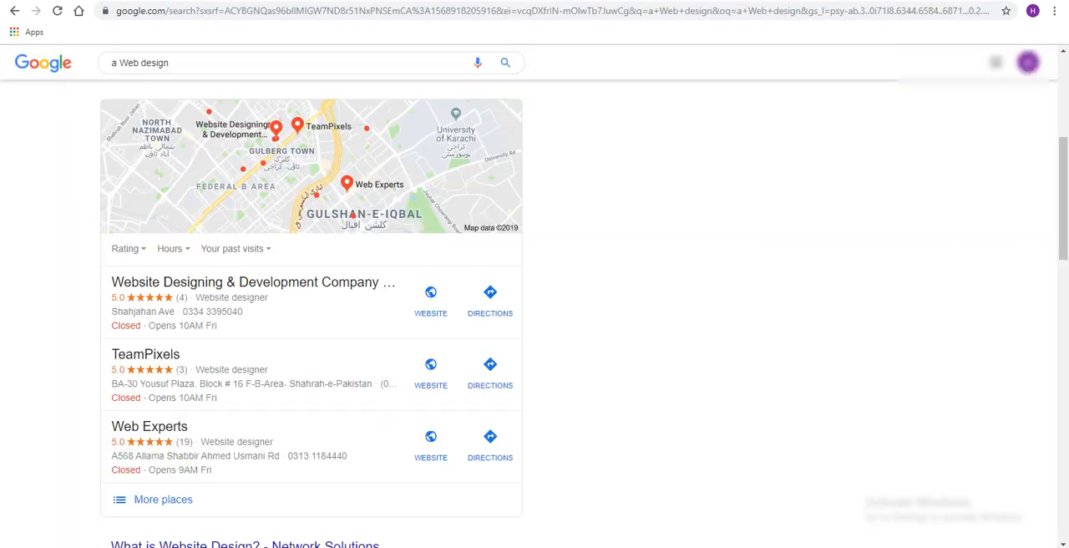
click(121, 64)
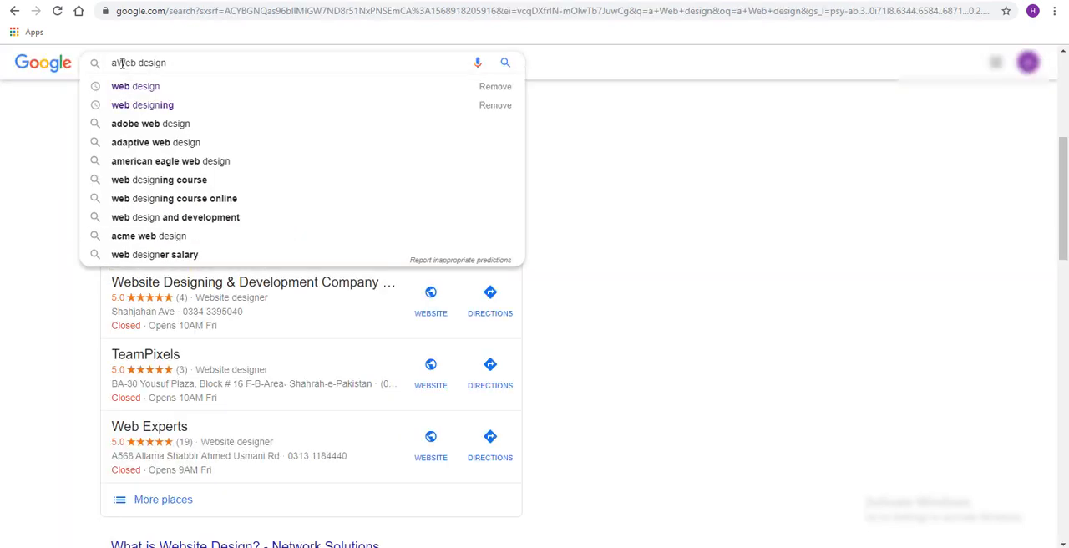
key(ctrl+a)
text(website design)
key(Return)
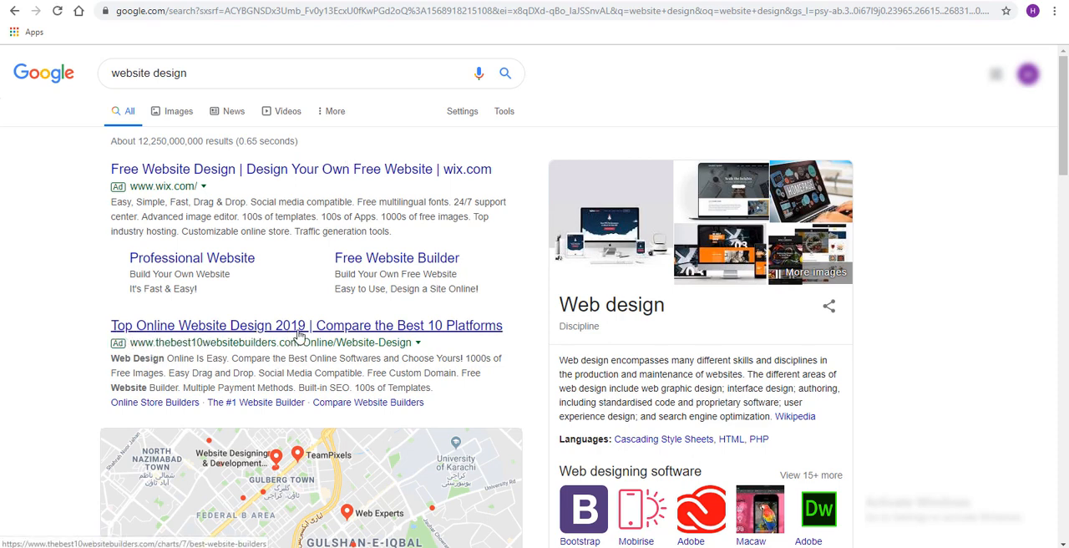
Examine the ads and organic results for "website design", noting how the Squarespace title words the phrase
scroll(299, 339, down, 1)
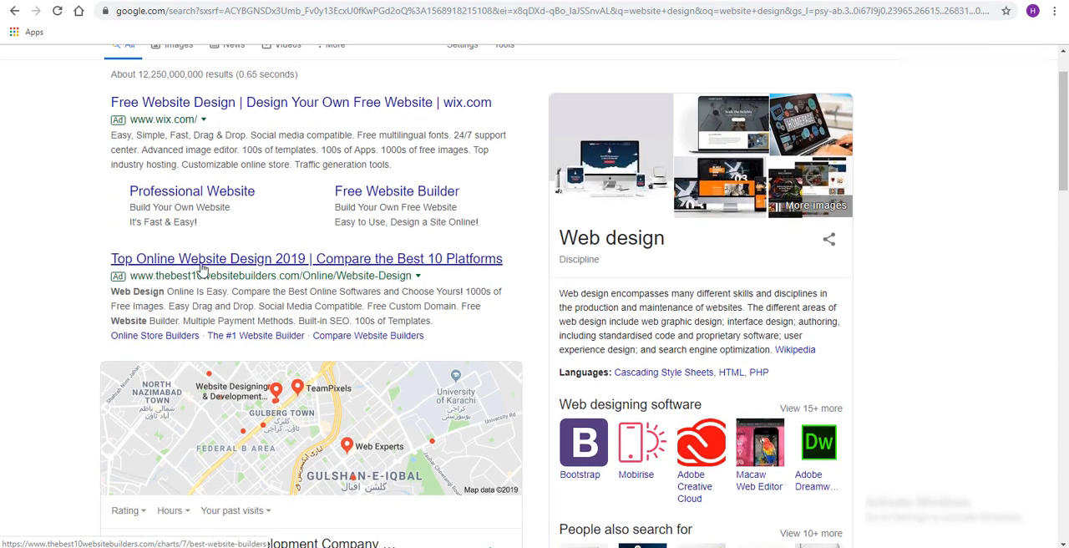
scroll(213, 254, up, 1)
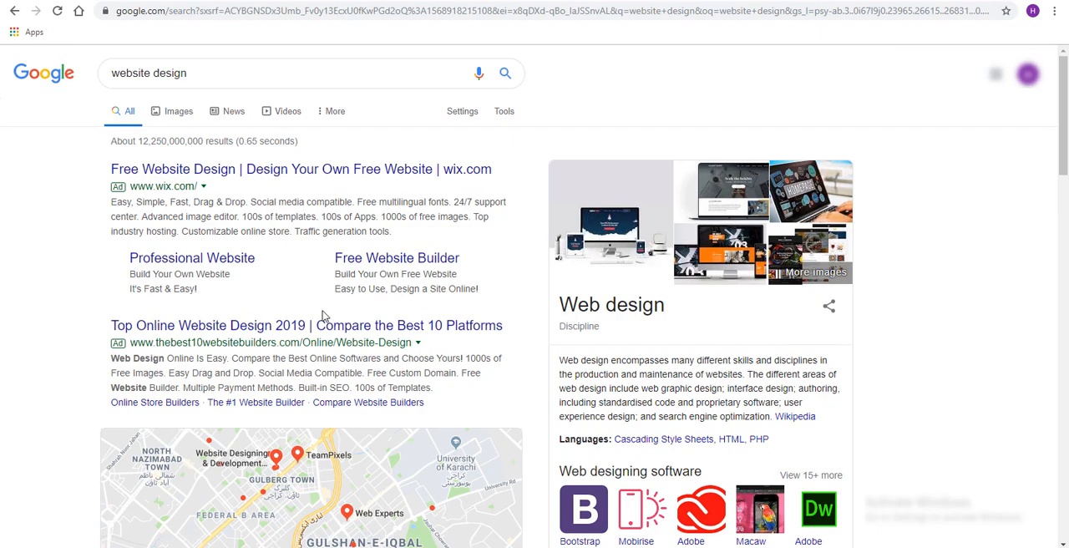
scroll(311, 169, down, 5)
scroll(310, 169, down, 5)
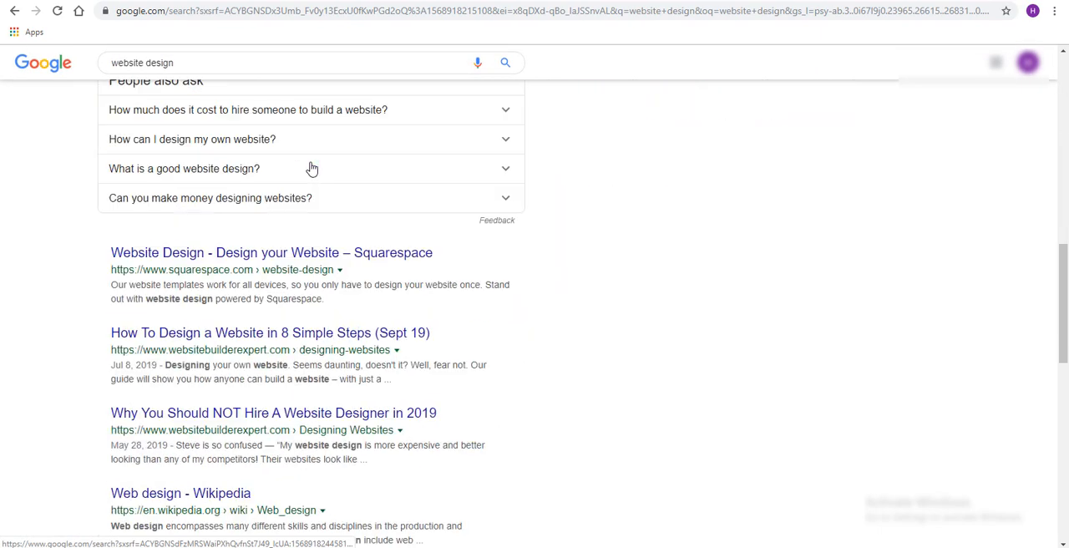
scroll(373, 278, up, 8)
scroll(373, 277, up, 2)
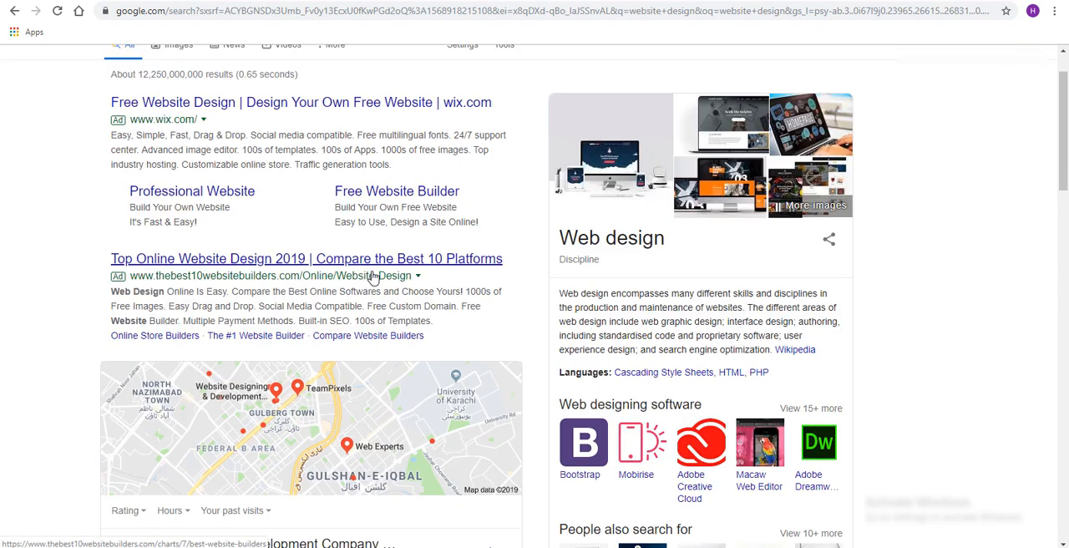
scroll(408, 207, down, 8)
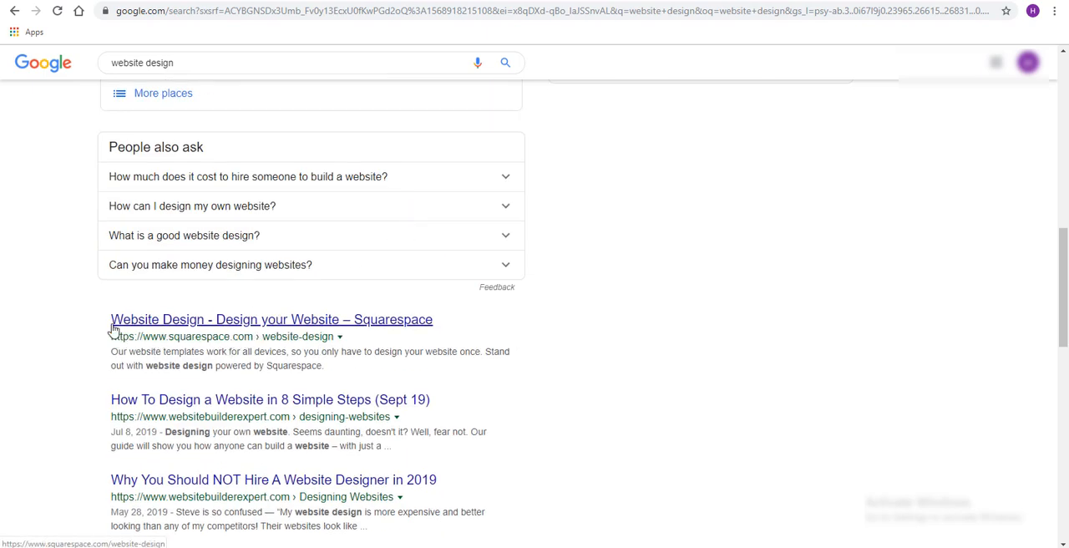
drag(109, 322, 209, 320)
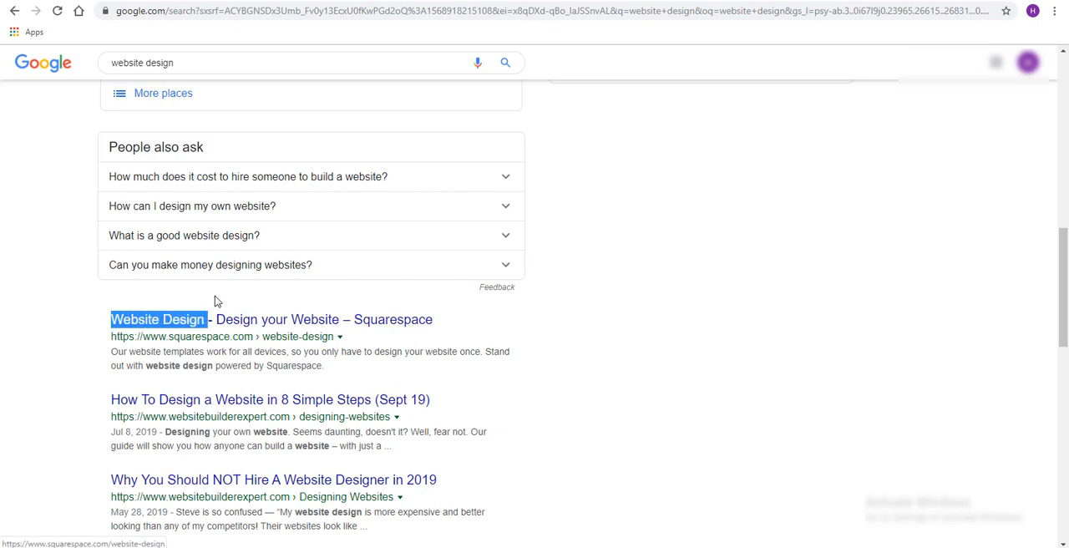
scroll(209, 167, up, 10)
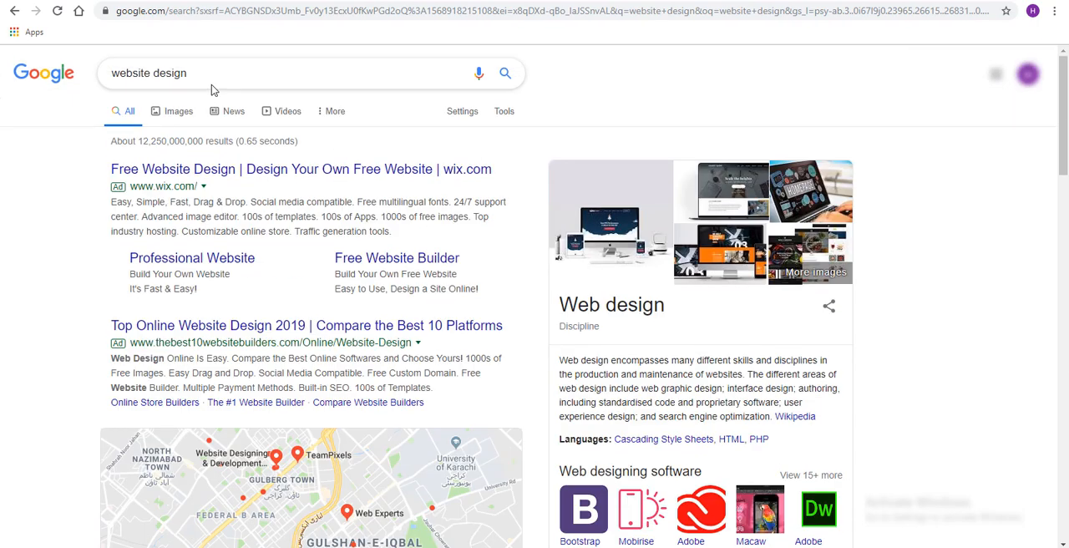
Search Google for "design your website" and look through the results for ads and wording variations
drag(212, 84, 42, 69)
text(design your website)
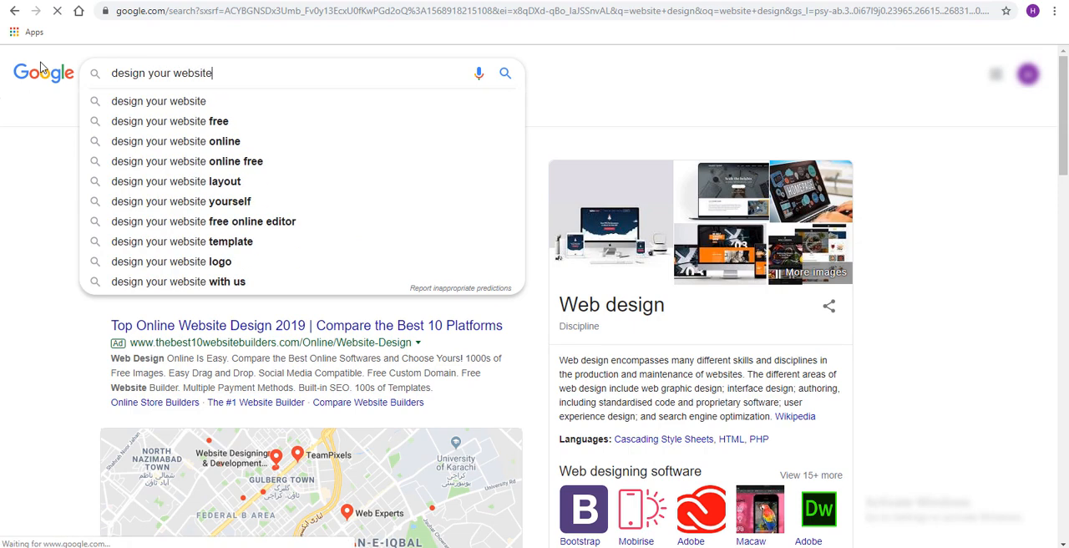
key(Return)
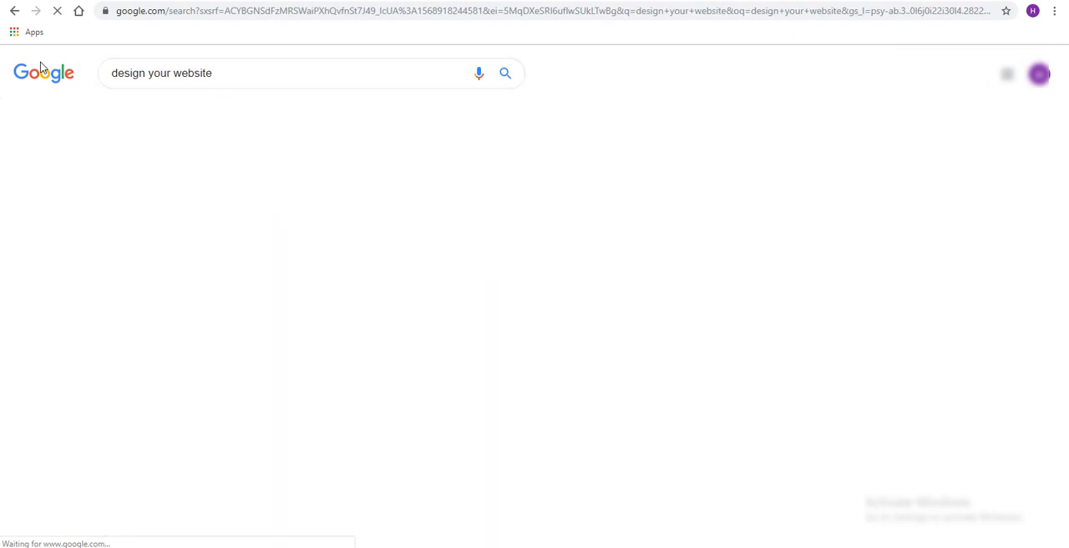
scroll(226, 217, down, 4)
scroll(226, 217, down, 2)
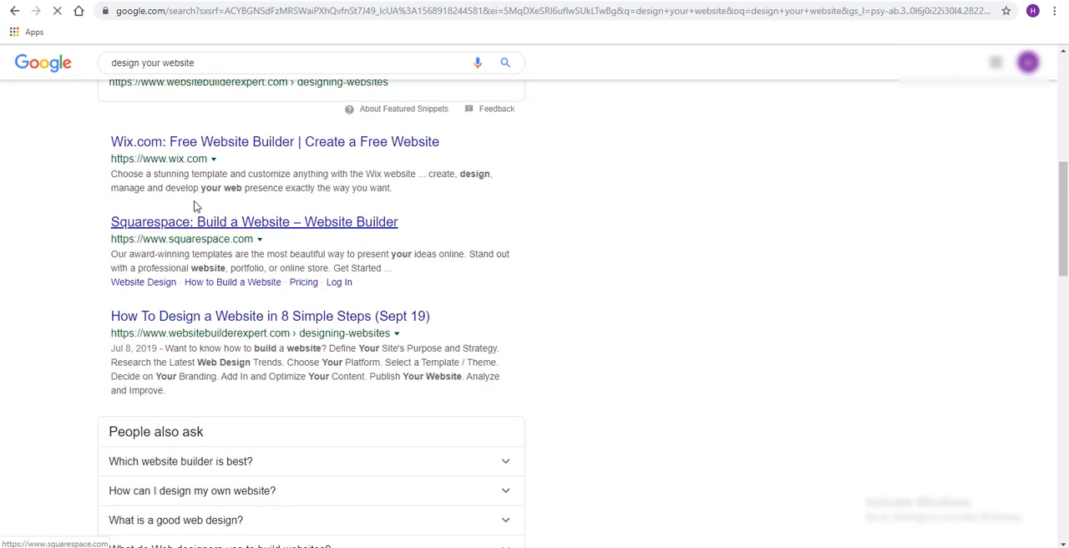
scroll(418, 349, down, 6)
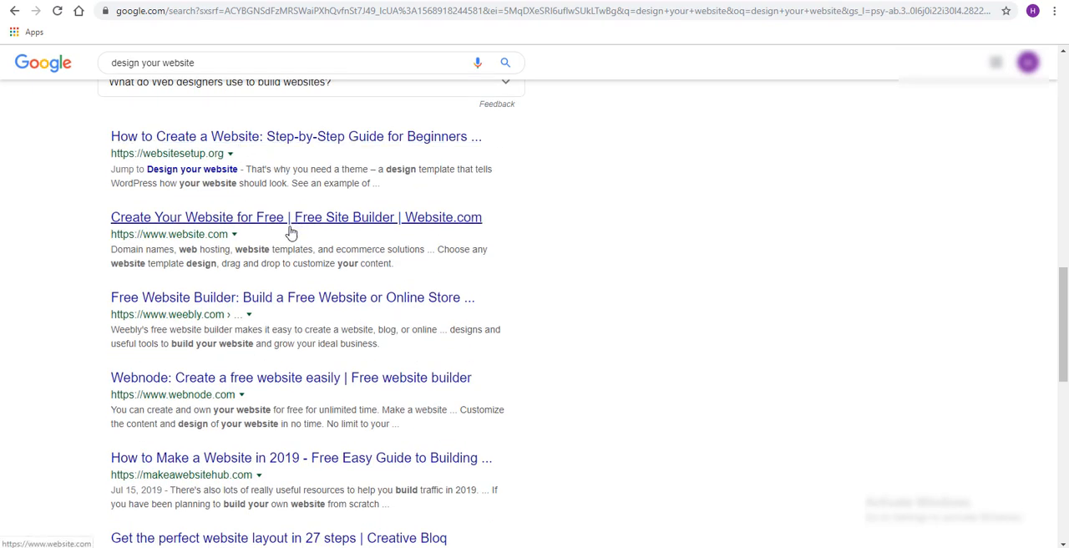
scroll(360, 313, down, 1)
scroll(355, 321, down, 2)
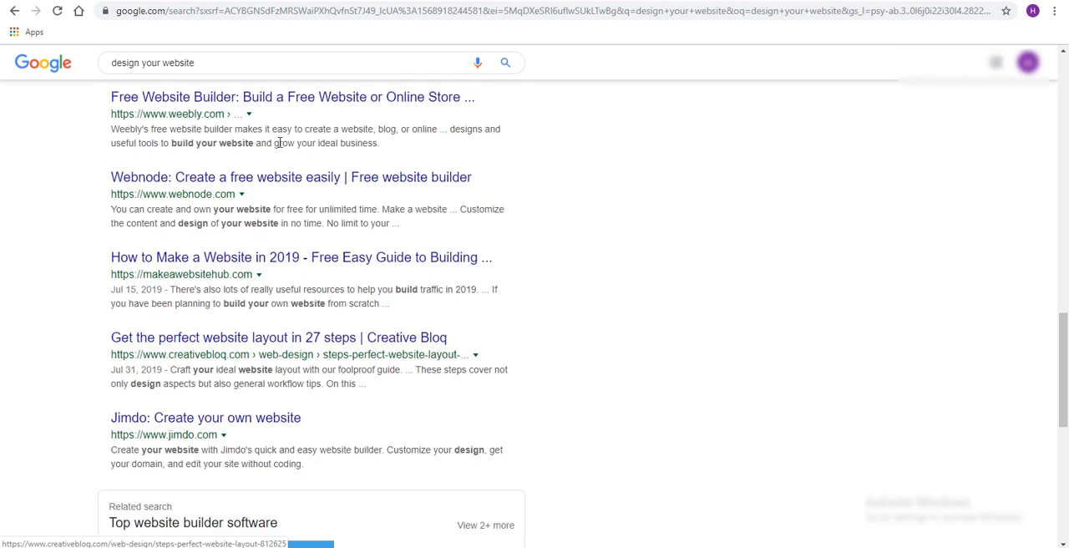
scroll(305, 393, up, 10)
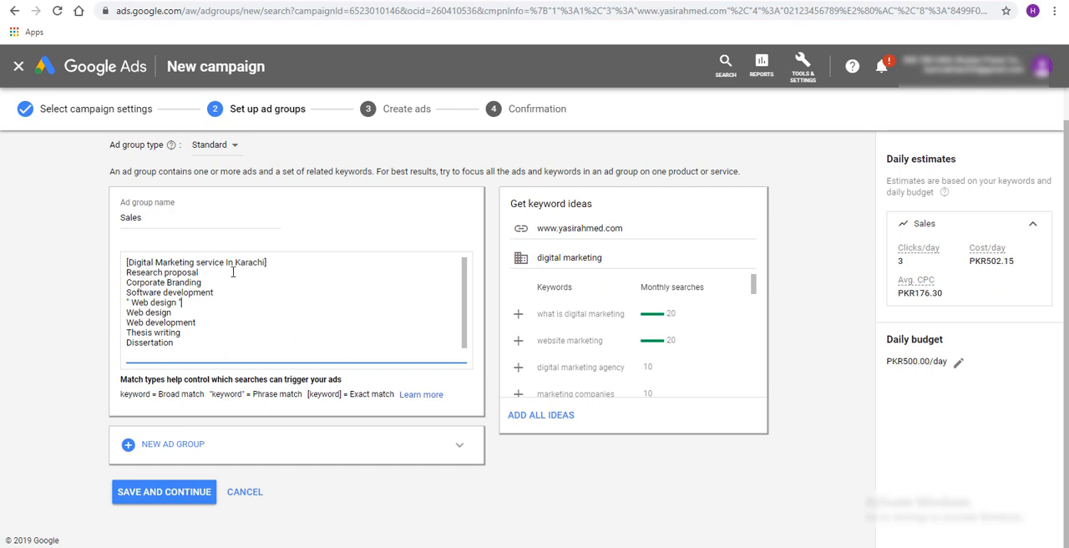
Review the exact, phrase and broad match keywords in the Sales ad group's keyword list
drag(273, 263, 122, 262)
click(284, 264)
drag(184, 303, 131, 302)
click(274, 268)
drag(276, 262, 125, 263)
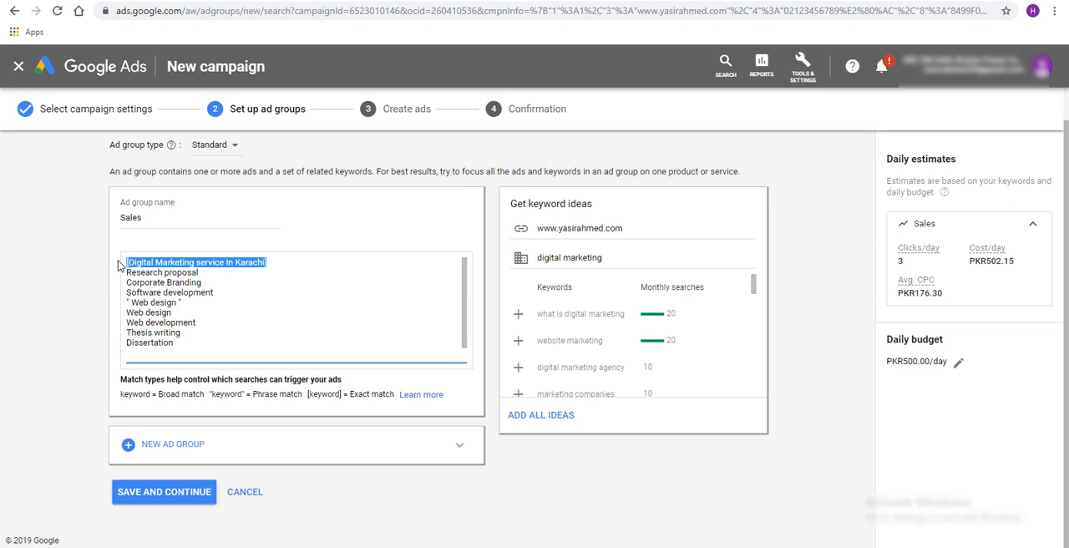
click(124, 265)
click(359, 249)
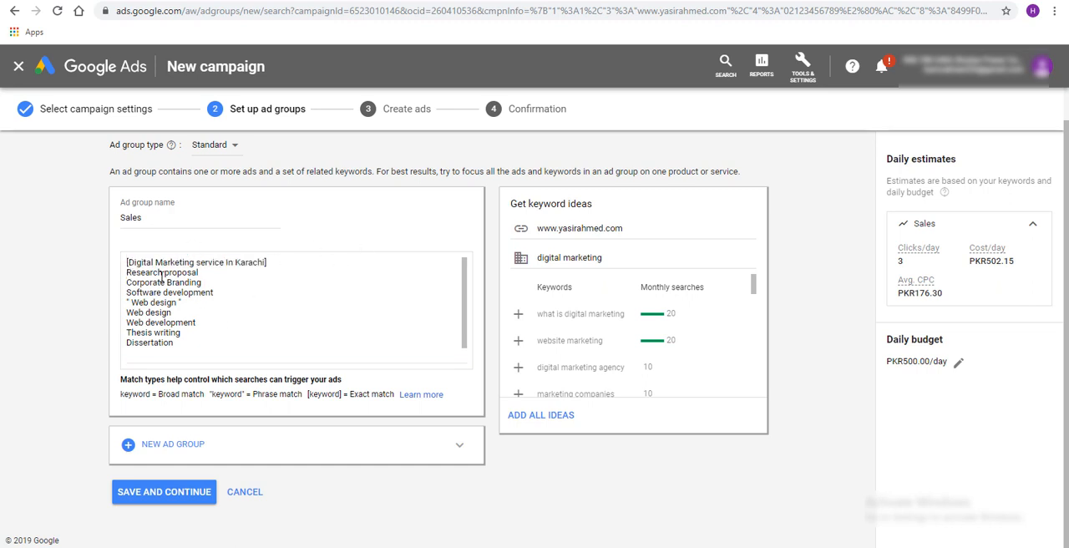
drag(127, 272, 198, 289)
drag(191, 342, 286, 309)
click(286, 309)
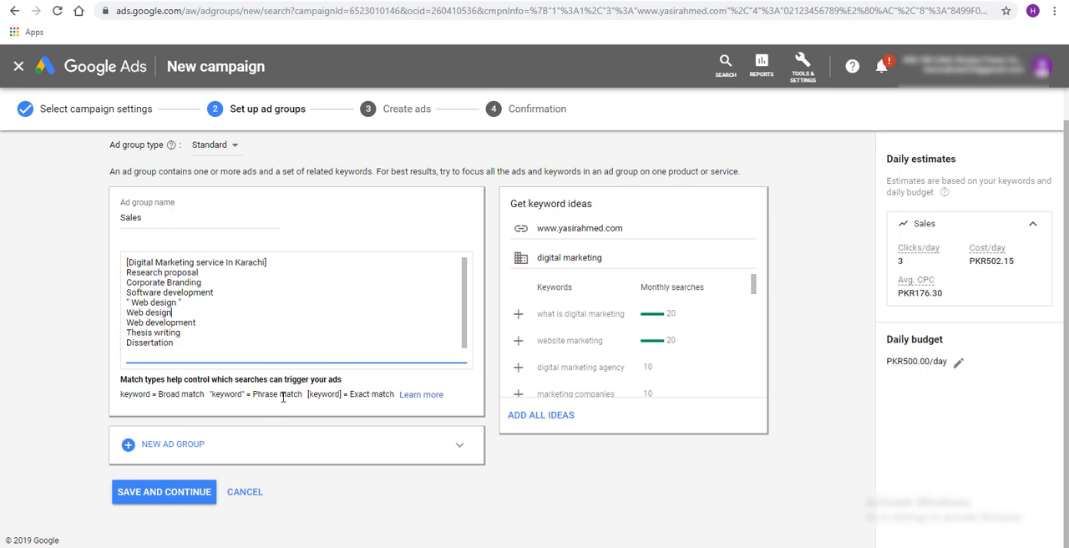
drag(132, 303, 179, 302)
scroll(440, 325, down, 1)
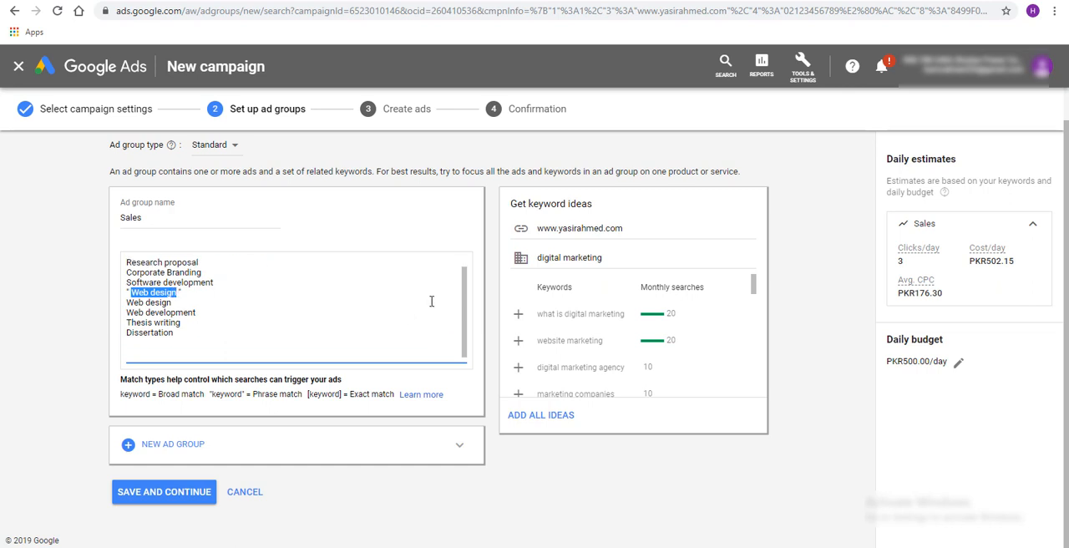
Save the Sales ad group, continue to ad creation and look over the new text ad's fields
click(156, 499)
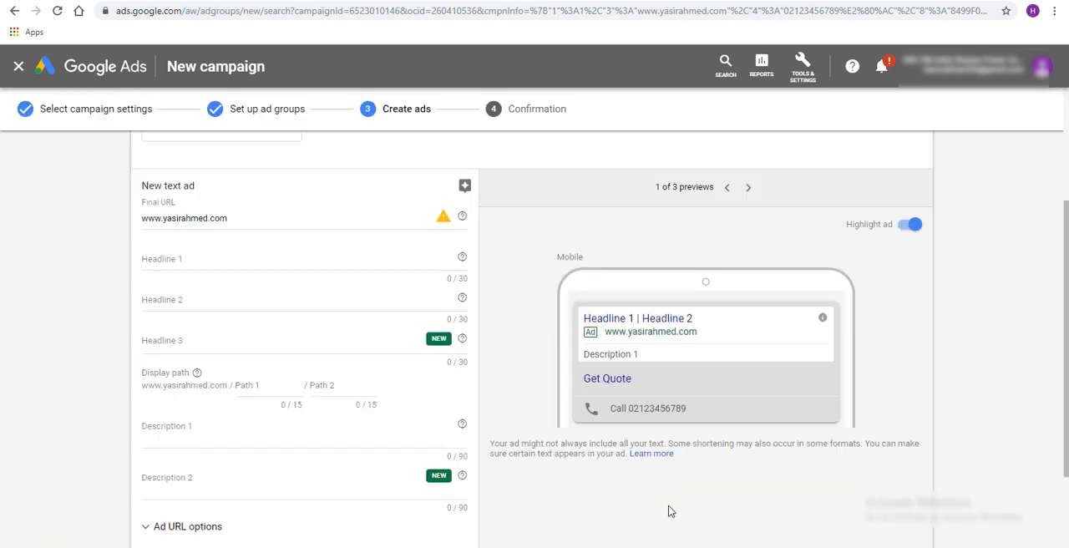
scroll(437, 348, up, 2)
scroll(418, 334, down, 4)
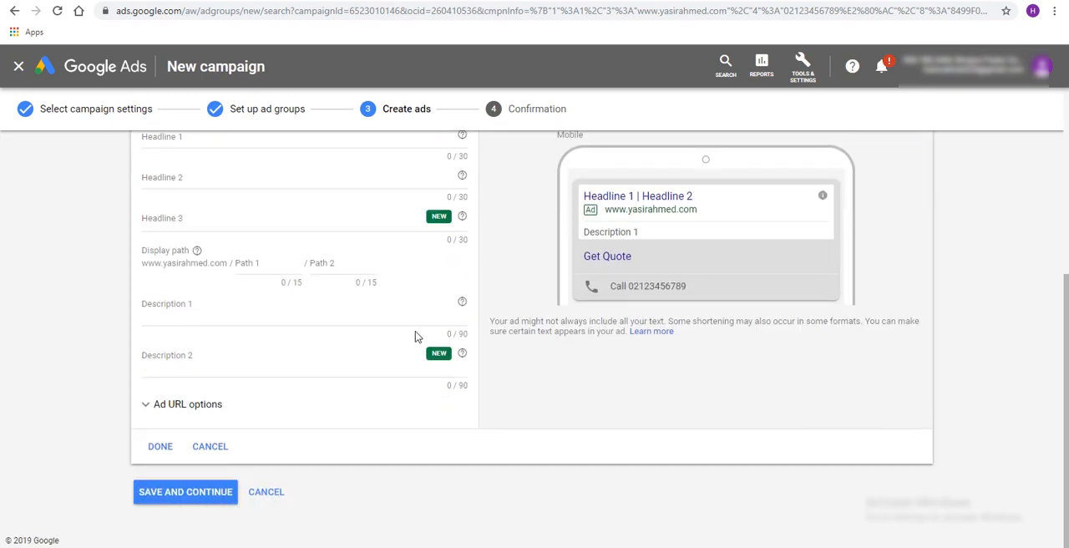
scroll(415, 331, up, 4)
scroll(415, 331, down, 2)
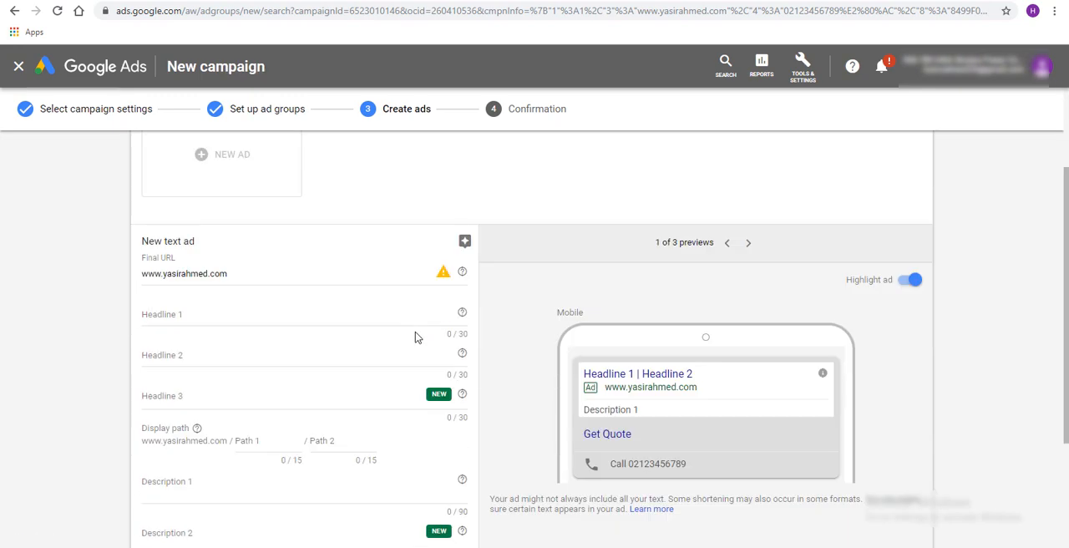
scroll(415, 331, down, 3)
scroll(401, 338, up, 3)
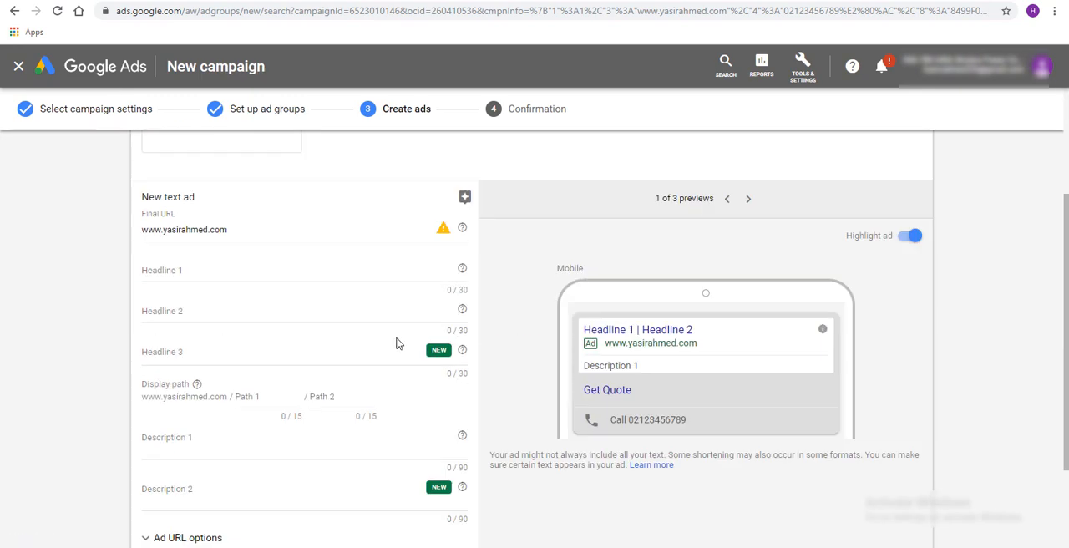
scroll(398, 343, up, 2)
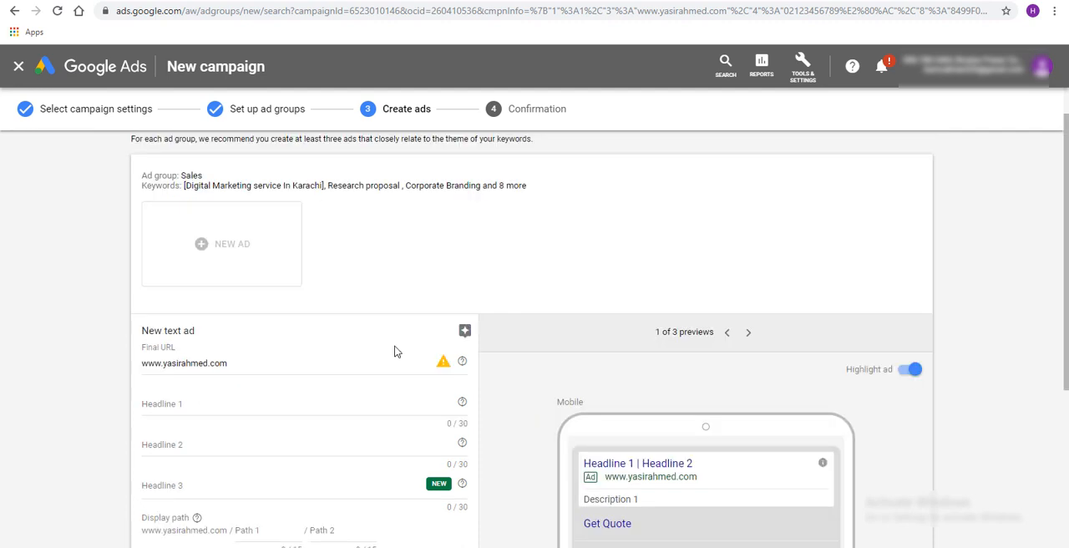
Switch to PowerPoint and present the "Adwords Display & Search Campaign" slide with the sample ads
click(345, 547)
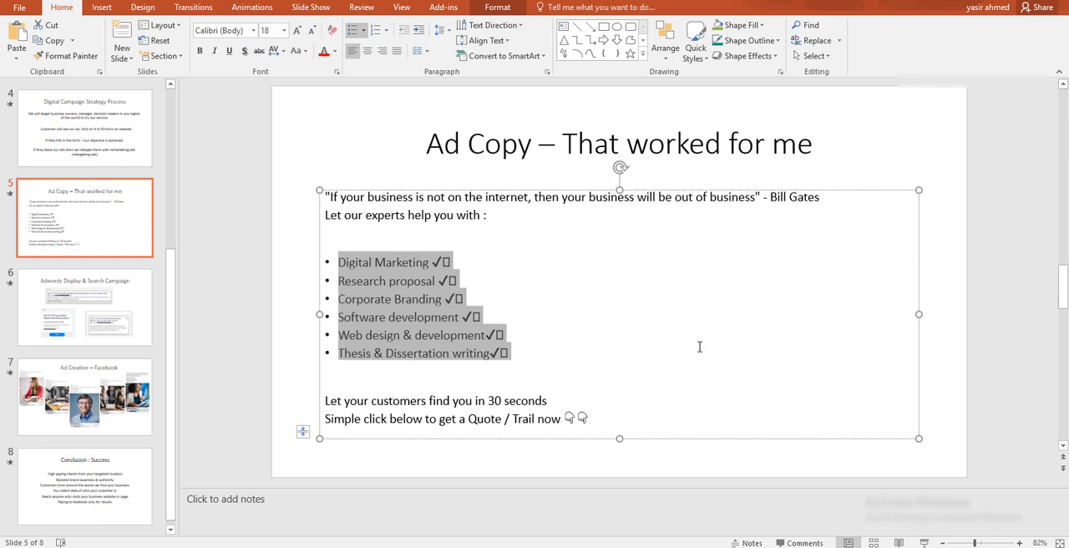
click(100, 301)
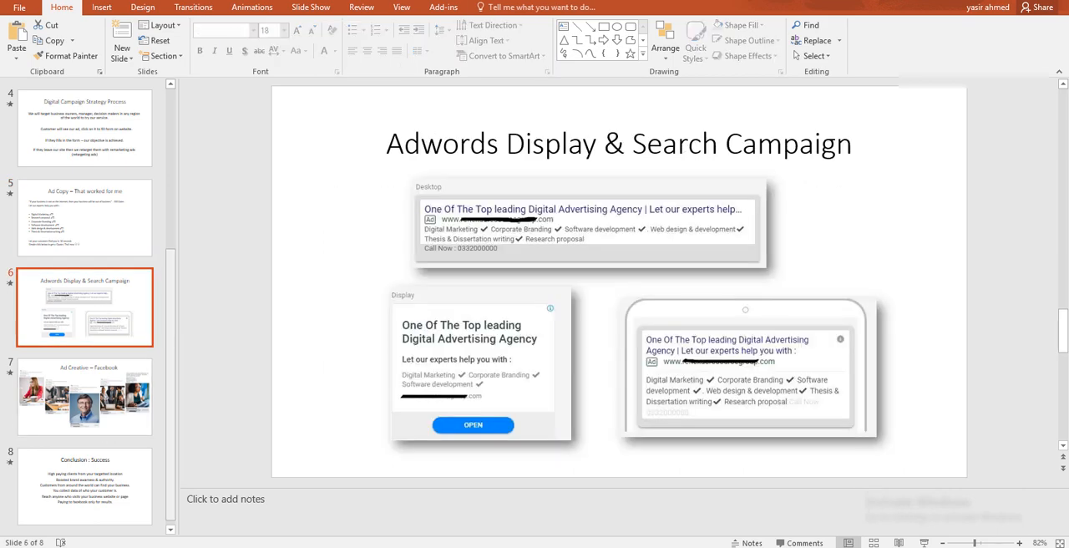
click(924, 543)
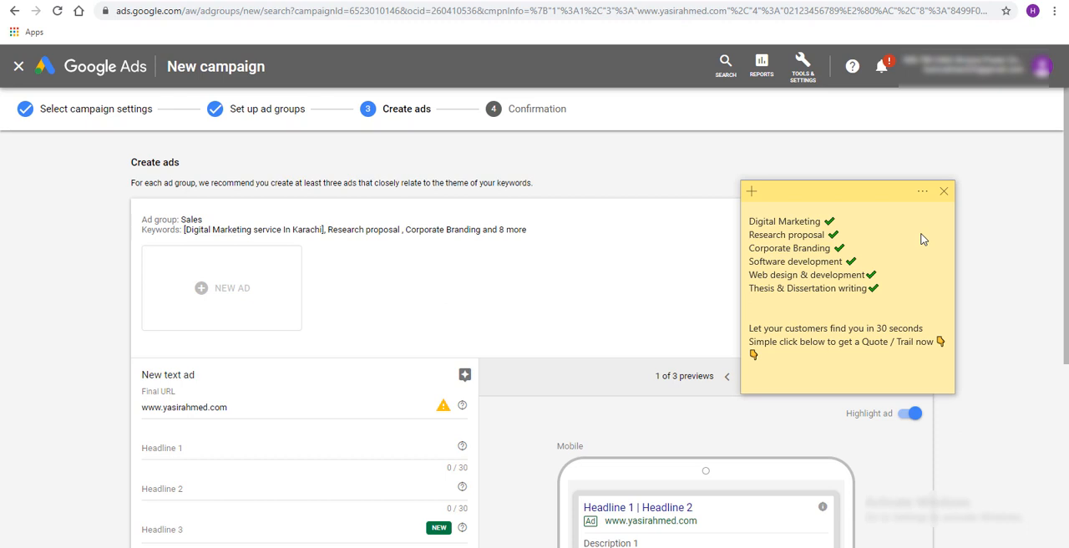
Review the prepared ad copy and list of services in the sticky note
click(886, 213)
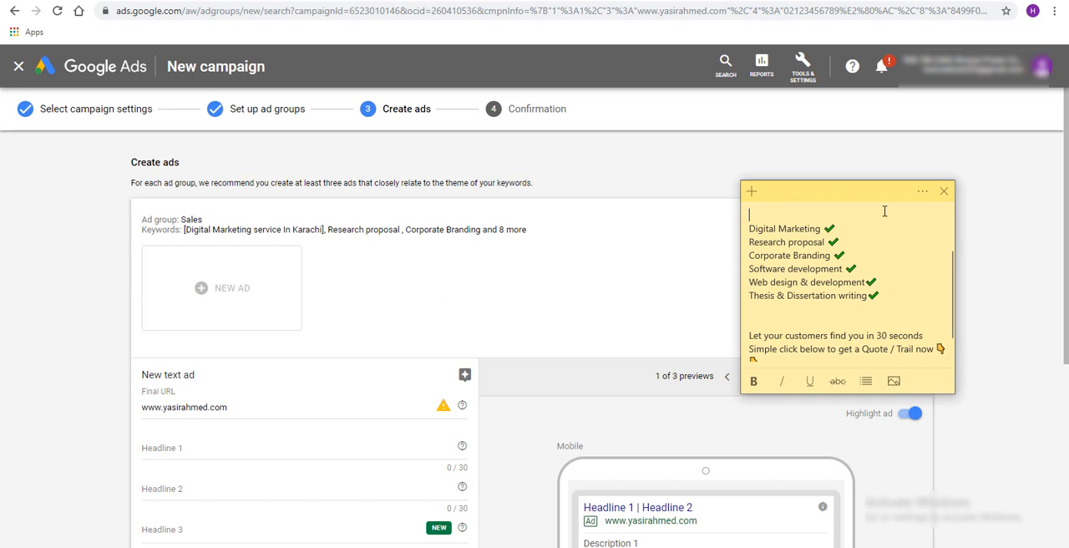
click(871, 238)
scroll(871, 236, down, 1)
scroll(871, 237, up, 3)
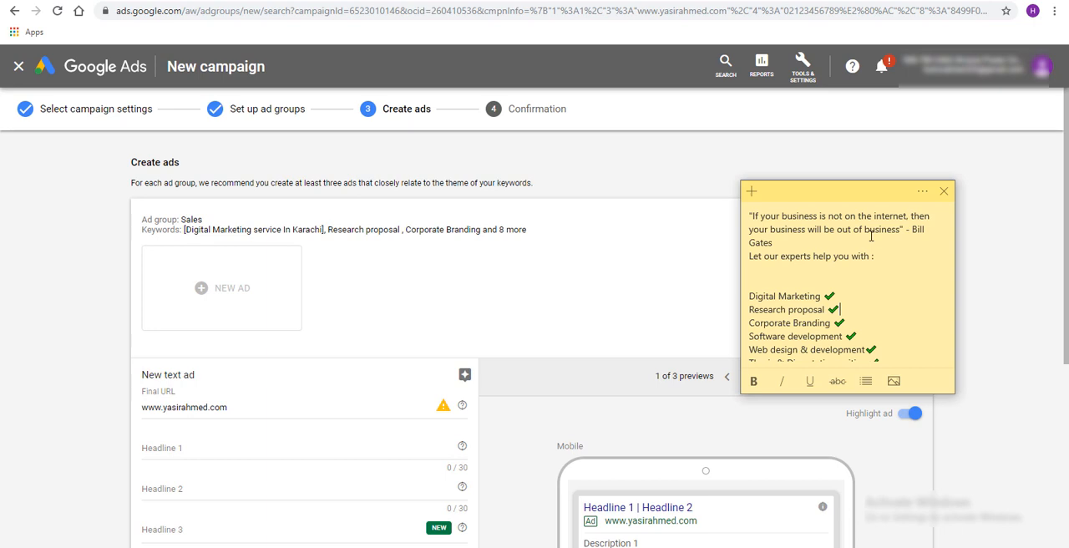
scroll(855, 263, down, 1)
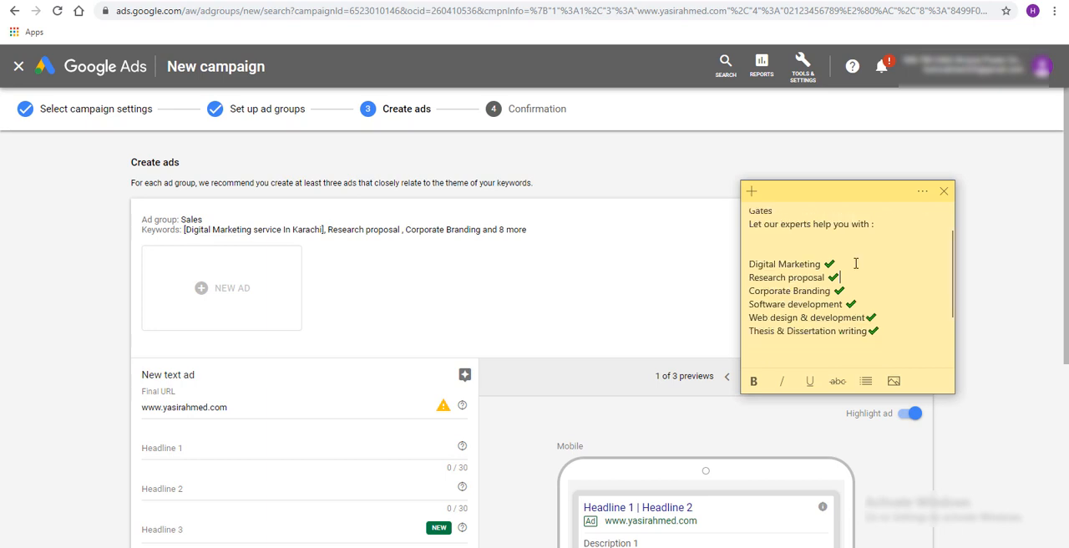
drag(750, 264, 897, 340)
click(914, 286)
drag(885, 341, 750, 249)
click(858, 263)
Return to the new text ad and browse through its ad previews
click(589, 241)
scroll(589, 241, down, 3)
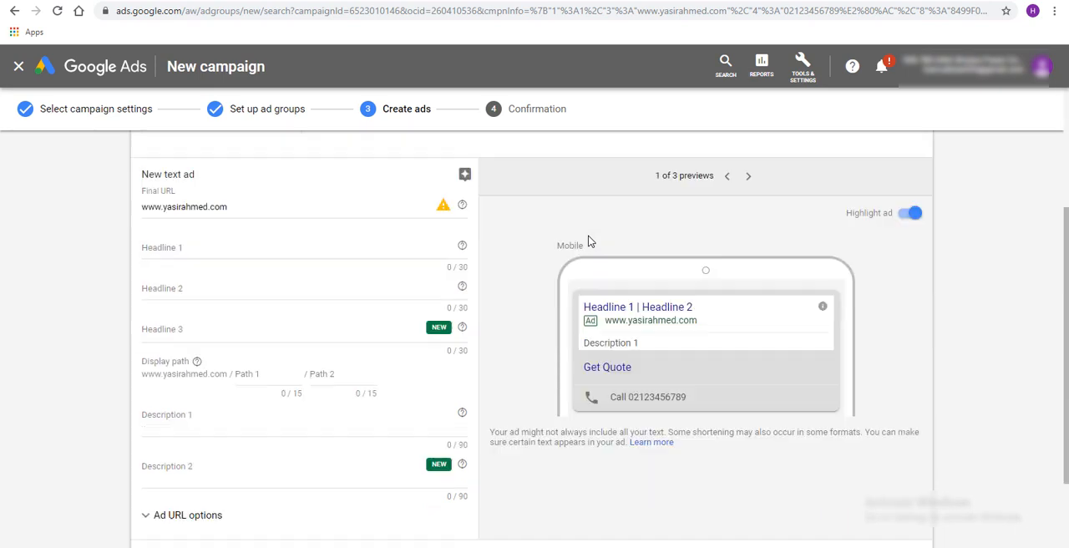
click(748, 177)
click(729, 177)
click(730, 177)
click(748, 177)
scroll(518, 336, up, 1)
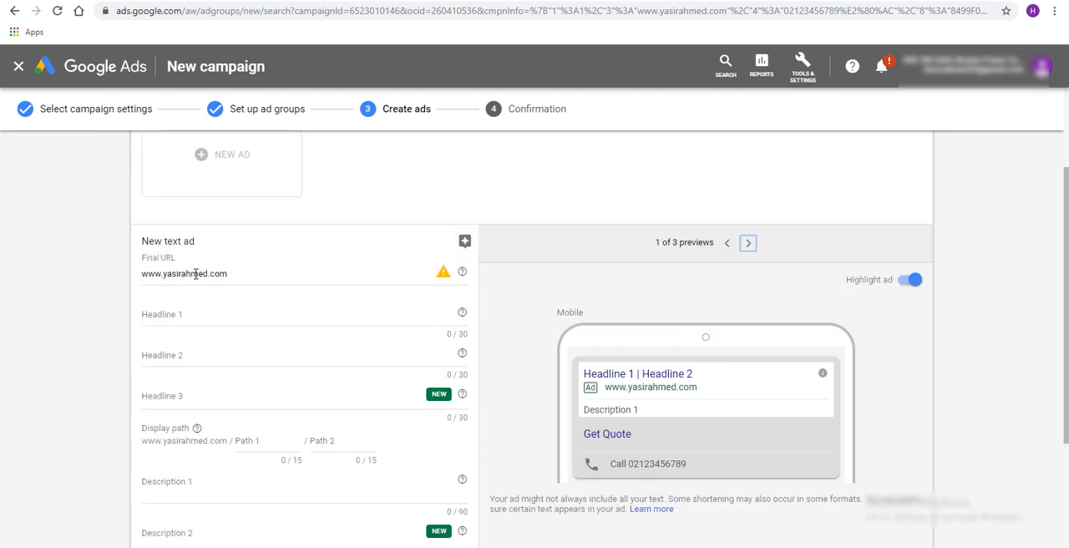
Examine the text ad's headline, path and description fields, their character limits and the help for Headline 1
click(203, 311)
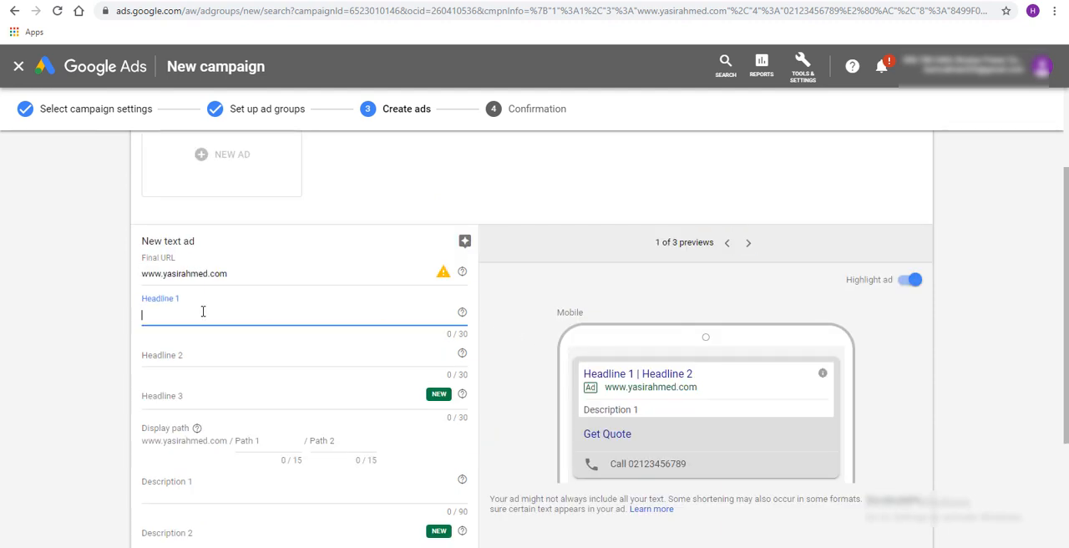
scroll(203, 312, down, 1)
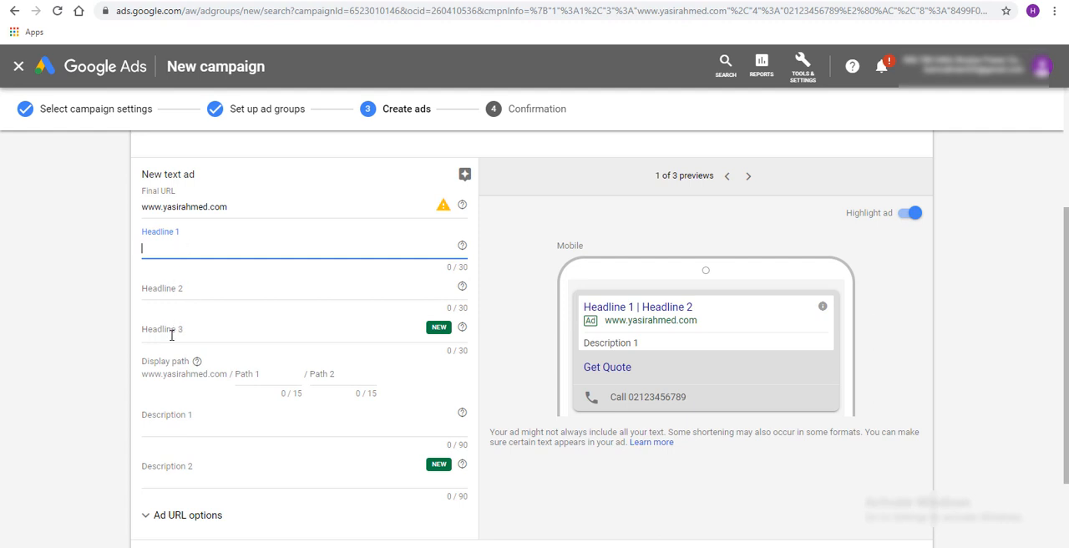
scroll(270, 404, down, 1)
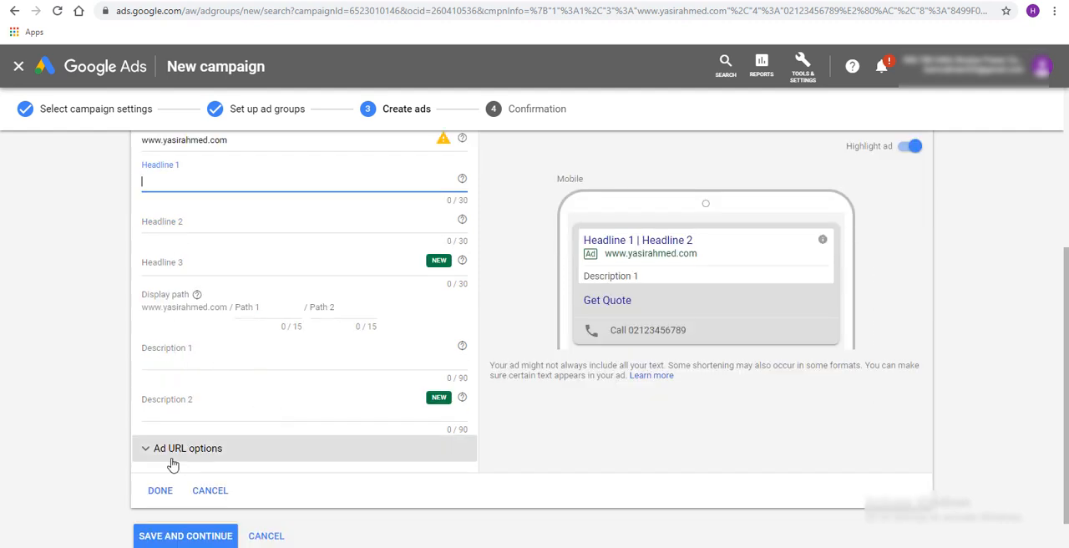
scroll(250, 351, up, 2)
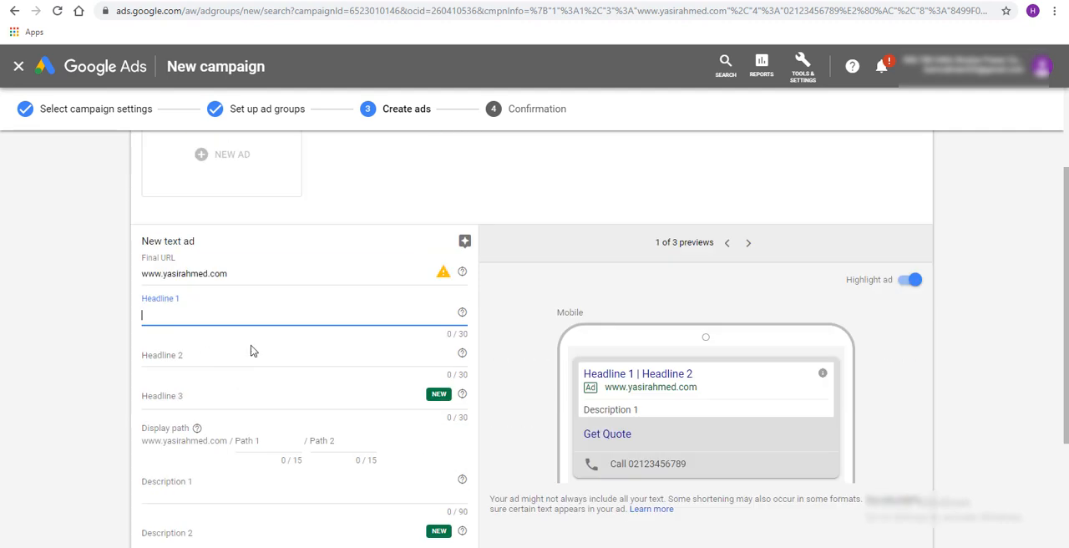
scroll(250, 338, down, 3)
scroll(277, 372, up, 3)
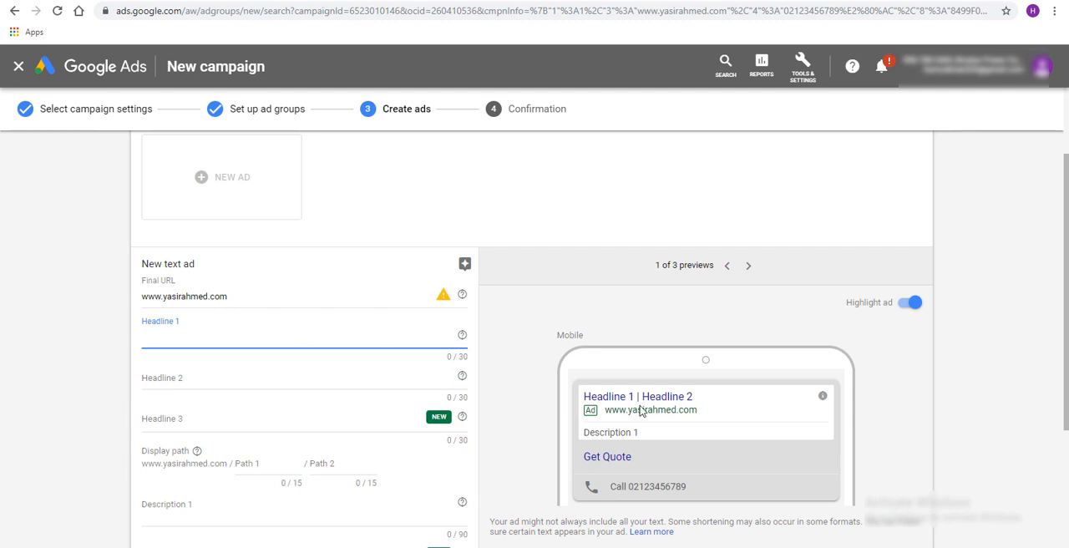
click(453, 359)
click(447, 395)
drag(441, 441, 463, 338)
click(462, 339)
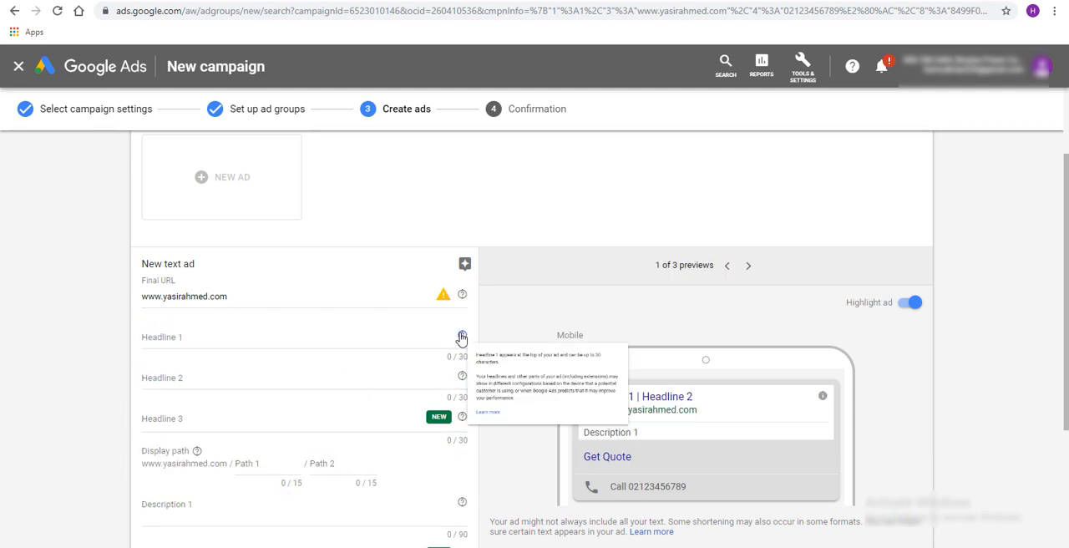
click(415, 335)
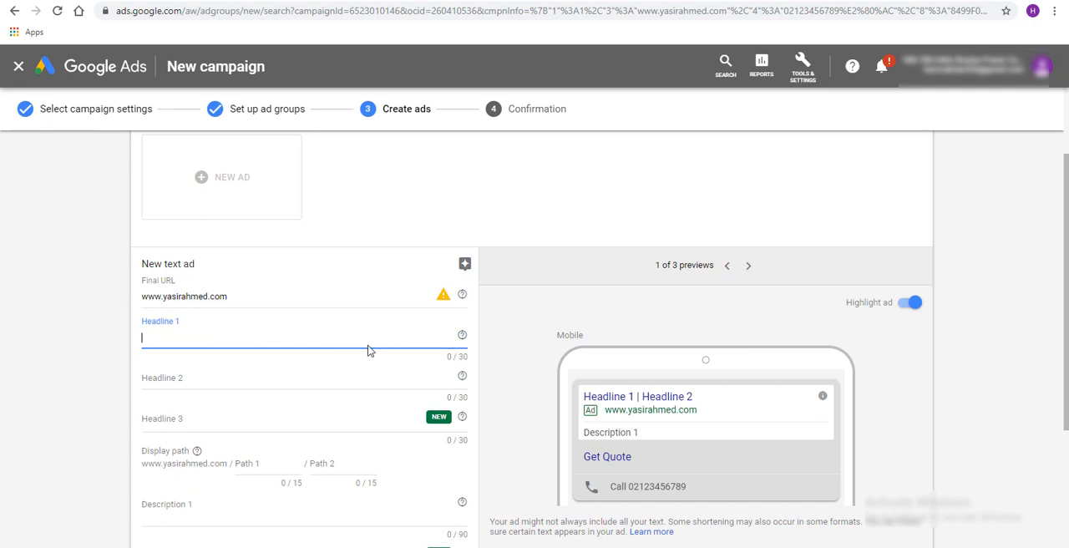
Fill Headline 1 with "Digital Marketing Research proposal" by copying both service names from the sticky note
key(alt+Tab)
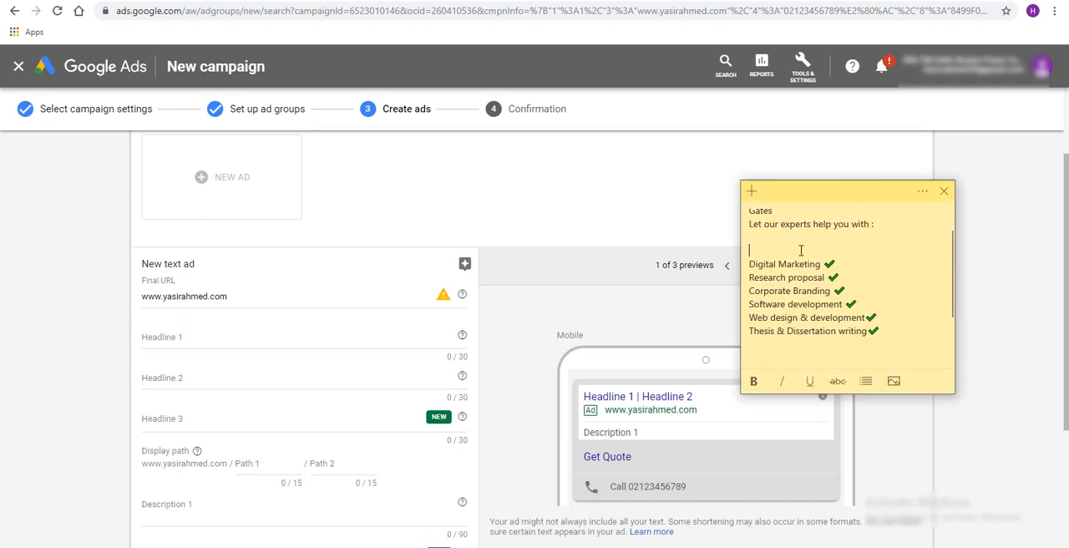
drag(751, 264, 823, 264)
key(ctrl+c)
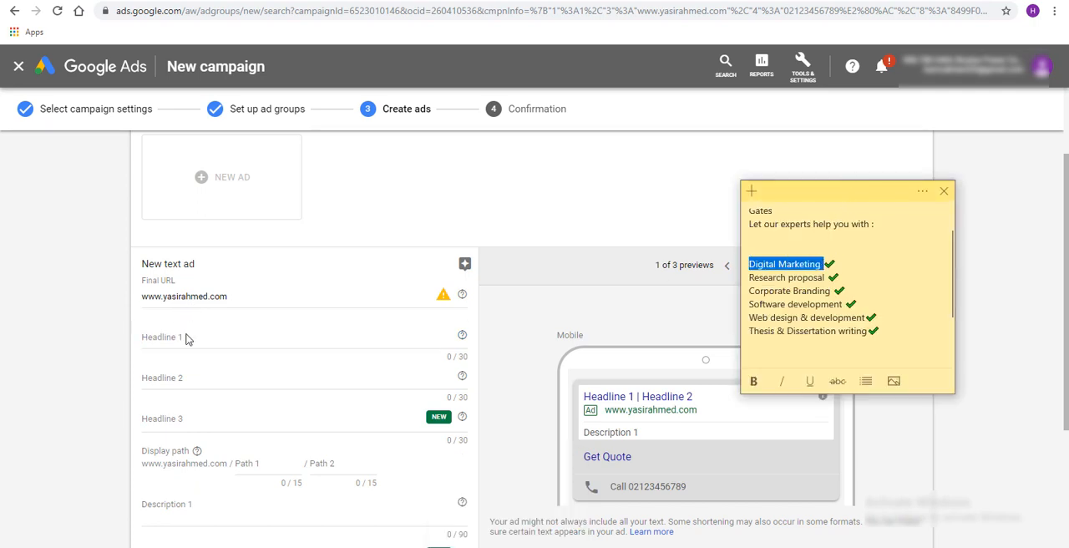
click(188, 337)
key(ctrl+v)
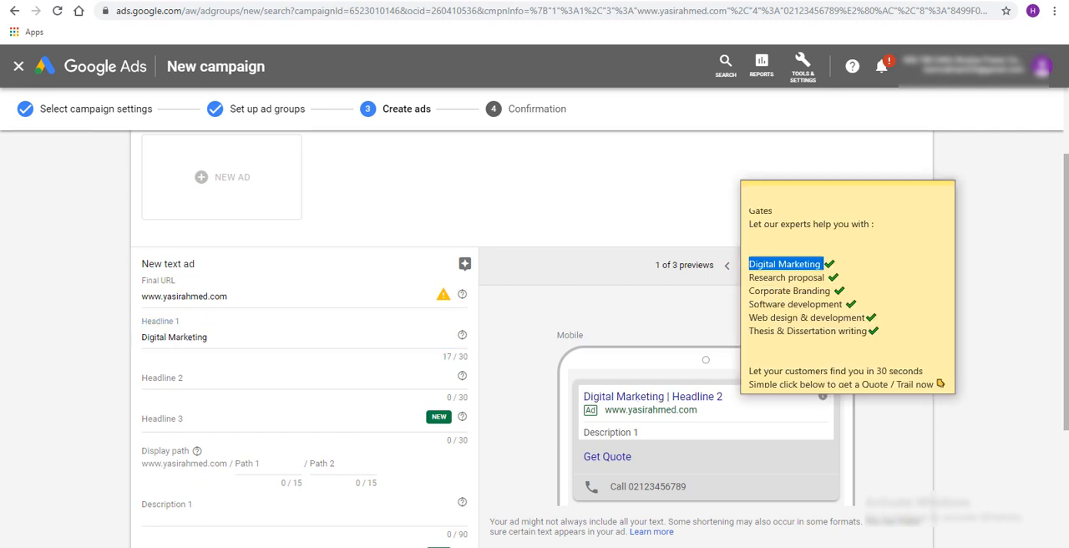
key(alt+Tab)
drag(749, 278, 824, 278)
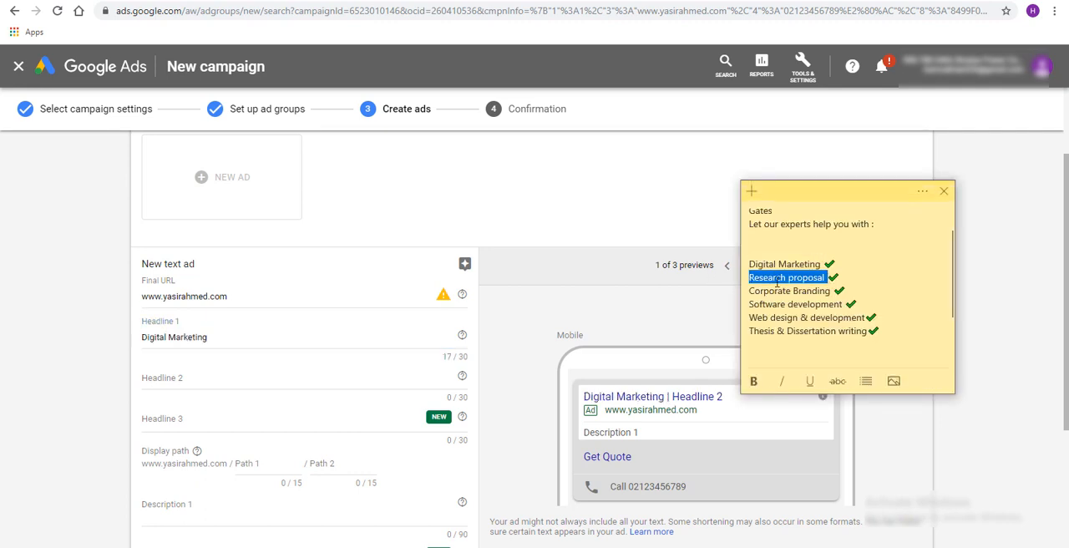
click(256, 335)
key(ctrl+v)
Copy "Corporate Branding" from the sticky note into Headline 2
key(alt+Tab)
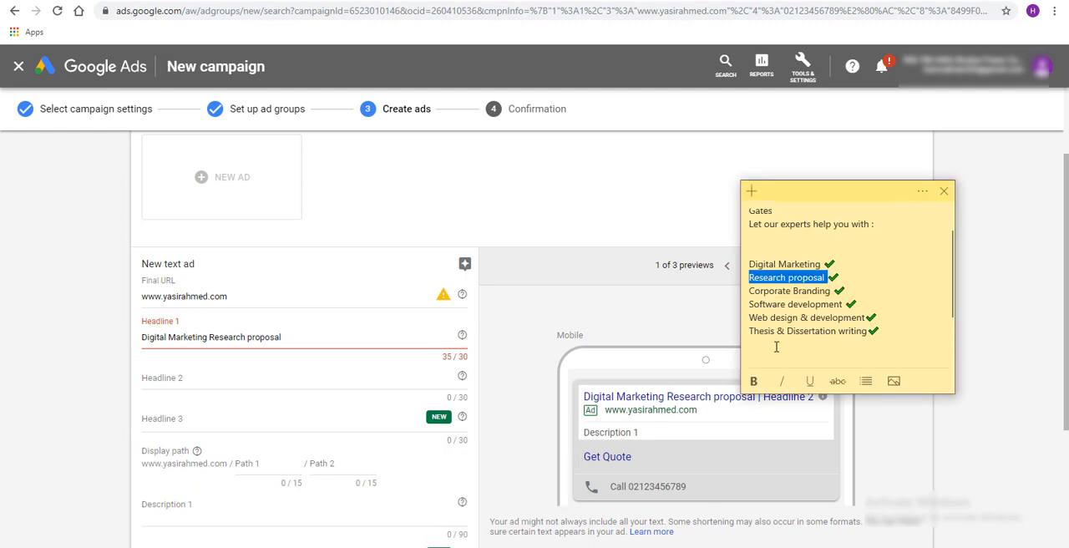
drag(751, 292, 831, 294)
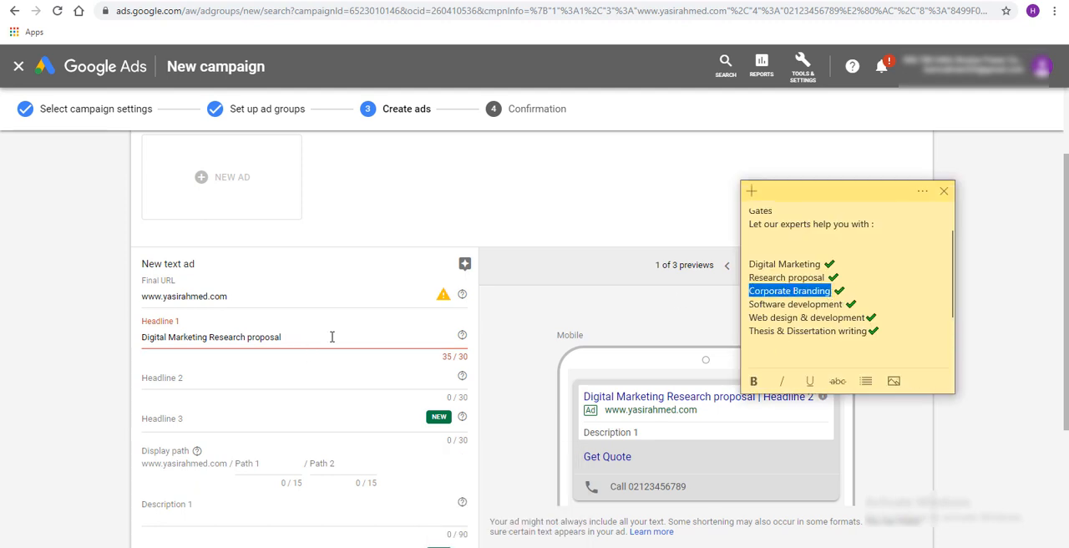
click(204, 377)
key(ctrl+v)
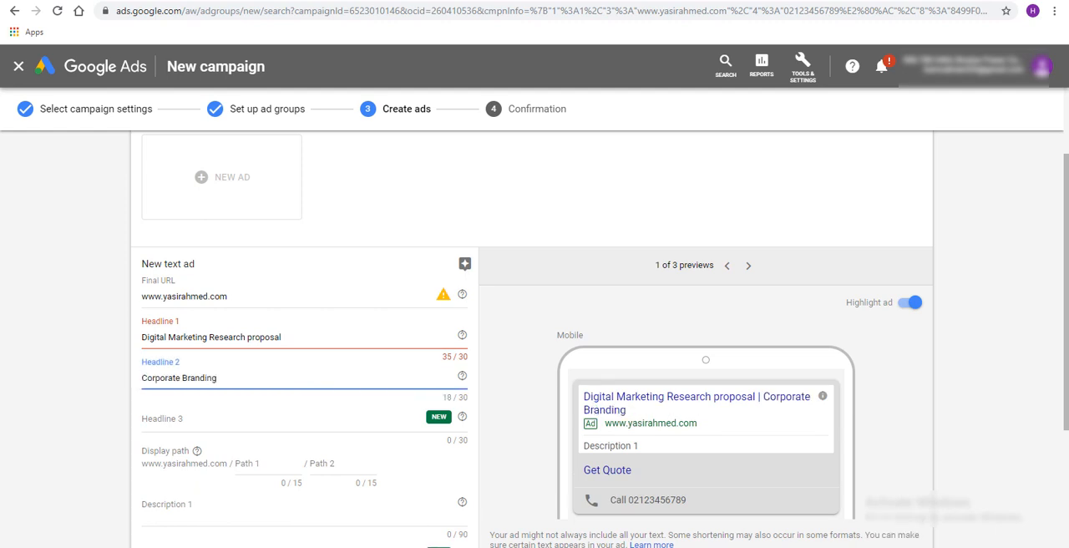
Copy "Software development" from the sticky note into Headline 3
key(alt+Tab)
drag(749, 304, 847, 305)
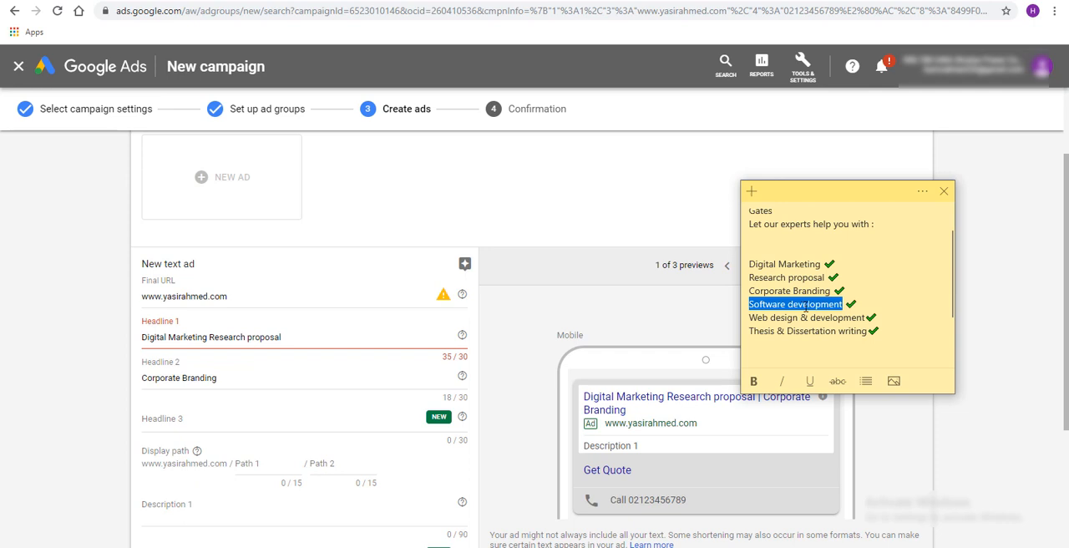
click(177, 420)
key(ctrl+v)
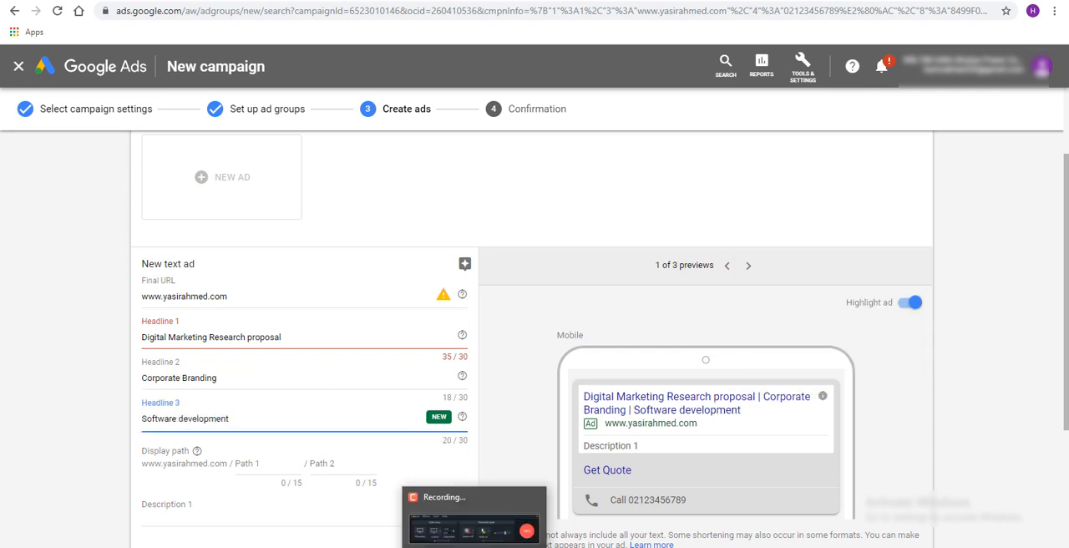
Append "Web design" and "developmen" from the sticky note to the text in Headline 2
key(alt+Tab)
drag(749, 319, 800, 321)
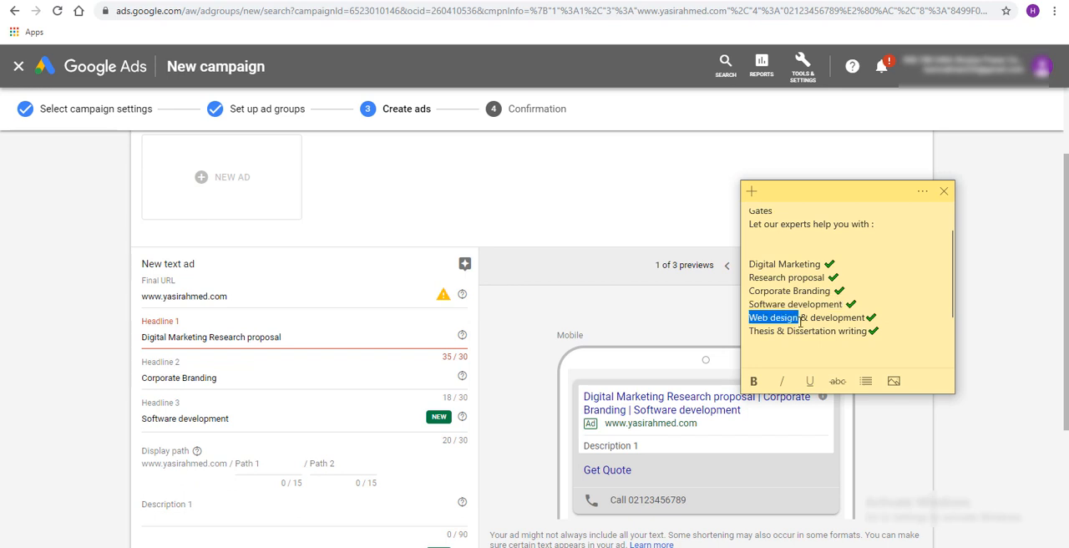
click(281, 433)
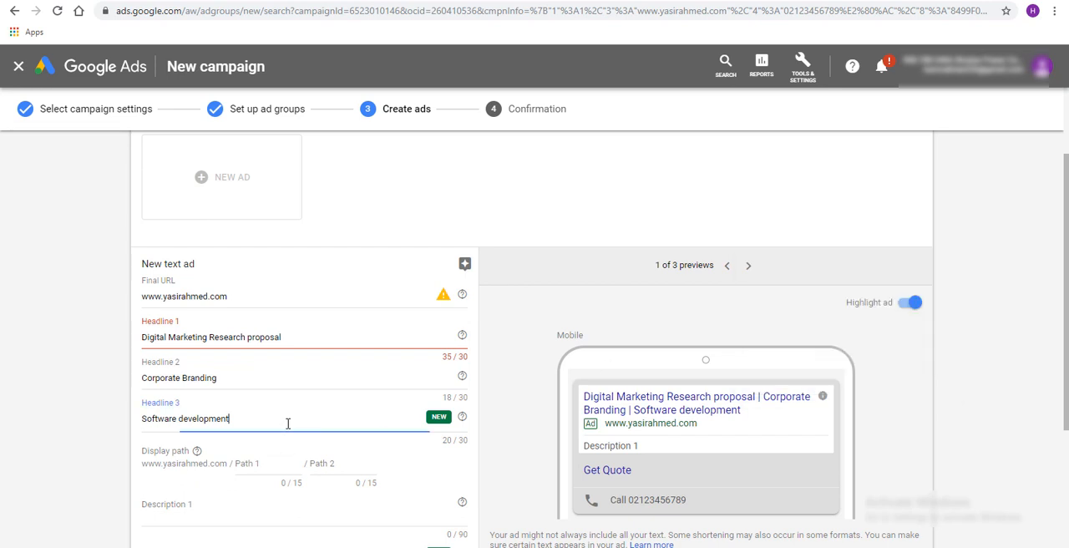
click(268, 375)
key(ctrl+v)
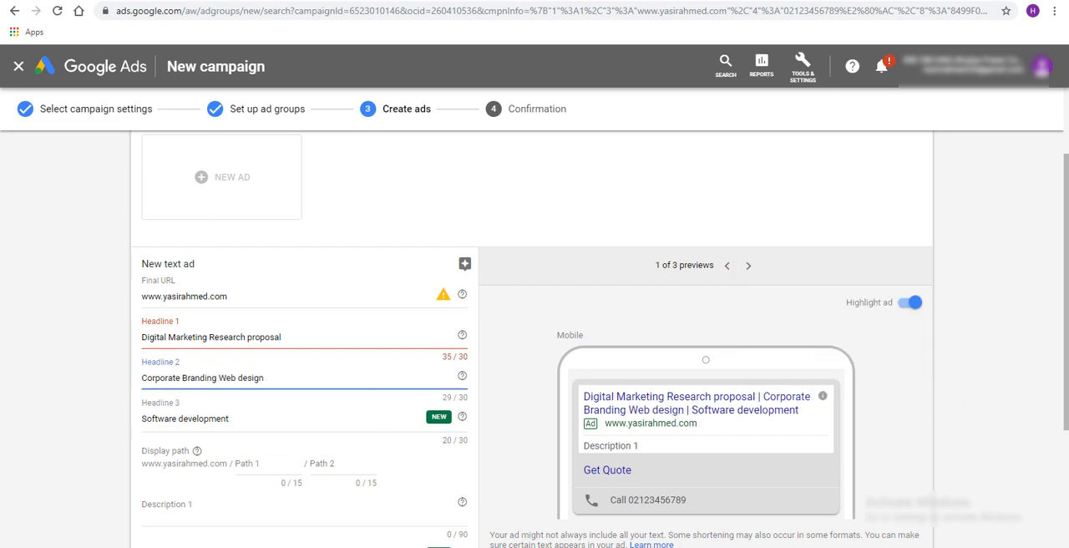
click(508, 543)
drag(810, 317, 861, 318)
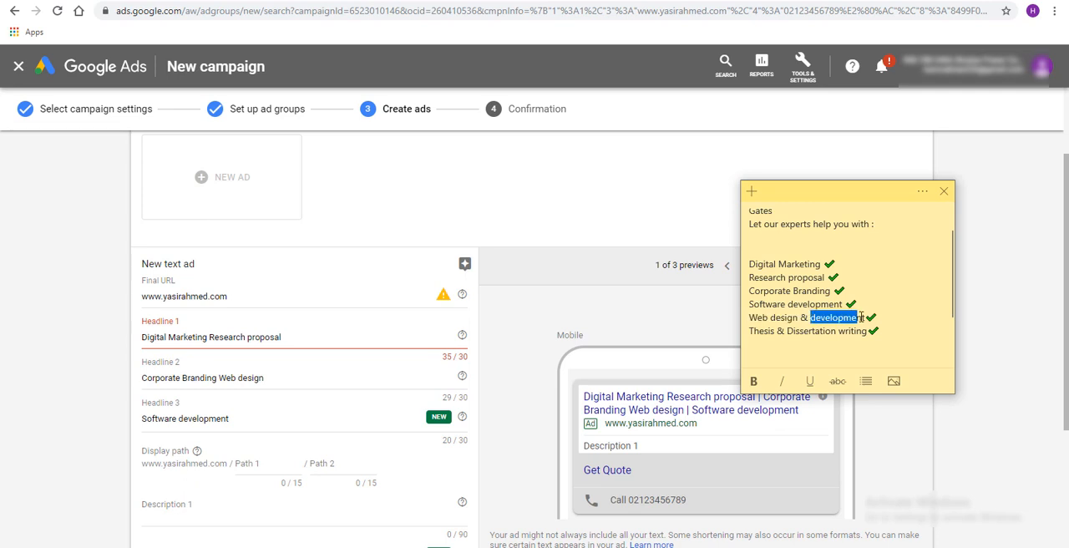
click(281, 382)
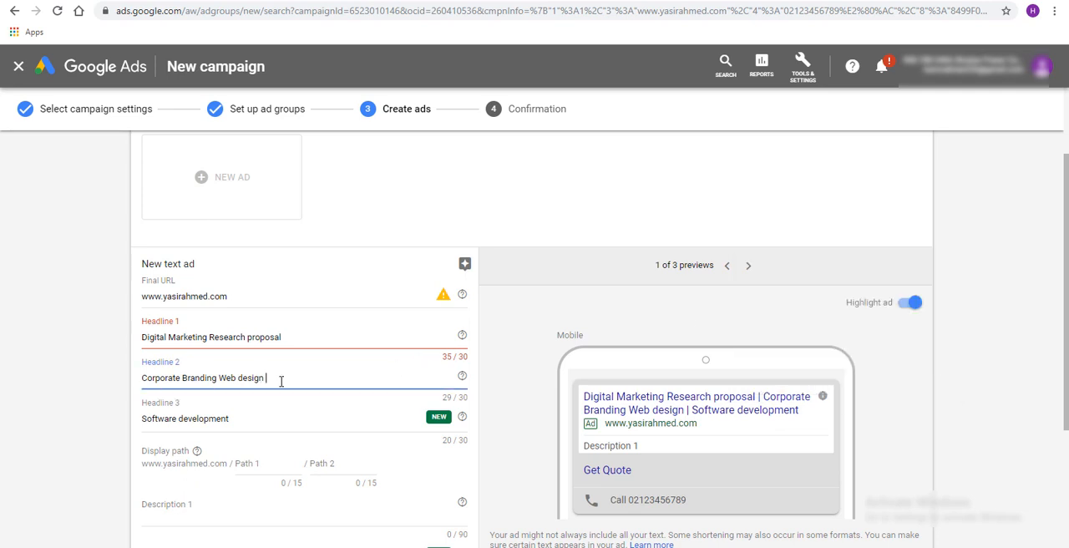
key(ctrl+v)
Select "Thesis & Dissertation writing" in the sticky note and check the headlines and remaining ad fields for available space
key(alt+Tab)
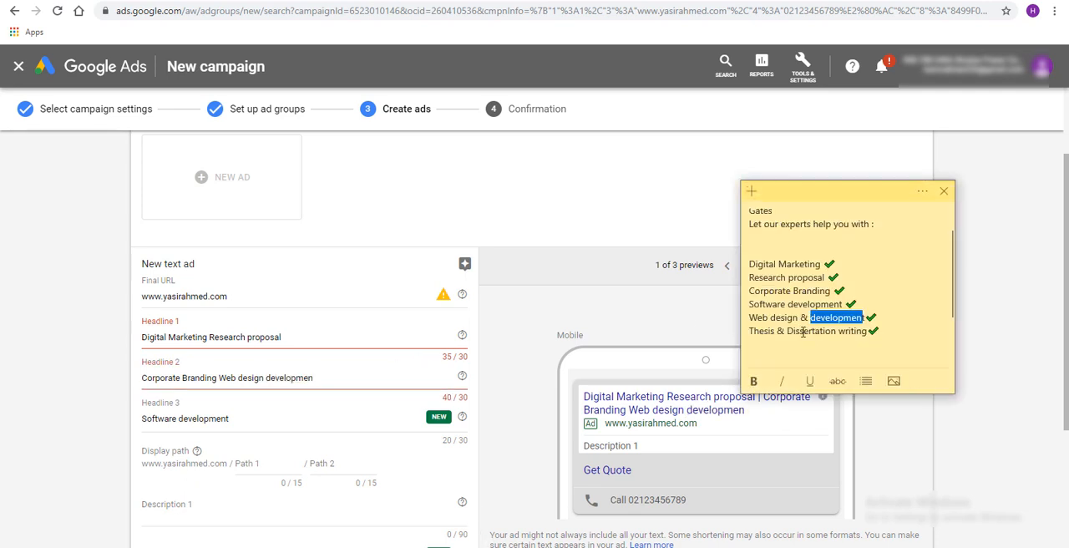
drag(750, 332, 865, 332)
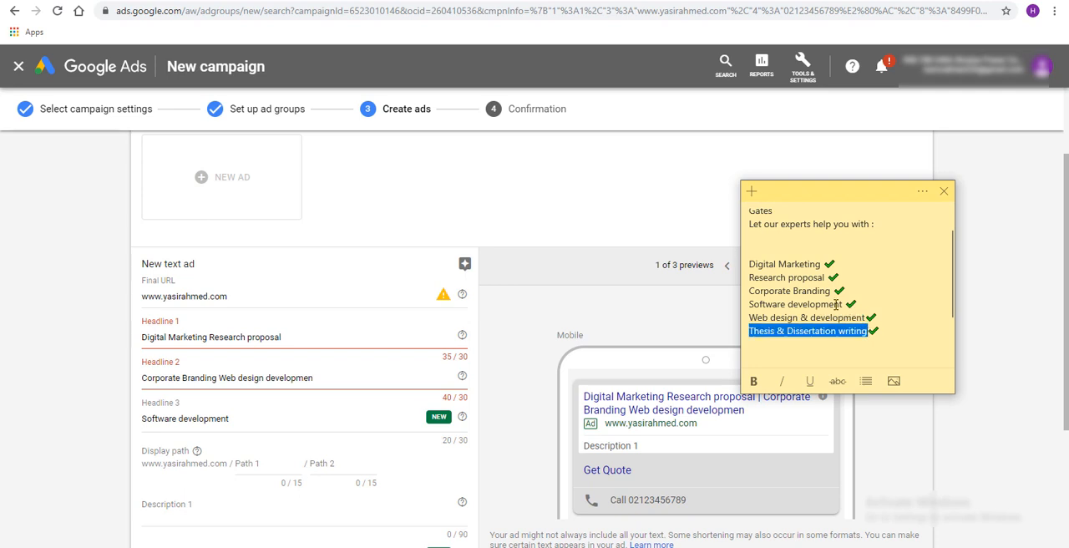
click(275, 338)
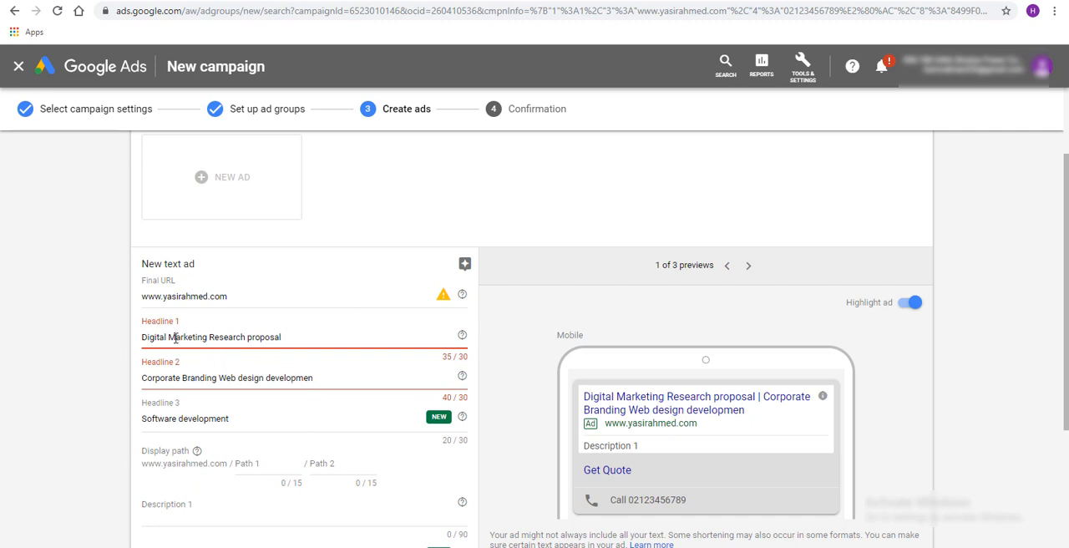
click(319, 336)
scroll(320, 335, down, 1)
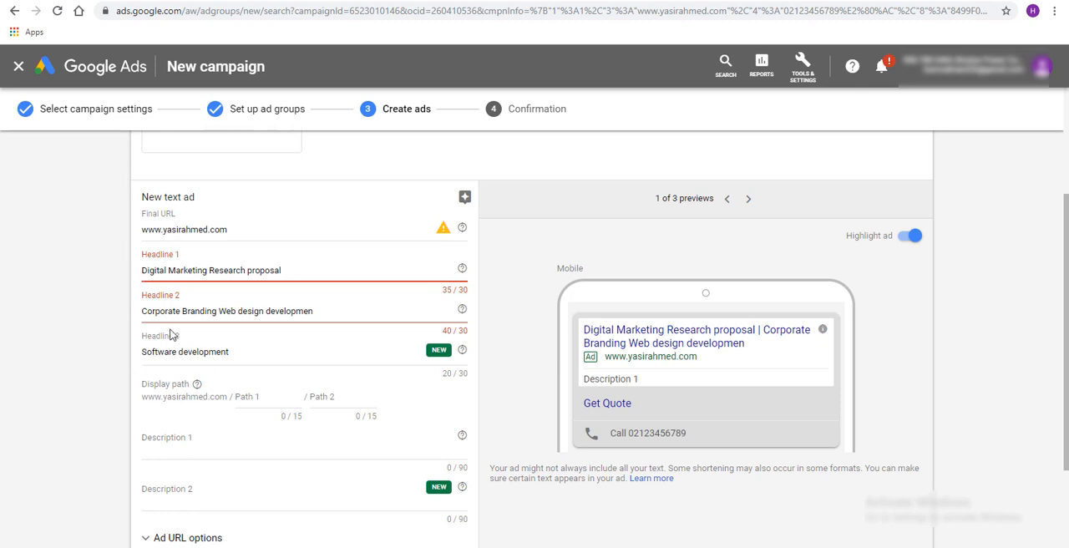
scroll(230, 382, down, 1)
scroll(238, 393, up, 1)
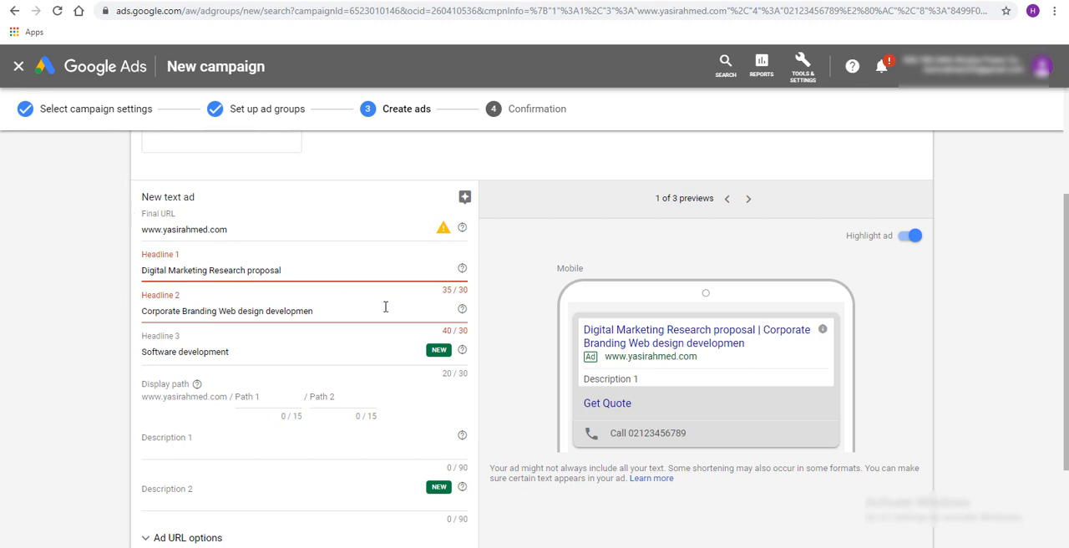
Remove "Research proposal" from Headline 1
key(shift+Right)
key(shift+Right)
key(shift+Right)
key(shift+Right)
key(shift+Right)
key(shift+Right)
key(shift+Right)
key(shift+Right)
key(shift+Right)
key(shift+Right)
key(shift+Right)
key(shift+Right)
key(shift+Right)
key(shift+Right)
key(shift+Right)
key(shift+Right)
key(shift+Right)
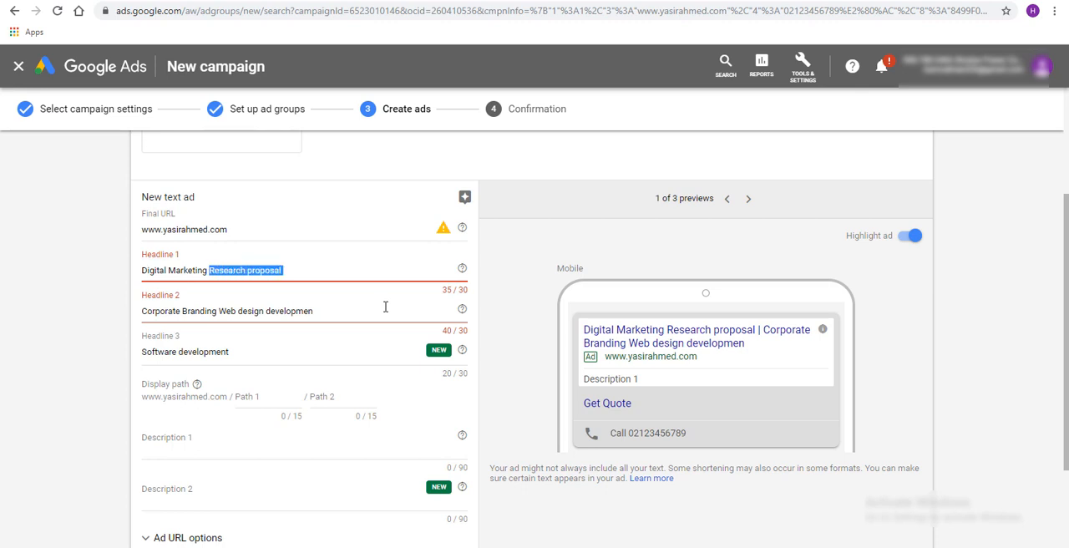
key(BackSpace)
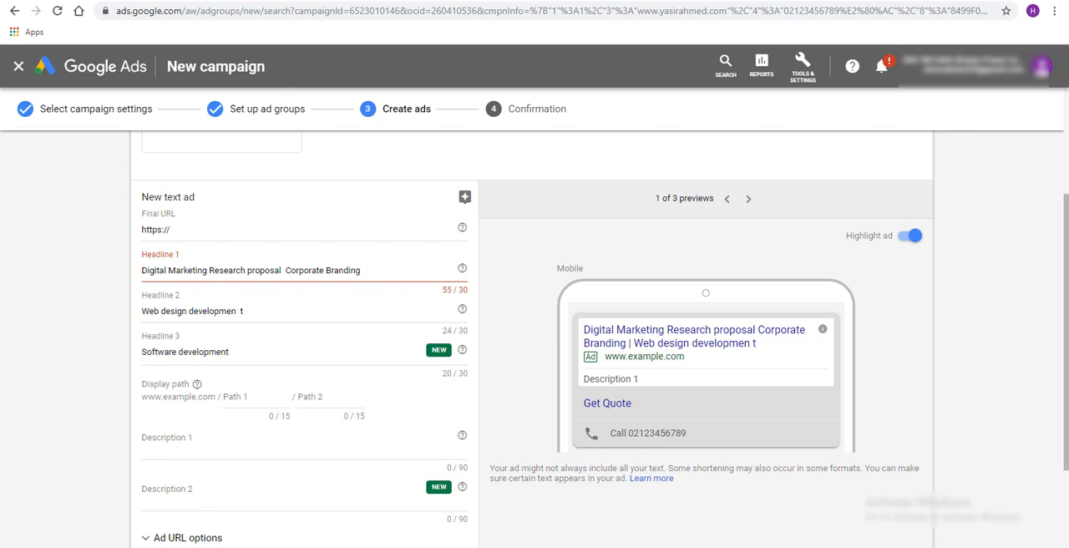
click(229, 239)
drag(187, 229, 112, 230)
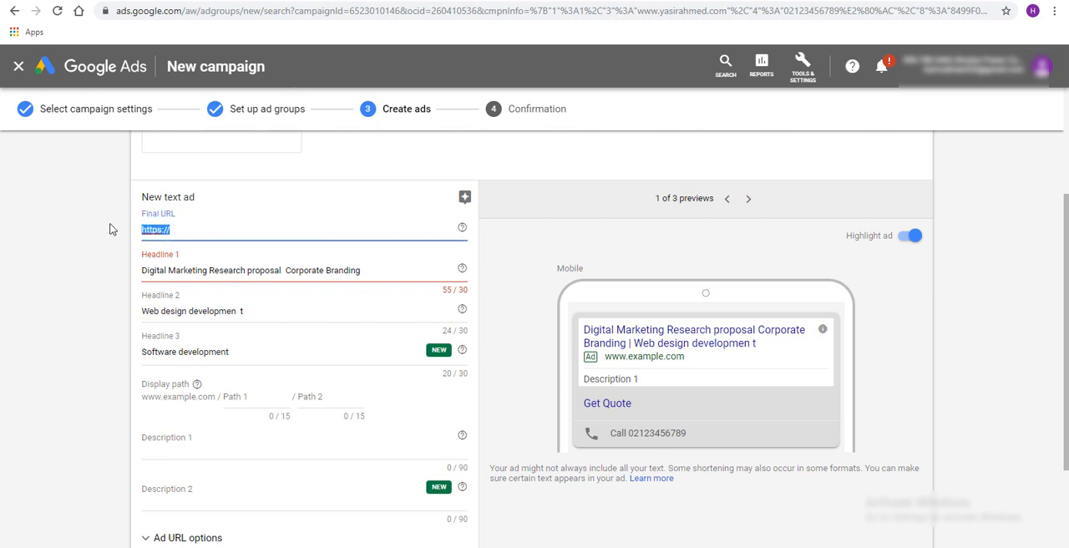
text(https://www.instagram.com/yasirahmedmba/)
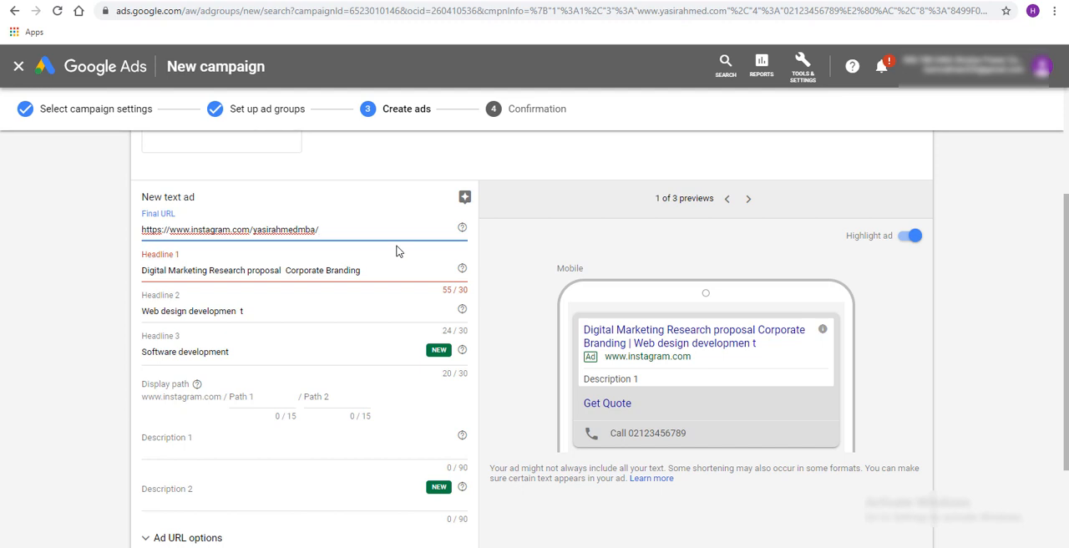
Check the final URL against the account name on the Instagram profile page and return to the Google Ads form
click(351, 266)
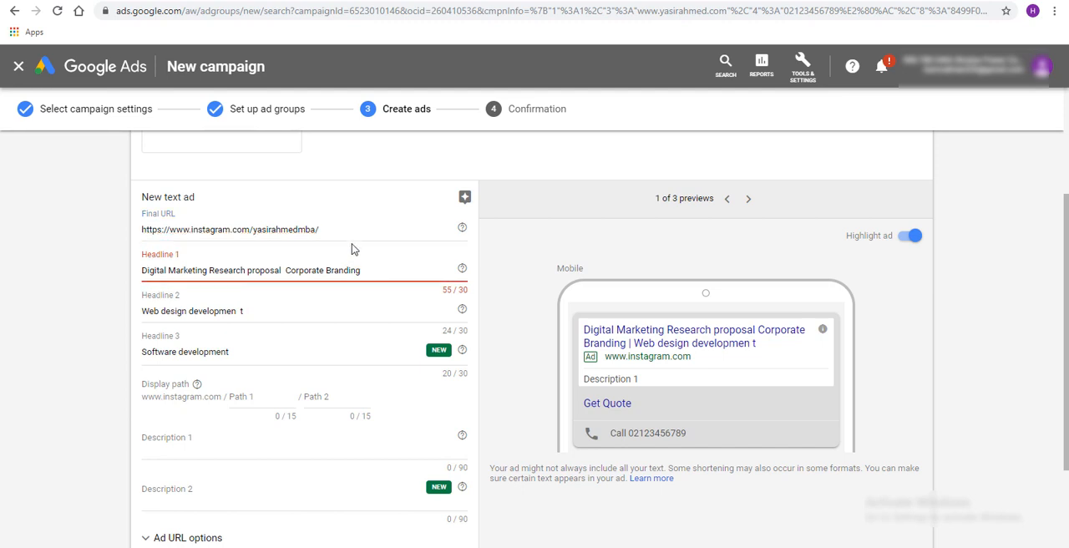
drag(324, 229, 138, 230)
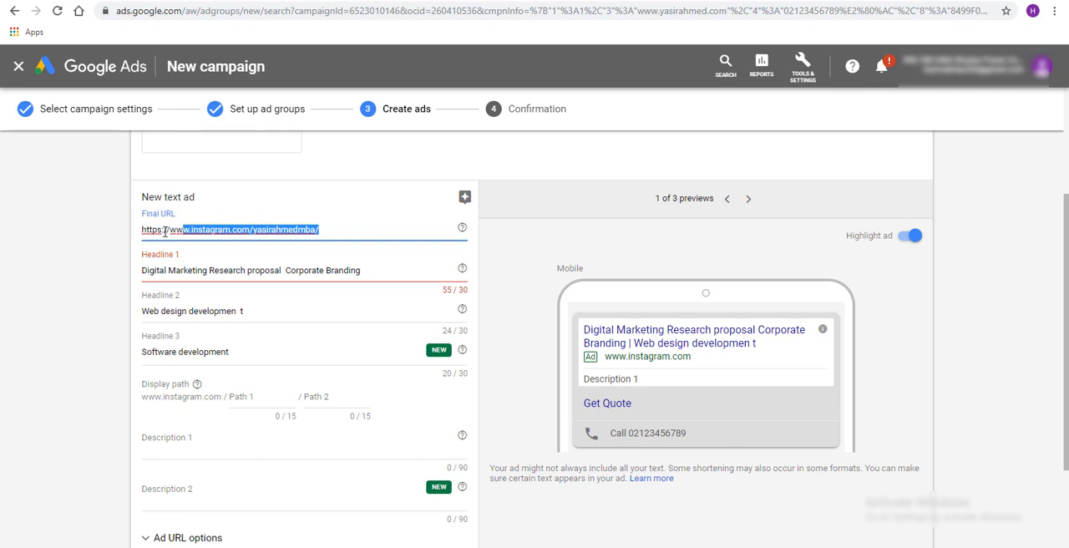
click(388, 227)
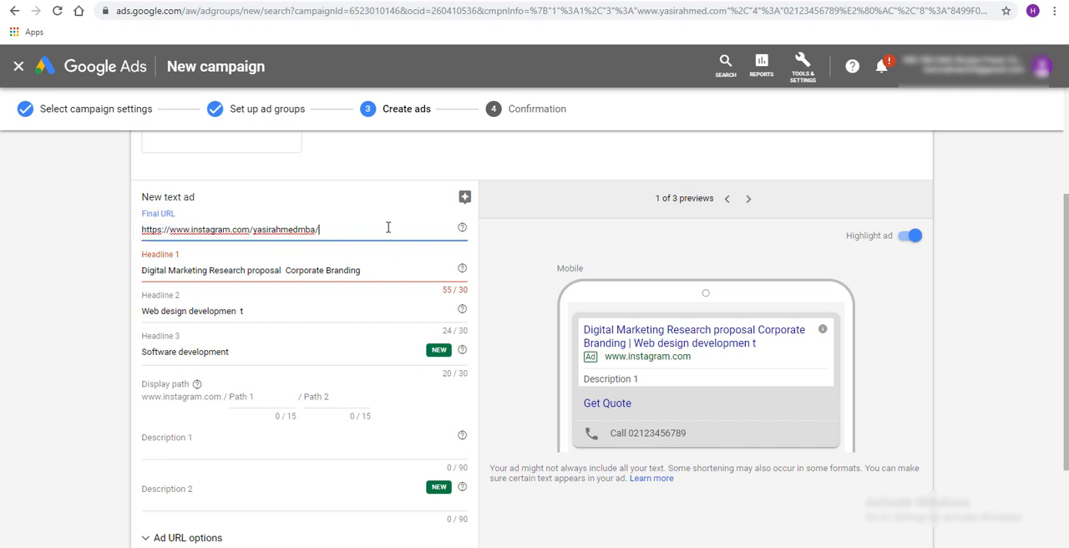
click(467, 0)
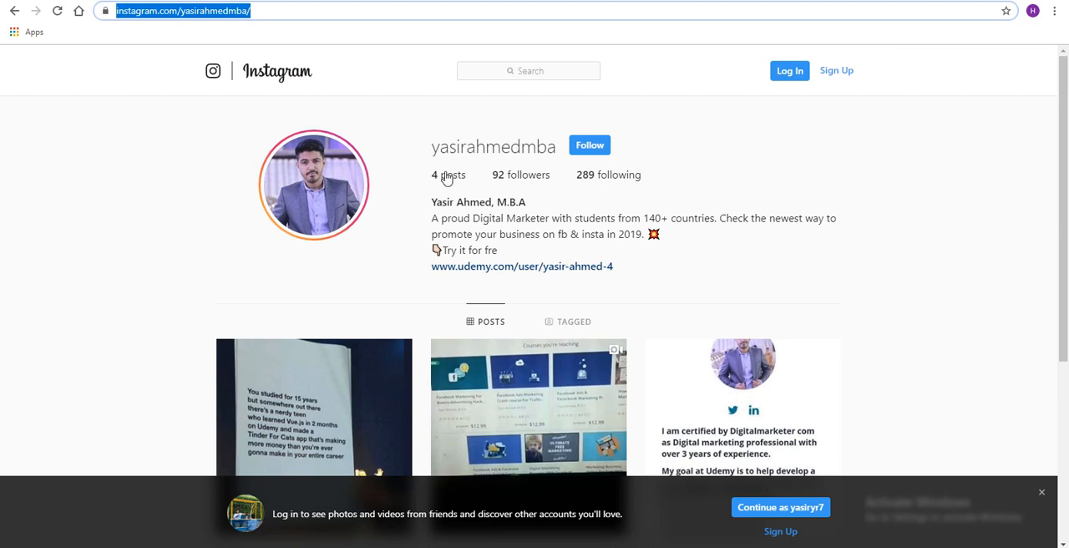
drag(555, 149, 348, 151)
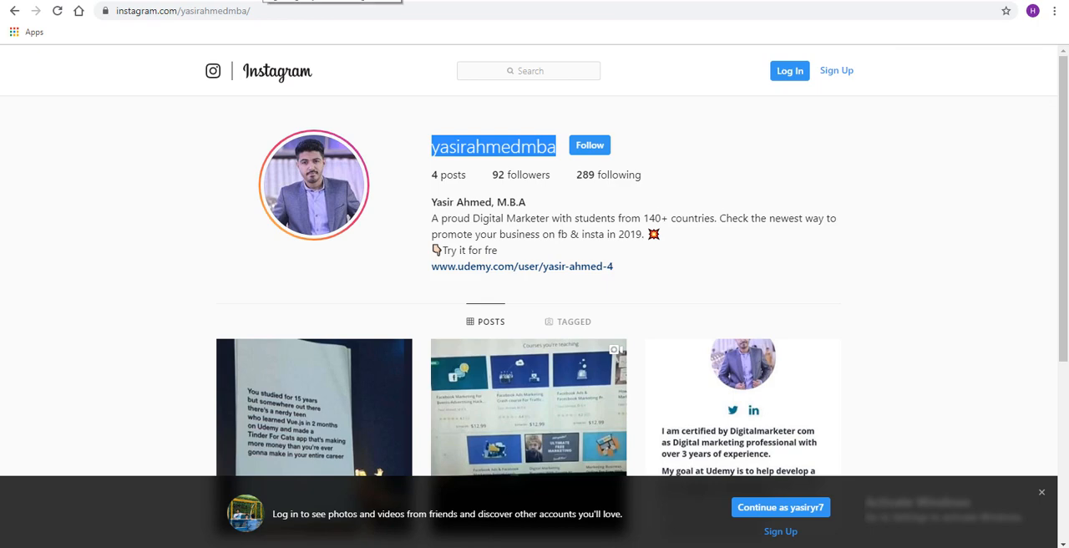
click(263, 0)
click(167, 0)
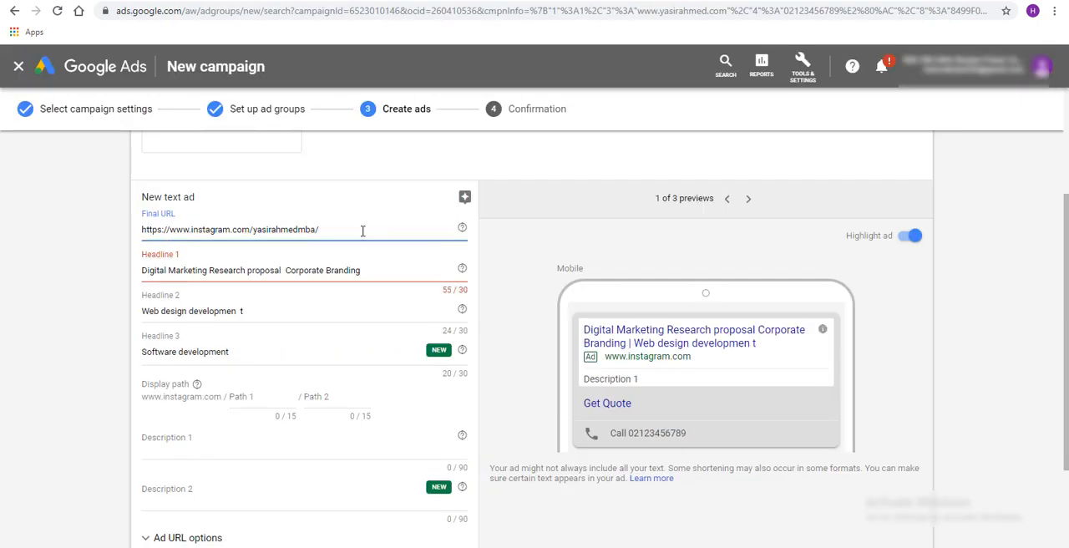
Delete "Corporate" and "proposal" from Headline 1 to shorten it to "Digital Marketing Research Branding"
click(297, 273)
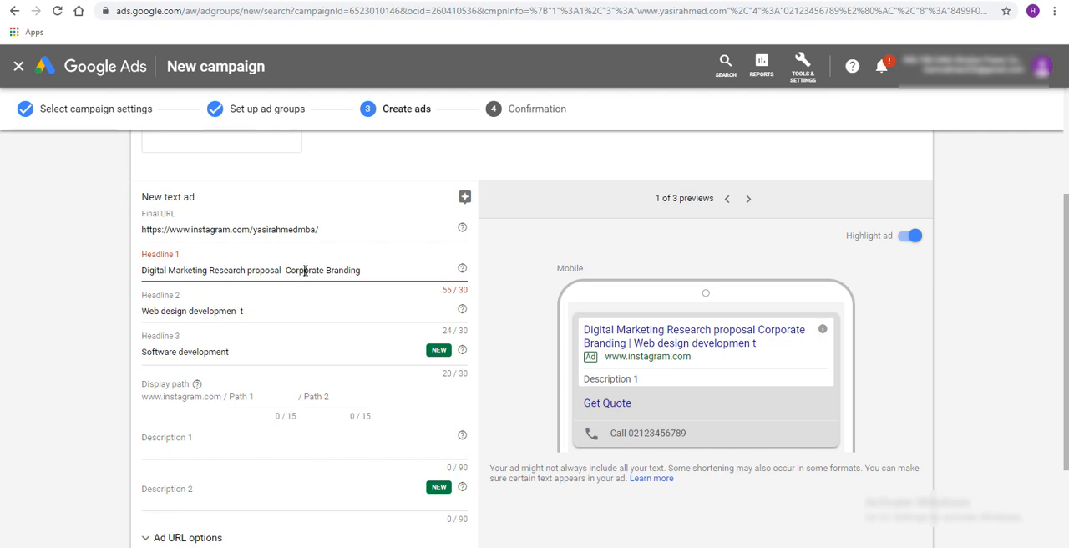
double_click(306, 271)
key(BackSpace)
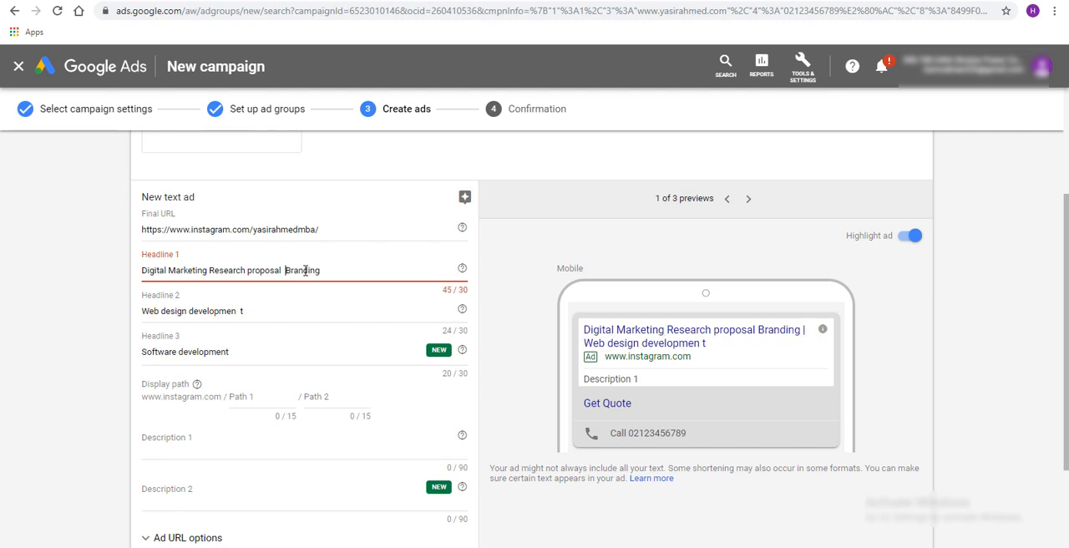
key(BackSpace)
key(BackSpace)
key(BackSpace)
key(BackSpace)
key(BackSpace)
key(BackSpace)
key(BackSpace)
key(BackSpace)
key(BackSpace)
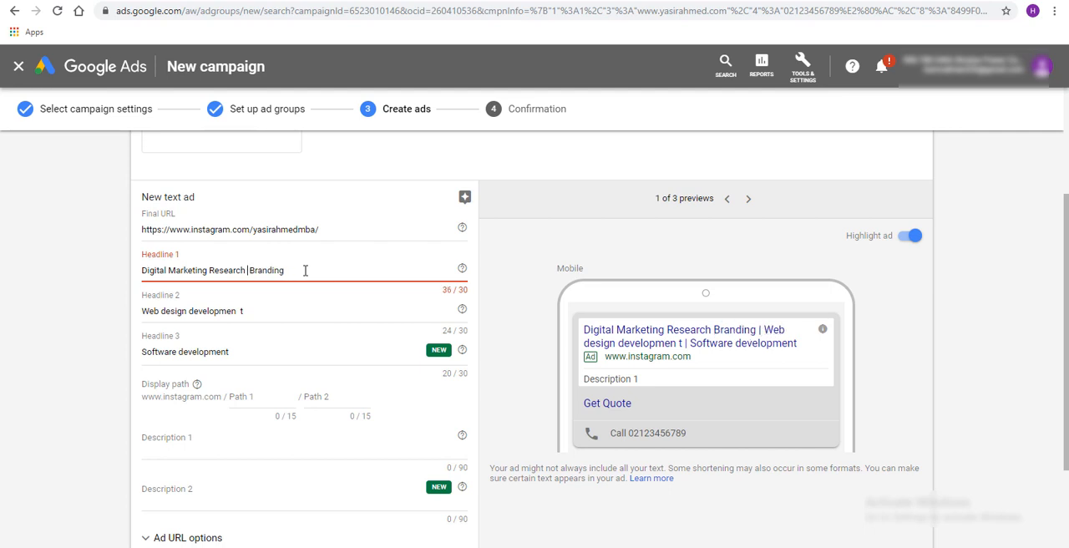
key(BackSpace)
Insert a "|" separator between "design" and "developmen" in Headline 2
click(238, 352)
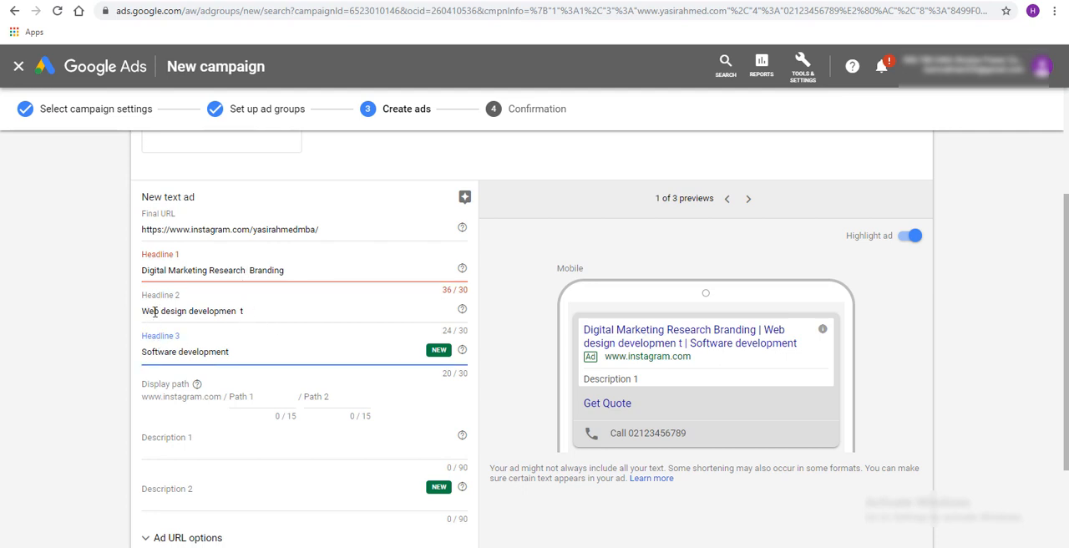
double_click(208, 311)
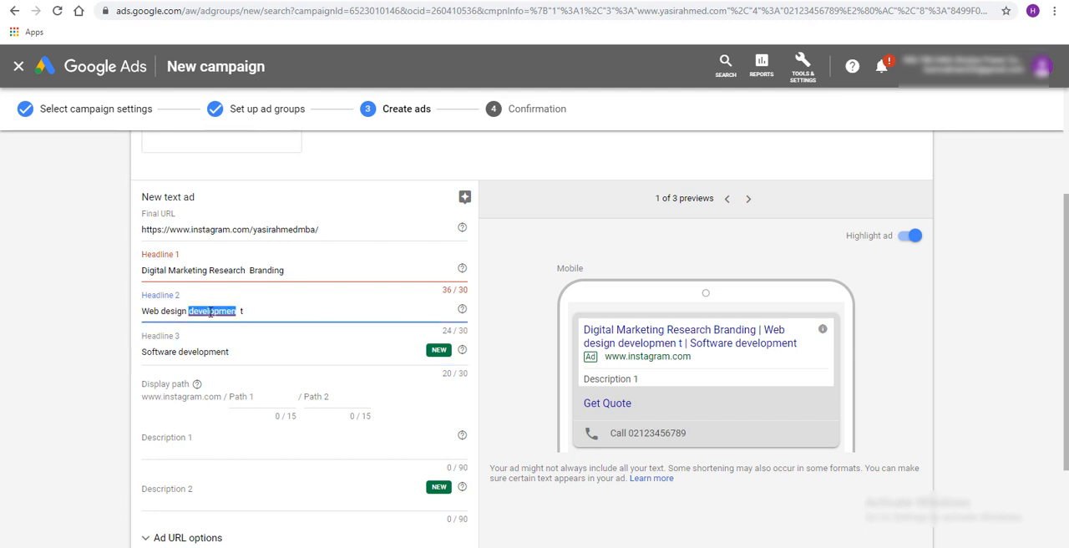
key(Left)
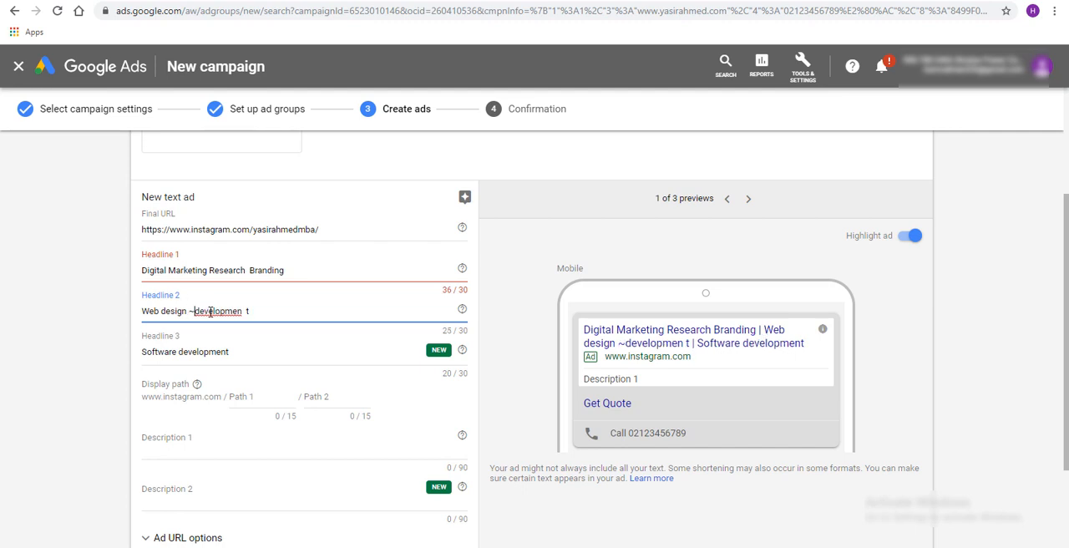
text(|)
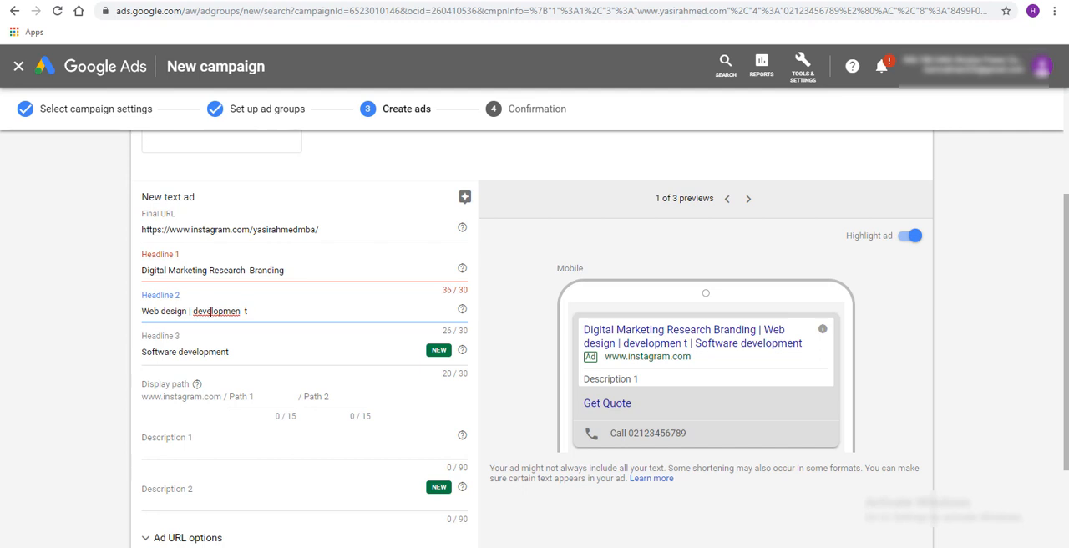
Move "Branding" from Headline 1 to the end of Headline 3, after "Software development"
click(240, 351)
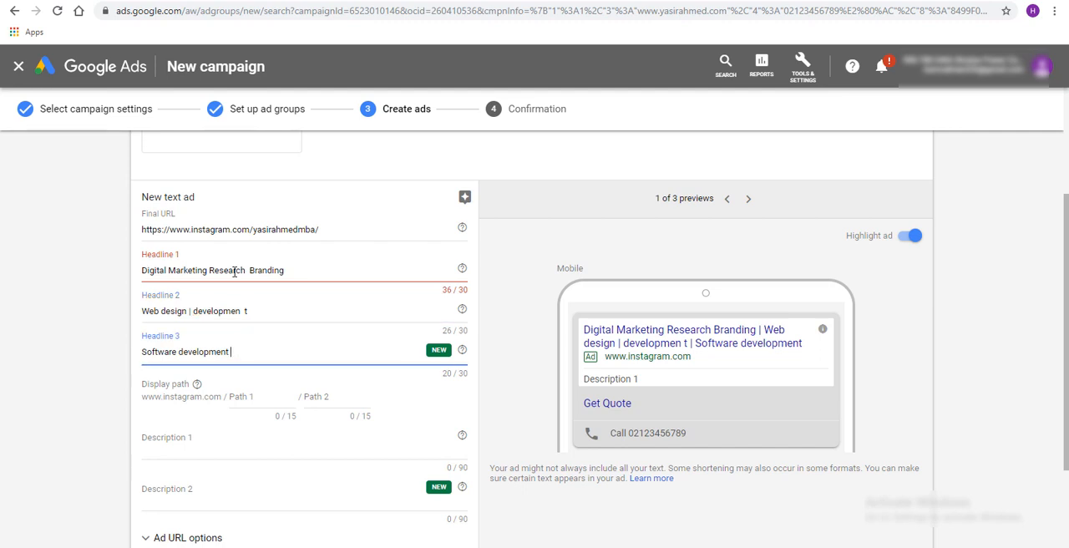
double_click(269, 270)
key(ctrl+c)
key(BackSpace)
click(256, 352)
key(ctrl+v)
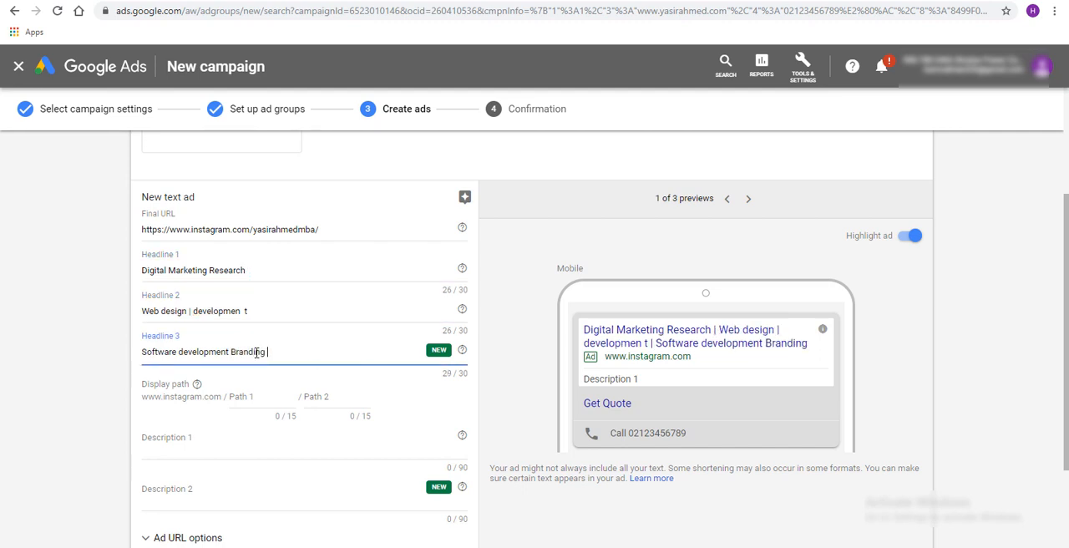
Insert a "|" before "Branding" in Headline 3 without a following space, giving "Software development |Branding"
drag(235, 352, 228, 351)
click(237, 352)
click(229, 352)
text(|)
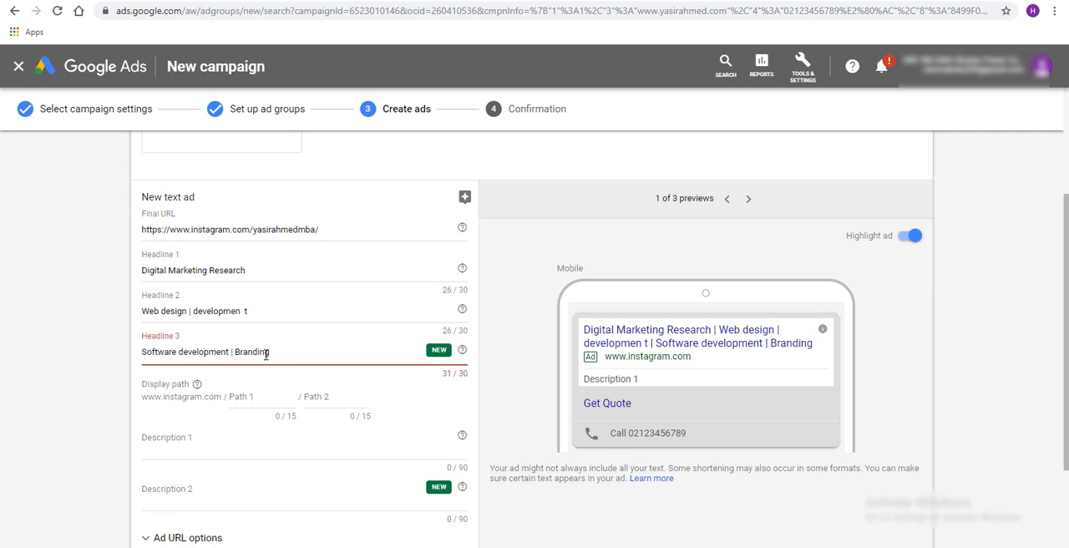
key(BackSpace)
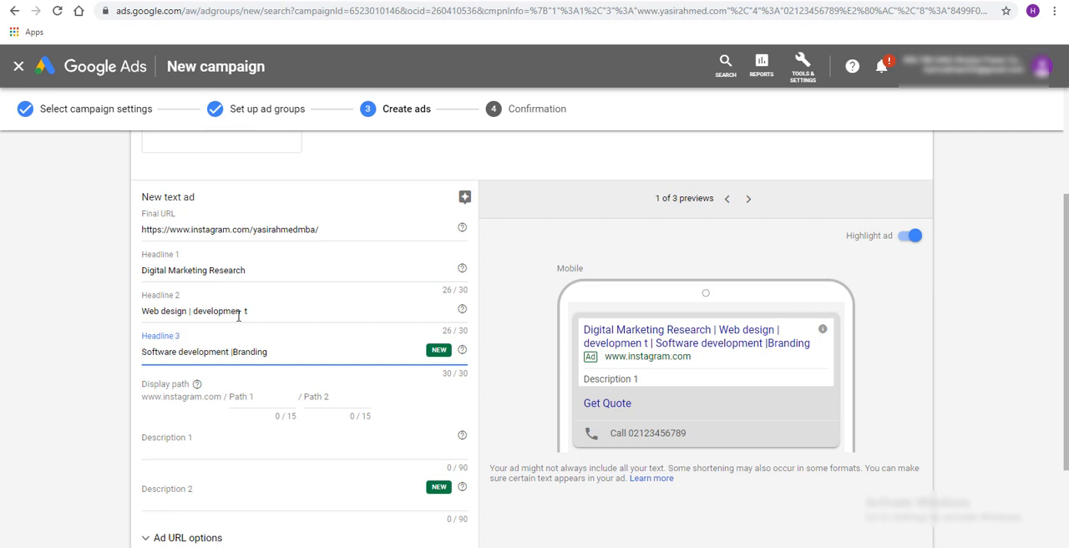
Capitalize "Design" in Headline 2 and remove the "|" separator before "developmen"
click(166, 311)
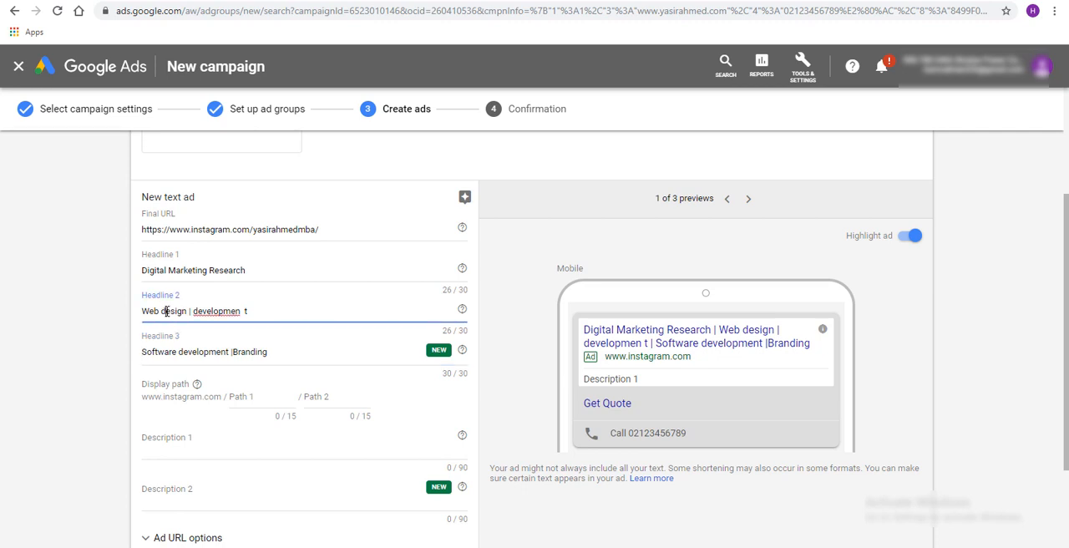
key(BackSpace)
text(D)
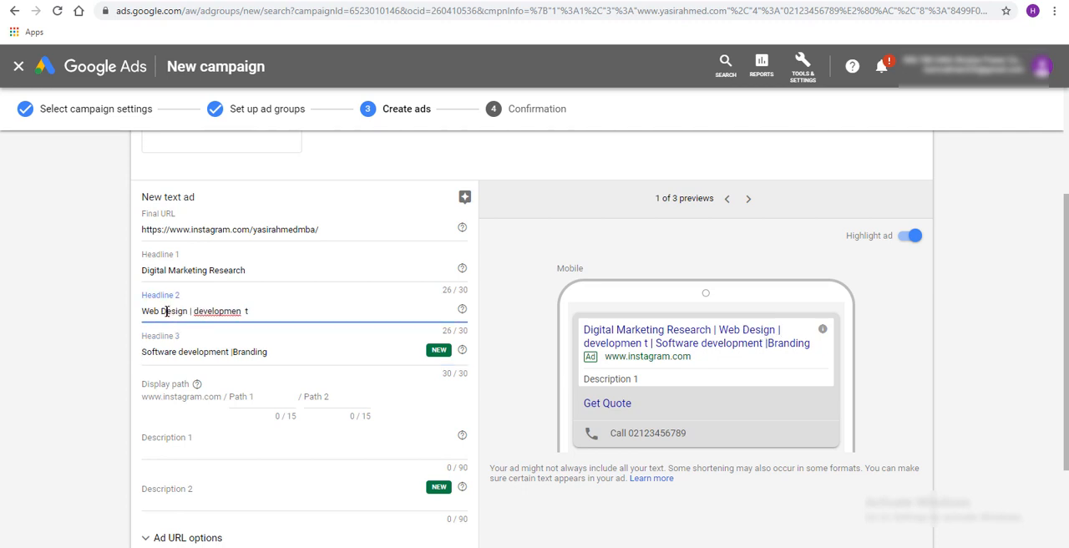
key(BackSpace)
key(BackSpace)
text(We)
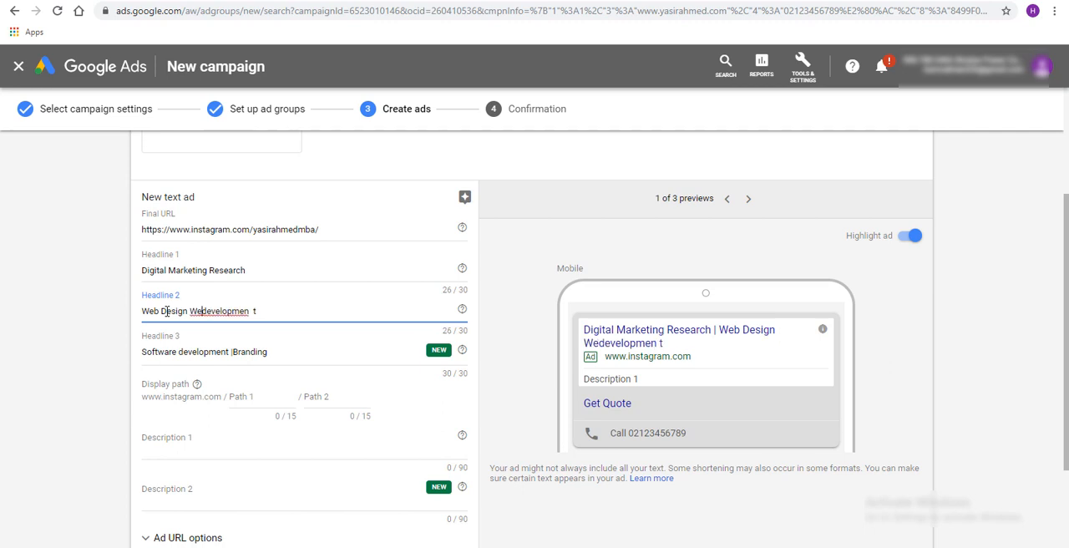
key(BackSpace)
key(BackSpace)
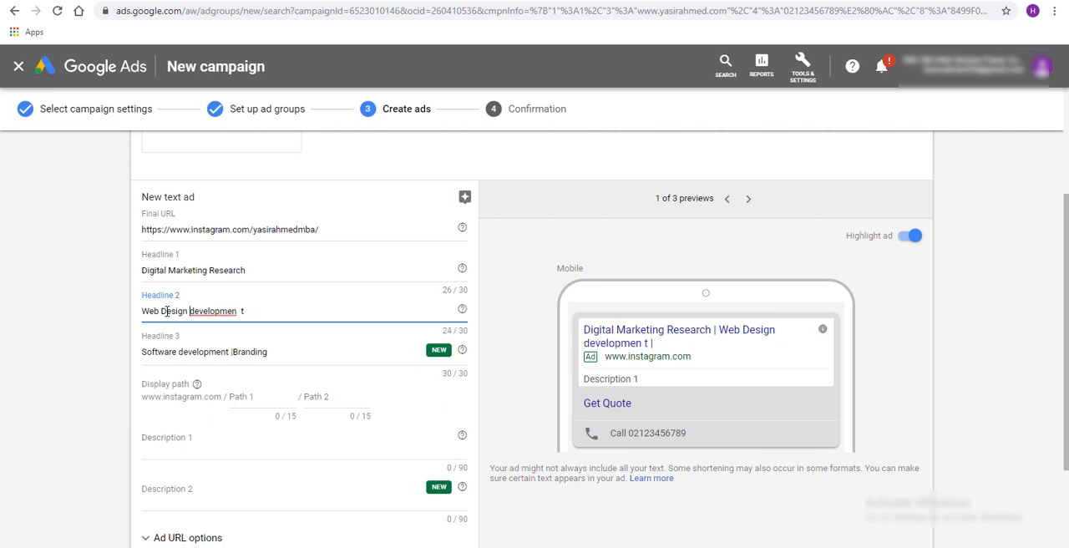
Move "Design" to the end of Headline 2 and drop the stray "t" so it reads "Web developmen Design"
key(shift+Left)
key(shift+Left)
key(shift+Left)
key(shift+Left)
key(shift+Left)
key(shift+Left)
key(shift+Left)
key(BackSpace)
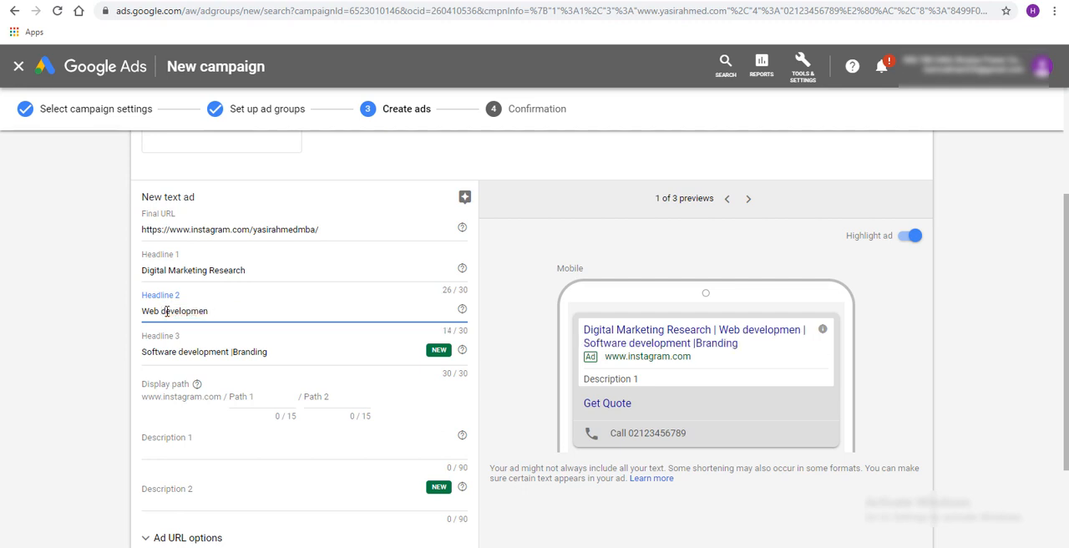
text(Design)
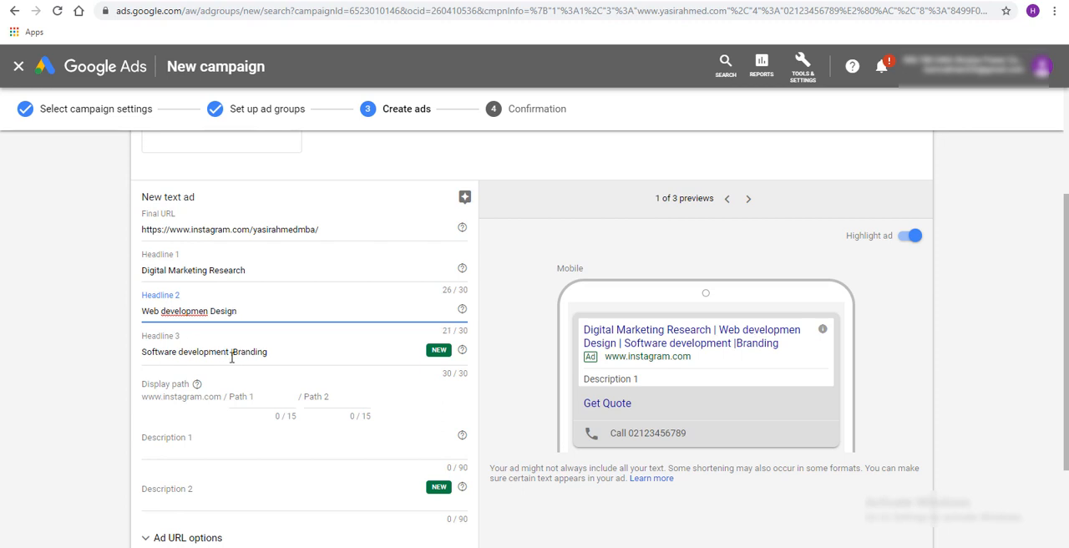
Insert a "|" separator between "Digital Marketing" and "Research" in Headline 1
drag(231, 352, 256, 355)
double_click(203, 269)
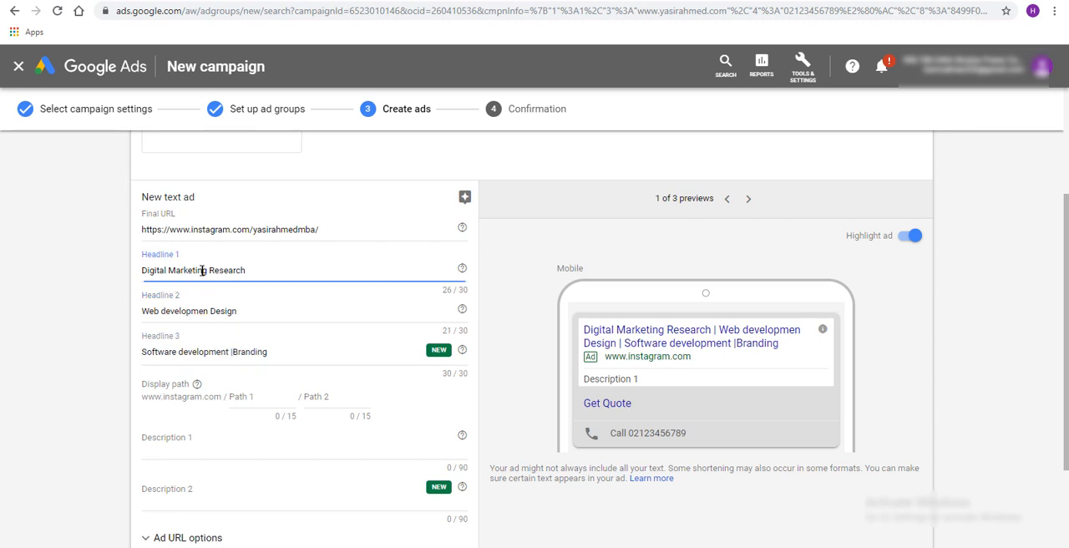
double_click(214, 271)
click(248, 270)
key(ctrl+Left)
text(|)
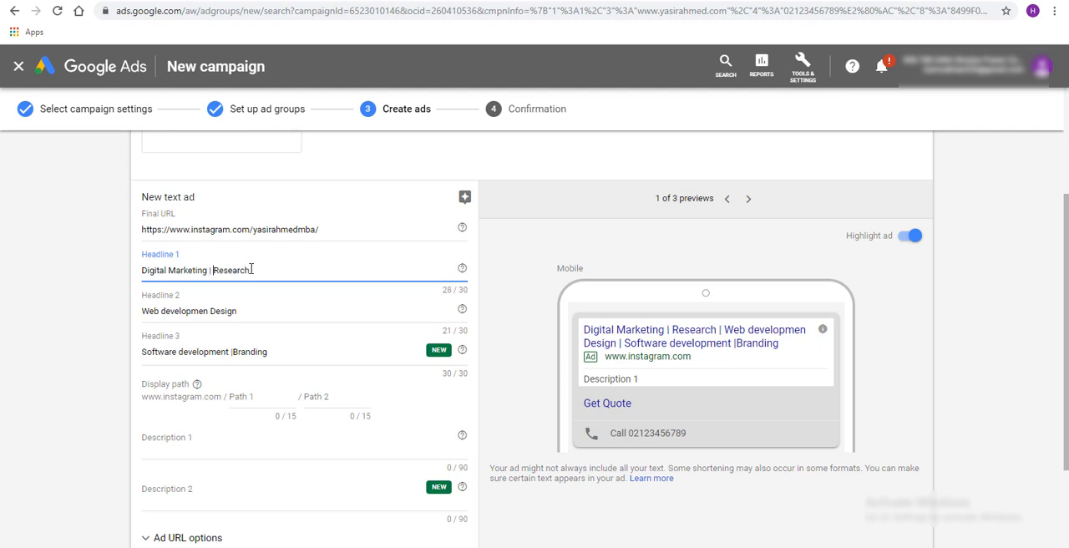
Replace "Research" in Headline 1 with "web Design", copying "Design" from Headline 2
double_click(224, 310)
key(ctrl+c)
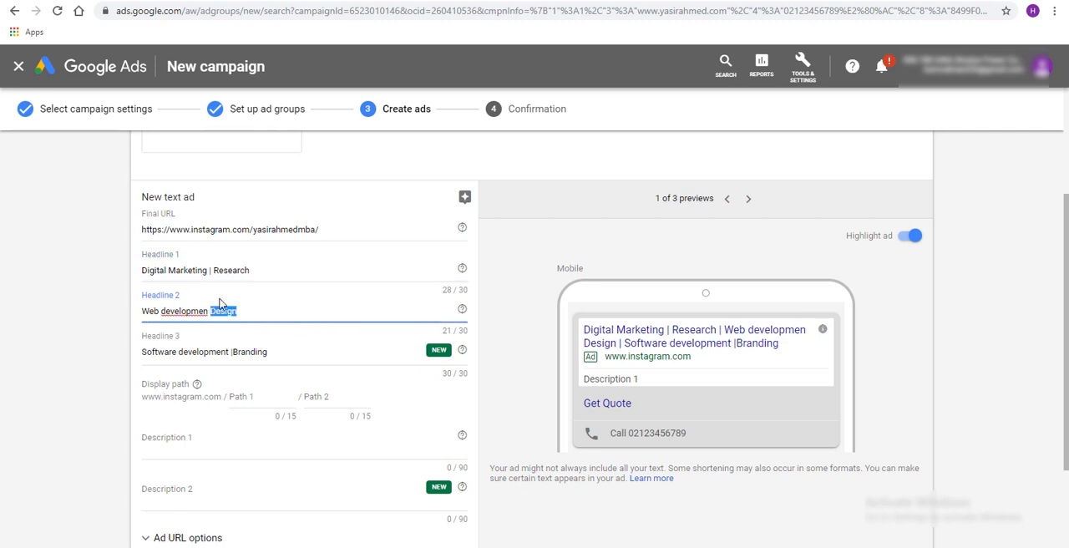
click(212, 270)
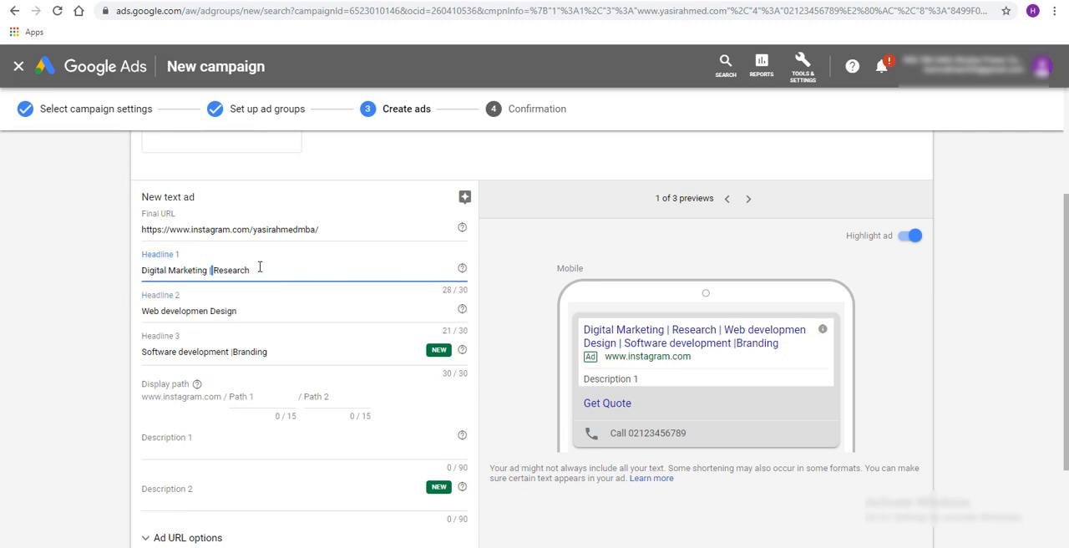
key(ctrl+v)
drag(276, 269, 242, 270)
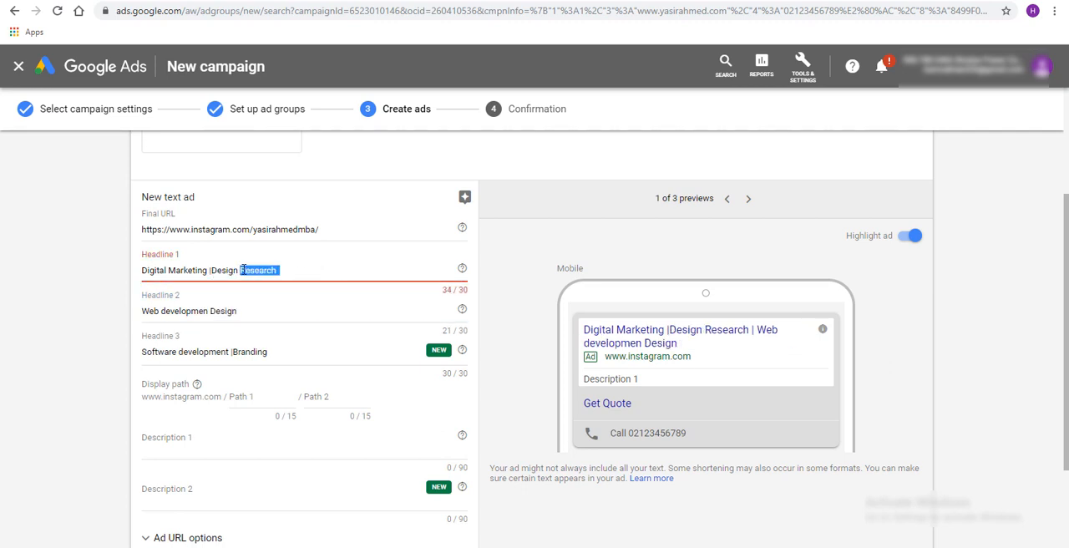
key(BackSpace)
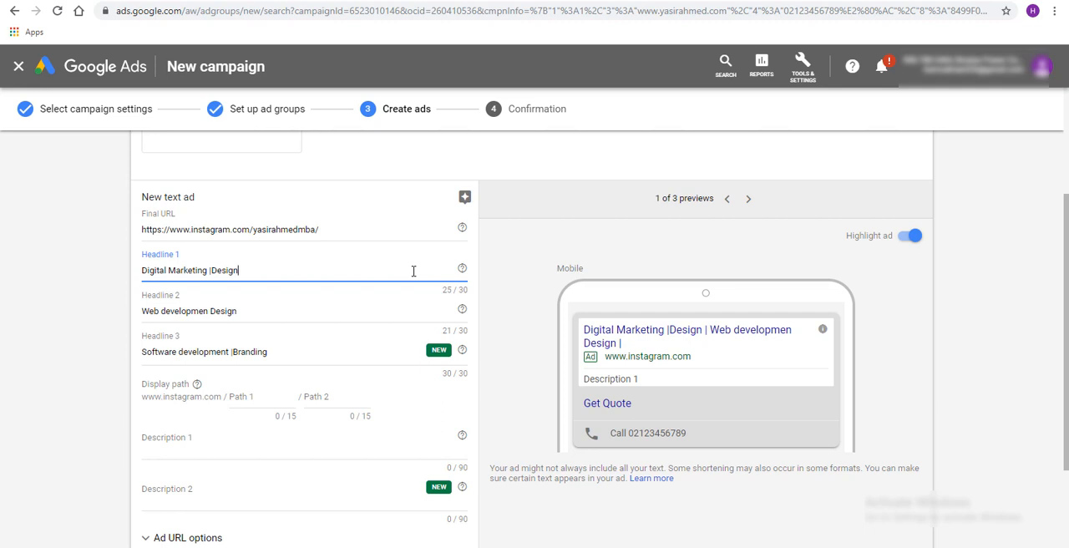
text(we)
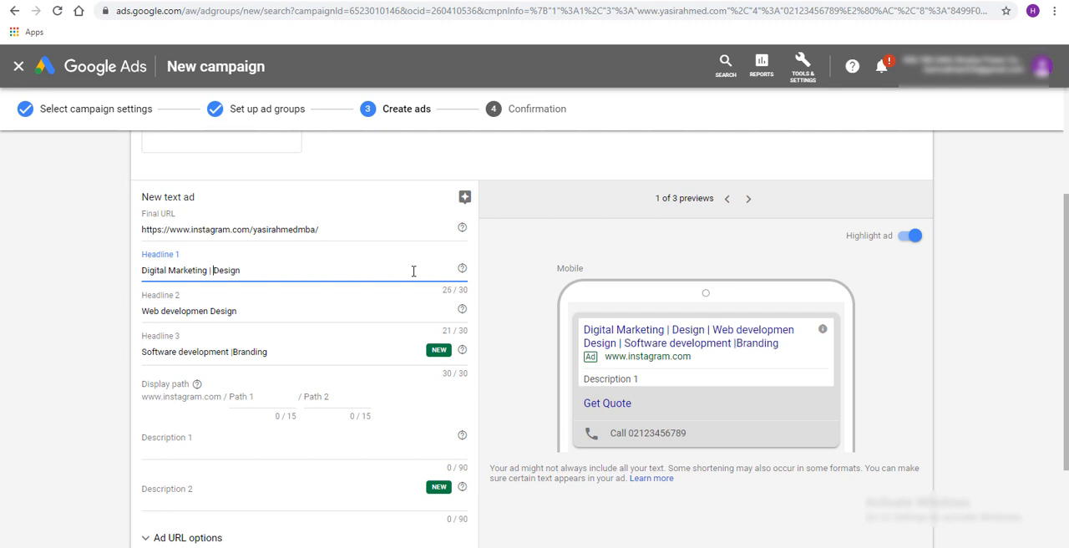
text(b)
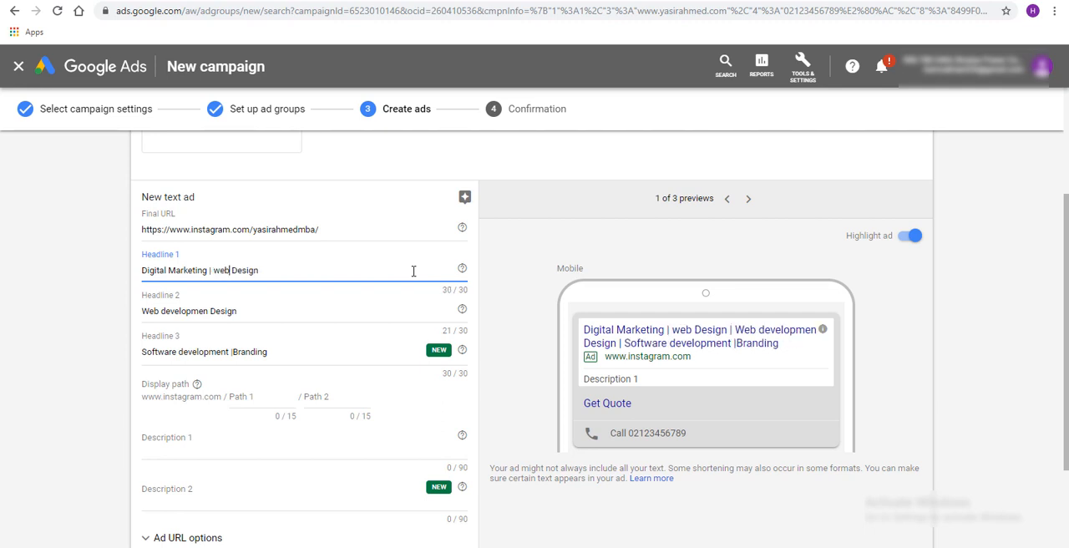
Capitalize "Web" in Headline 1 and change Headline 2 to "Web development Research"
key(BackSpace)
text(W)
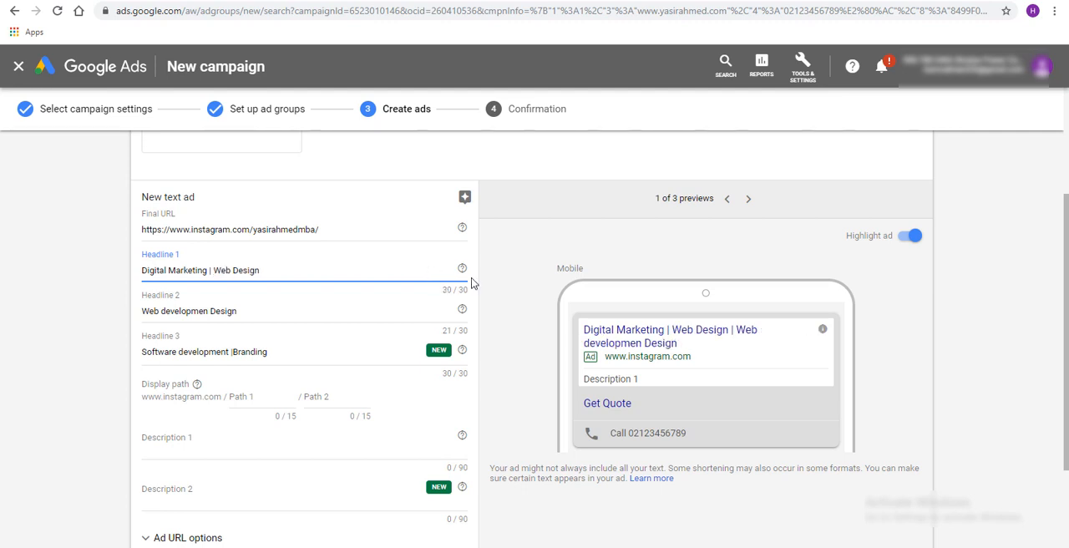
double_click(232, 310)
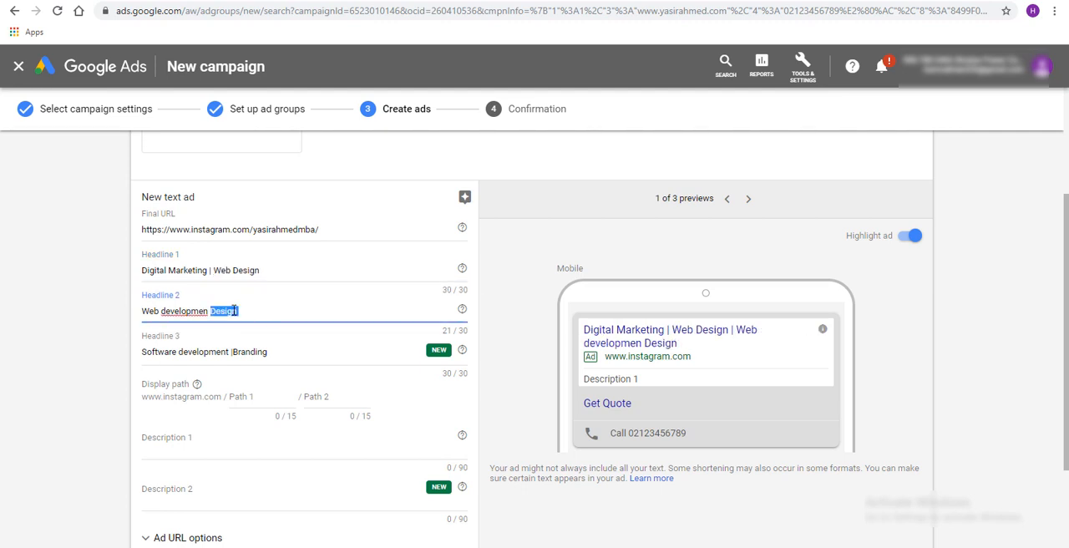
key(BackSpace)
key(BackSpace)
text(t Research)
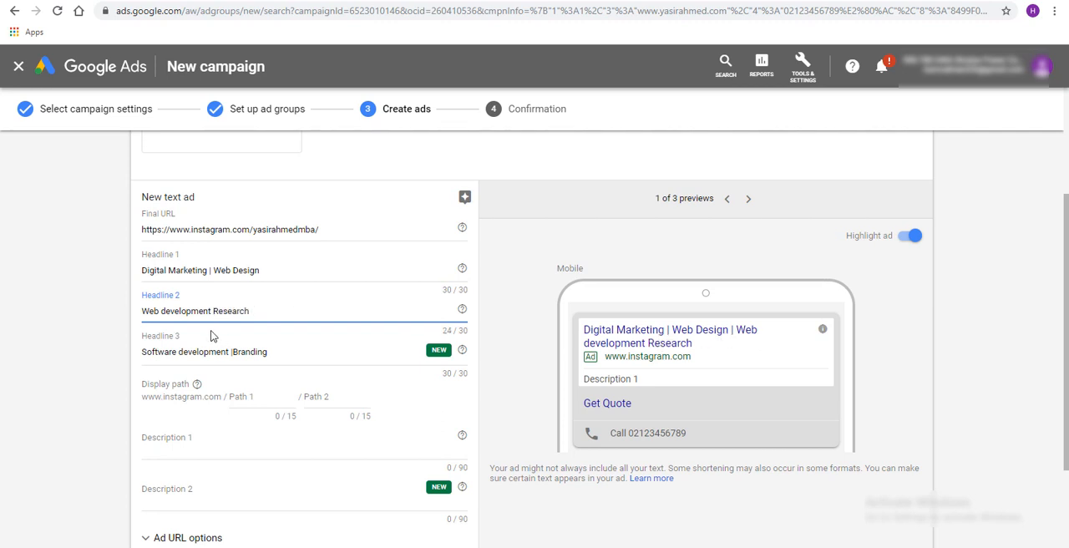
Remove "Web" from the start of Headline 2 and capitalize "Development"
double_click(153, 312)
key(Delete)
key(Delete)
key(Delete)
text(D)
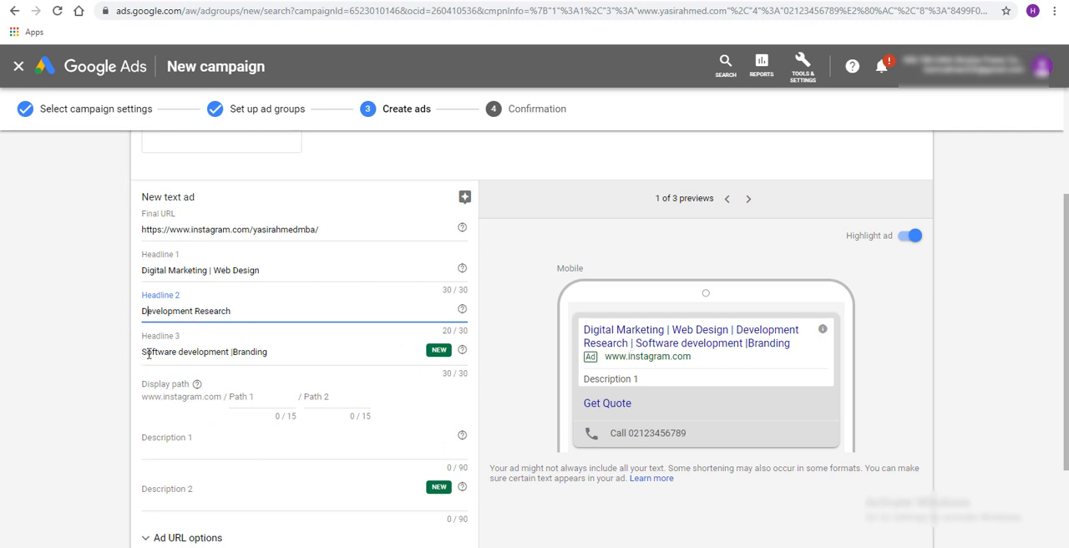
Move "Branding" from Headline 3 to the end of Headline 2, separated from "Research" by "|"
click(231, 352)
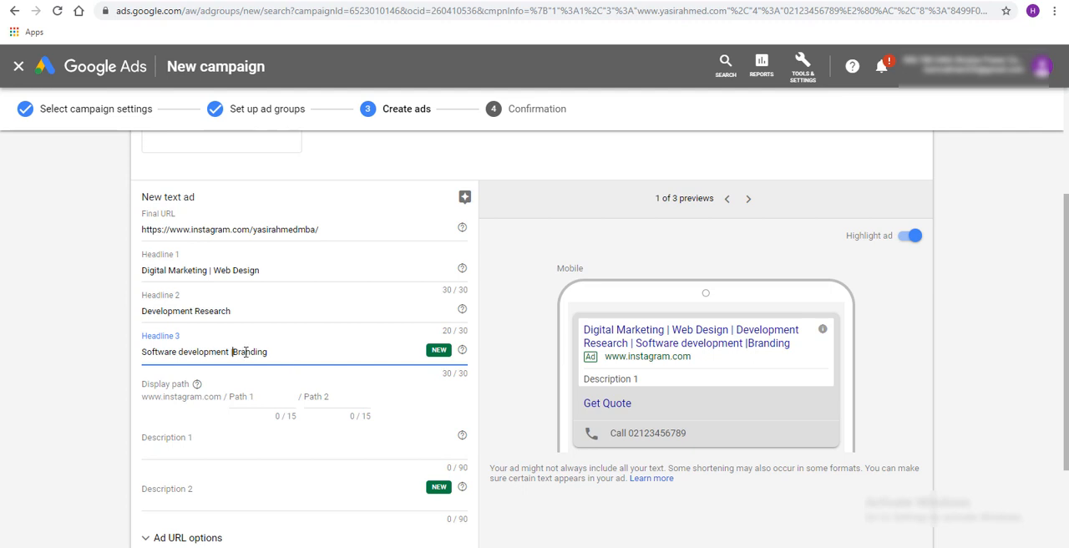
double_click(251, 352)
key(ctrl+c)
key(BackSpace)
click(256, 311)
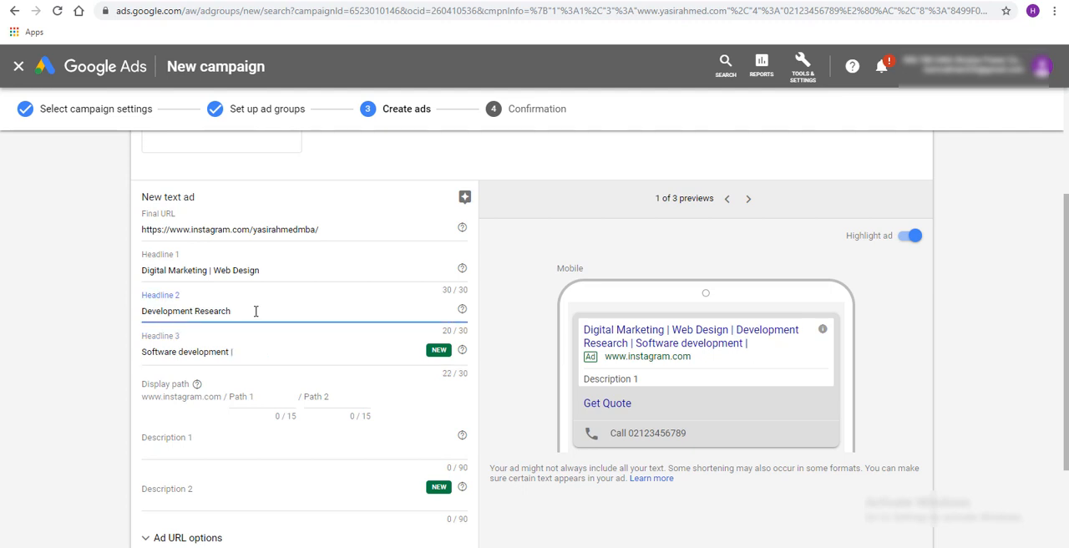
key(ctrl+v)
click(233, 311)
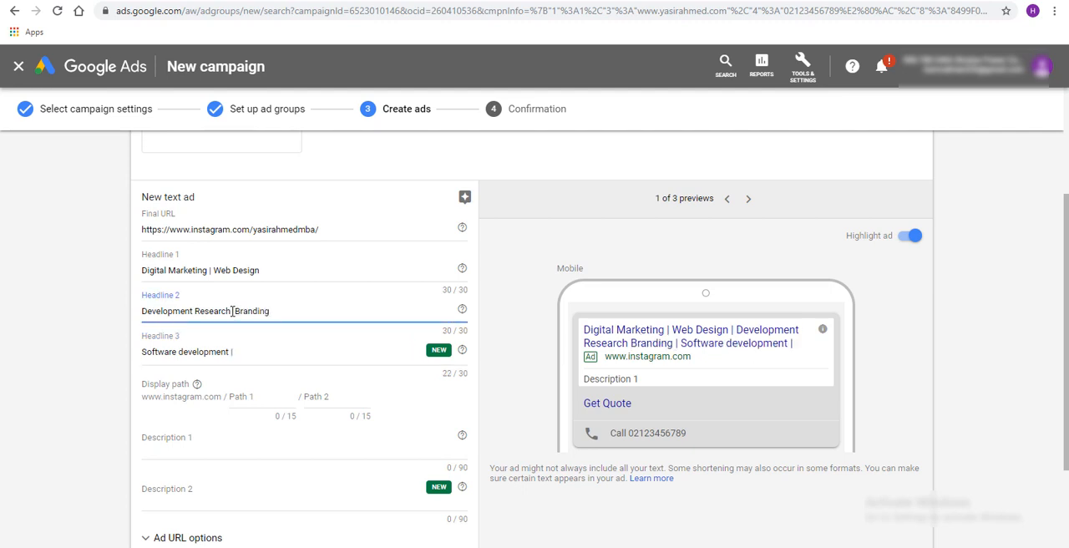
text(|)
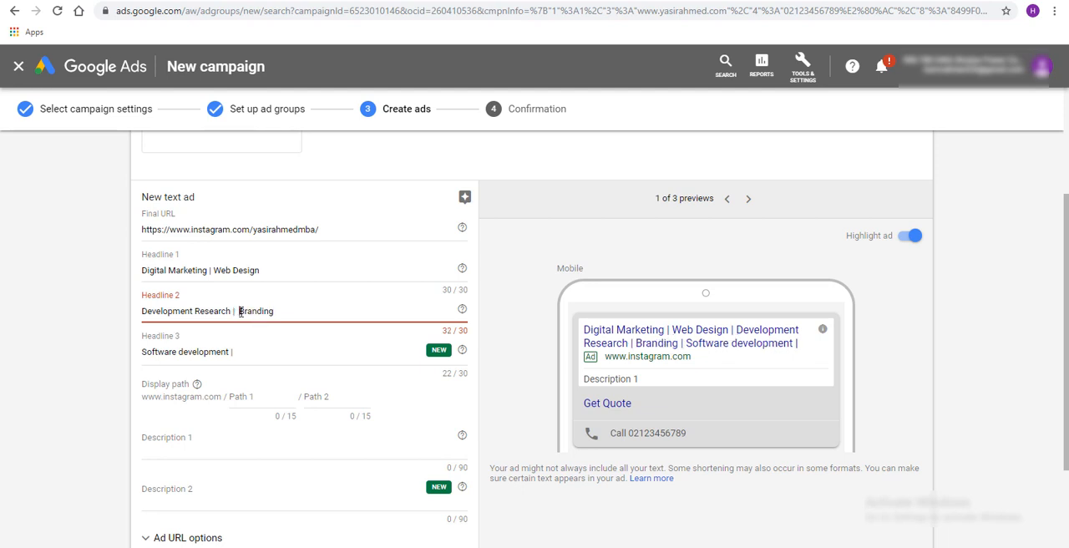
key(Delete)
Remove the trailing "|" from Headline 3 and move "Branding" back there from Headline 2
click(252, 352)
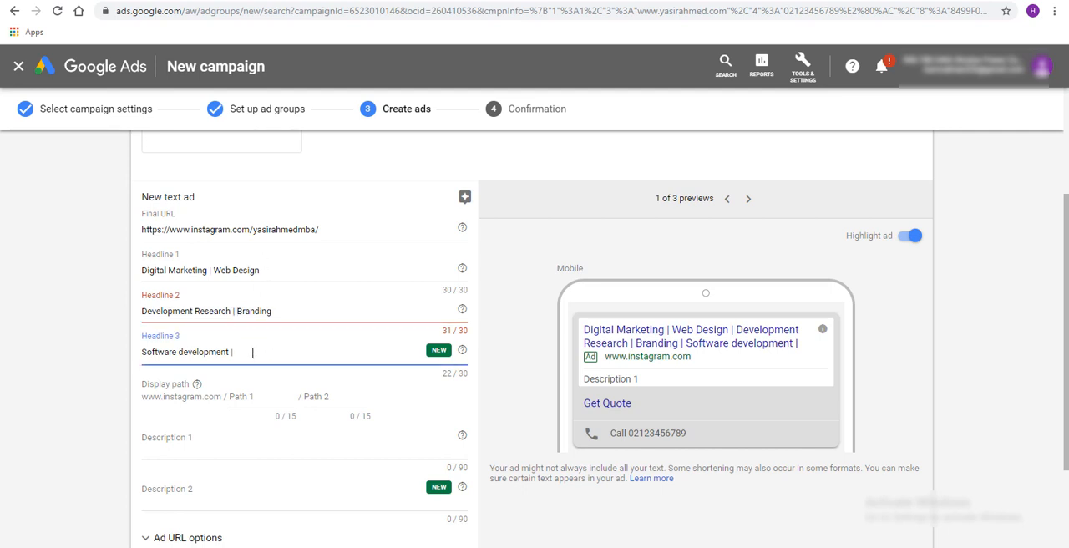
key(BackSpace)
key(BackSpace)
double_click(265, 310)
key(ctrl+x)
click(270, 351)
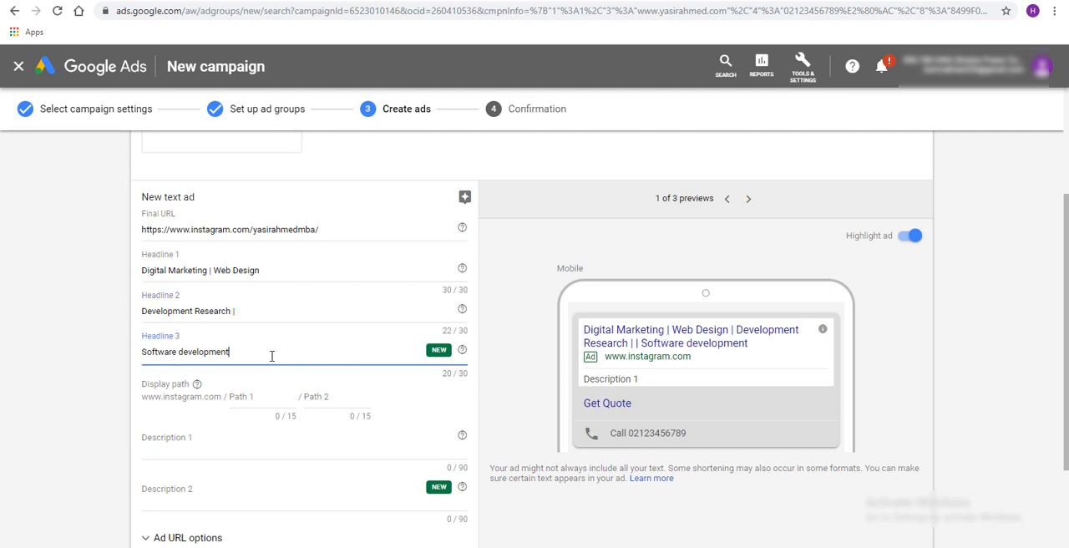
key(ctrl+v)
Move "Software" from Headline 3 to the start of Headline 2
double_click(168, 351)
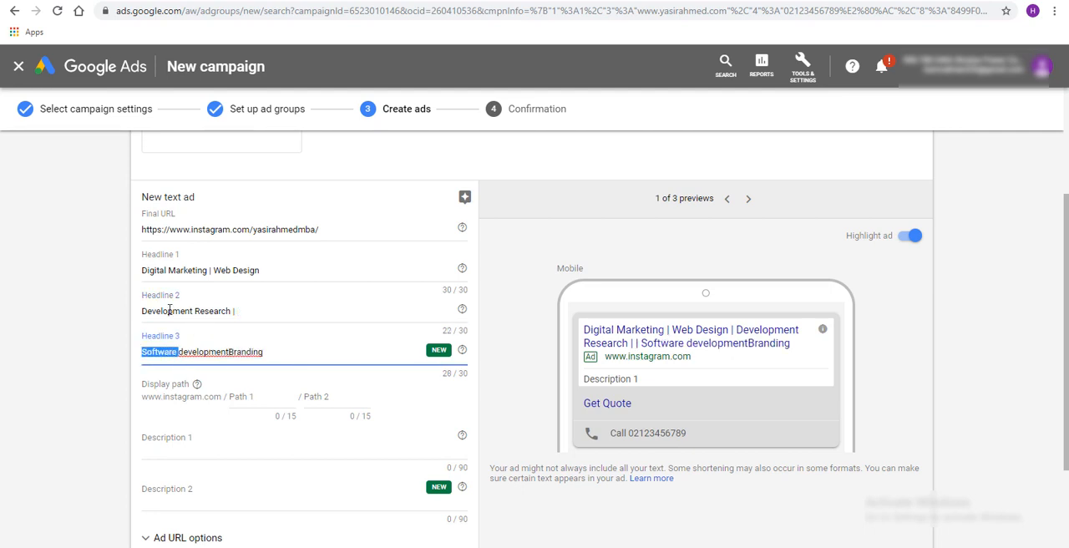
key(ctrl+x)
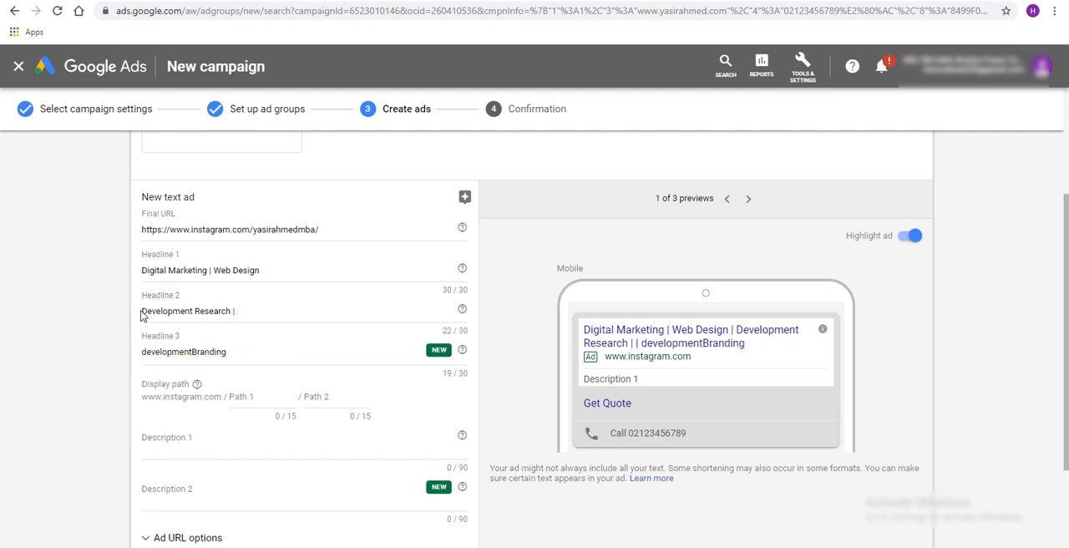
click(142, 311)
key(ctrl+v)
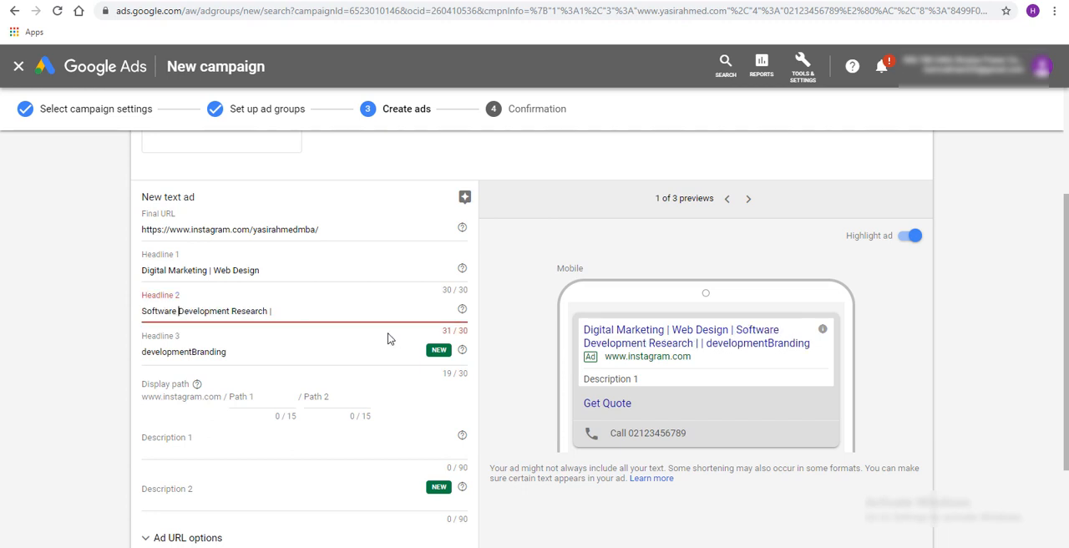
Move "Research" from Headline 2 to the end of Headline 3 and delete "development" from Headline 3
double_click(250, 310)
key(ctrl+x)
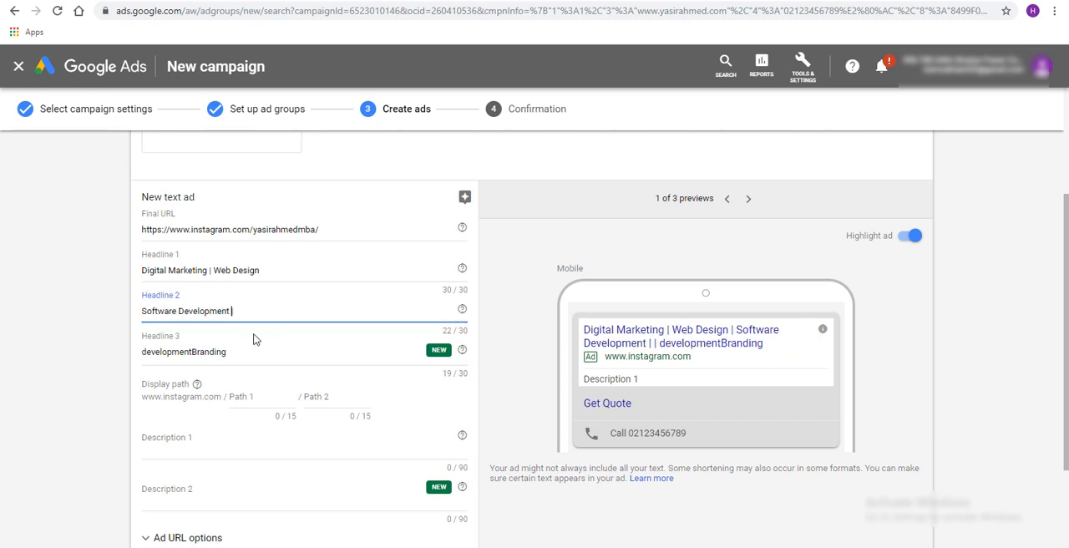
click(192, 352)
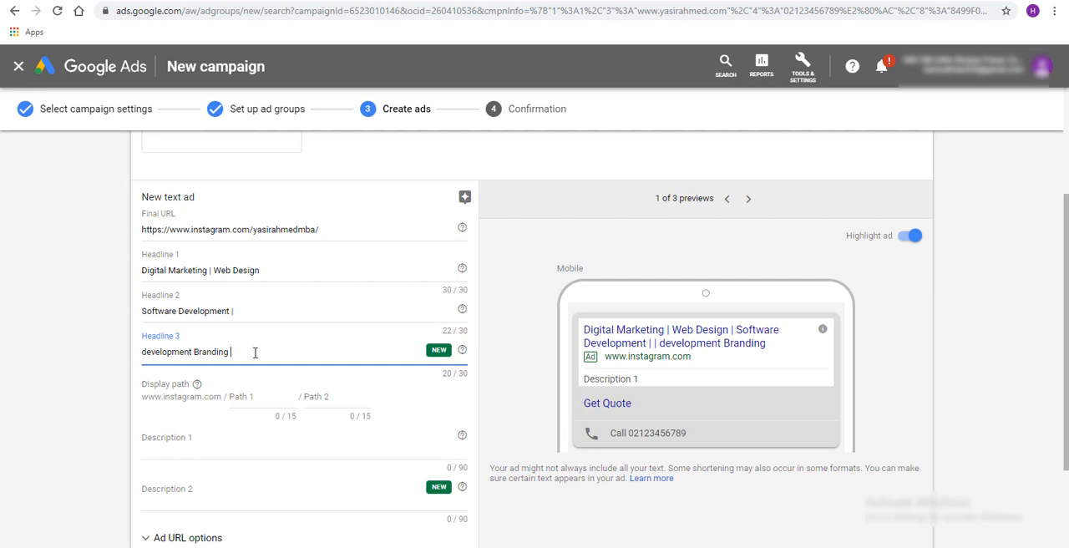
key(ctrl+v)
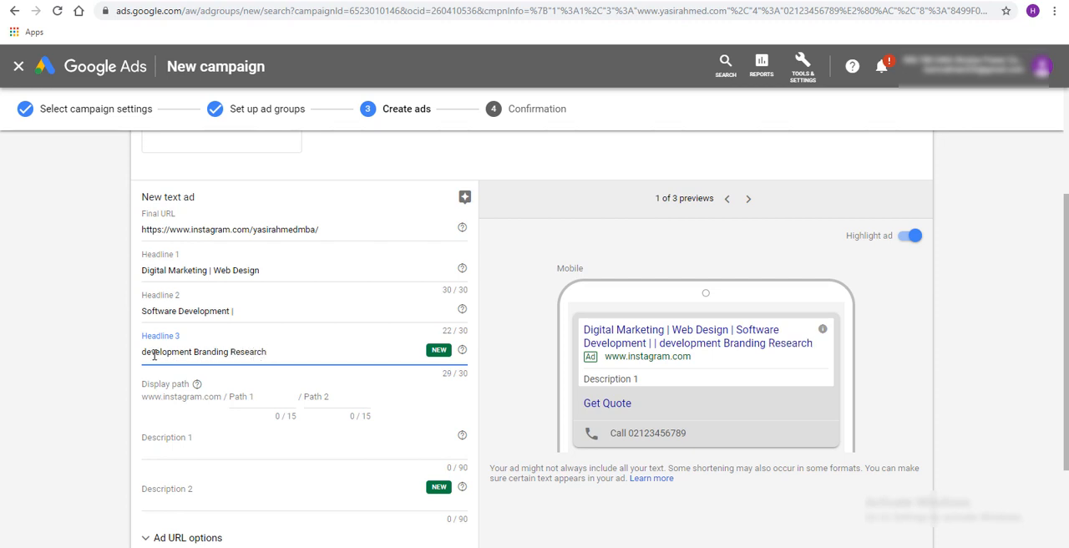
drag(143, 352, 192, 351)
key(BackSpace)
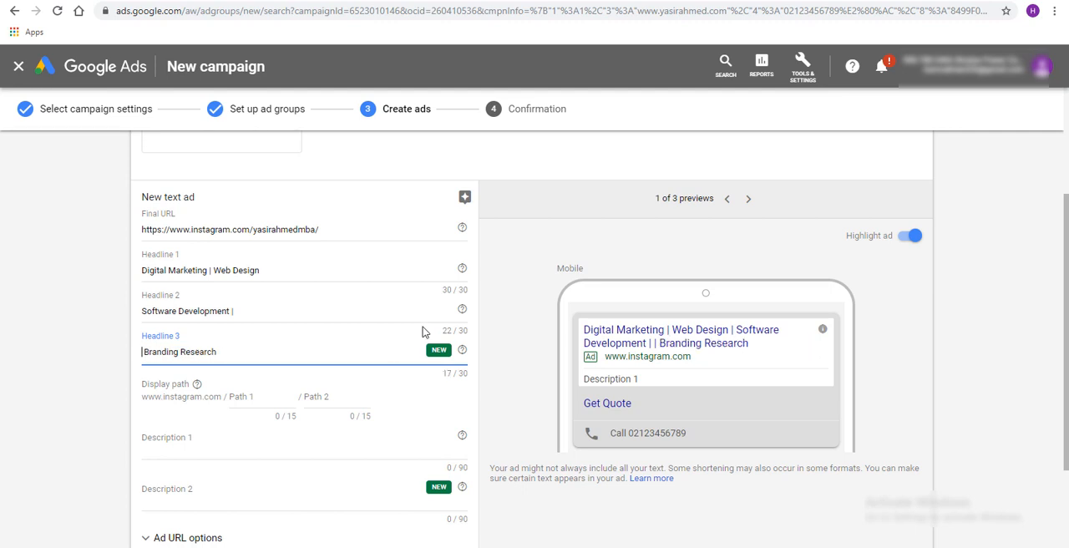
right_click(205, 311)
click(206, 311)
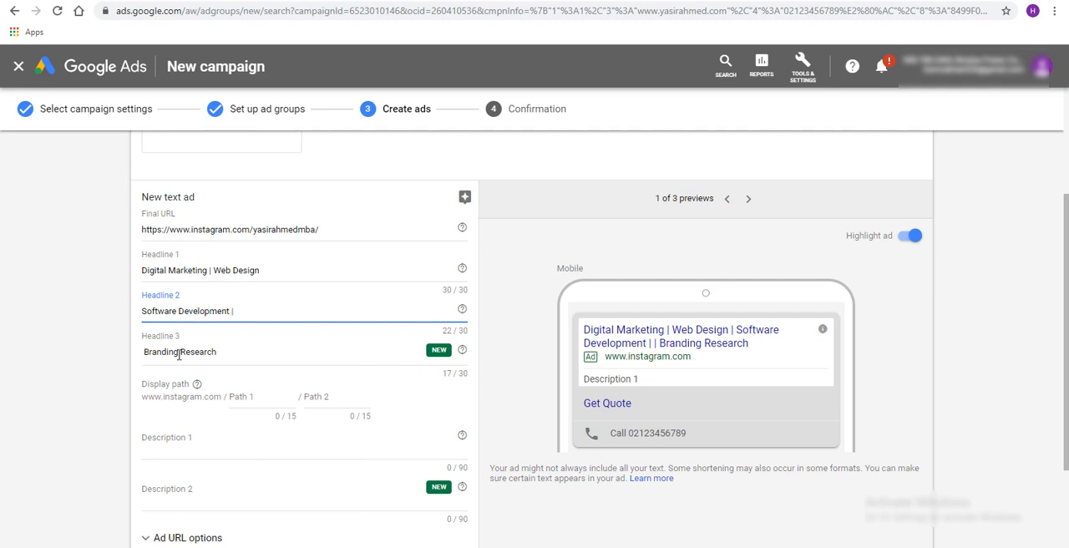
Add a "|" separator and the word "Corporate" to Headline 3 so it reads "Corporate Branding | Research"
click(180, 353)
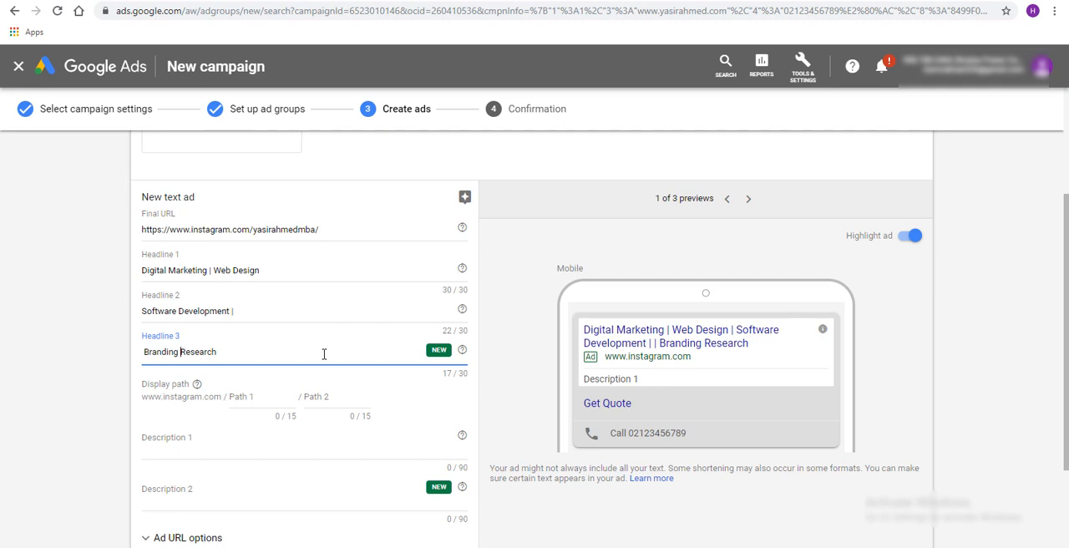
text(And)
key(BackSpace)
key(BackSpace)
key(BackSpace)
text(|)
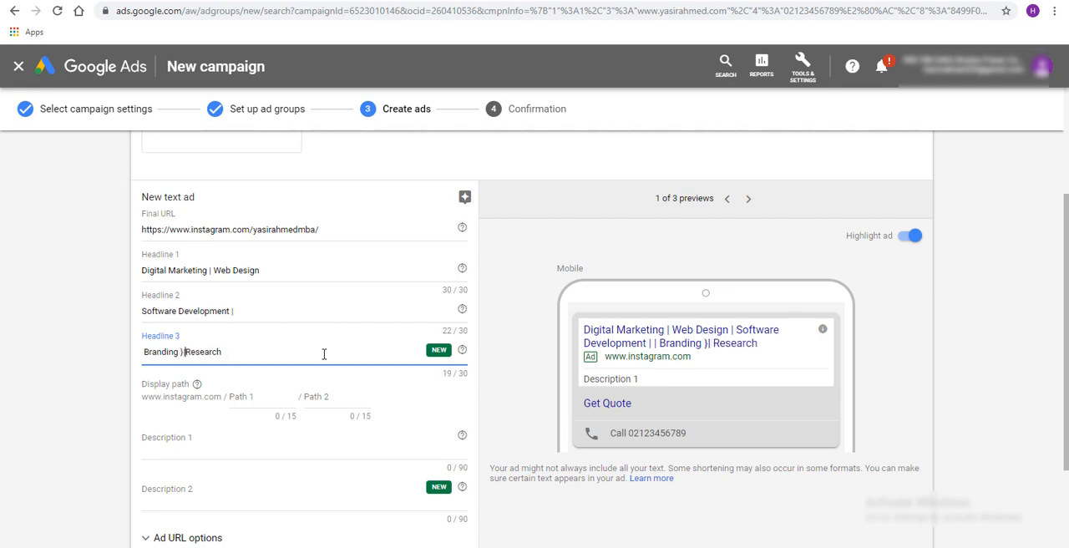
key(BackSpace)
text(|)
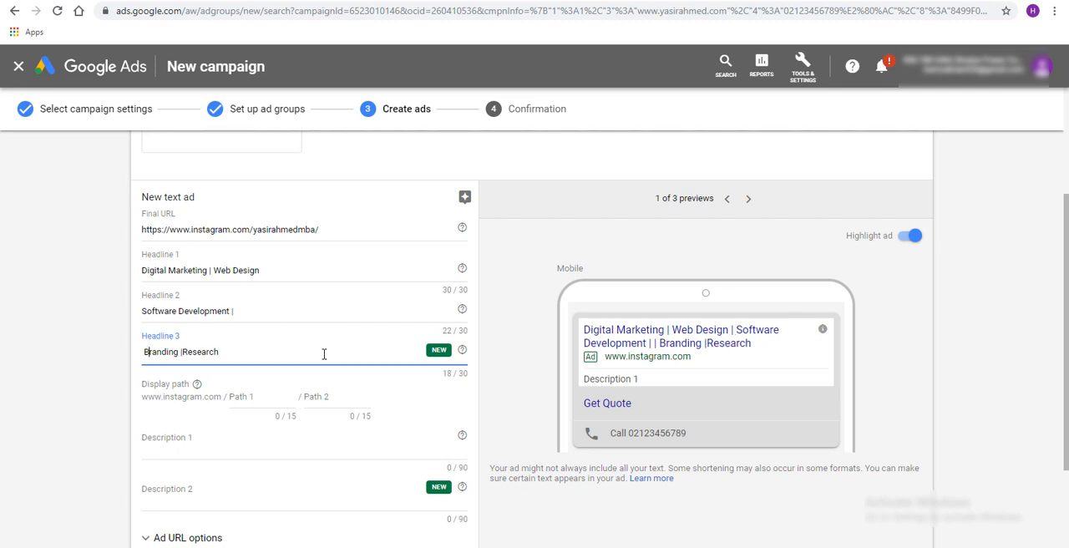
text(Corporate)
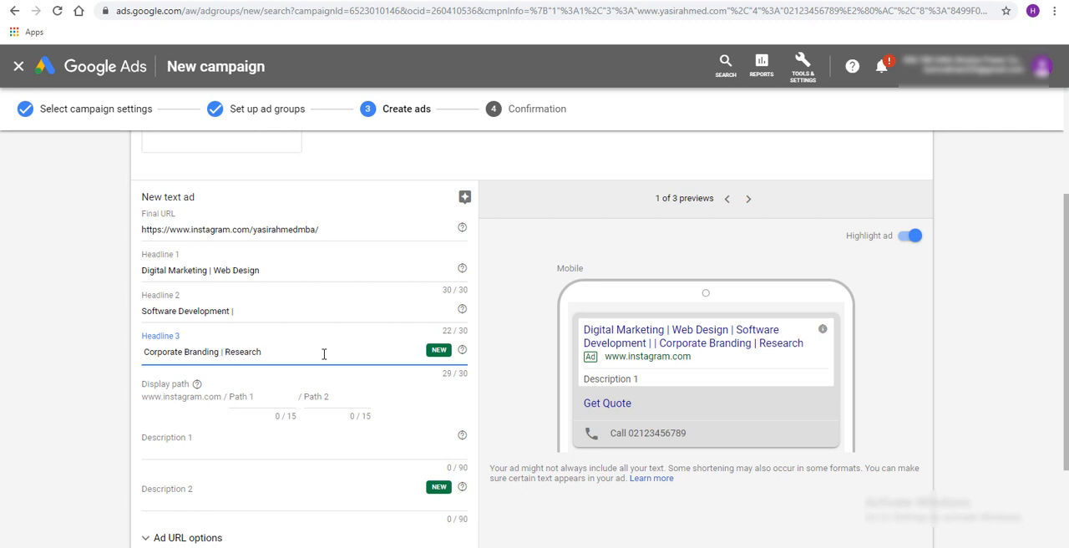
Remove the trailing "|" from Headline 2 and go to the Description 1 field
click(254, 312)
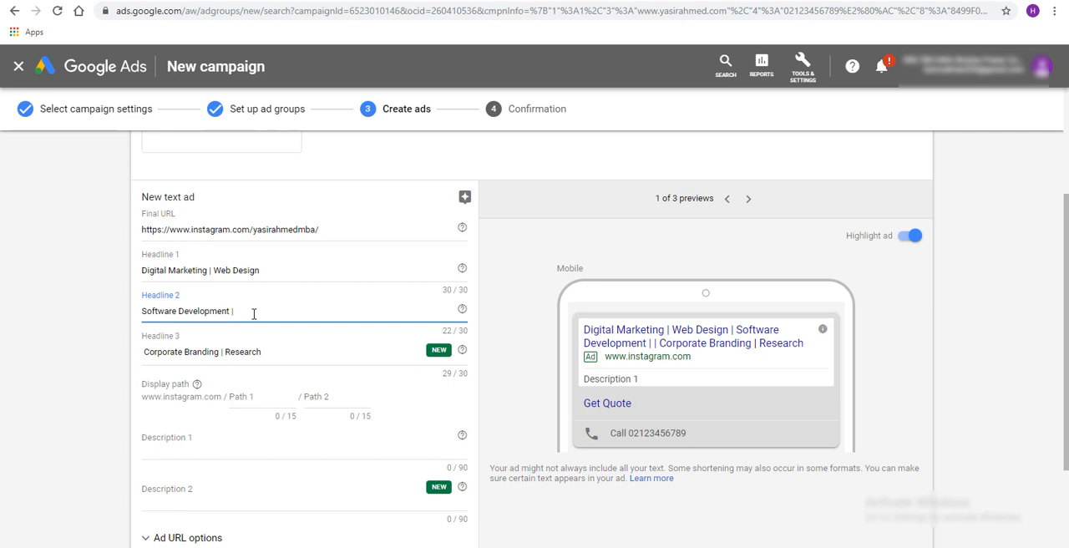
key(BackSpace)
key(BackSpace)
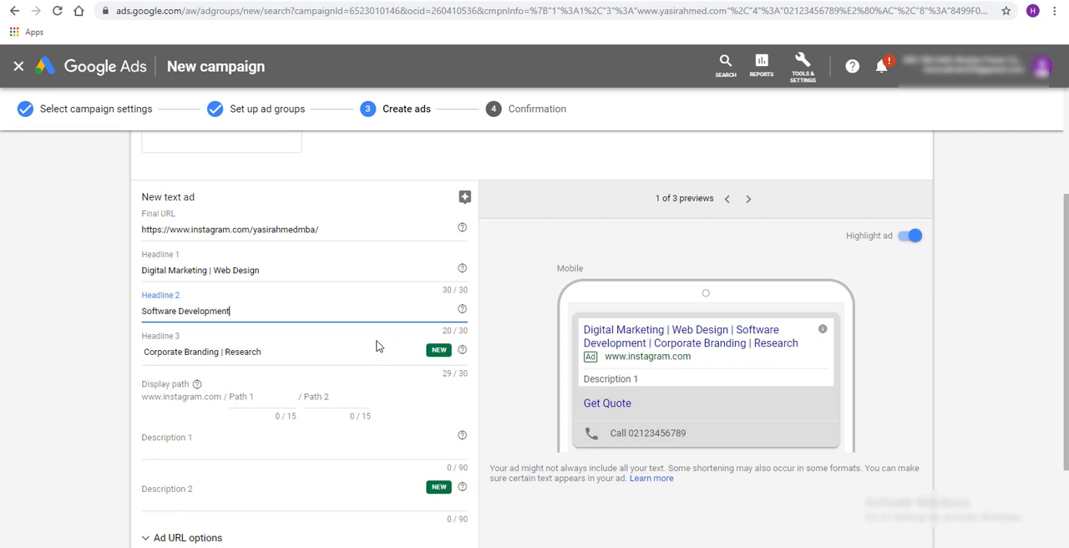
click(263, 351)
click(264, 311)
scroll(237, 415, down, 1)
click(199, 386)
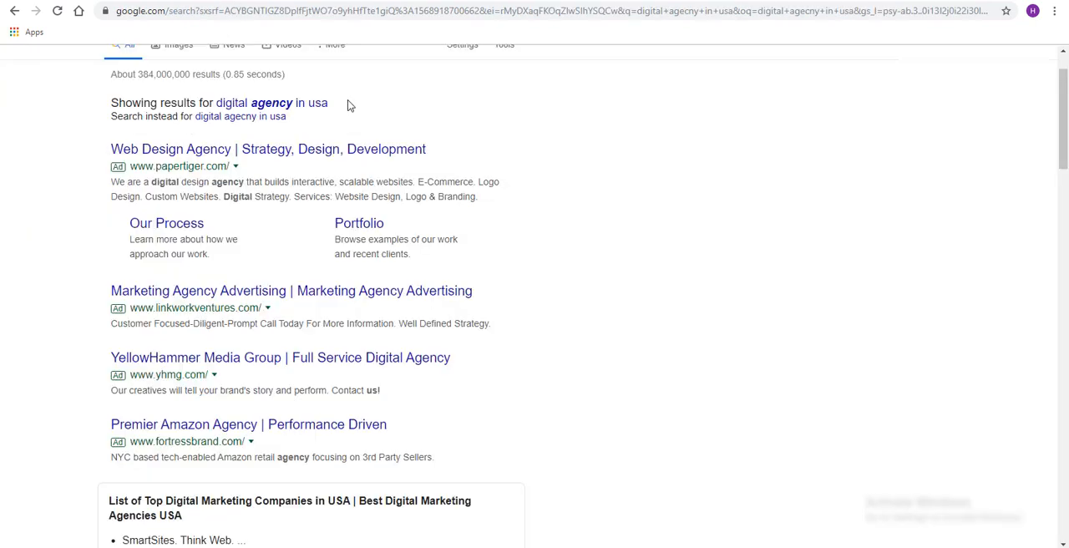
Examine the headlines and descriptions of competitors' ads in the Google results for "digital agecny in usa"
scroll(498, 210, up, 1)
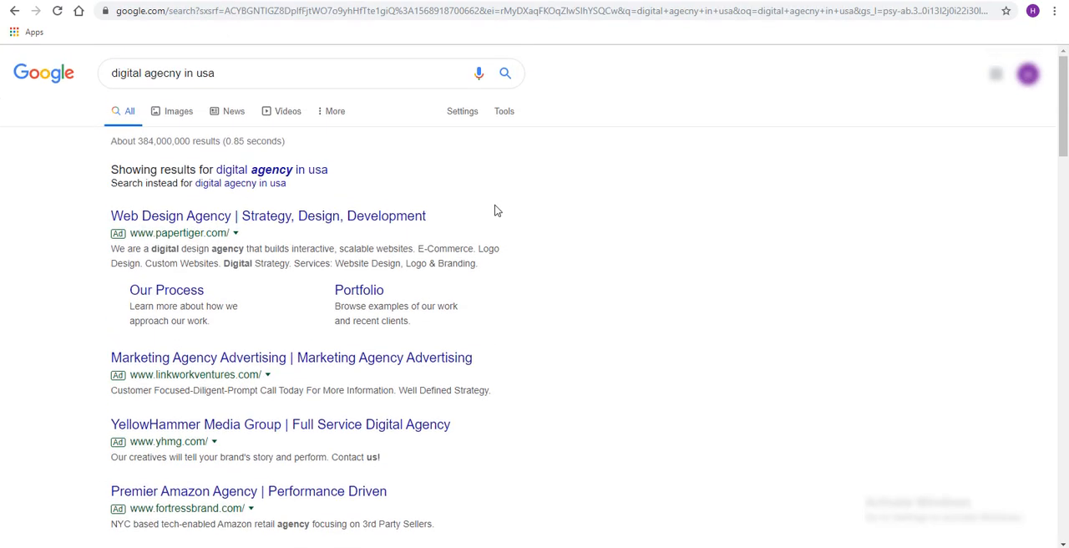
drag(113, 73, 218, 73)
click(542, 141)
scroll(551, 230, down, 1)
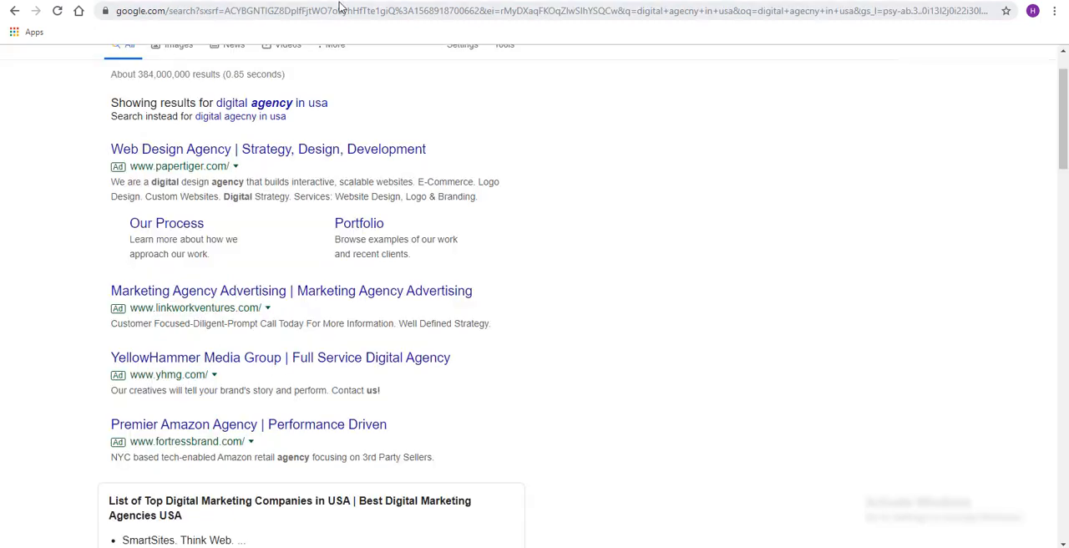
drag(109, 150, 234, 150)
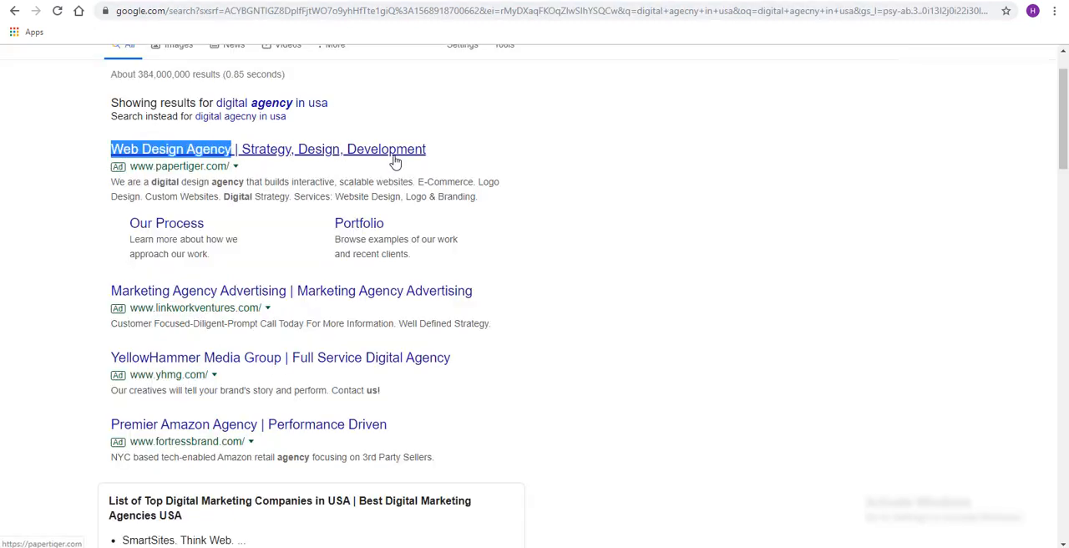
drag(427, 149, 243, 148)
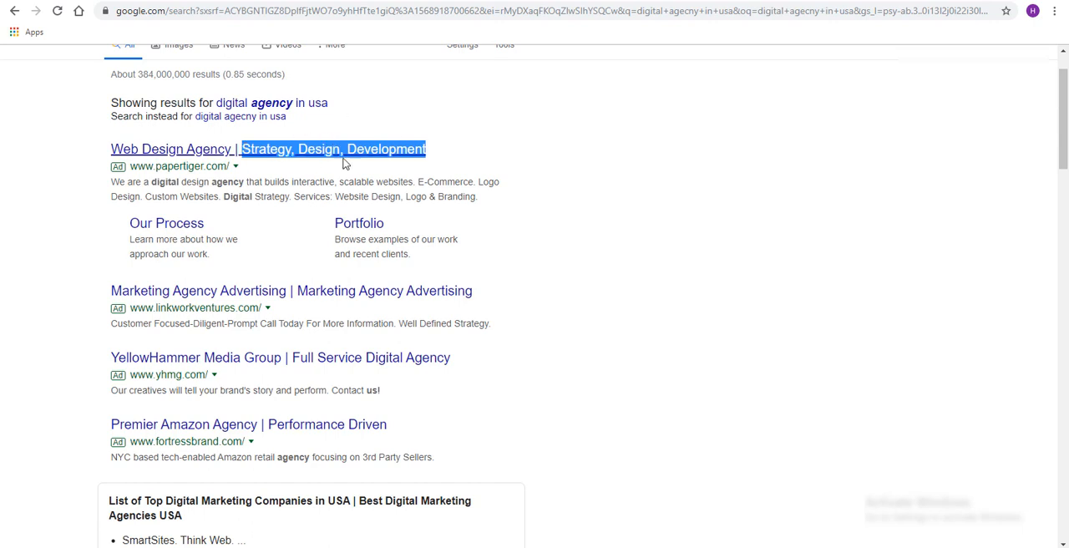
click(580, 171)
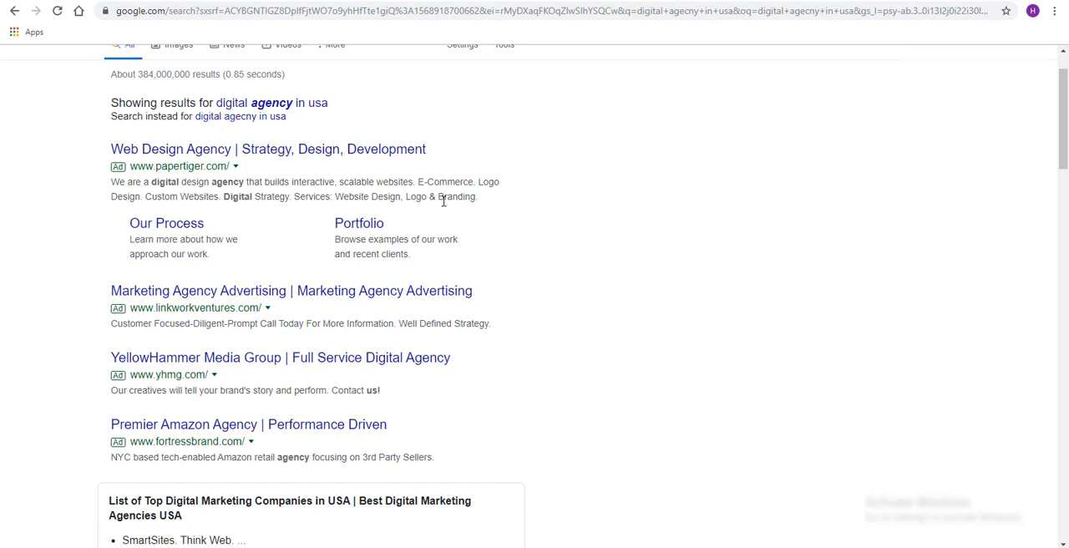
scroll(177, 301, up, 1)
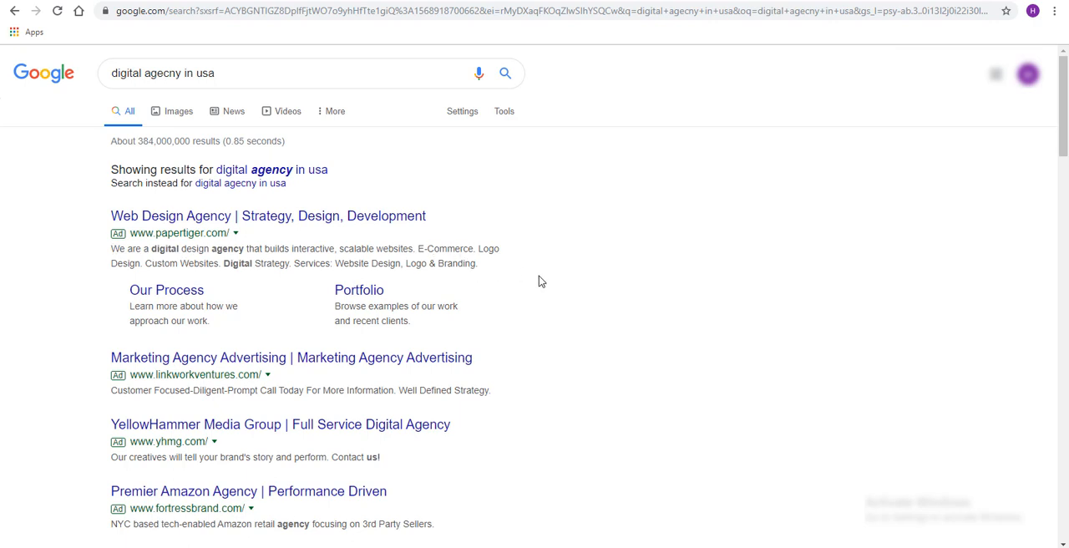
click(322, 371)
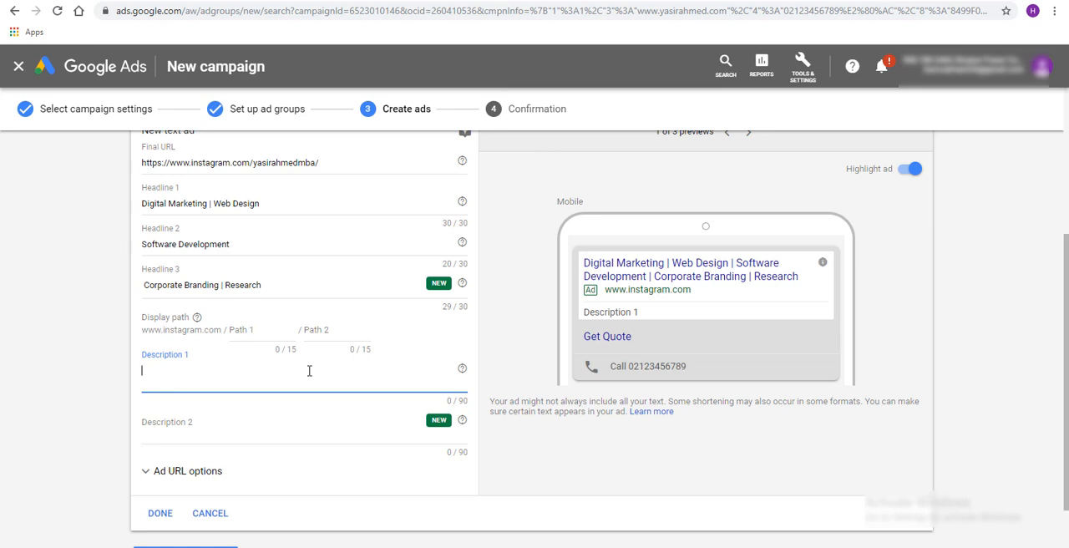
text(We)
key(ctrl+a)
key(BackSpace)
Check the sample search ads on the PowerPoint slide, return to Google Ads, and start Description 1 with "We offer 360 Digital Marketing solutions"
click(346, 547)
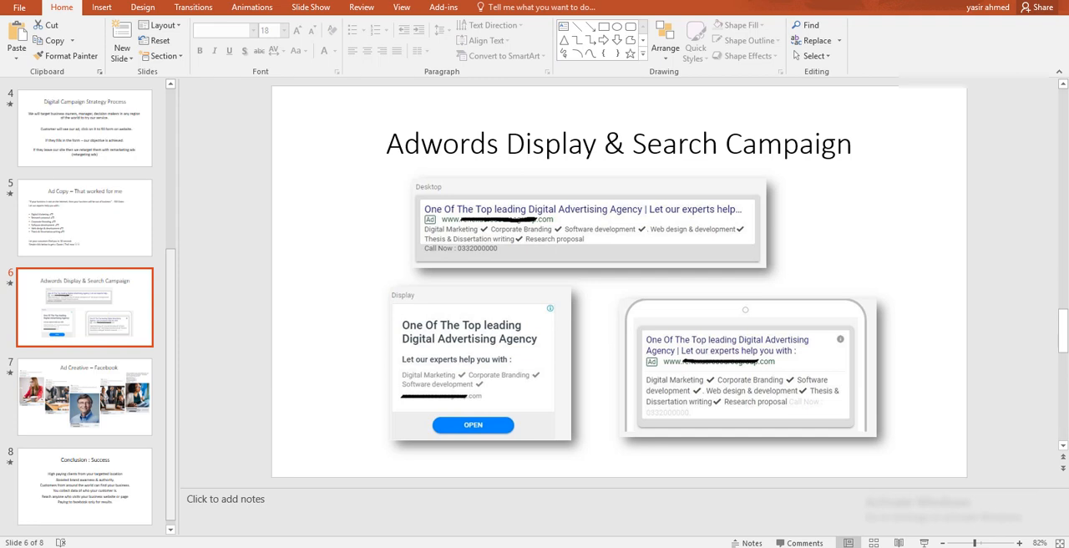
click(276, 547)
click(209, 387)
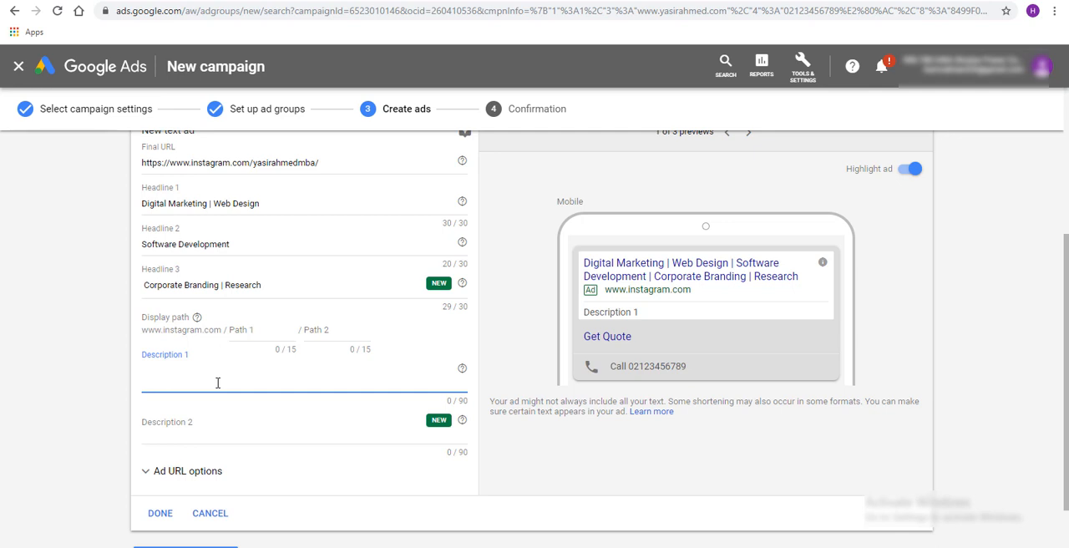
text(Ulti)
key(ctrl+a)
text(We offer 360)
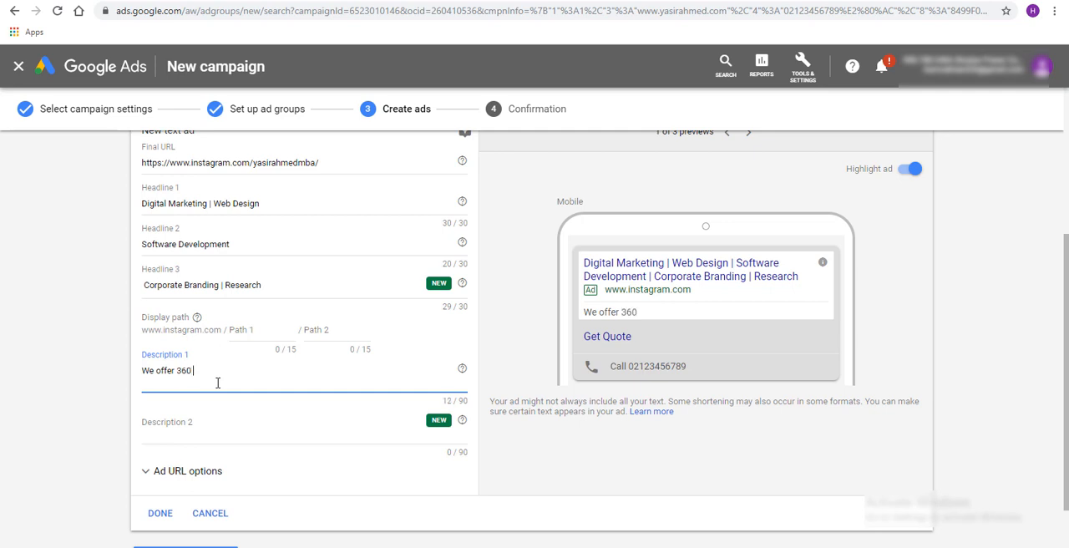
text( Digital Marketing solutions )
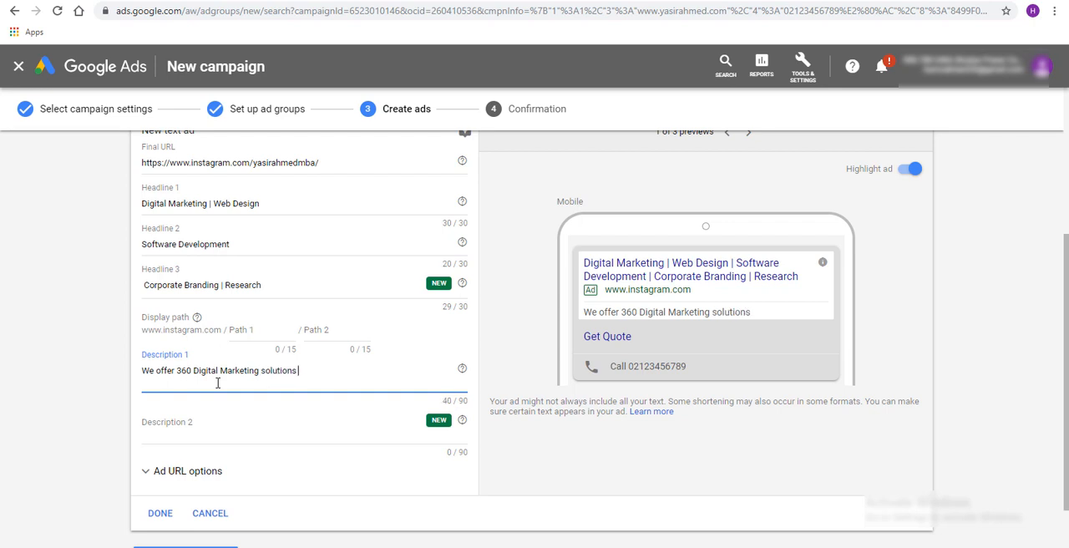
text(incuding d)
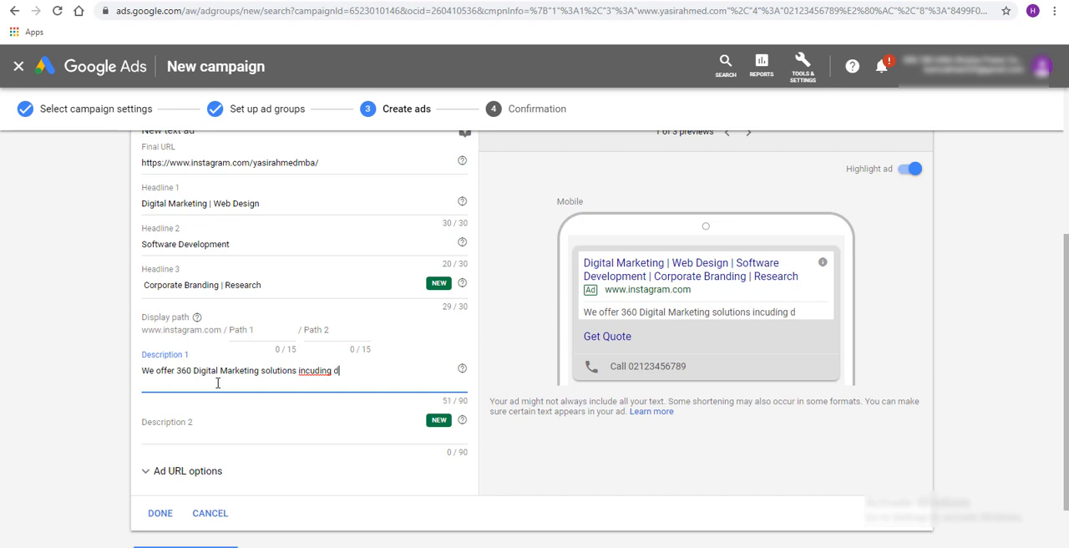
text(esing)
Continue Description 1 with "incuding design, web development,"
key(BackSpace)
key(BackSpace)
text(gn, web development,)
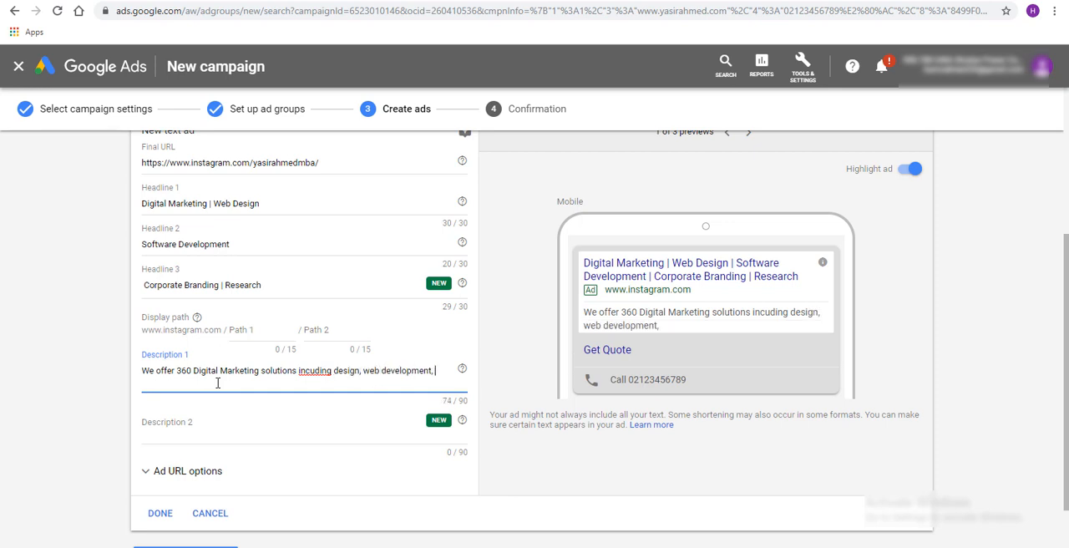
text( SMS, E-Commerce)
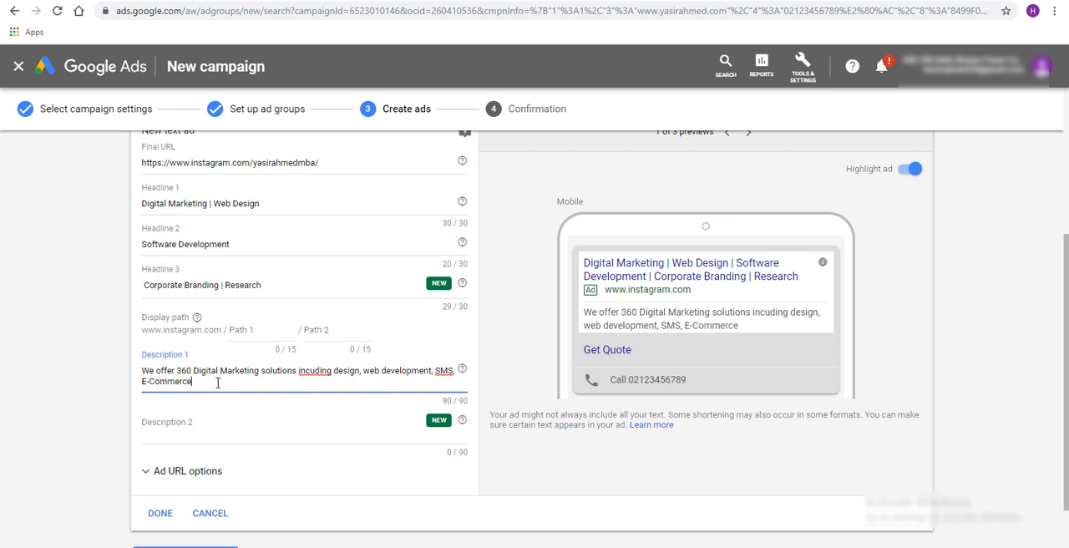
Start Description 2 with "Lead Generation, Research, Advertsing, Facebook,"
click(197, 429)
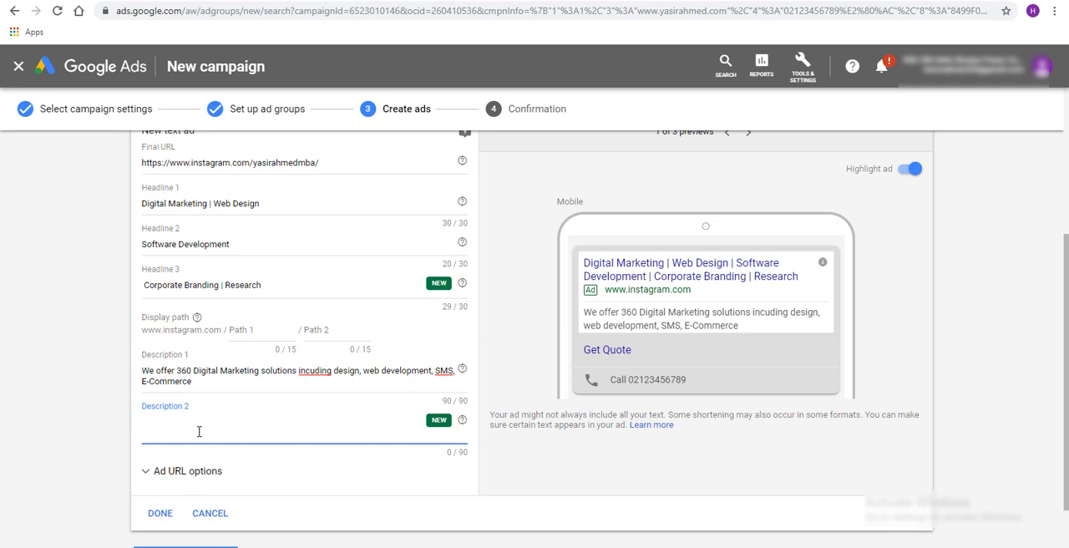
text(Lead Generatio)
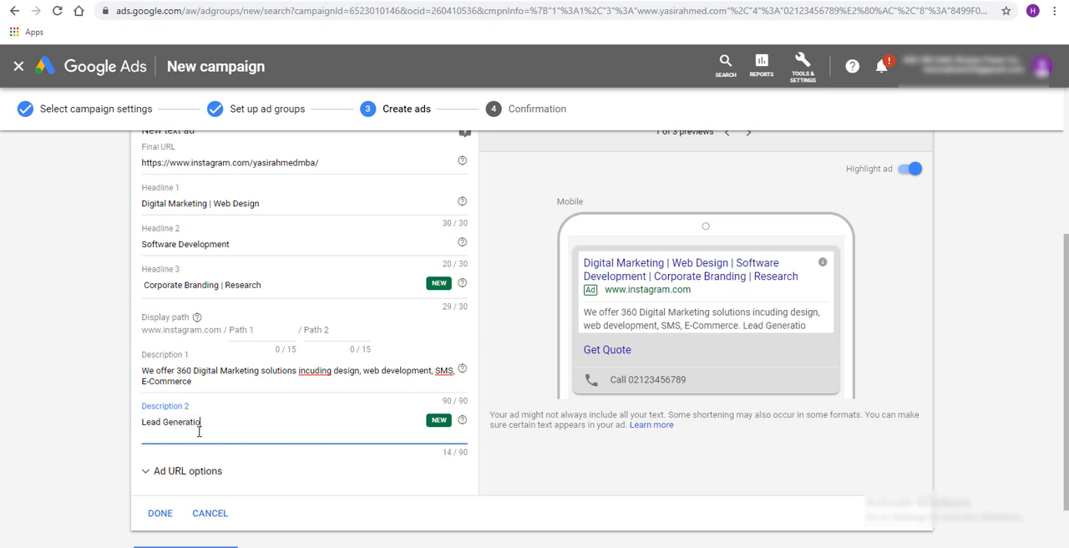
text(n, Rese)
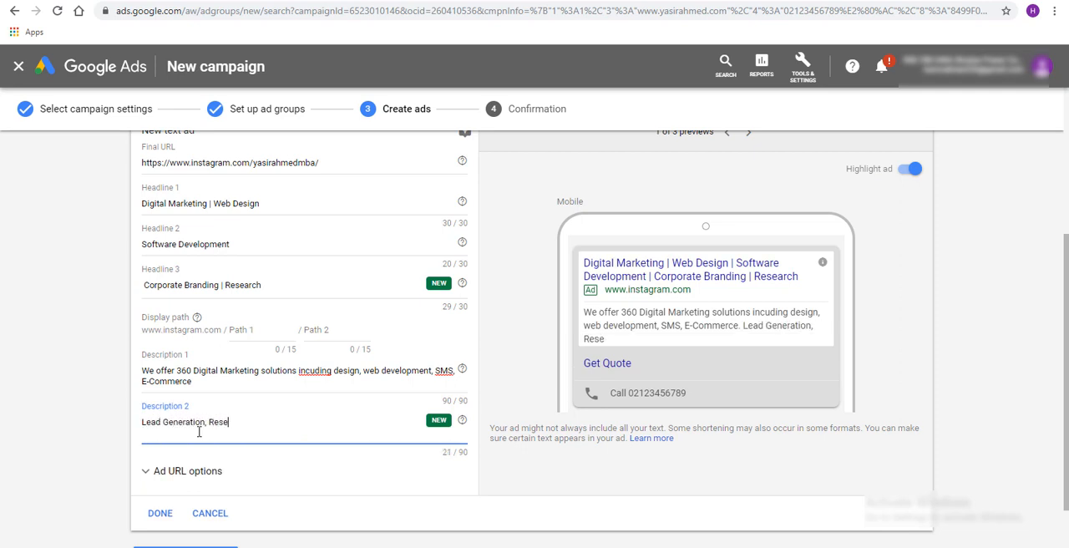
text(arch , Advertsin)
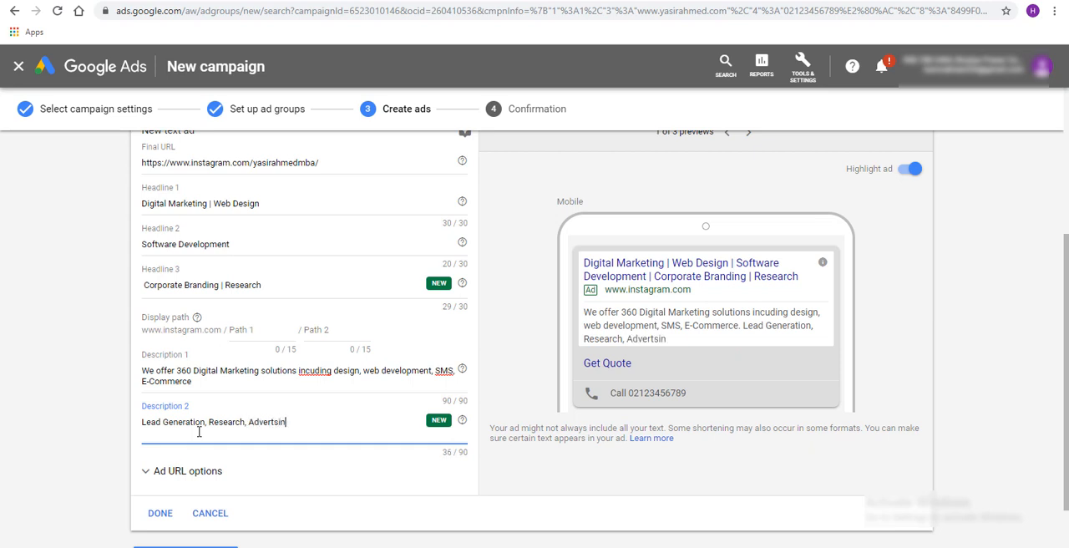
text(g, Faceboook)
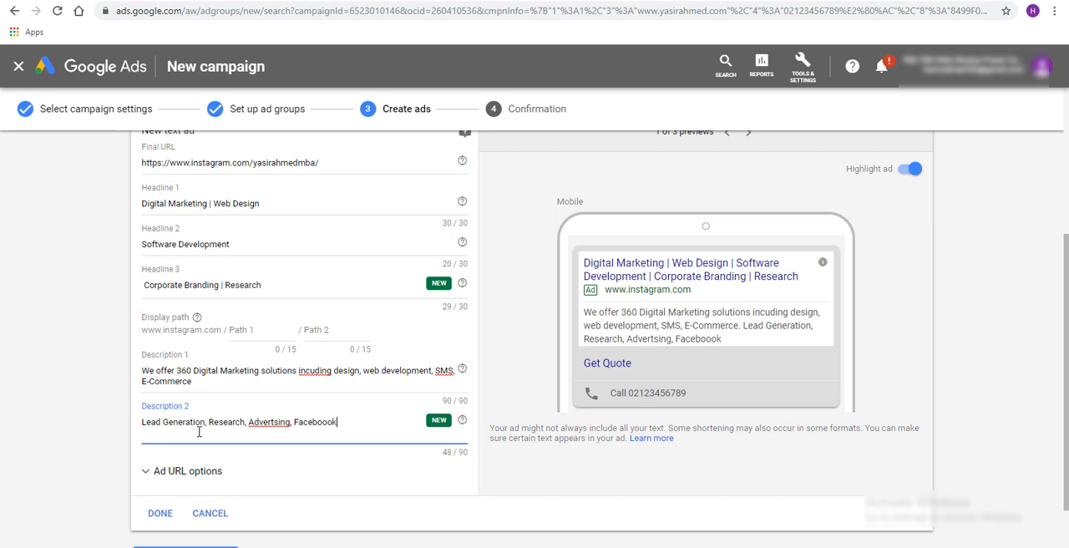
key(BackSpace)
text(k, Google, Youtub)
Extend the service list in Description 2 with "Google, Youtube Ads"
key(BackSpace)
text(v)
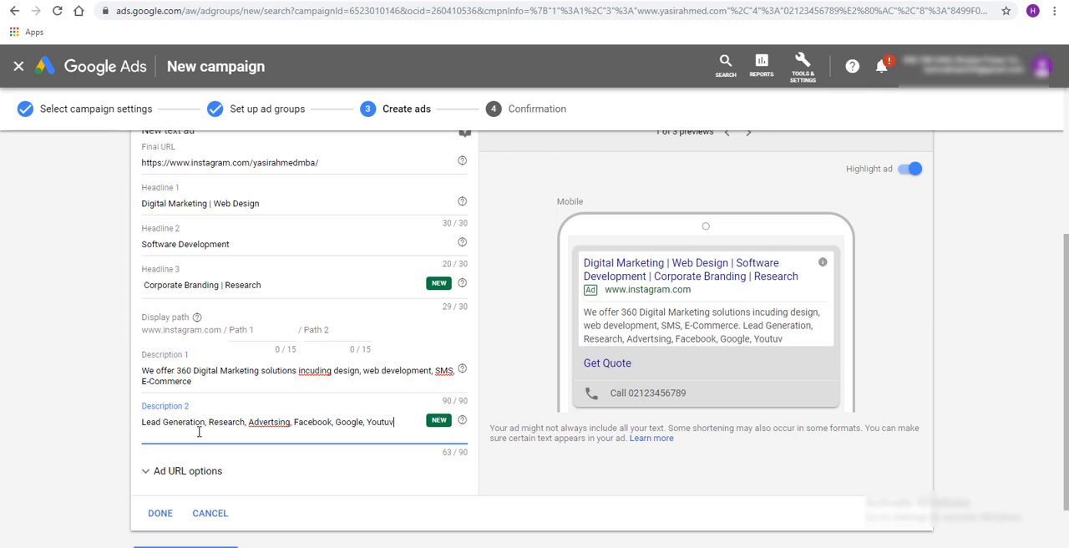
key(BackSpace)
text(be Ads So )
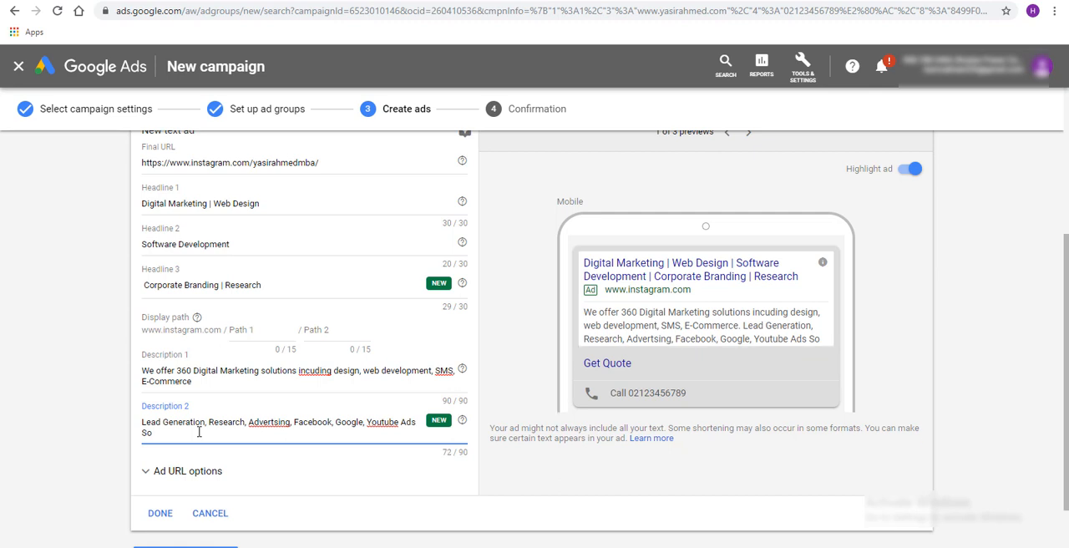
text(ge)
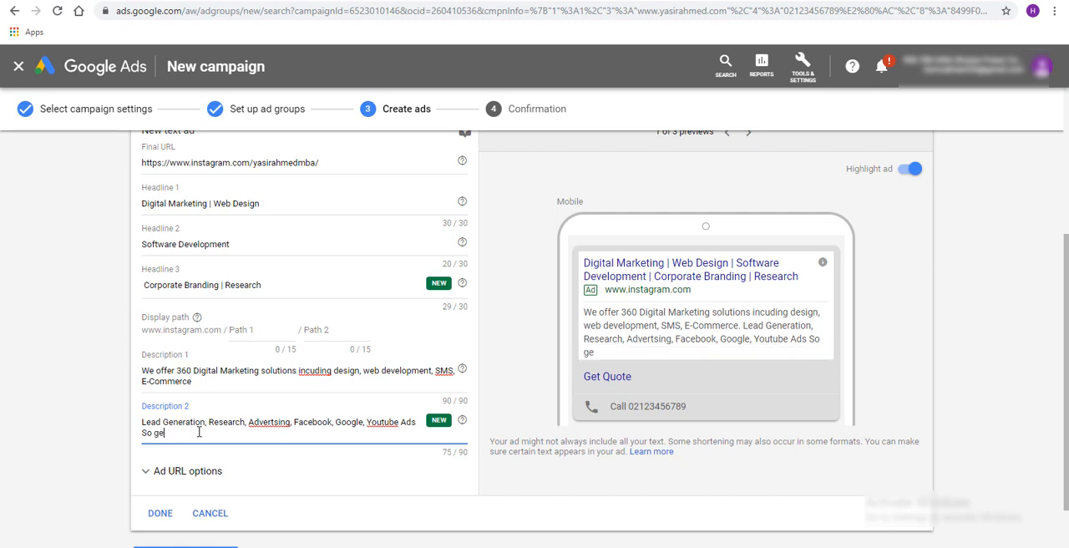
Close Description 2 with the sentence "So let us help your business."
key(BackSpace)
key(BackSpace)
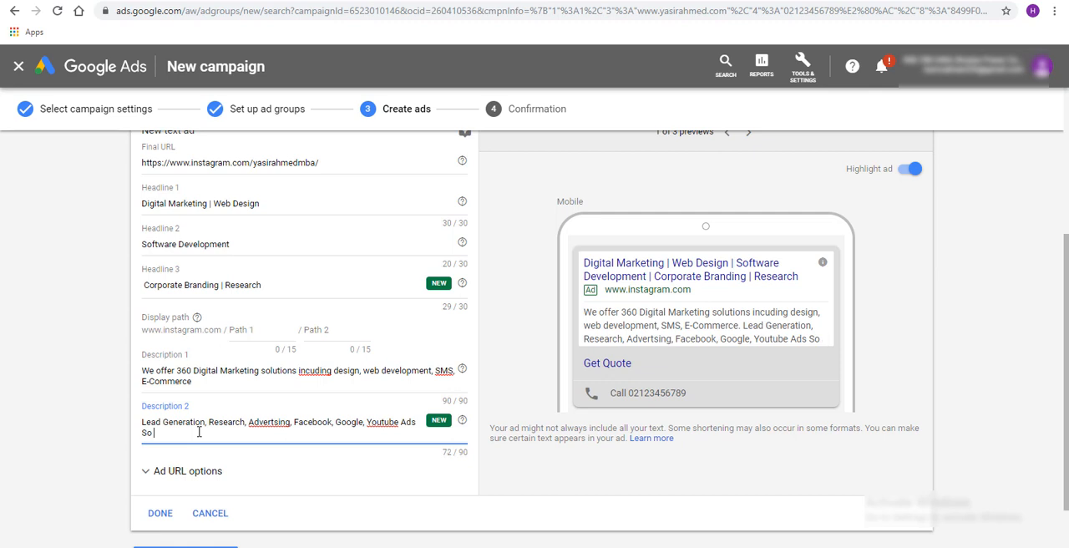
text(spea)
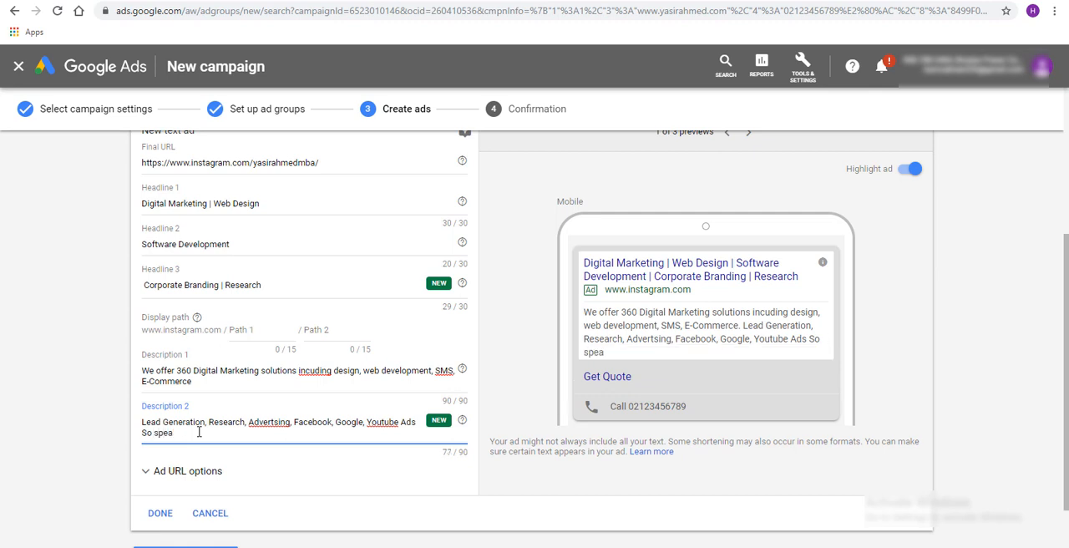
key(BackSpace)
key(BackSpace)
key(BackSpace)
key(BackSpace)
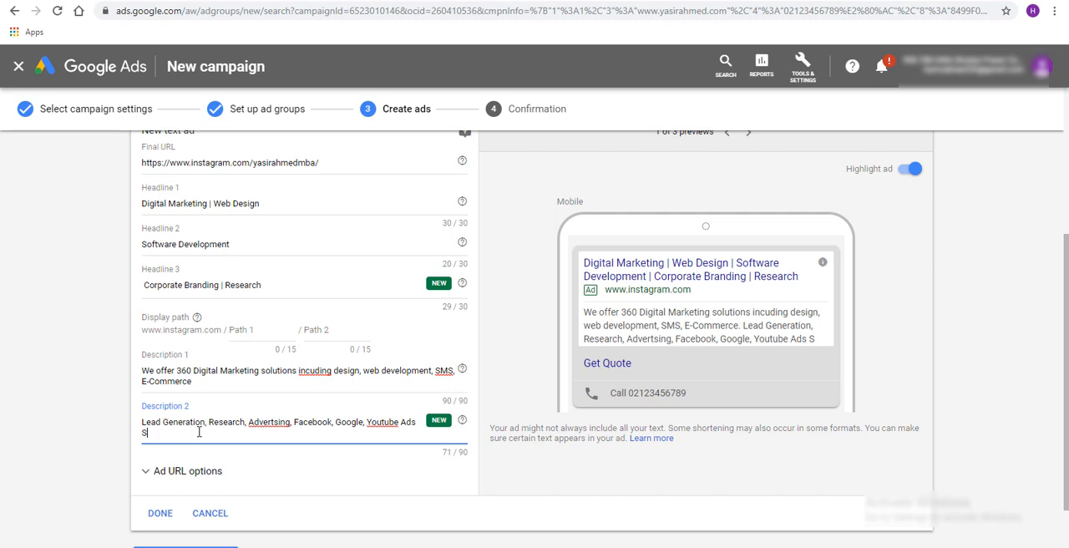
text(o let us he)
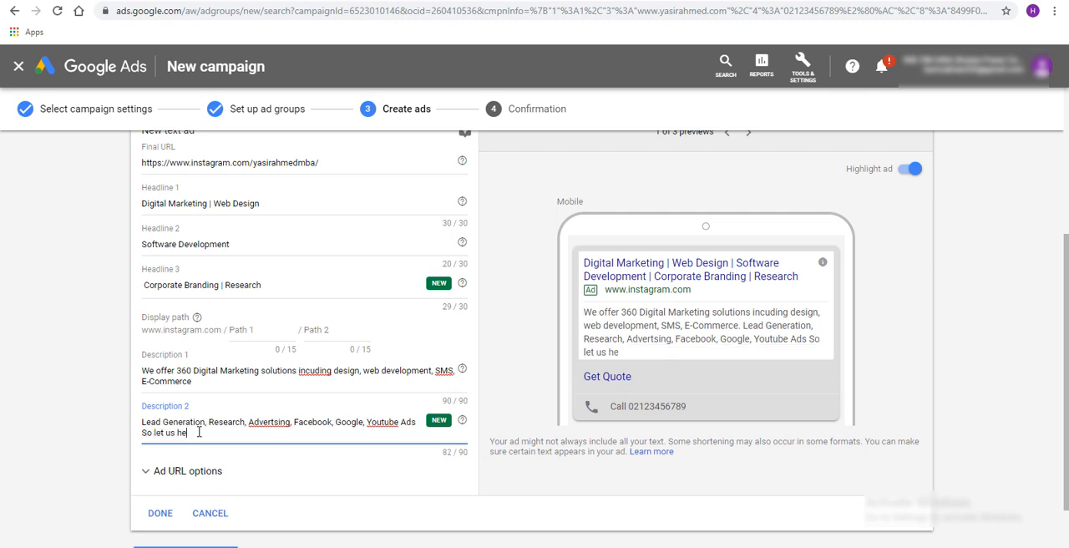
text(lp your businesss.)
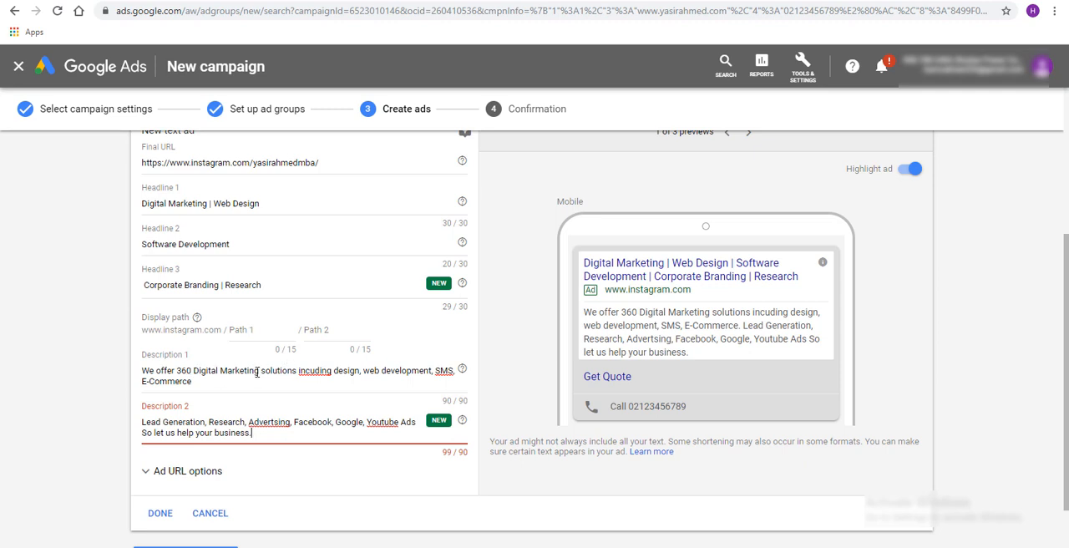
Replace the word "incuding" in Description 1 with a "|" separator
right_click(308, 370)
click(309, 370)
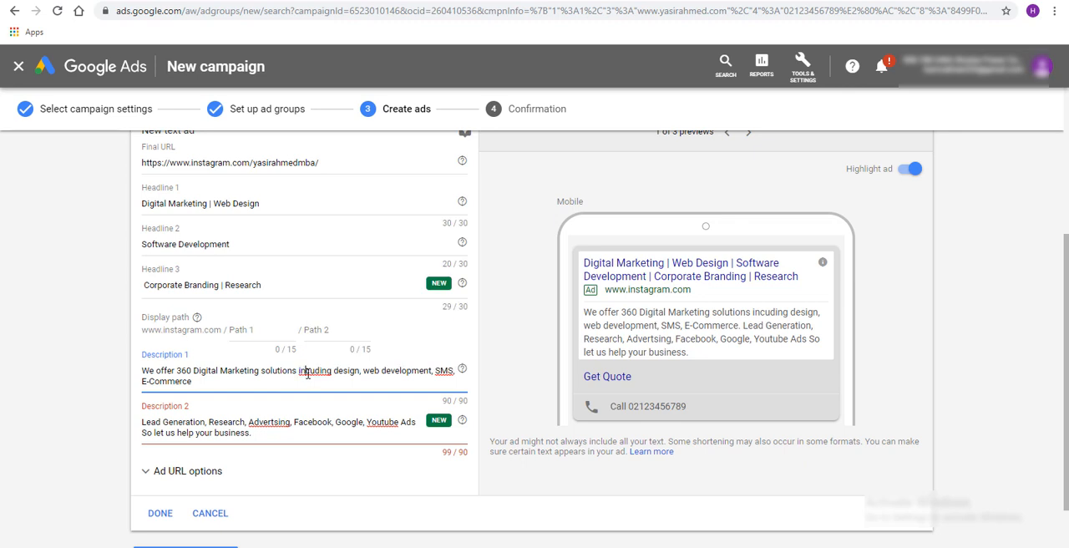
double_click(312, 370)
key(BackSpace)
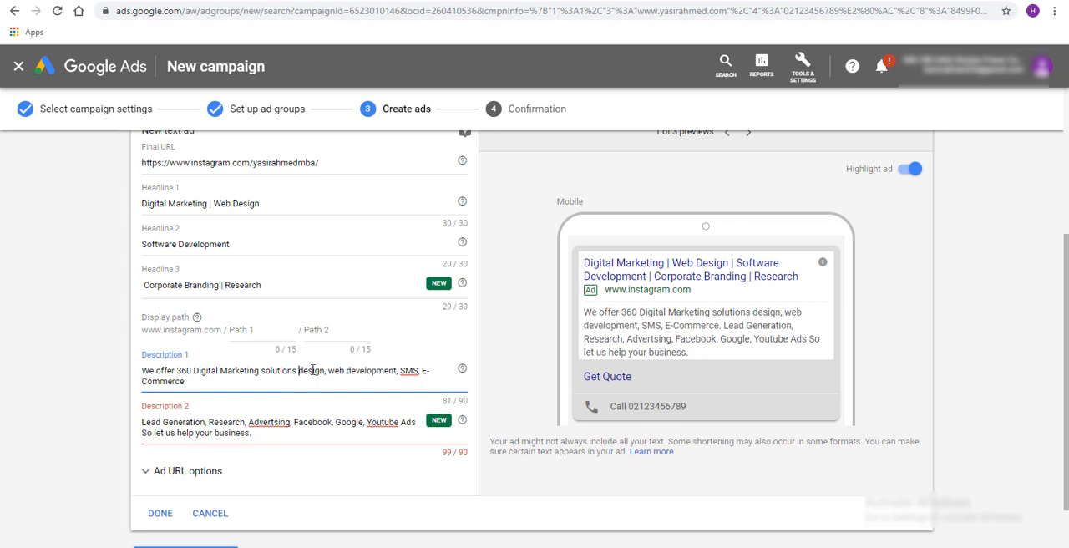
text(| )
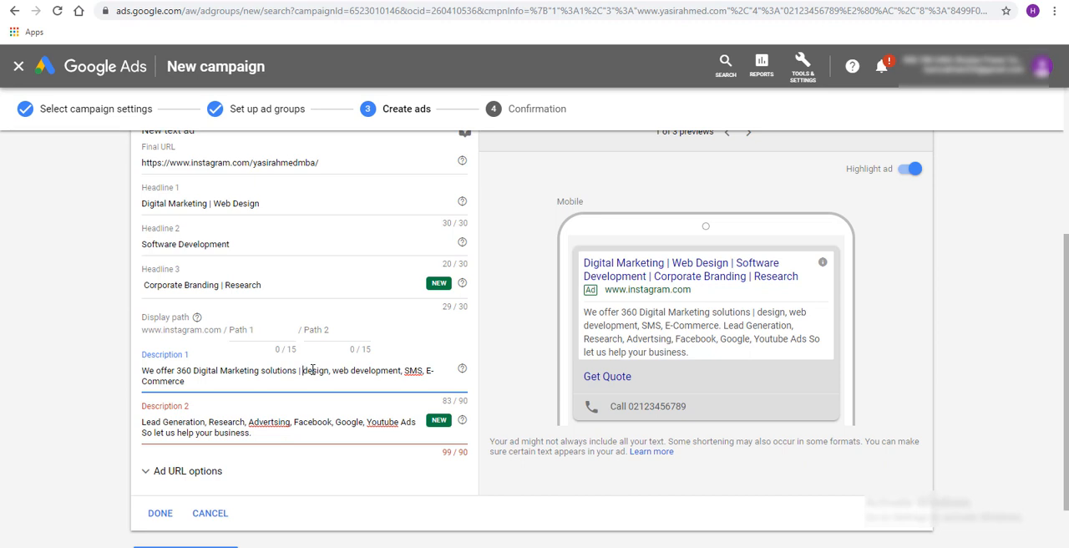
text(D)
Capitalise "Design" and "Web" in Description 1
key(Delete)
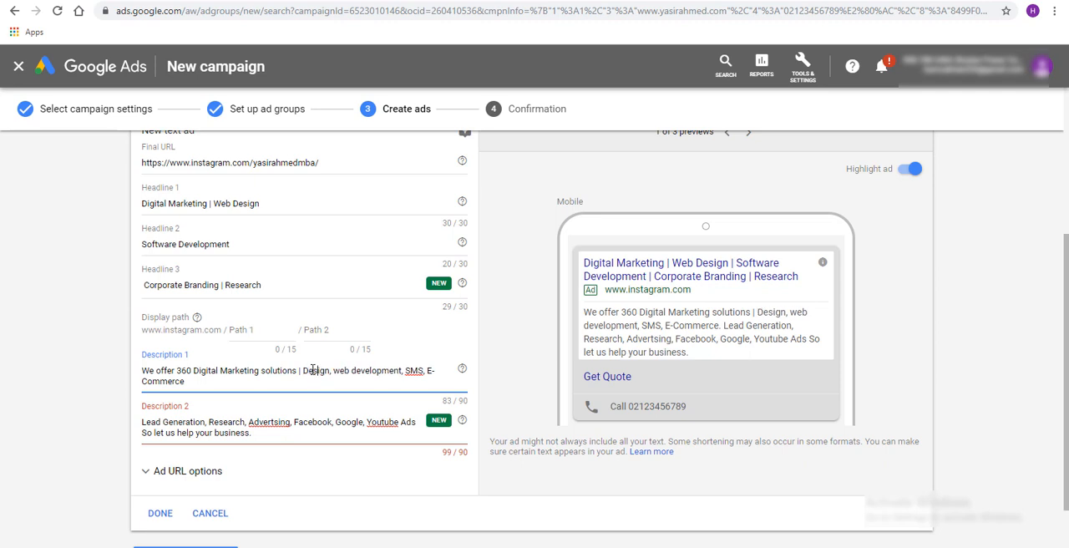
key(BackSpace)
text(W)
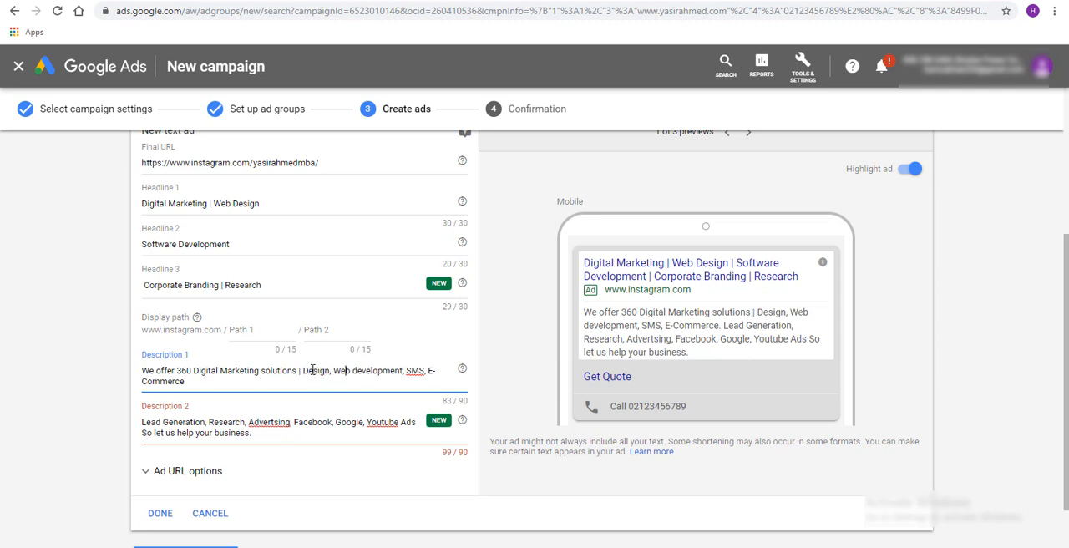
key(Right)
key(Right)
key(Right)
key(Right)
key(Right)
key(Right)
key(Right)
key(Right)
key(Right)
key(Right)
Try moving "Research" from Description 2 to the end of Description 1, and undo the move
double_click(224, 428)
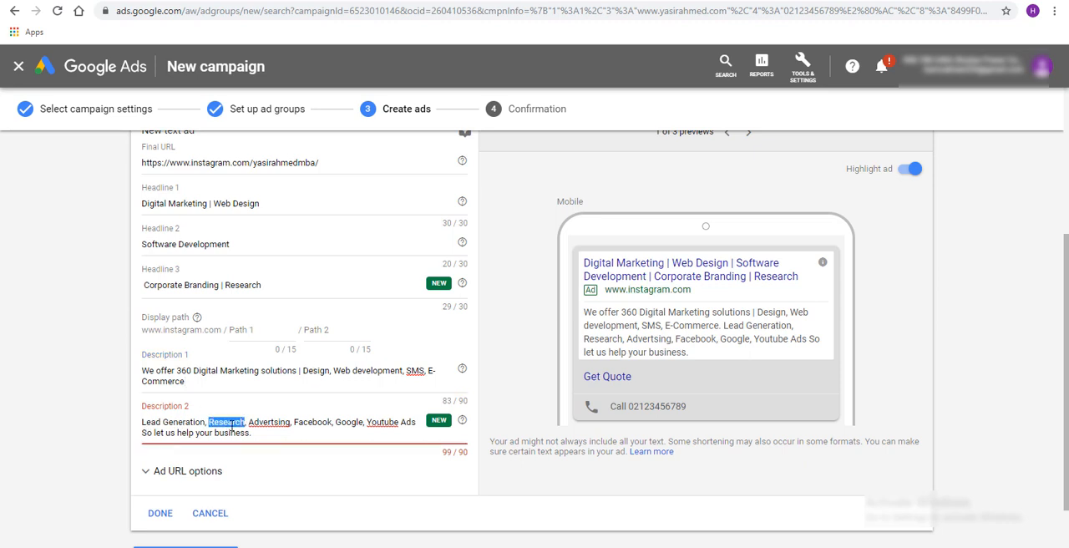
key(BackSpace)
click(207, 381)
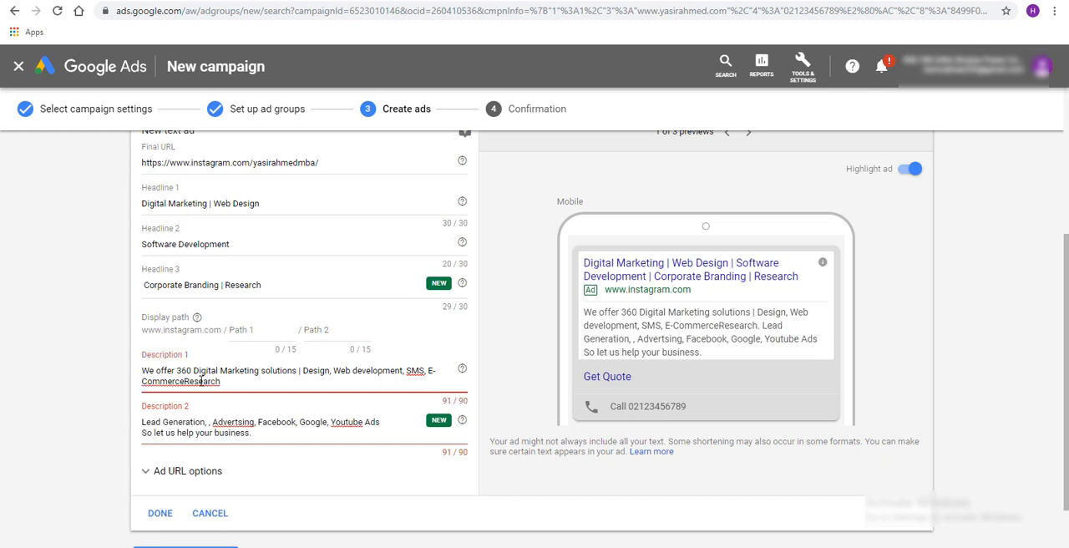
click(261, 425)
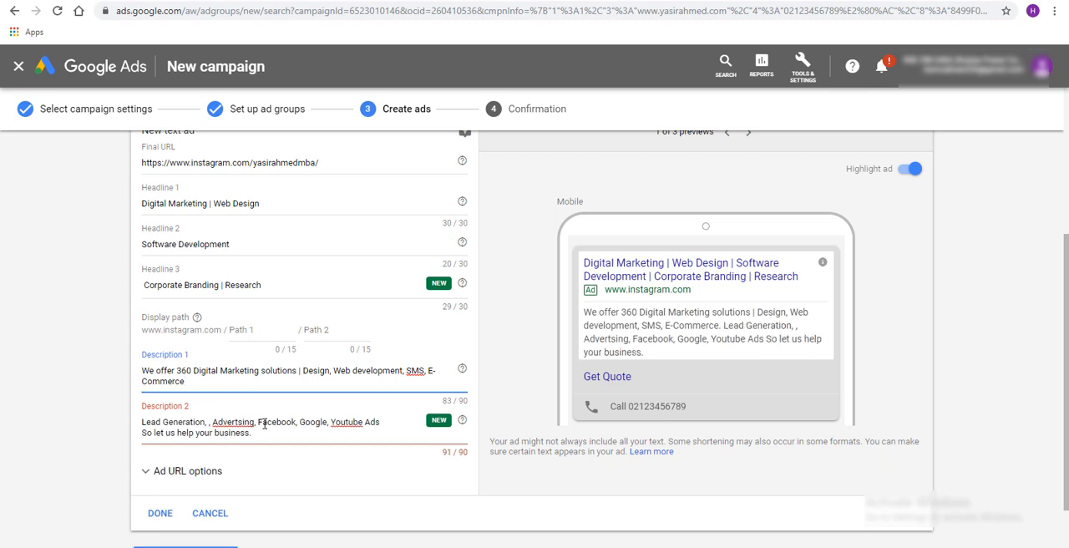
key(ctrl+z)
click(249, 421)
click(189, 382)
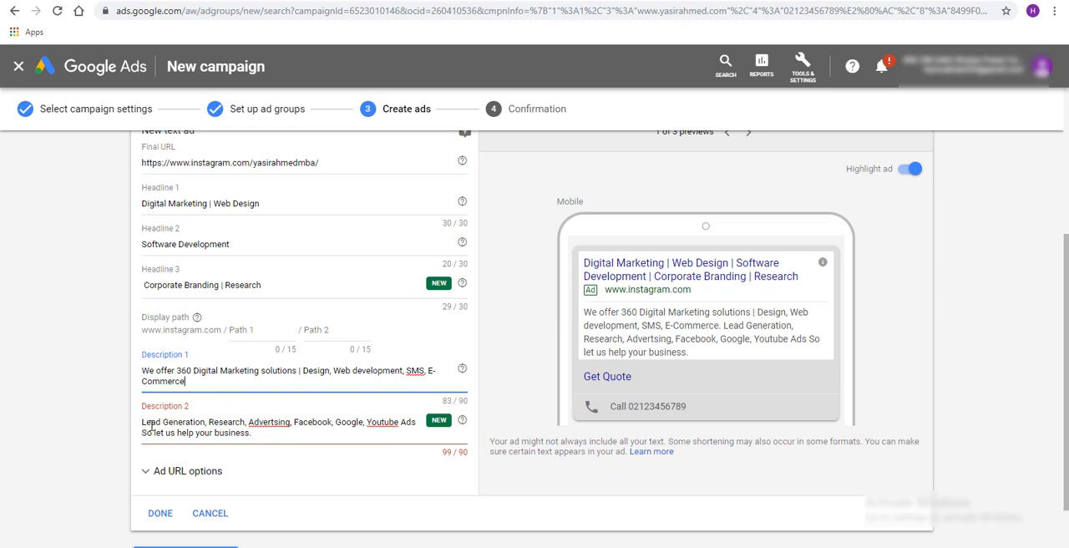
Replace the misspelled "Advertsing" in Description 2 with the spelling suggestion "Adverting"
click(266, 425)
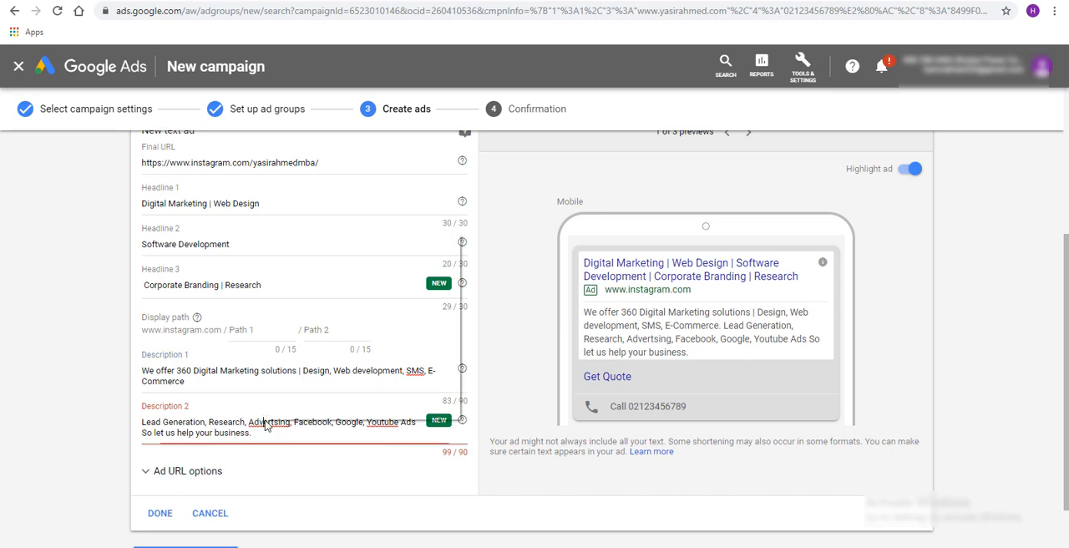
right_click(265, 424)
click(331, 241)
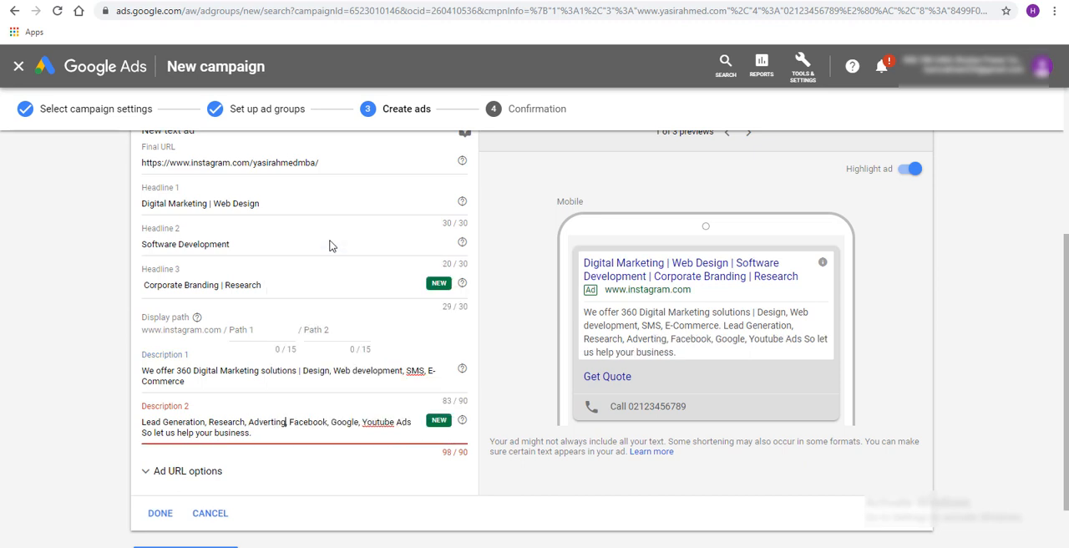
double_click(268, 422)
Add ", Advertising" to the end of Description 1
click(273, 387)
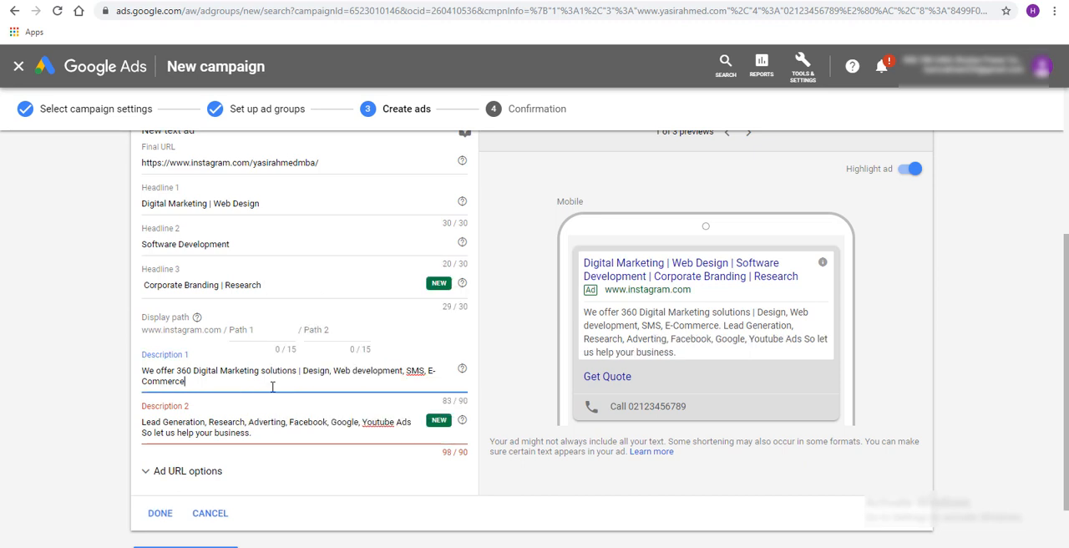
text(, Advertising)
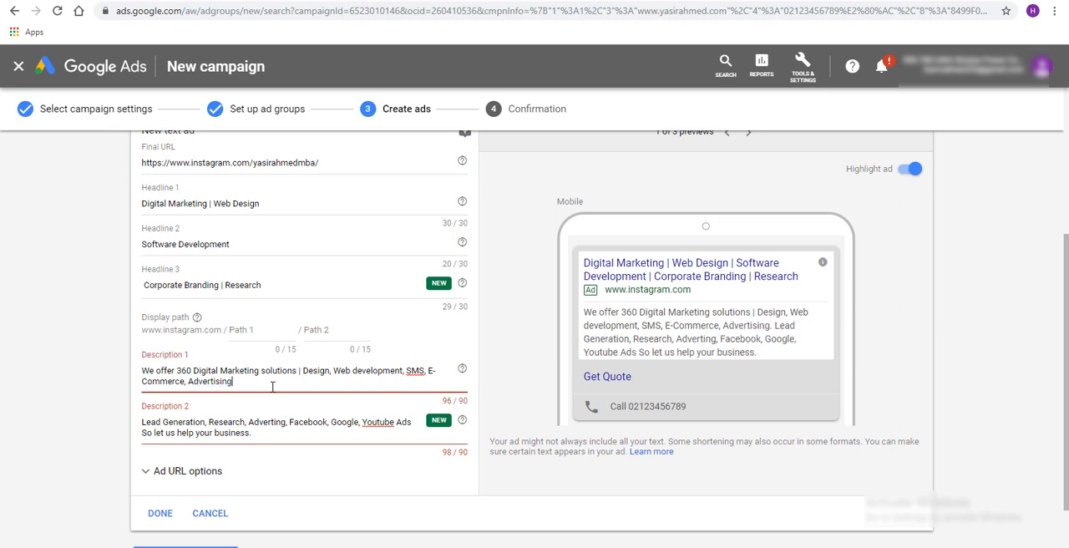
Capitalise "Solutions" in Description 1
key(Up)
text(S)
key(Delete)
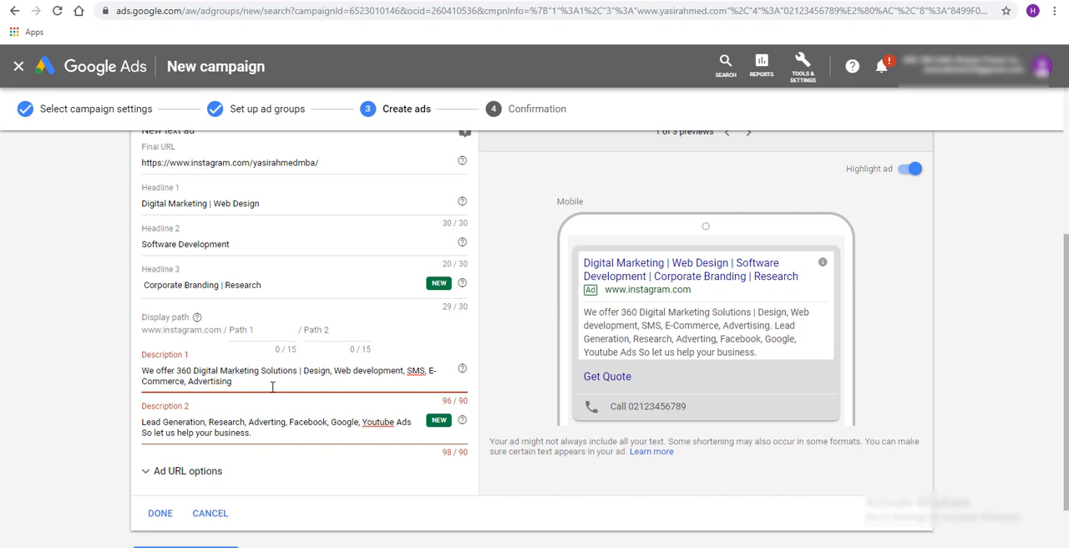
Delete the word "Advertising" from the end of Description 1, keeping the comma after "E-Commerce"
click(273, 386)
key(BackSpace)
key(BackSpace)
key(BackSpace)
key(BackSpace)
key(BackSpace)
key(BackSpace)
key(BackSpace)
key(BackSpace)
key(BackSpace)
key(BackSpace)
key(BackSpace)
key(BackSpace)
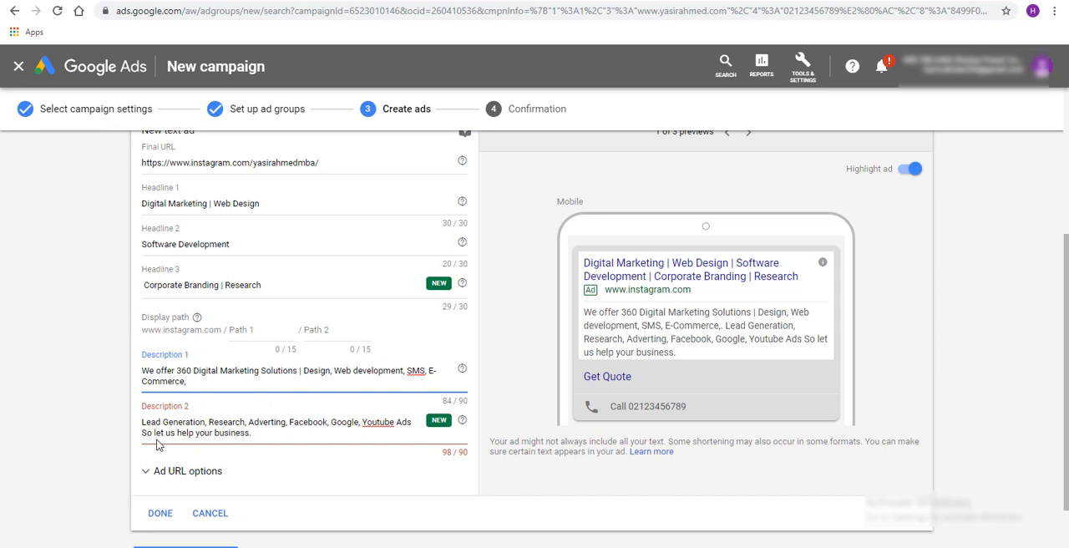
Replace "So let us help your business." at the end of Description 2 with "in Karachi, Pakistan"
drag(259, 433, 105, 437)
key(BackSpace)
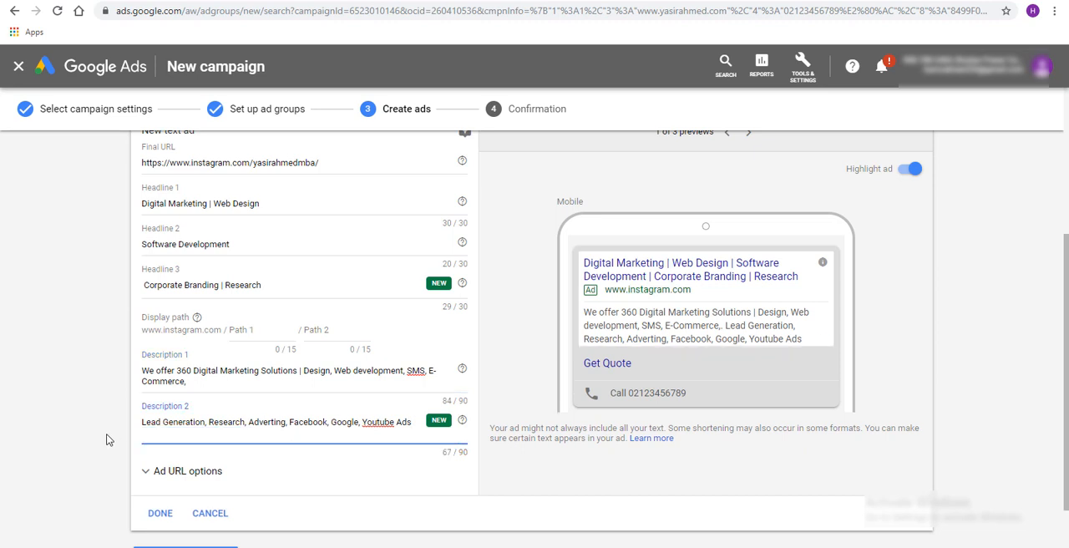
text(in Karachi)
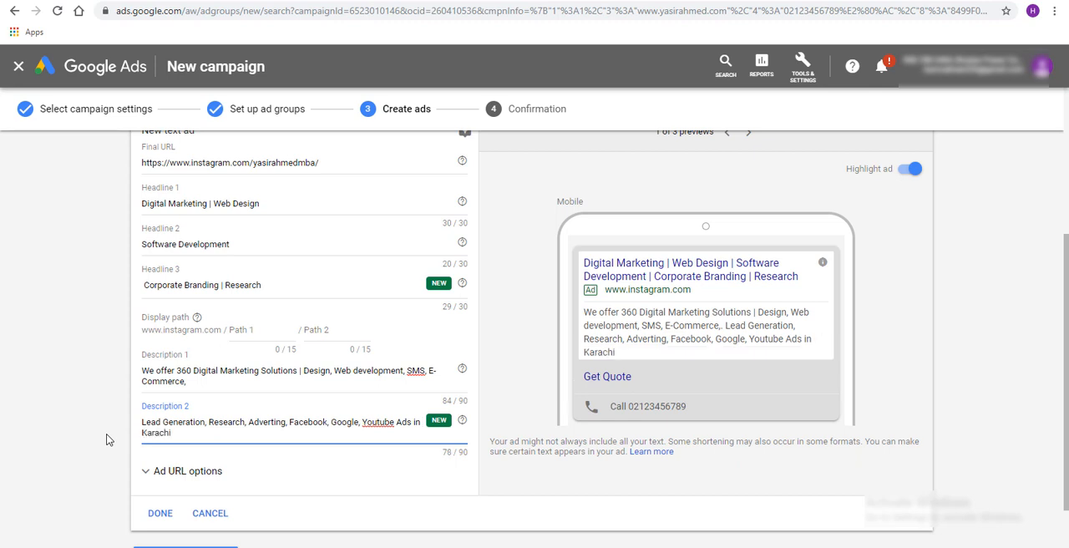
text(, Pakistan)
Look through the ad's desktop and display previews and return to the mobile preview
scroll(259, 414, up, 2)
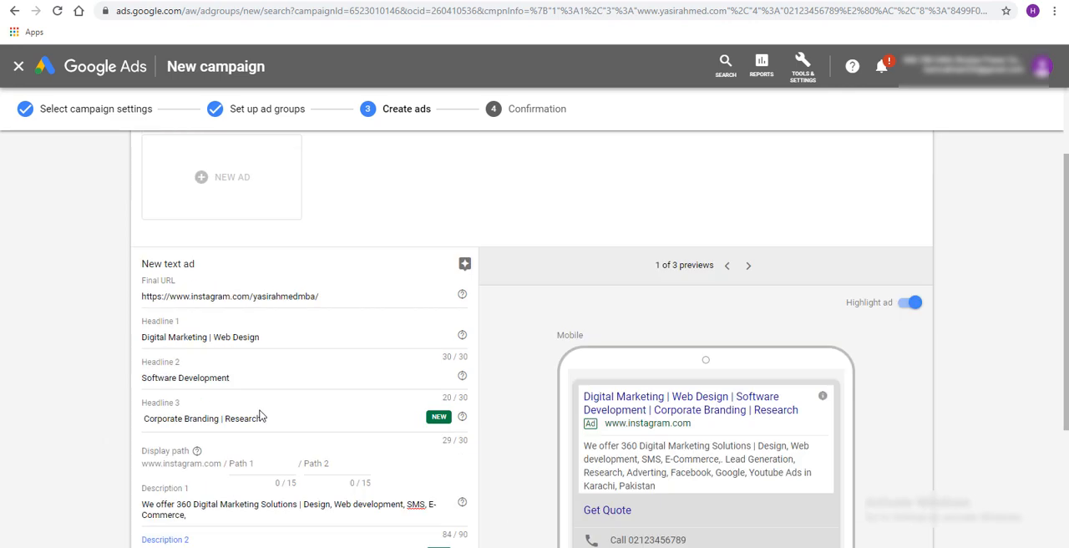
scroll(259, 415, down, 1)
click(751, 201)
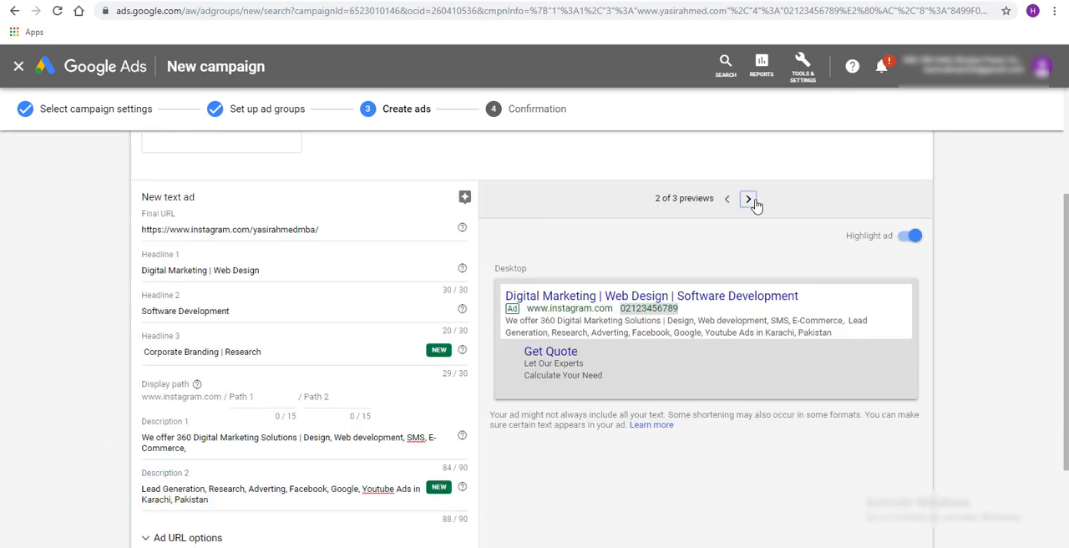
click(751, 201)
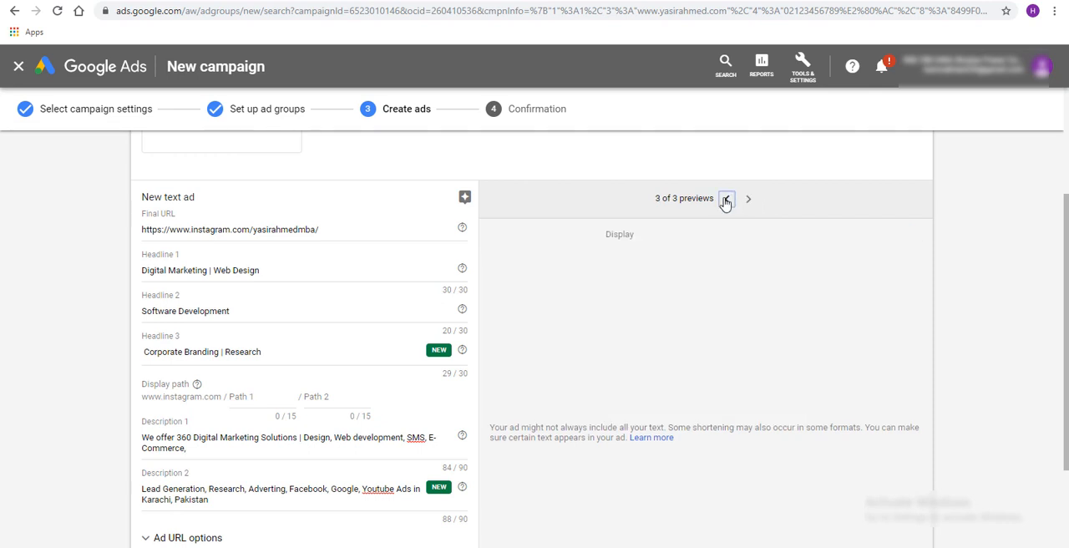
click(726, 200)
click(726, 200)
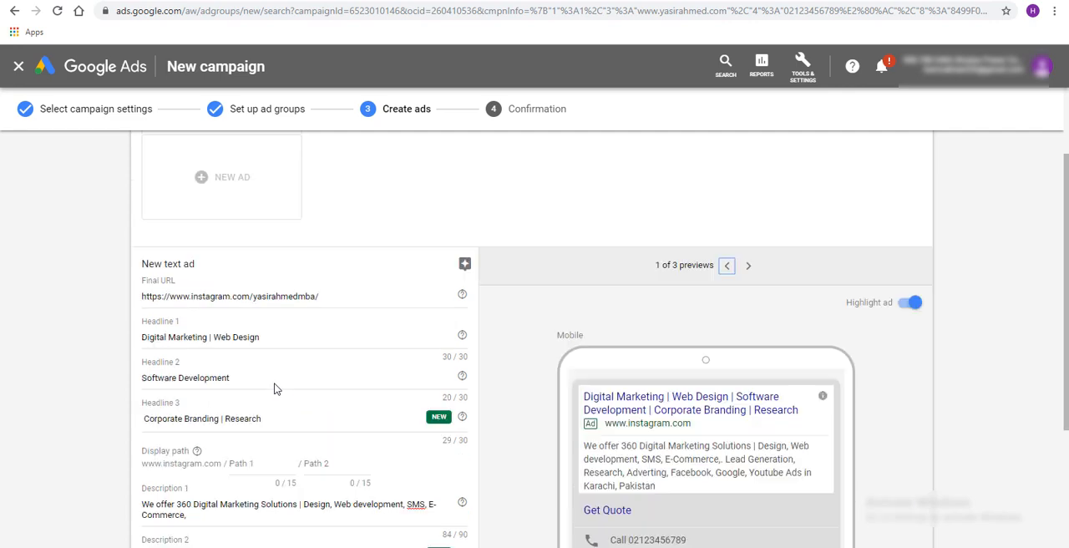
Review the new text ad's final URL, headlines and descriptions
click(316, 229)
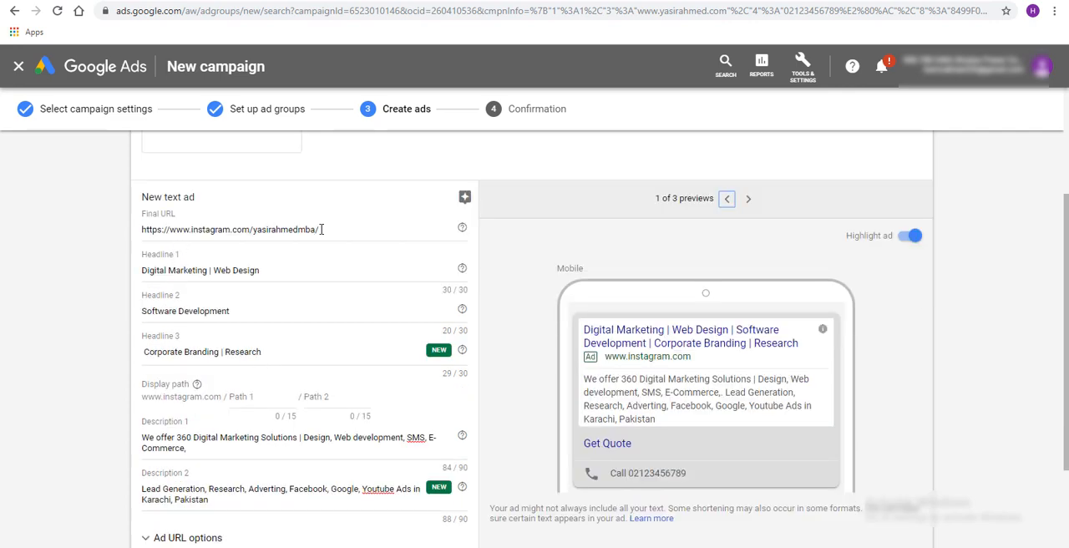
drag(315, 229, 89, 230)
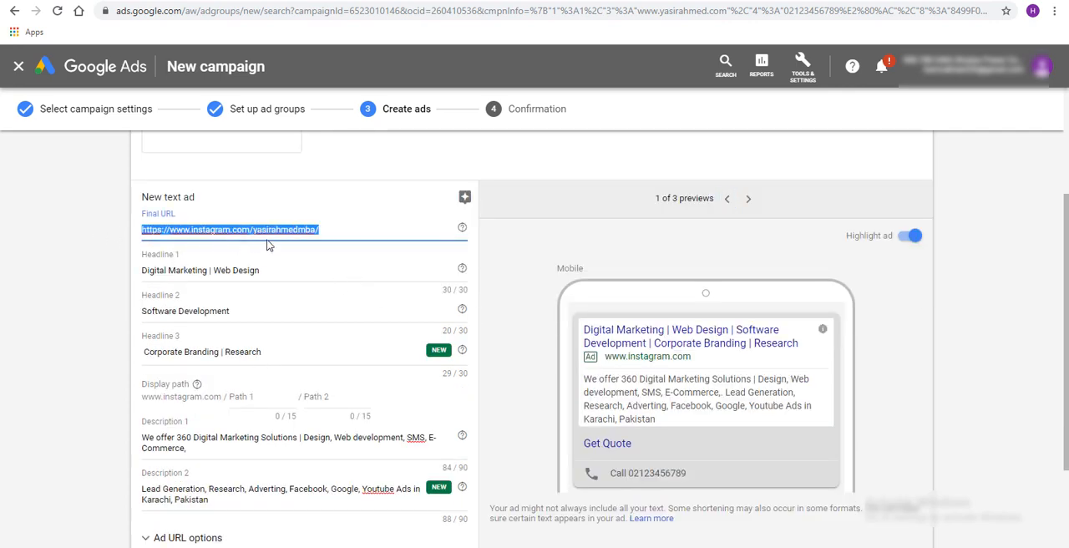
click(143, 270)
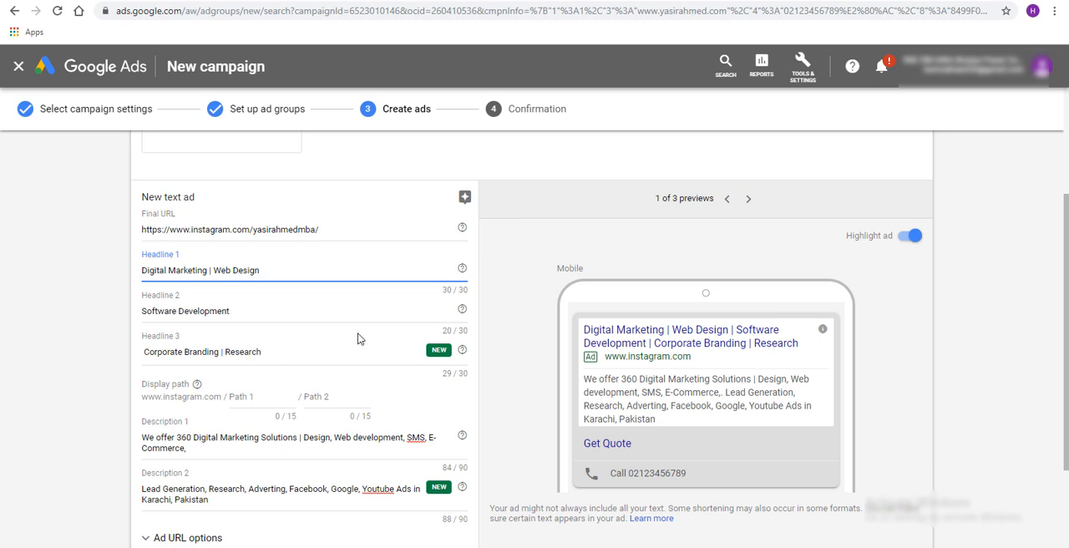
scroll(438, 381, down, 1)
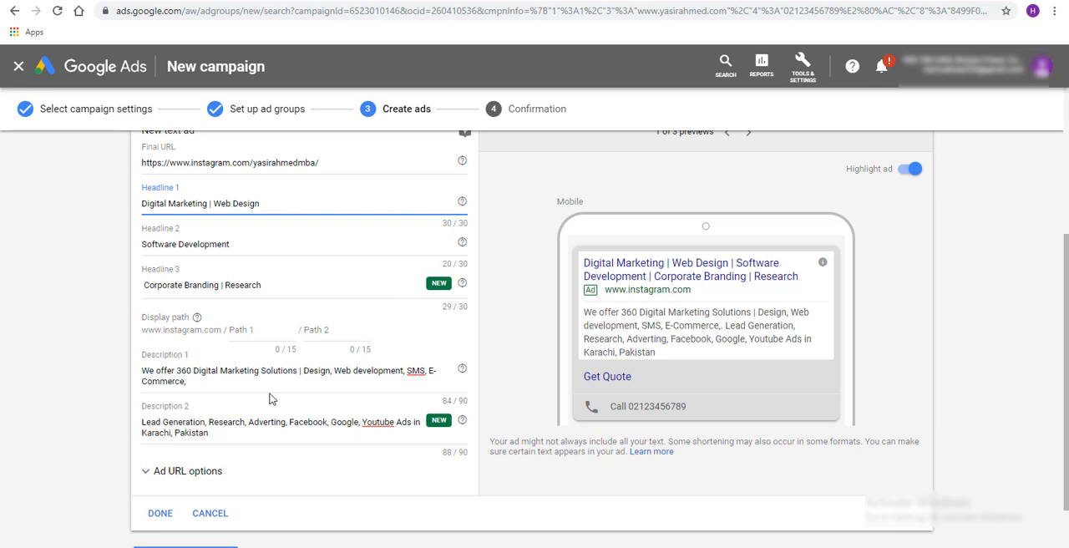
scroll(270, 399, down, 1)
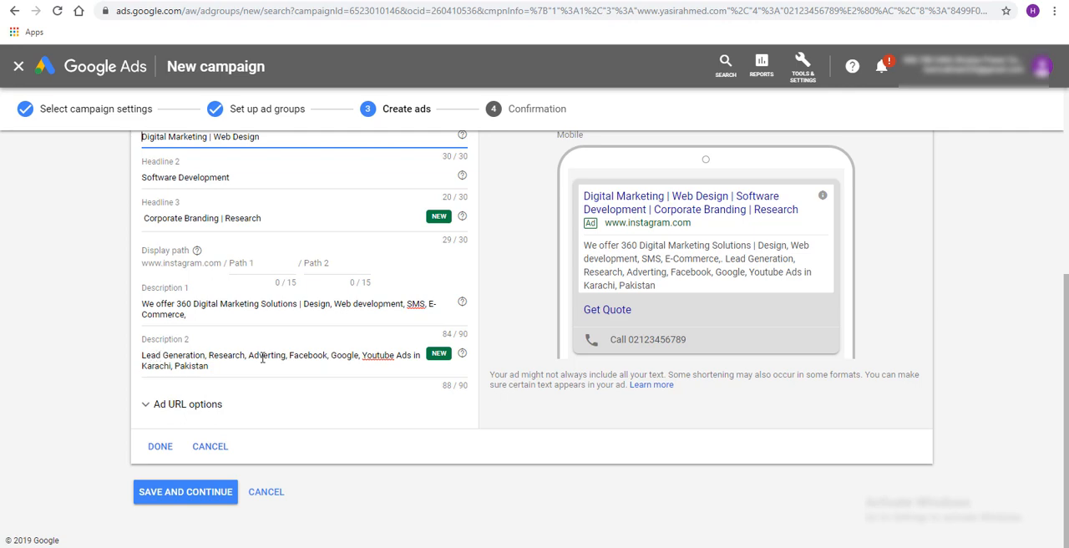
scroll(261, 357, up, 2)
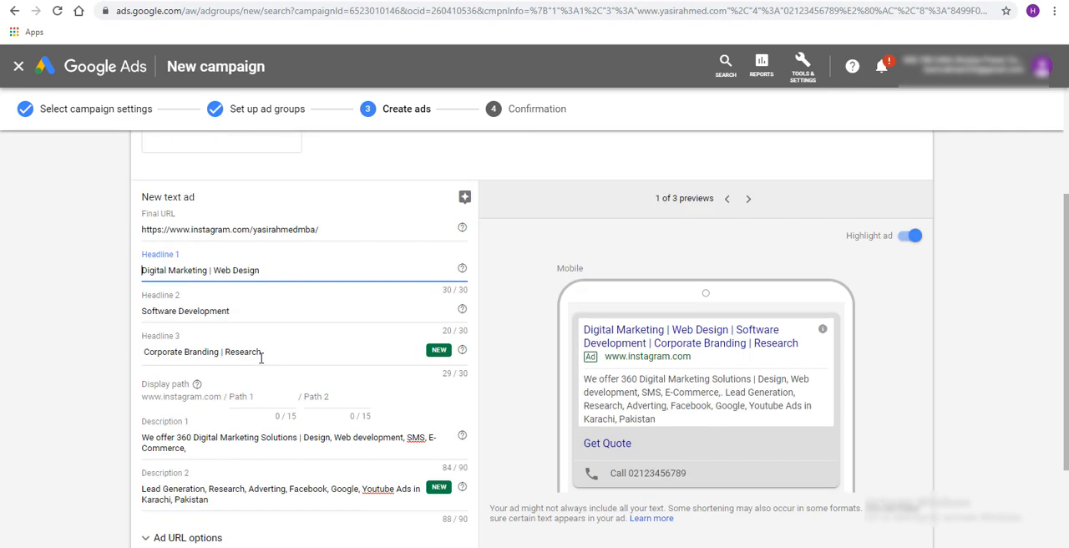
click(242, 314)
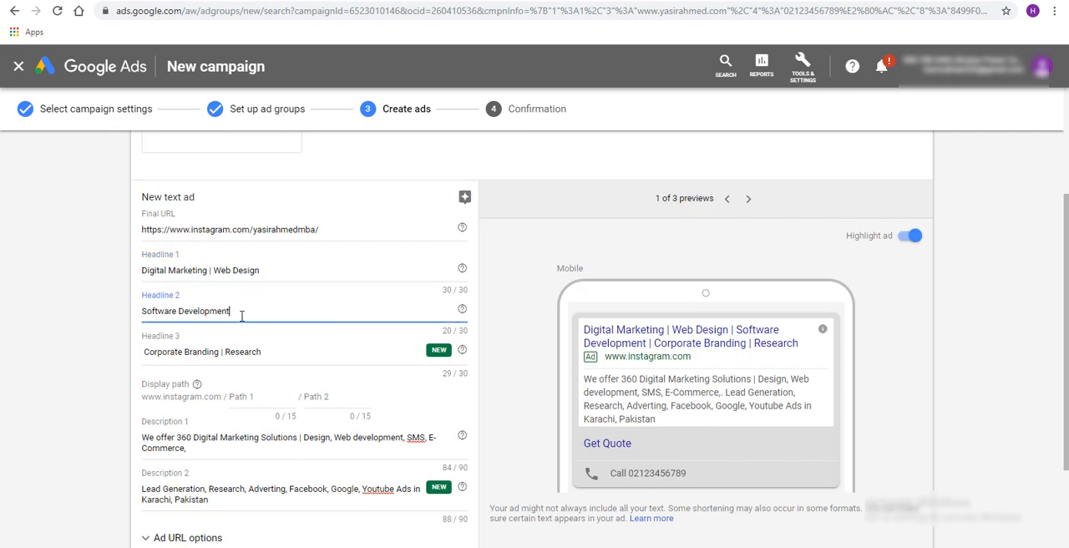
click(137, 314)
scroll(248, 308, down, 2)
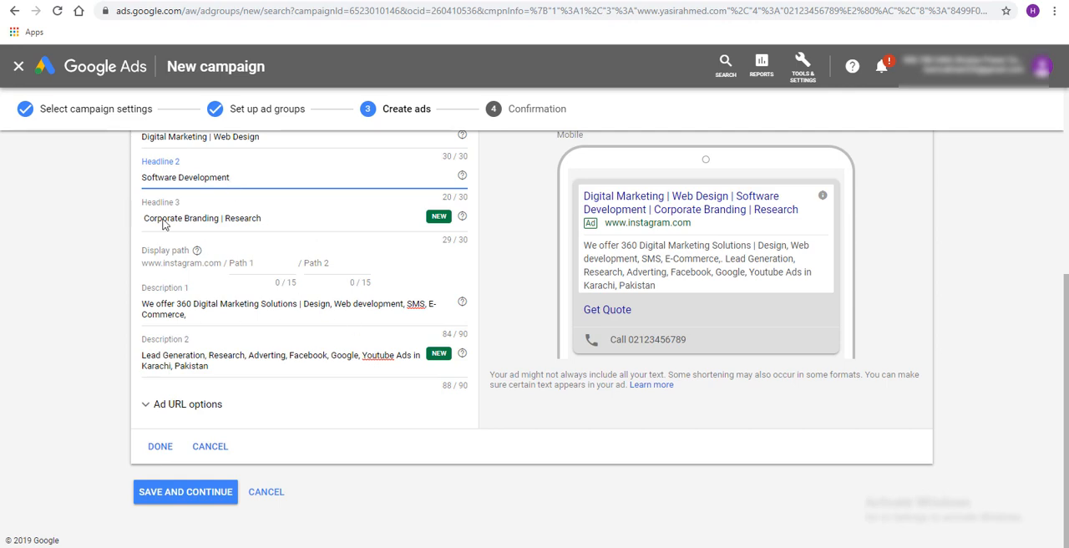
scroll(313, 349, up, 1)
scroll(311, 350, down, 1)
In Description 1, replace the bar between "Solutions" and "Design" with a comma and remove the trailing comma after "E-Commerce"
click(305, 308)
key(BackSpace)
key(BackSpace)
key(BackSpace)
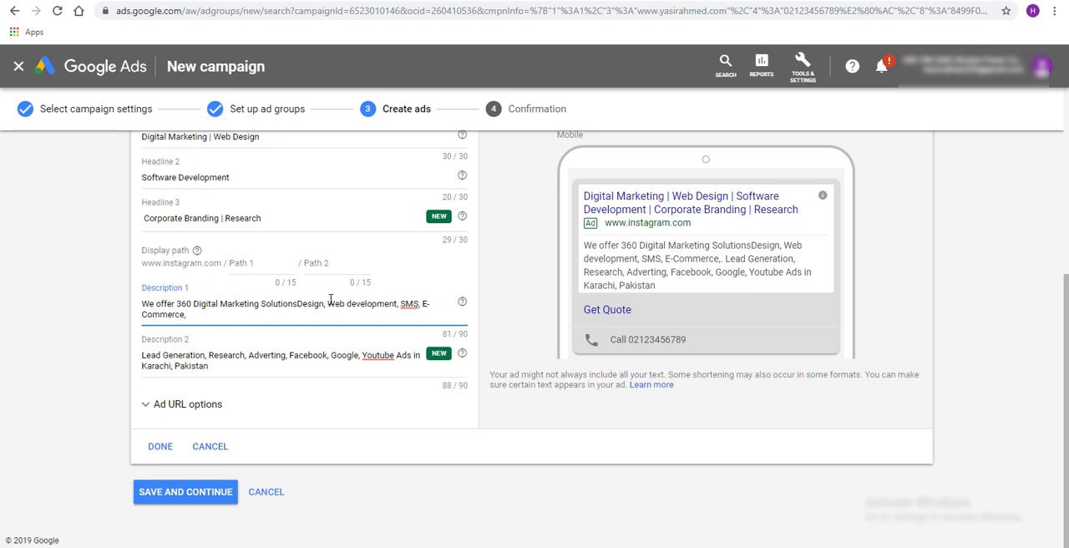
text(,)
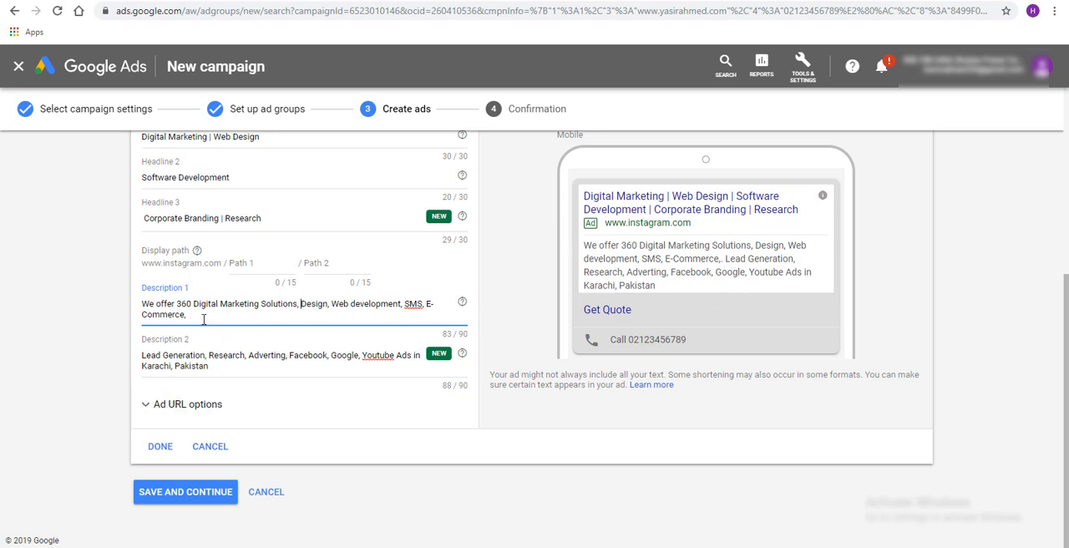
key(BackSpace)
Examine the Ad URL options and check the edited ad in the desktop, display and mobile previews
click(148, 415)
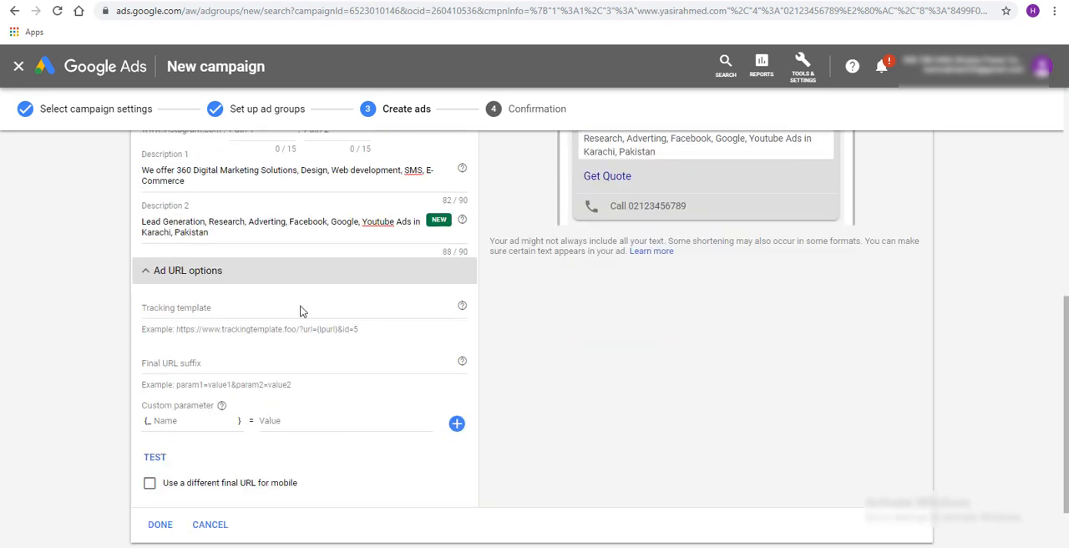
click(150, 275)
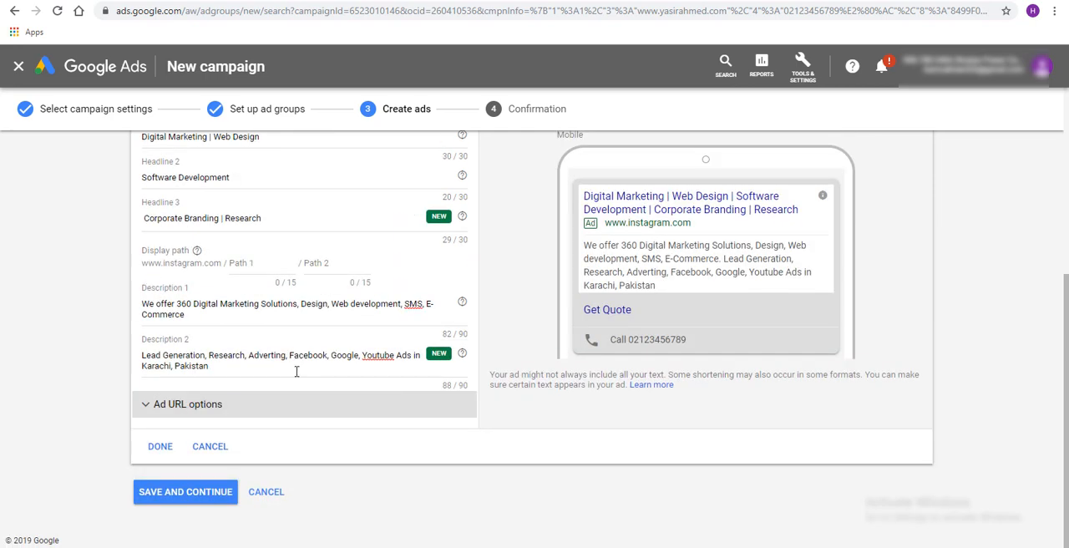
scroll(368, 224, up, 2)
scroll(296, 348, up, 2)
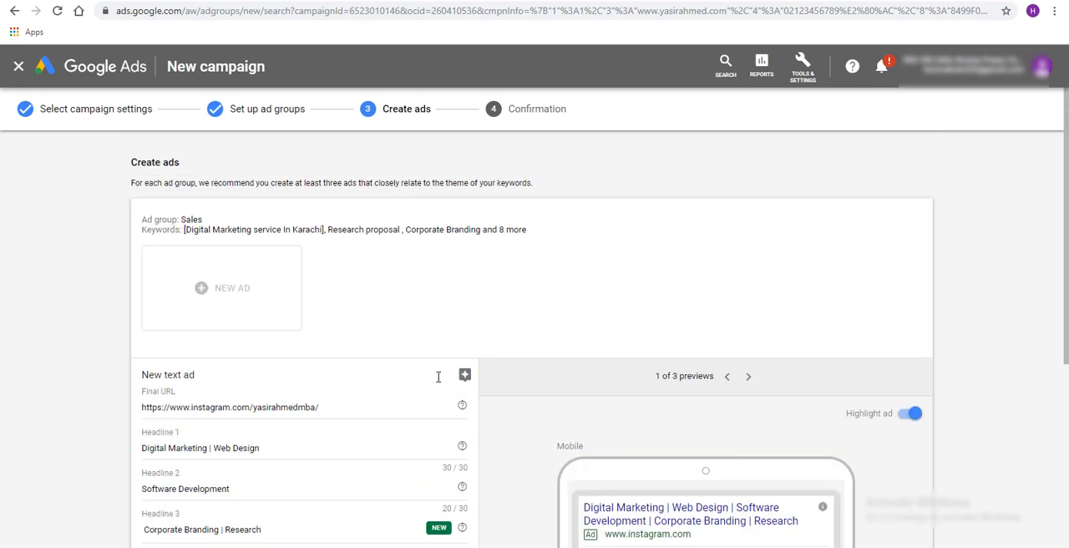
scroll(437, 382, down, 2)
scroll(703, 315, up, 2)
scroll(702, 315, down, 2)
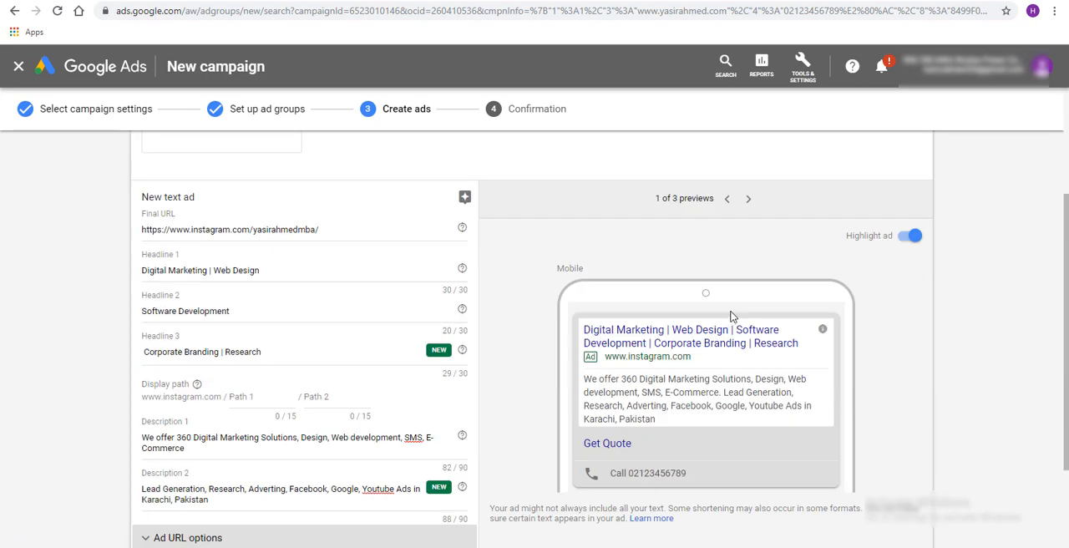
click(748, 202)
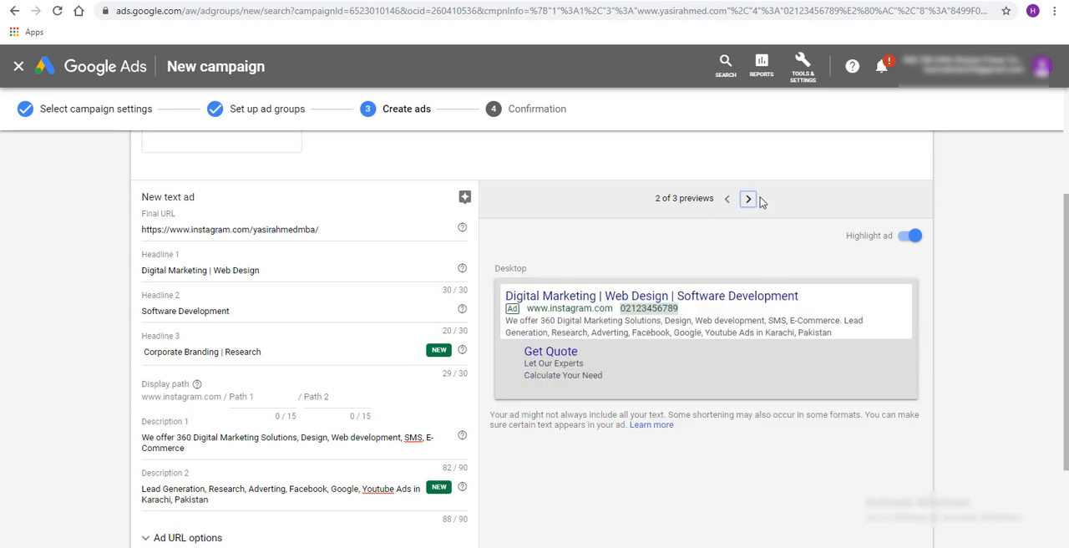
click(750, 201)
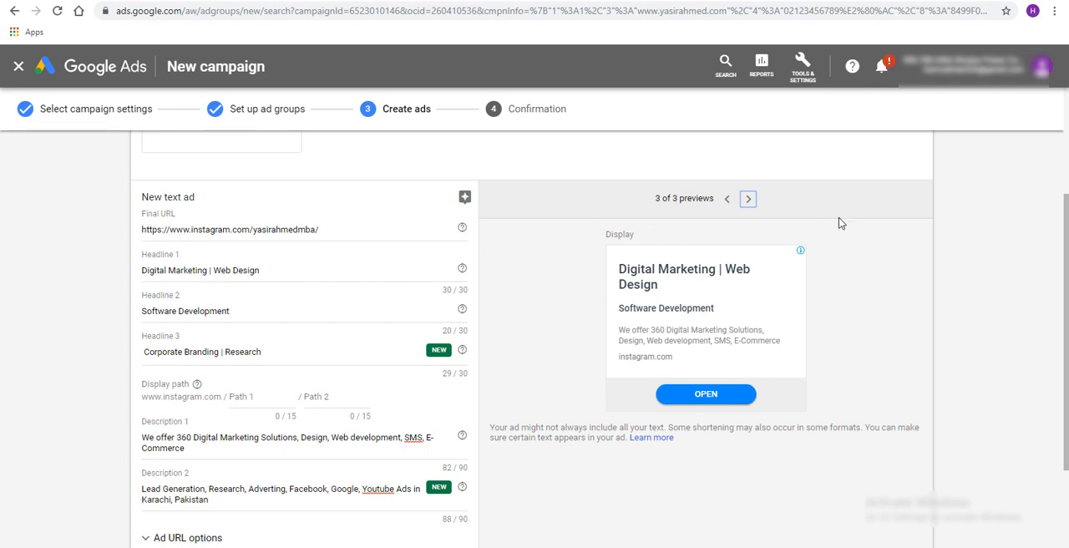
click(728, 200)
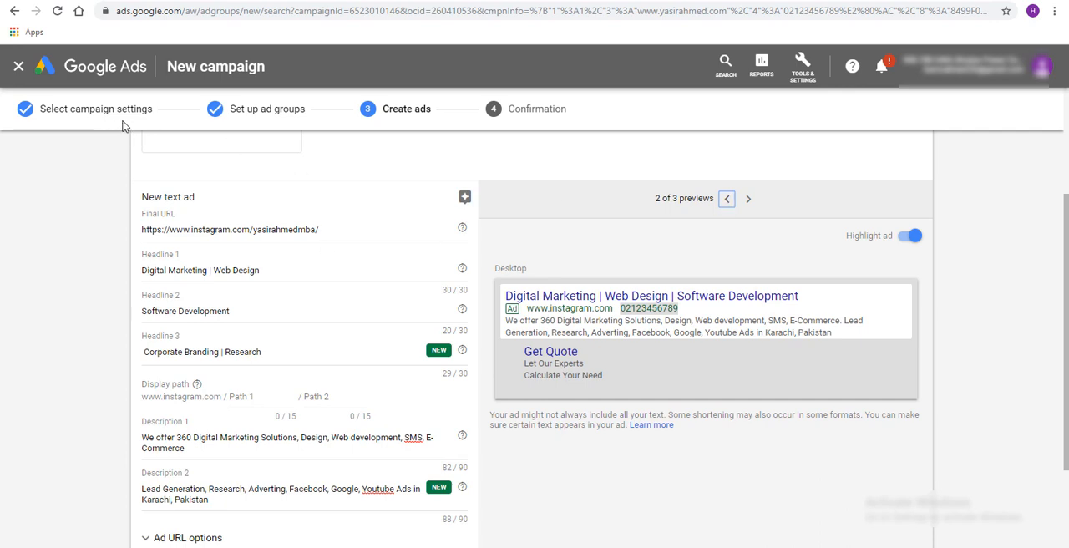
click(728, 201)
Save the ad, continue to the confirmation stage and review the campaign summary with its ad group details expanded
scroll(727, 338, down, 2)
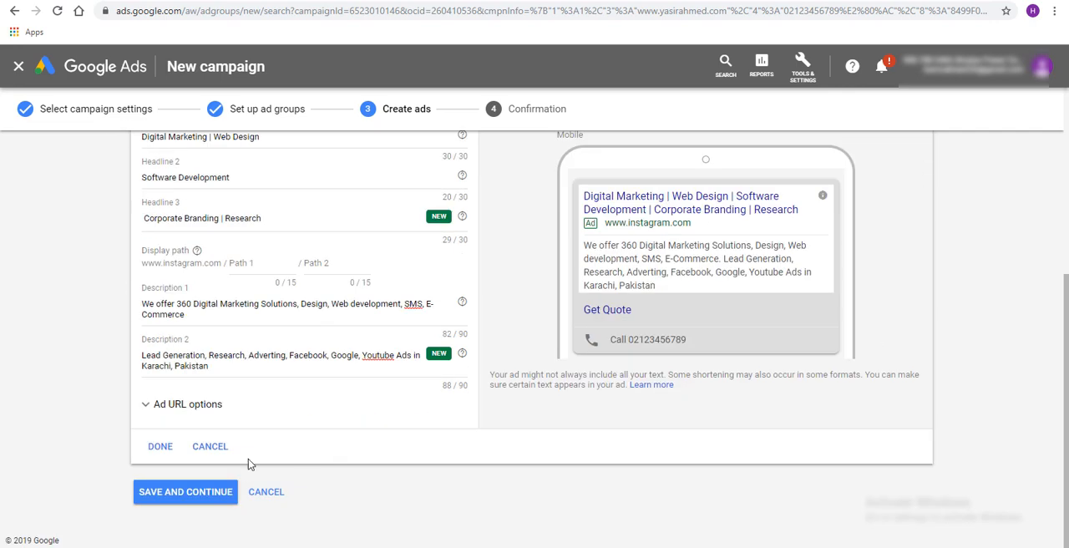
click(210, 496)
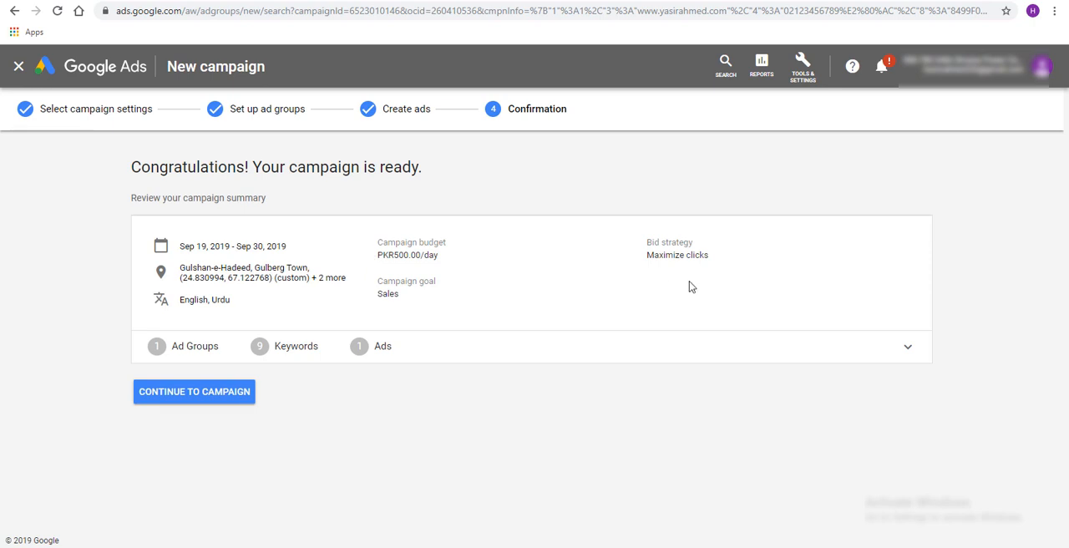
click(906, 351)
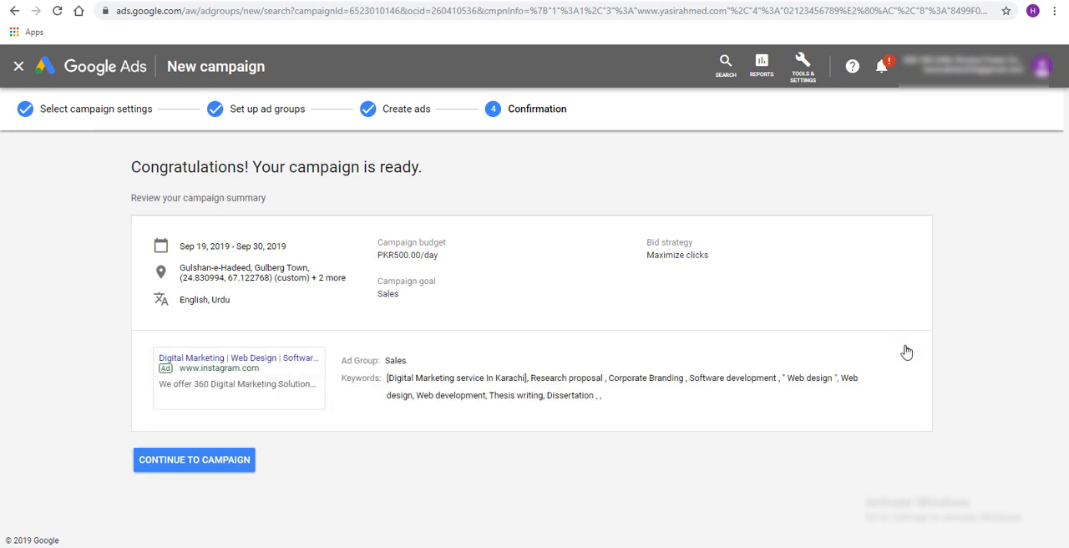
drag(137, 198, 392, 191)
click(122, 209)
drag(125, 175, 445, 181)
drag(129, 204, 285, 200)
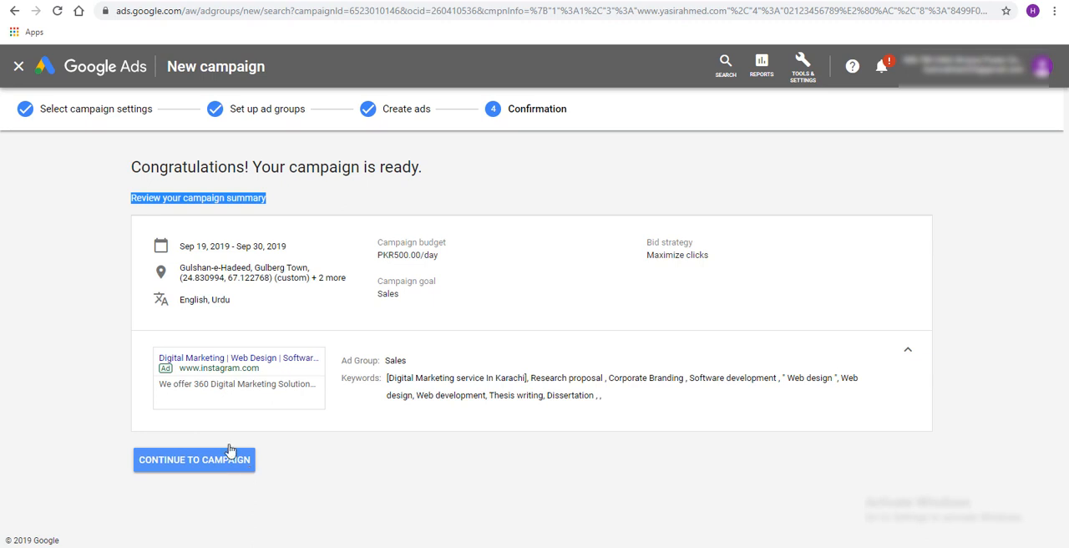
Continue to the finished campaign and open the overview of all campaigns
click(182, 461)
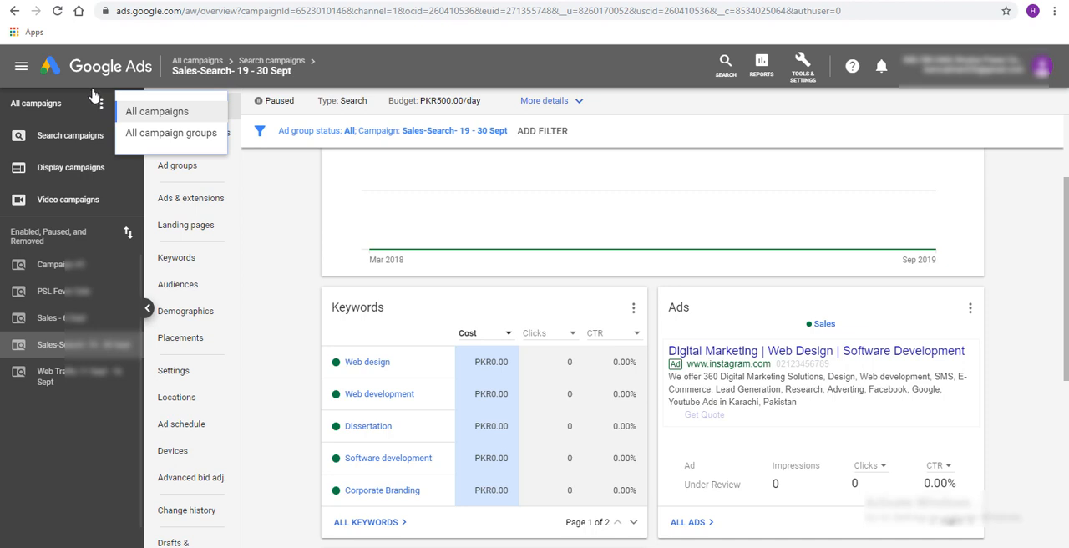
click(90, 98)
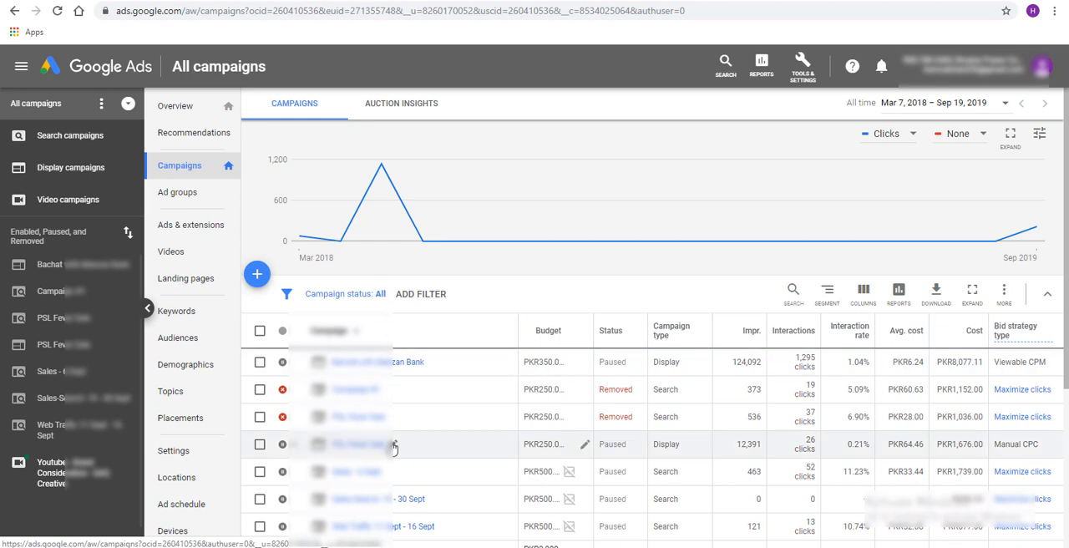
Filter the campaign list by status "All enabled" and reset the status filter to "All"
scroll(402, 376, down, 1)
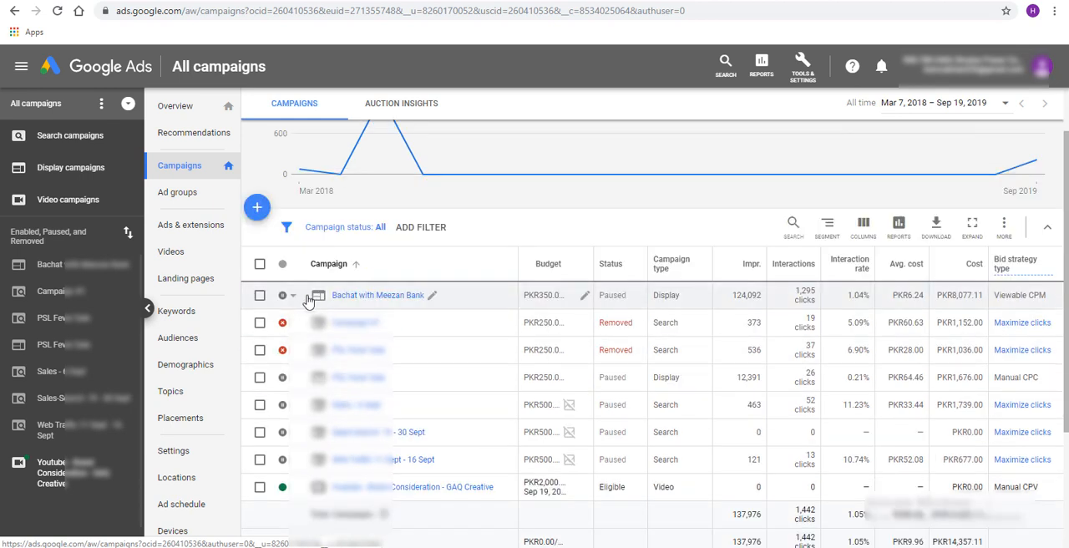
click(377, 226)
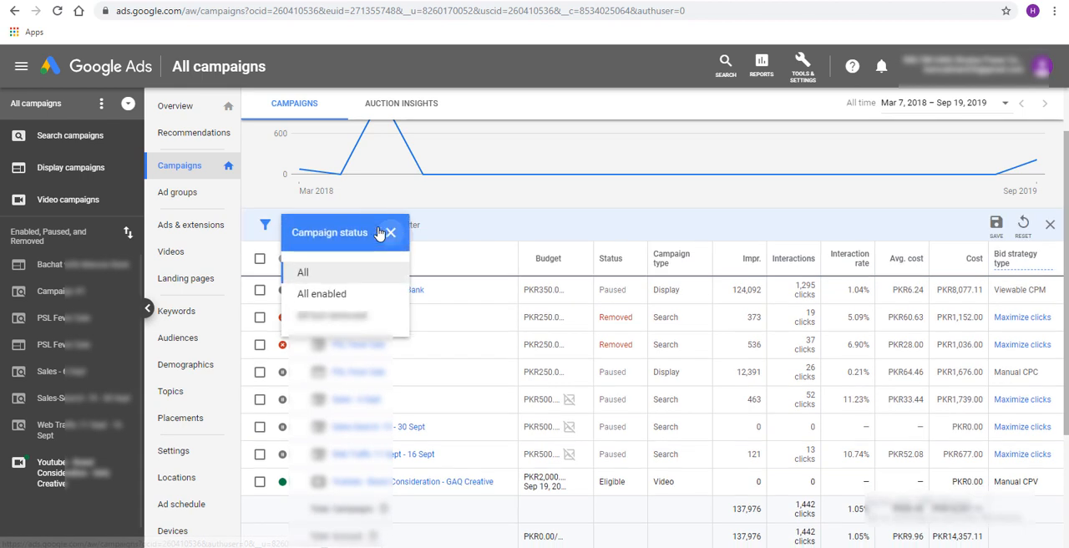
click(326, 299)
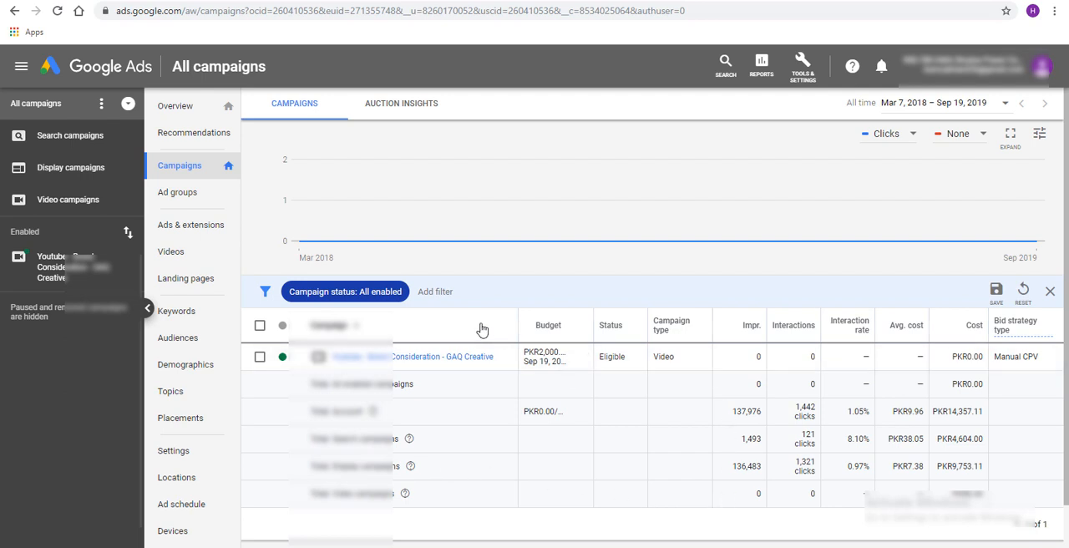
click(366, 293)
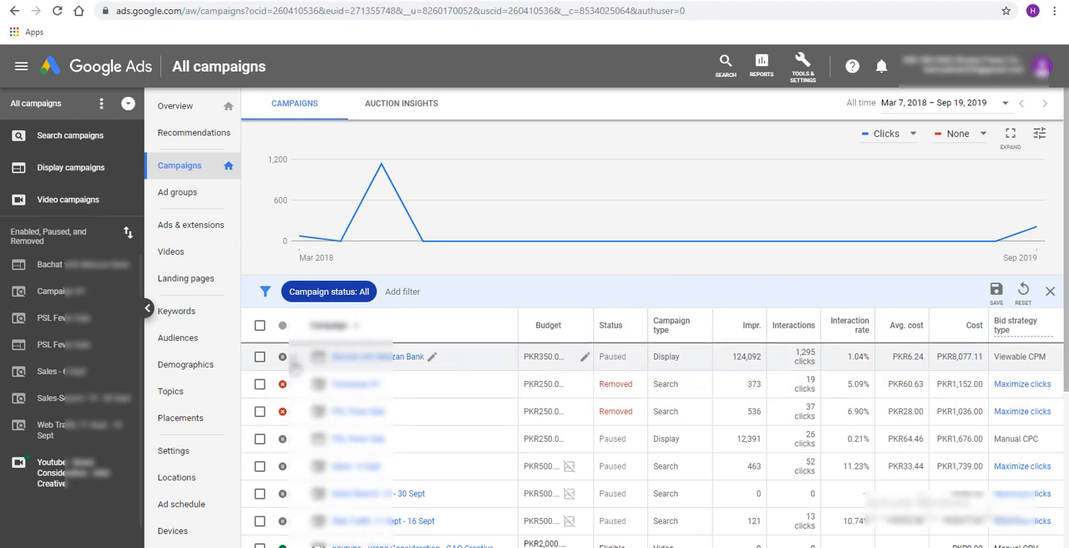
click(284, 357)
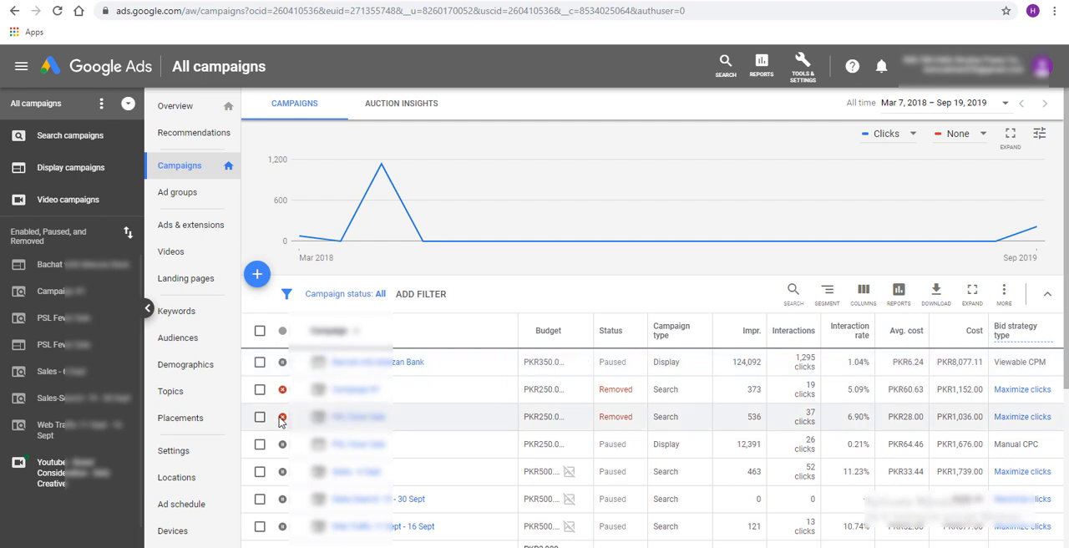
Review the Search, Display and Video campaign lists in turn and open the "Youtube - Brand Consideration - GAQ Creative" campaign
scroll(284, 418, down, 1)
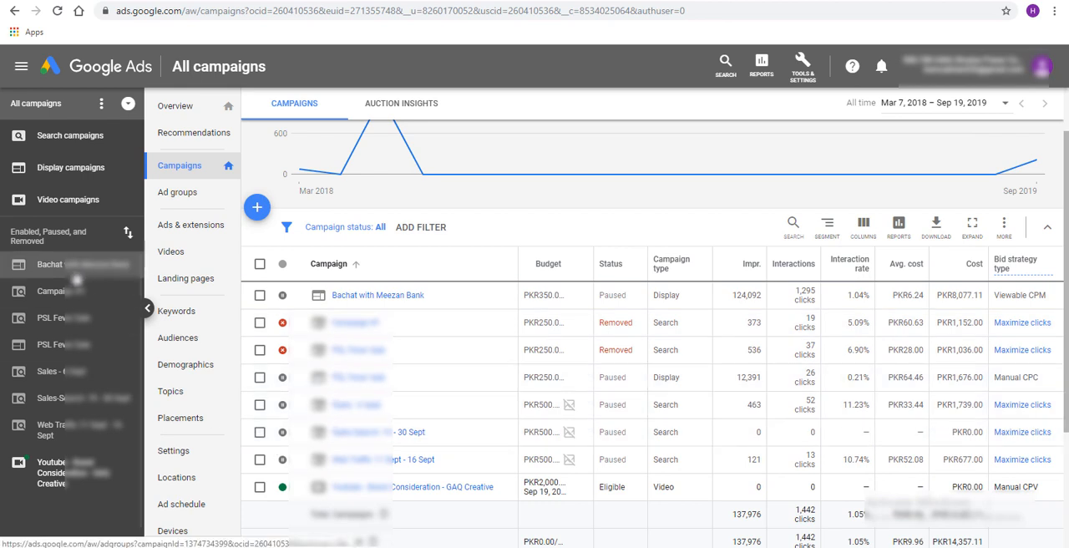
click(72, 144)
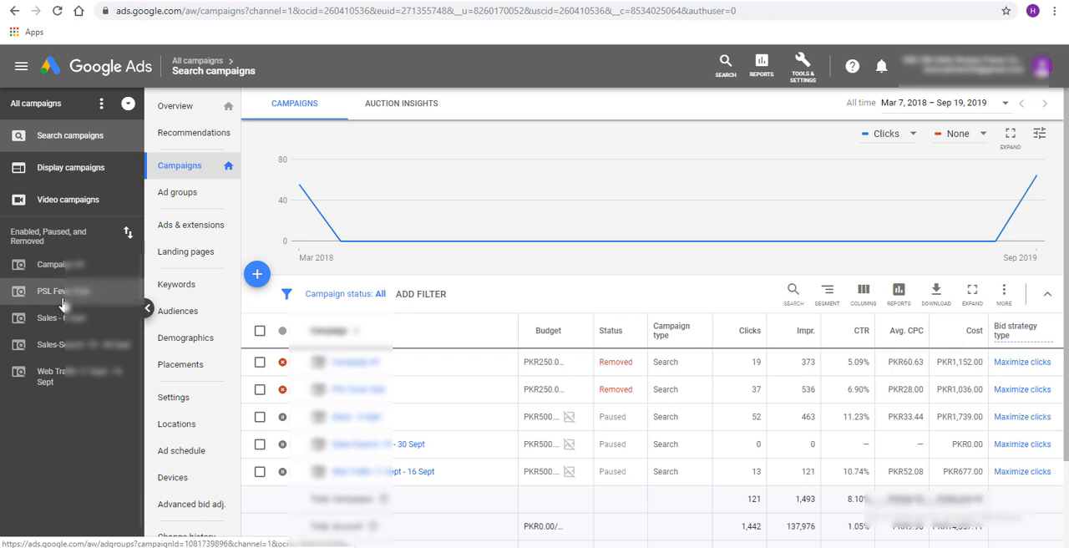
click(112, 171)
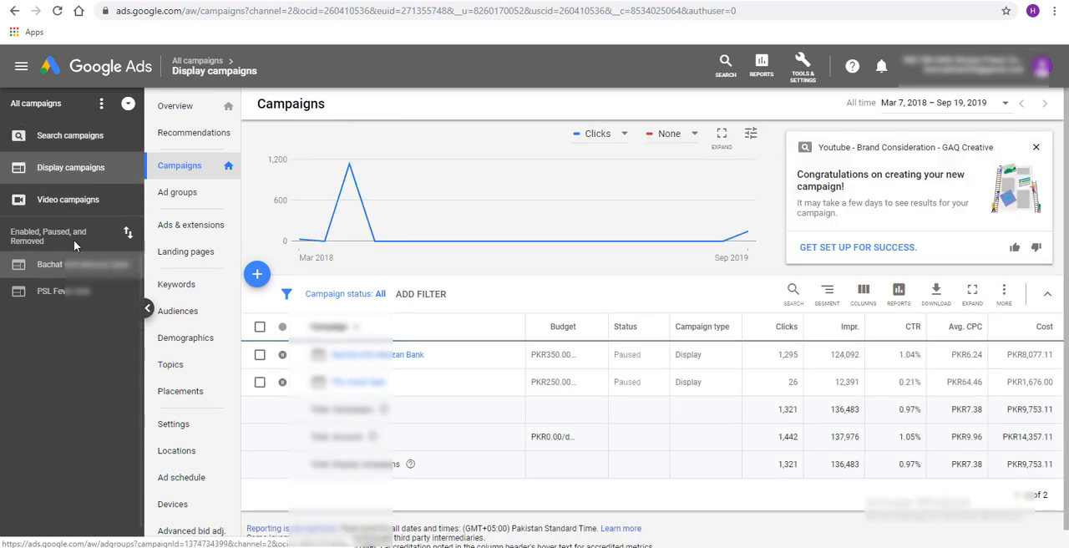
click(75, 204)
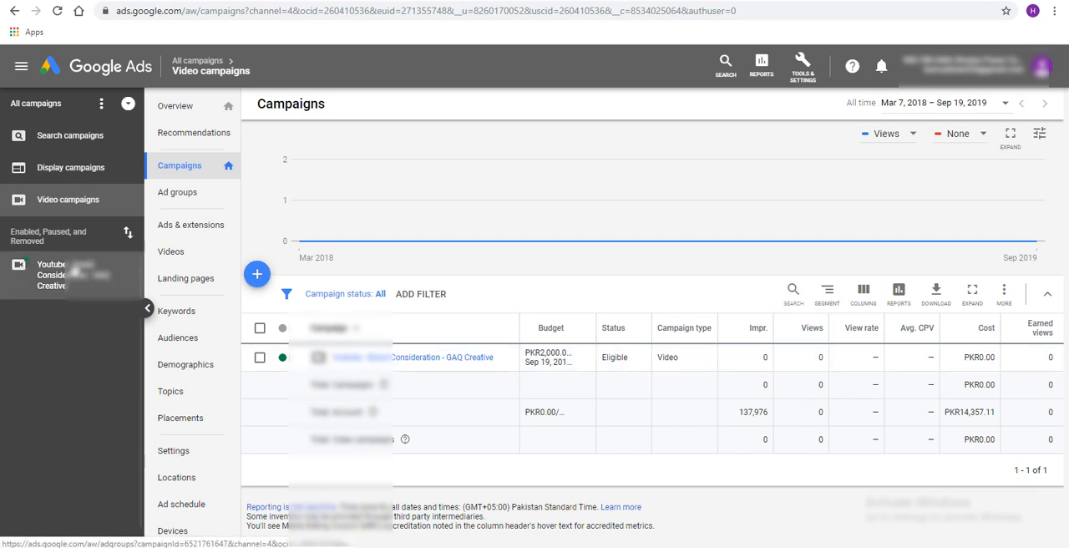
click(71, 280)
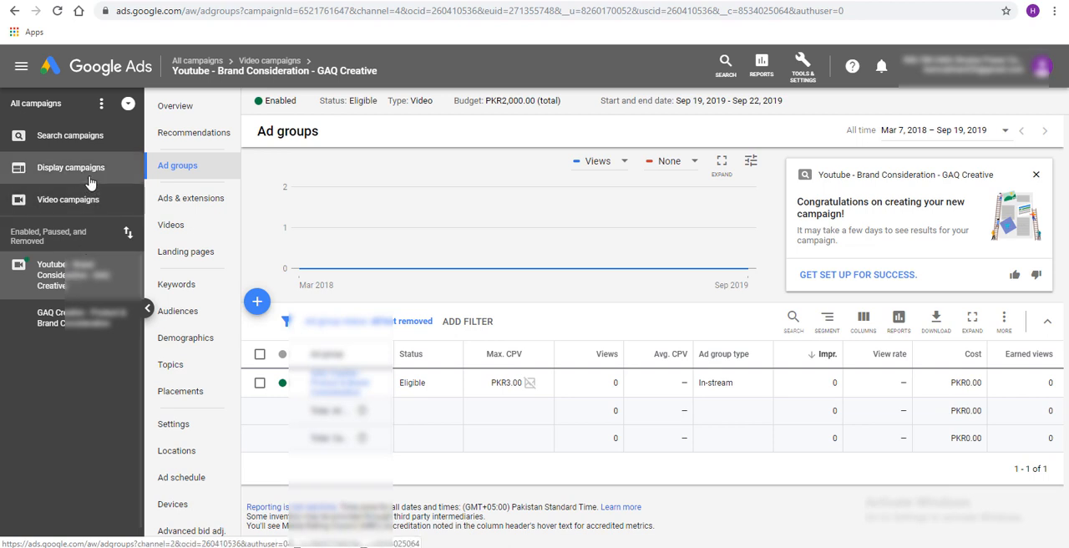
Return to the Search campaigns and open the overview of the "Sales-Search- 19 - 30 Sept" campaign
click(83, 135)
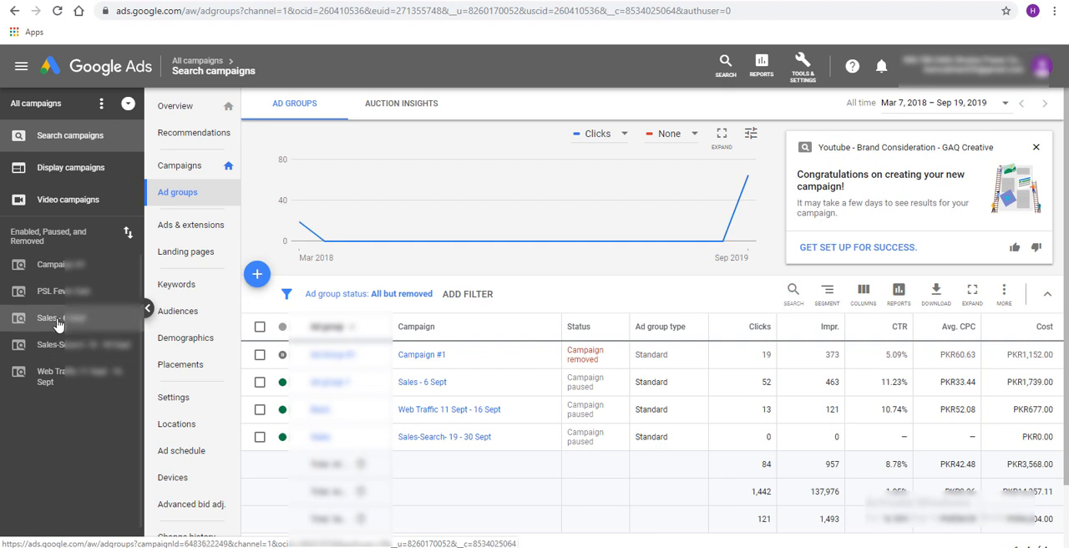
click(52, 380)
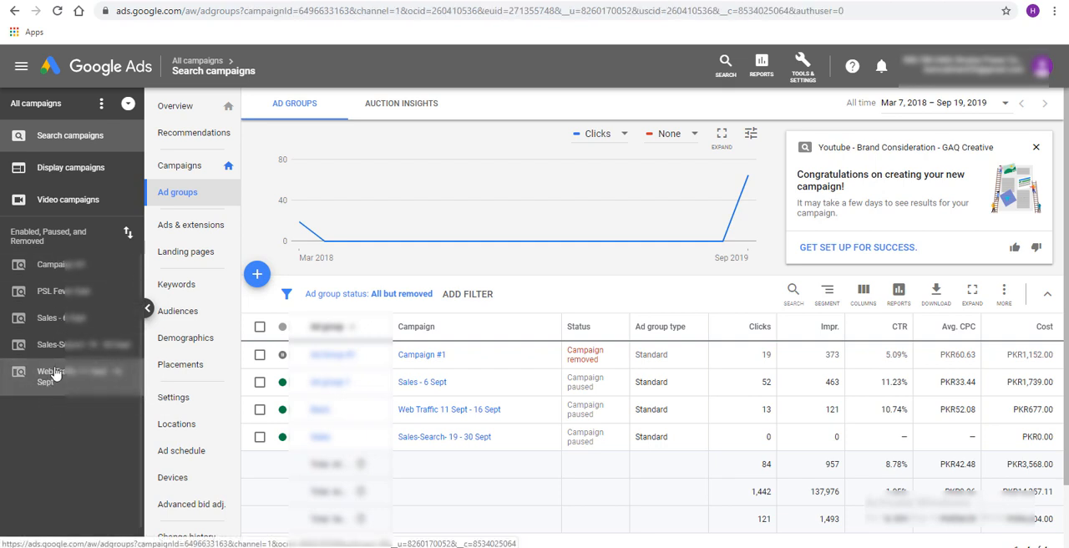
click(52, 347)
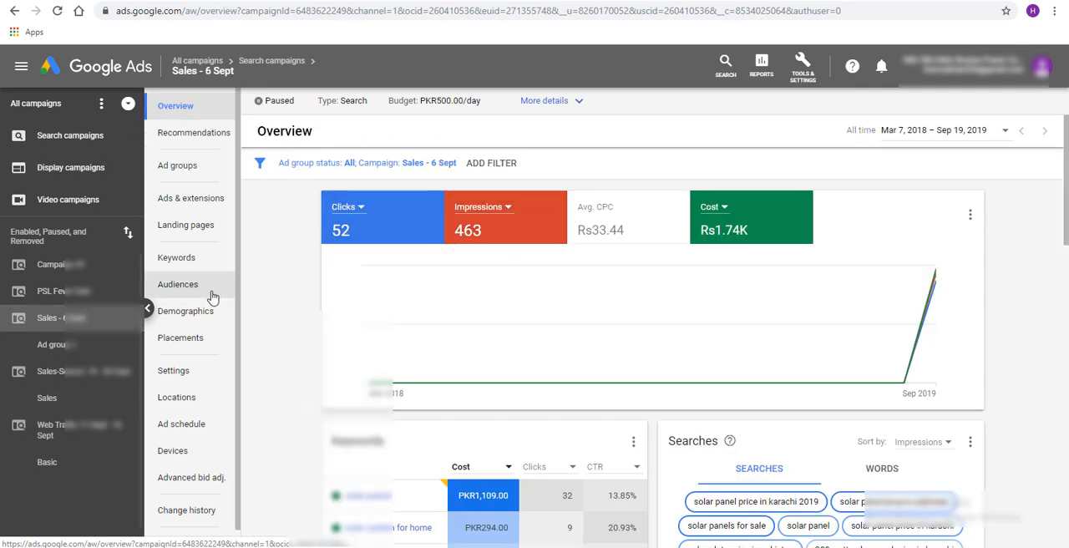
click(100, 383)
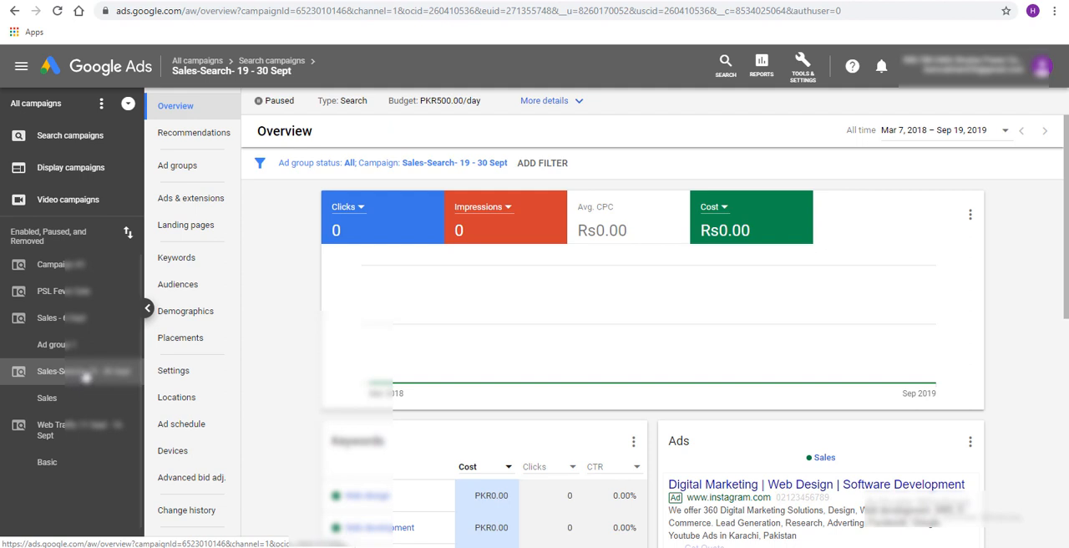
Check the keywords and ad in the overviews of the campaign and its Sales ad group, and return to the campaign overview
scroll(313, 396, down, 2)
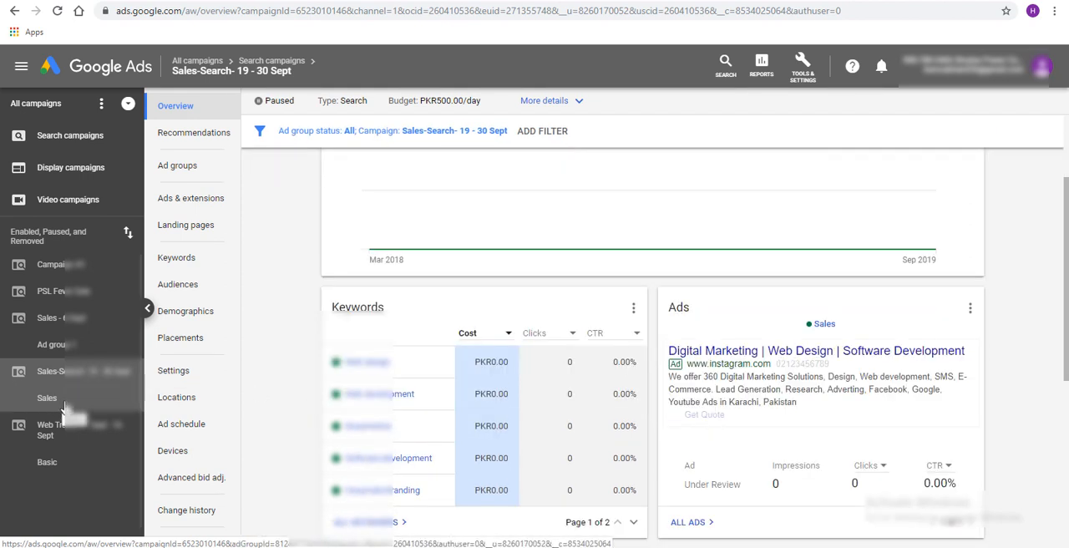
click(47, 399)
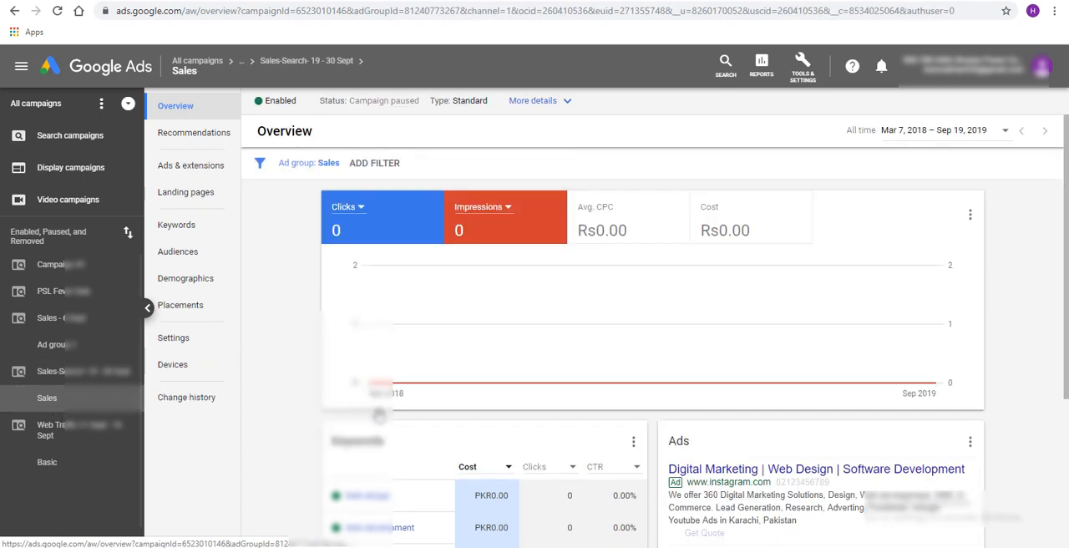
scroll(485, 421, down, 3)
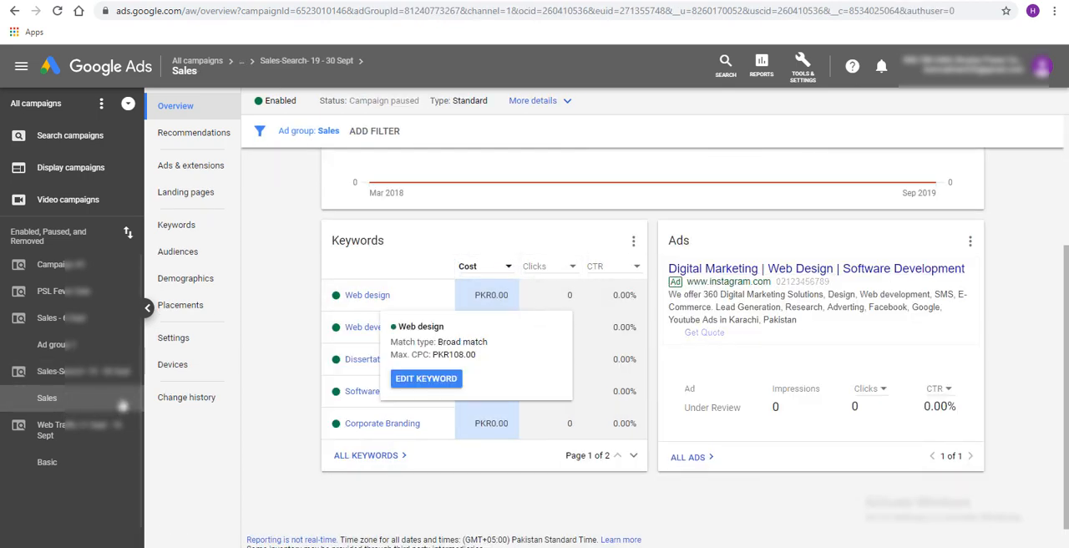
click(85, 373)
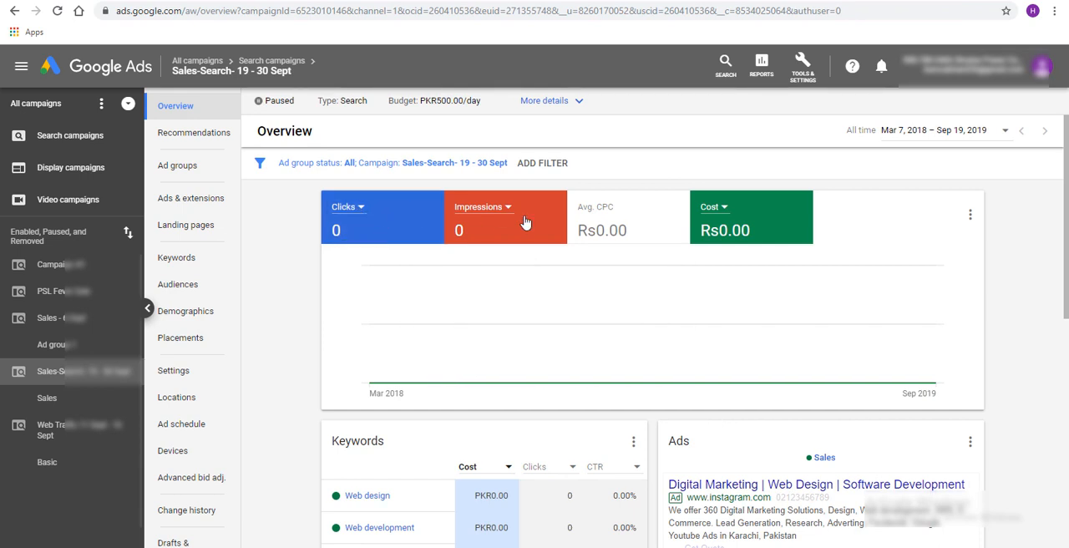
Look through the metric choices of the performance chart and hide Impressions from it
click(347, 207)
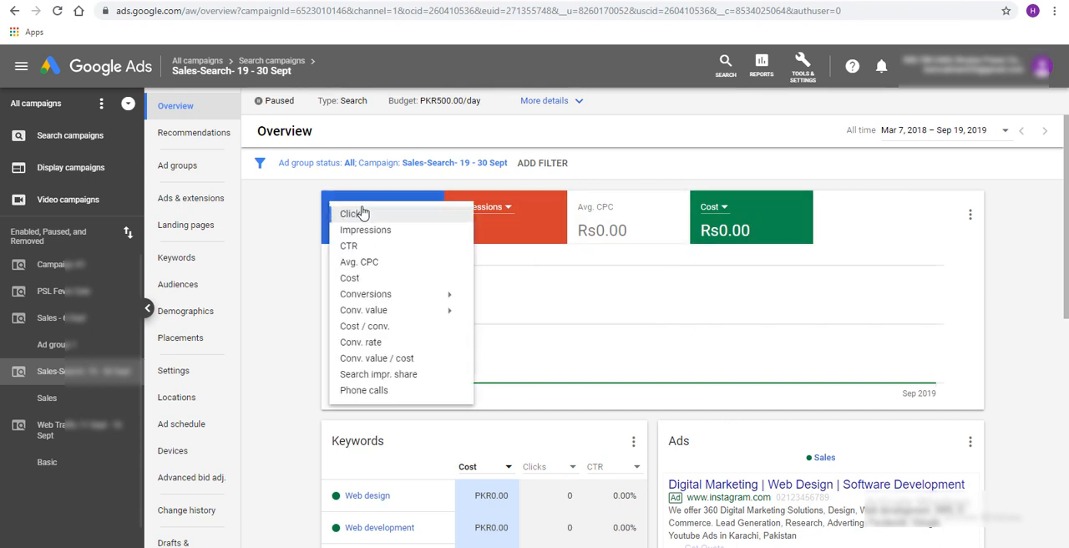
click(562, 179)
click(507, 209)
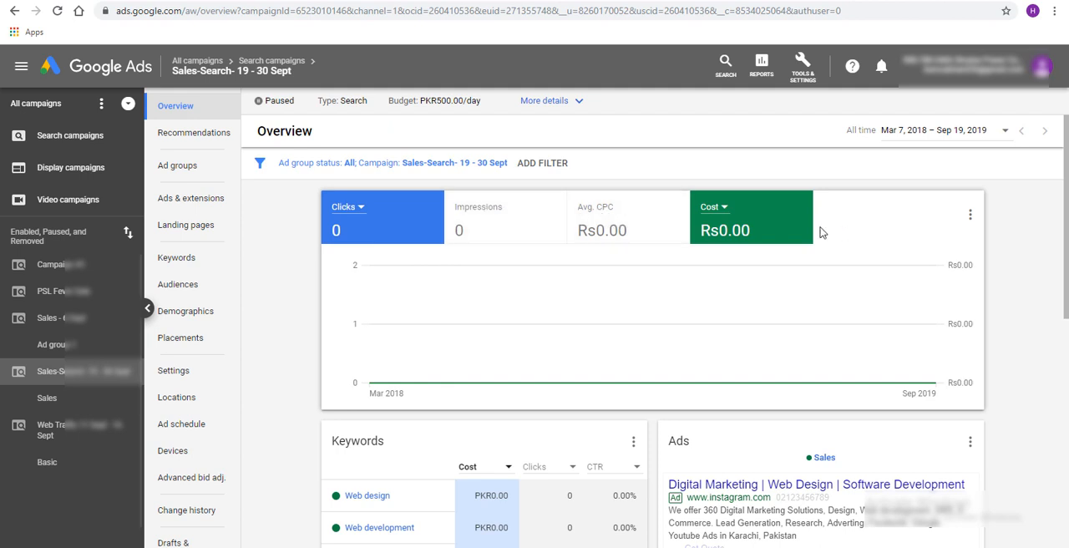
click(740, 213)
Check the date range choices without changing them, and review the campaign's expanded details
click(898, 132)
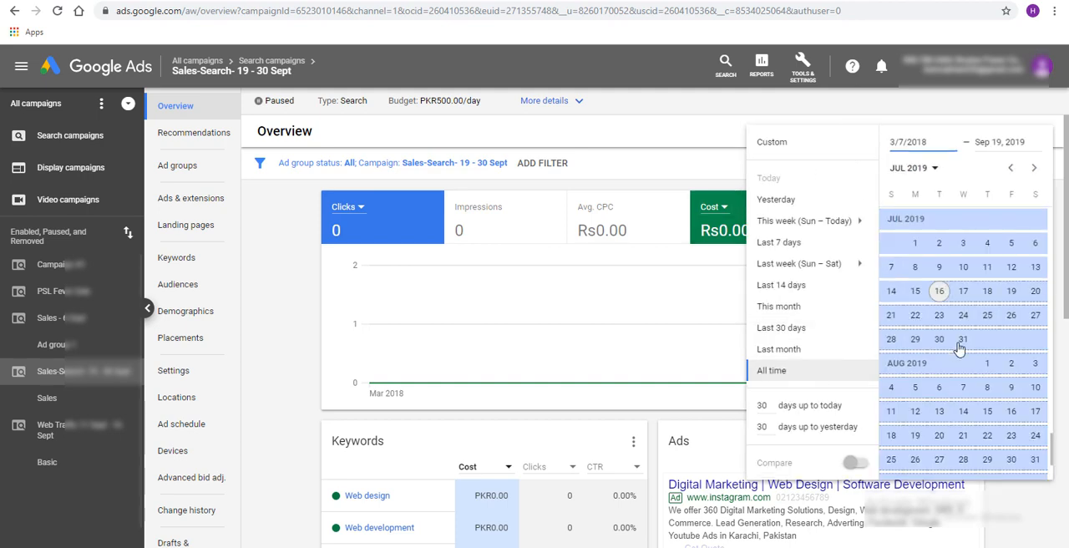
click(692, 147)
scroll(679, 201, down, 2)
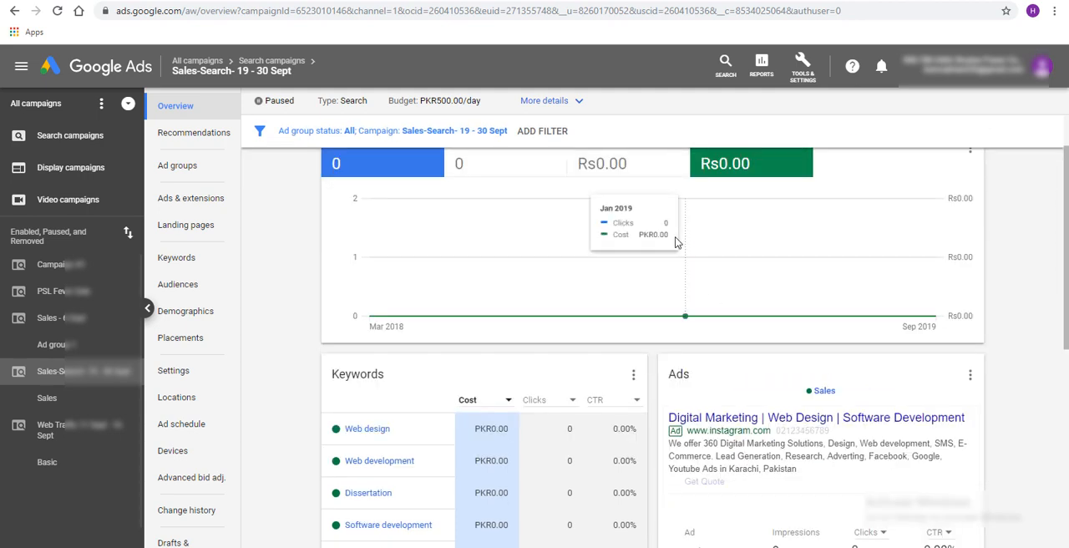
scroll(677, 239, up, 2)
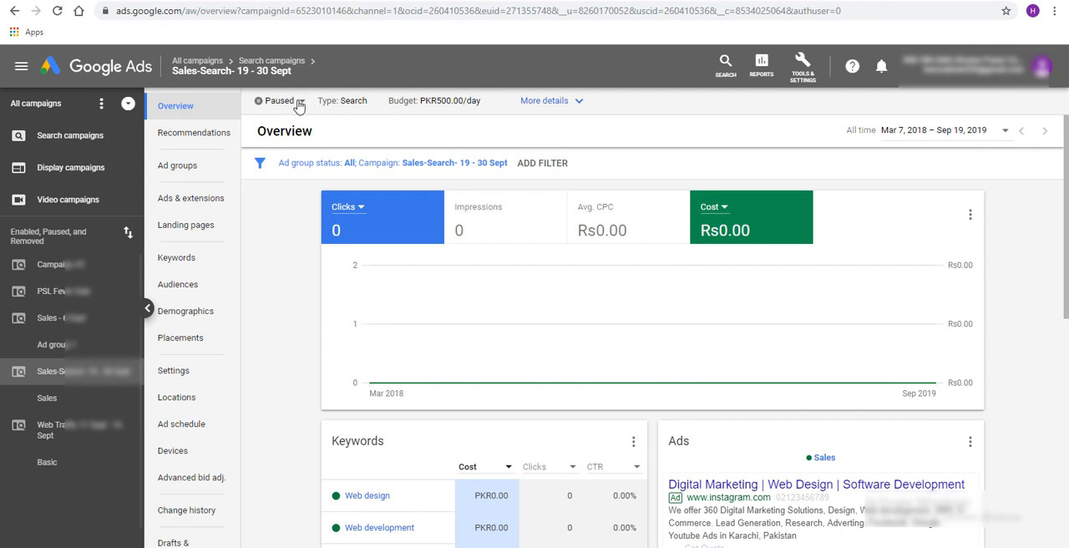
click(577, 102)
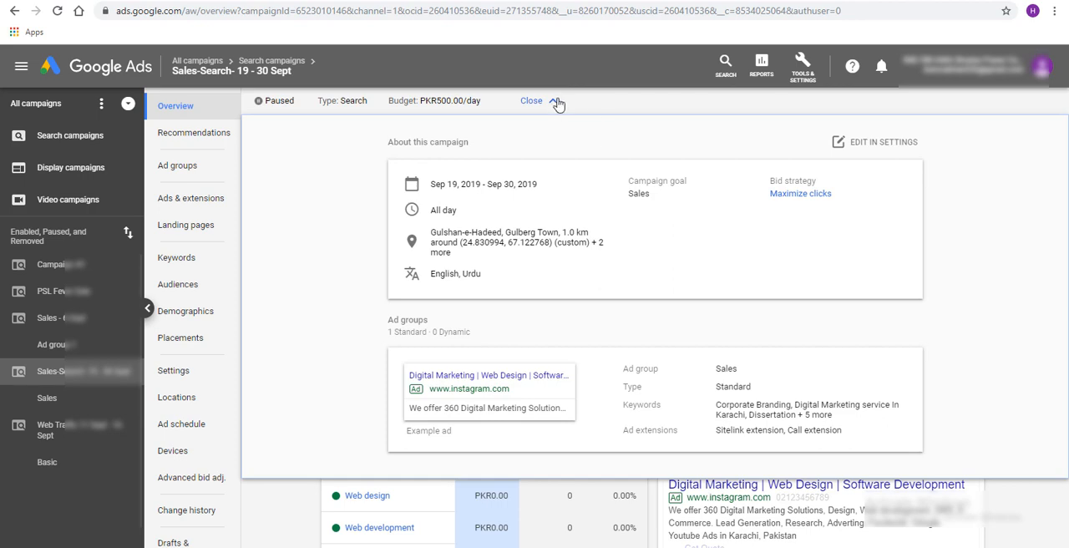
click(556, 102)
Inspect the Web design keyword's details and the ad's extension information in the campaign overview
scroll(575, 246, down, 2)
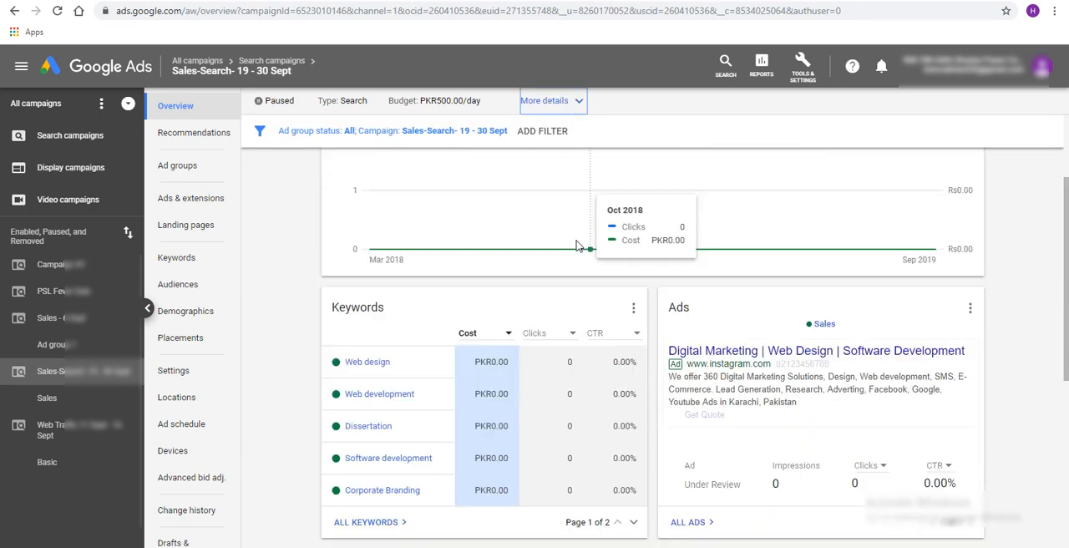
mouse_move(359, 369)
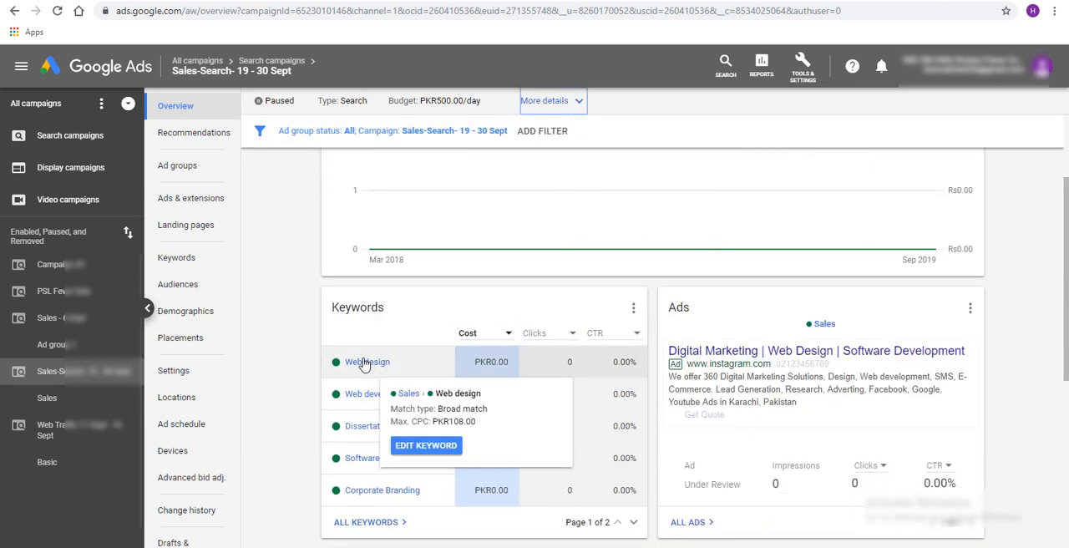
mouse_move(359, 494)
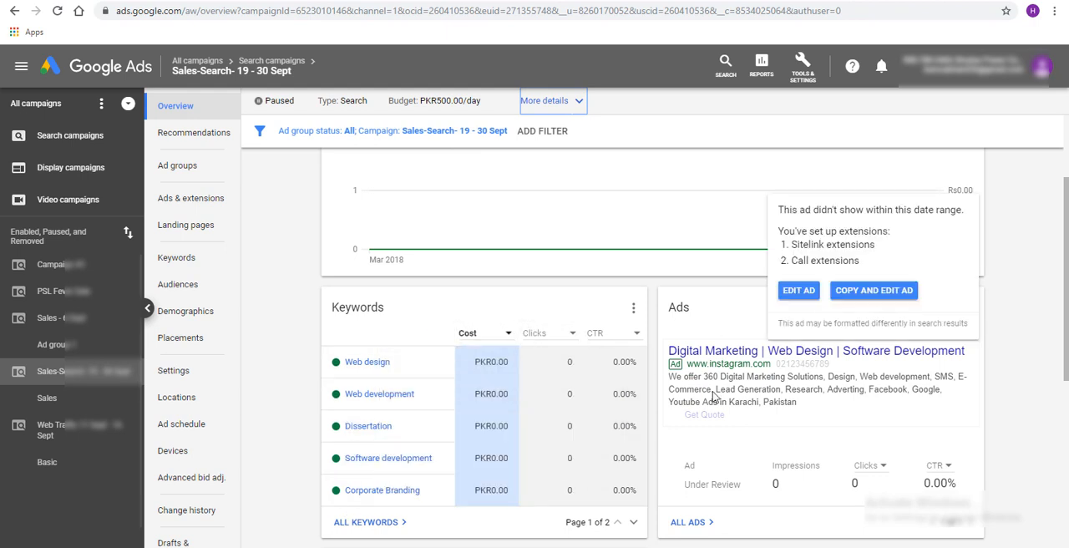
mouse_move(871, 339)
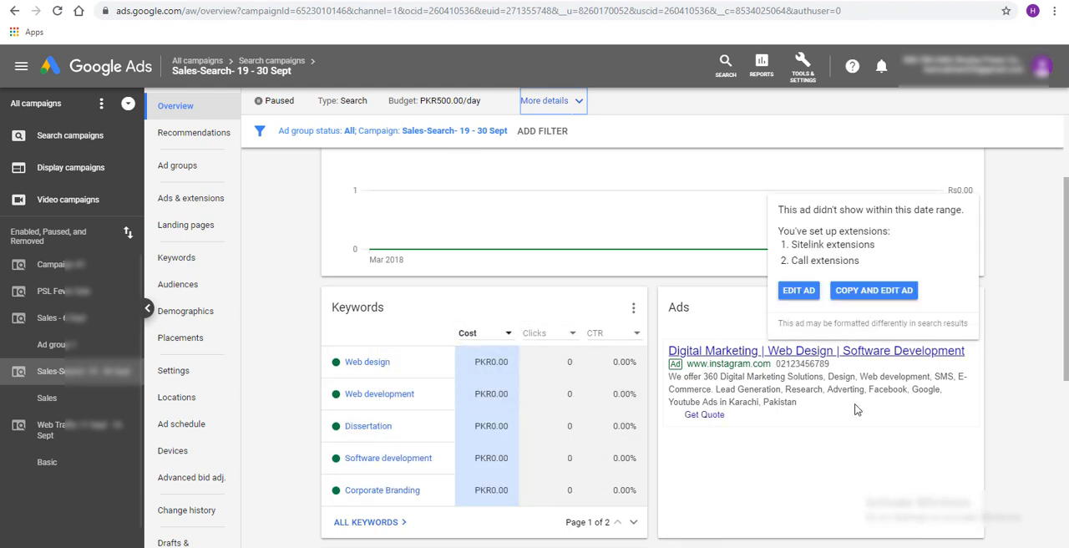
Examine the campaign's location map and its list of targeted areas
scroll(1003, 424, down, 1)
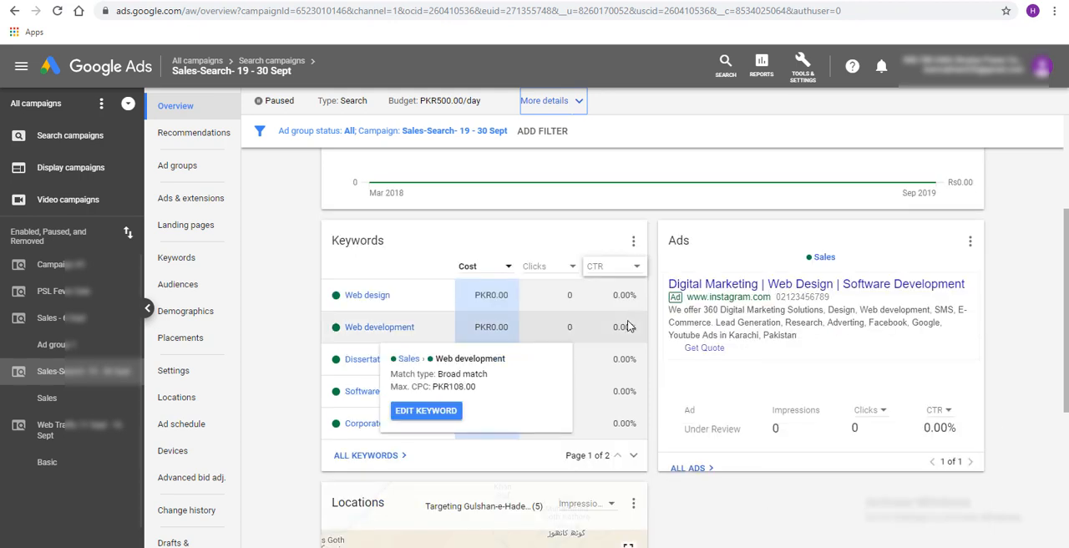
scroll(756, 372, down, 3)
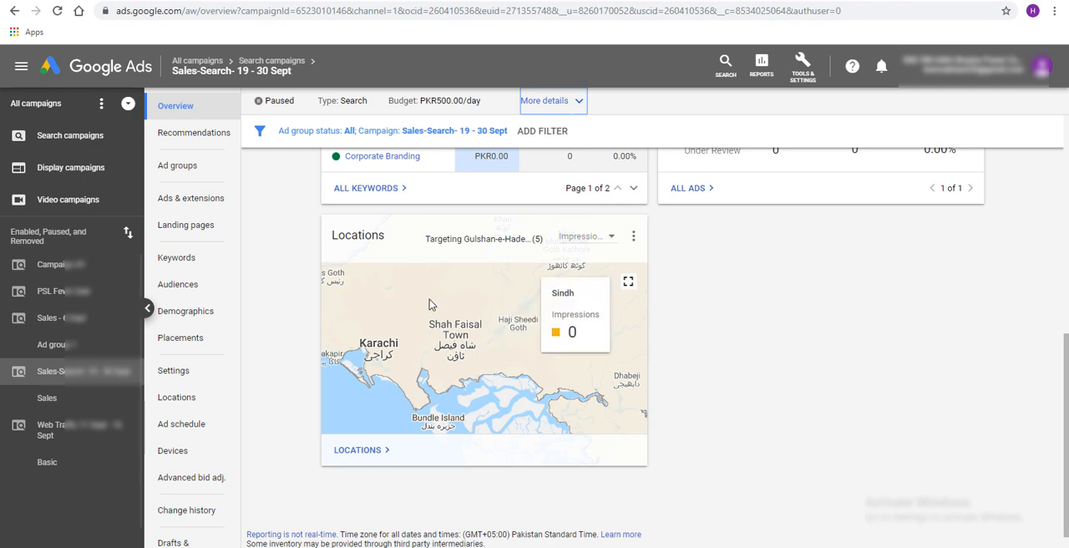
mouse_move(544, 240)
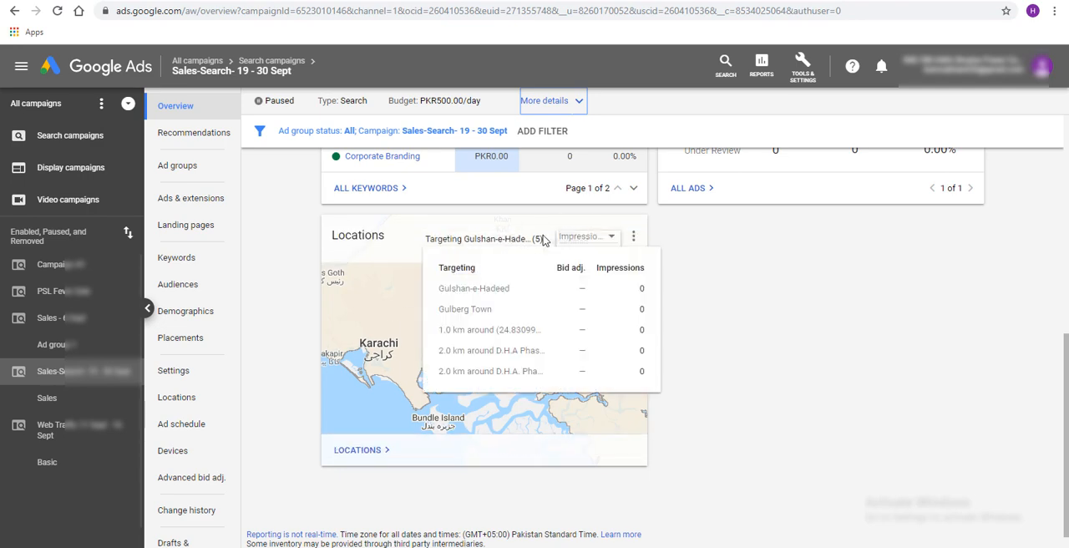
scroll(788, 406, up, 3)
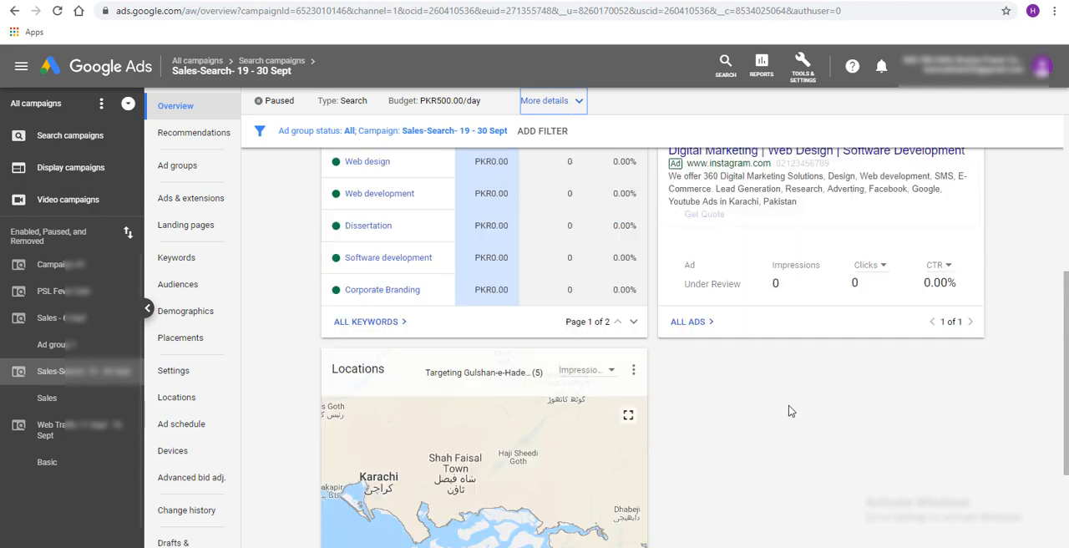